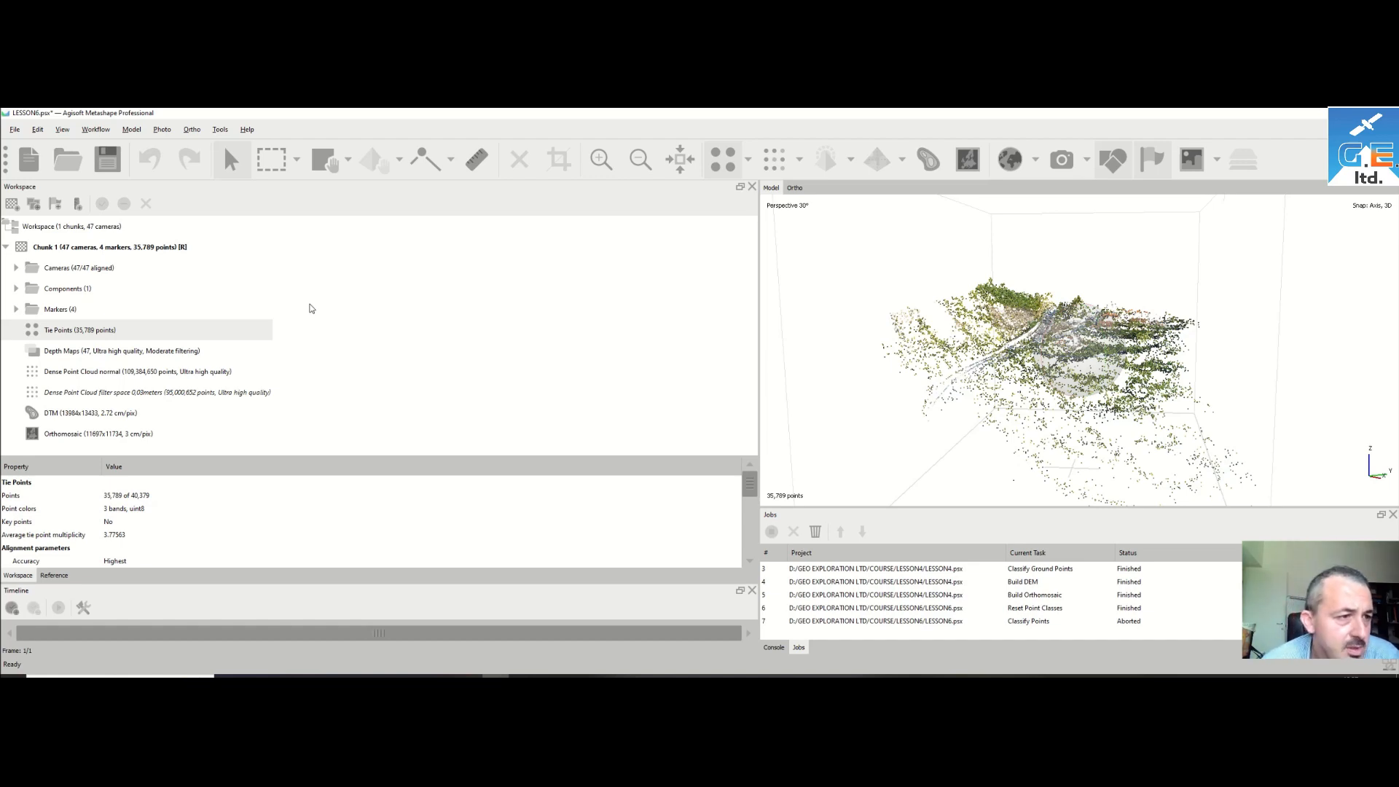
Step: Inspect the sparse tie-point cloud from several angles in the 3D model view
{"action": "mouse_move", "coordinate": [1077, 338]}
{"action": "left_mouse_down"}
{"action": "mouse_move", "coordinate": [1003, 318]}
{"action": "mouse_move", "coordinate": [972, 272]}
{"action": "mouse_move", "coordinate": [944, 295]}
{"action": "mouse_move", "coordinate": [975, 318]}
{"action": "mouse_move", "coordinate": [974, 272]}
{"action": "mouse_move", "coordinate": [951, 394]}
{"action": "mouse_move", "coordinate": [970, 368]}
{"action": "mouse_move", "coordinate": [966, 397]}
{"action": "mouse_move", "coordinate": [1060, 384]}
{"action": "mouse_move", "coordinate": [1064, 322]}
{"action": "mouse_move", "coordinate": [968, 369]}
{"action": "mouse_move", "coordinate": [1005, 387]}
{"action": "mouse_move", "coordinate": [1002, 346]}
{"action": "mouse_move", "coordinate": [1052, 376]}
{"action": "mouse_move", "coordinate": [1005, 406]}
{"action": "mouse_move", "coordinate": [1020, 338]}
{"action": "mouse_move", "coordinate": [992, 355]}
{"action": "mouse_move", "coordinate": [972, 321]}
{"action": "mouse_move", "coordinate": [975, 398]}
{"action": "mouse_move", "coordinate": [981, 323]}
{"action": "mouse_move", "coordinate": [962, 369]}
{"action": "mouse_move", "coordinate": [1013, 393]}
{"action": "mouse_move", "coordinate": [1057, 373]}
{"action": "mouse_move", "coordinate": [915, 368]}
{"action": "mouse_move", "coordinate": [837, 325]}
{"action": "mouse_move", "coordinate": [890, 375]}
{"action": "mouse_move", "coordinate": [1046, 422]}
{"action": "mouse_move", "coordinate": [928, 375]}
{"action": "mouse_move", "coordinate": [969, 352]}
{"action": "mouse_move", "coordinate": [983, 401]}
{"action": "left_mouse_up"}
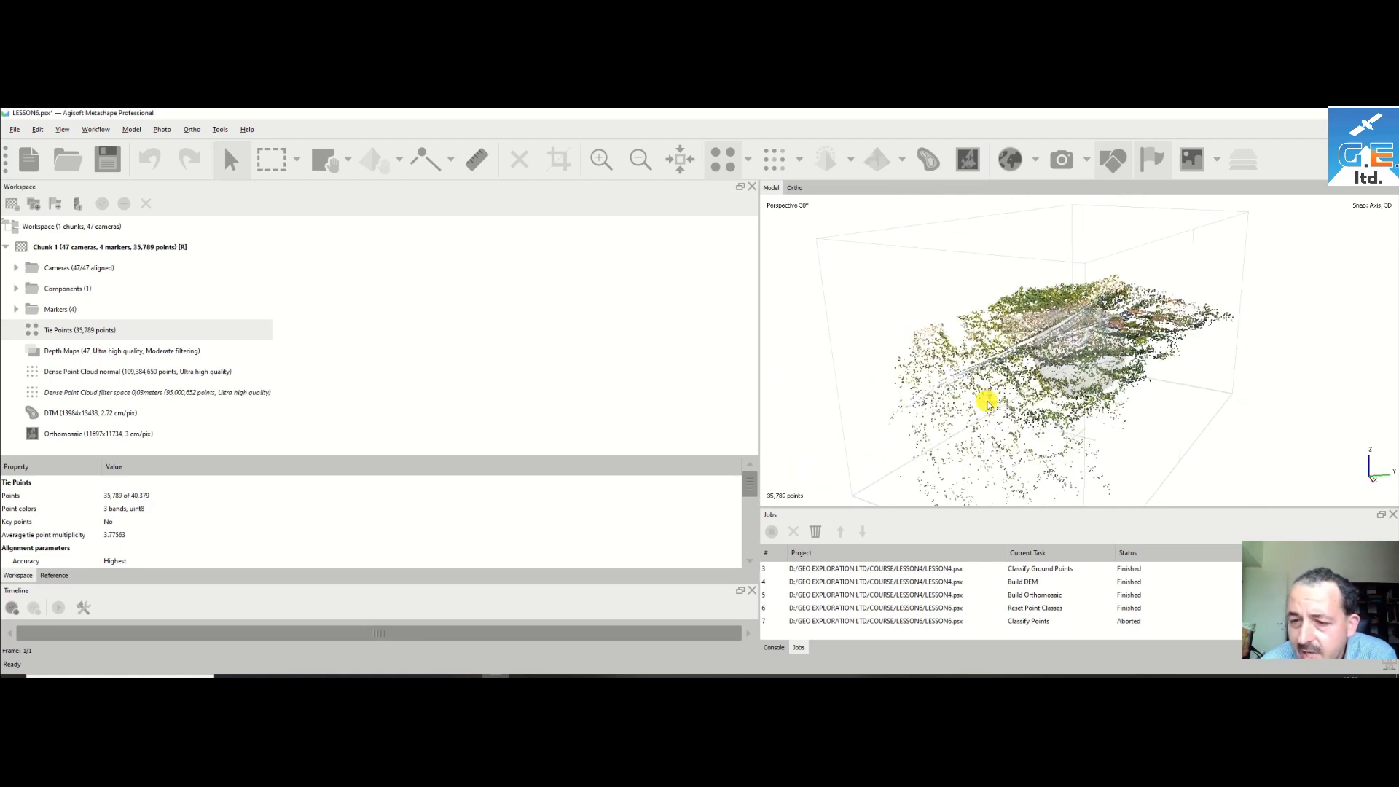
{"action": "mouse_move", "coordinate": [1058, 332]}
{"action": "left_mouse_down"}
{"action": "mouse_move", "coordinate": [1008, 428]}
{"action": "mouse_move", "coordinate": [908, 297]}
{"action": "mouse_move", "coordinate": [1100, 474]}
{"action": "mouse_move", "coordinate": [1024, 265]}
{"action": "mouse_move", "coordinate": [1008, 400]}
{"action": "mouse_move", "coordinate": [993, 368]}
{"action": "left_mouse_up"}
{"action": "scroll", "coordinate": [1079, 350], "scroll_direction": "up", "scroll_amount": 4}
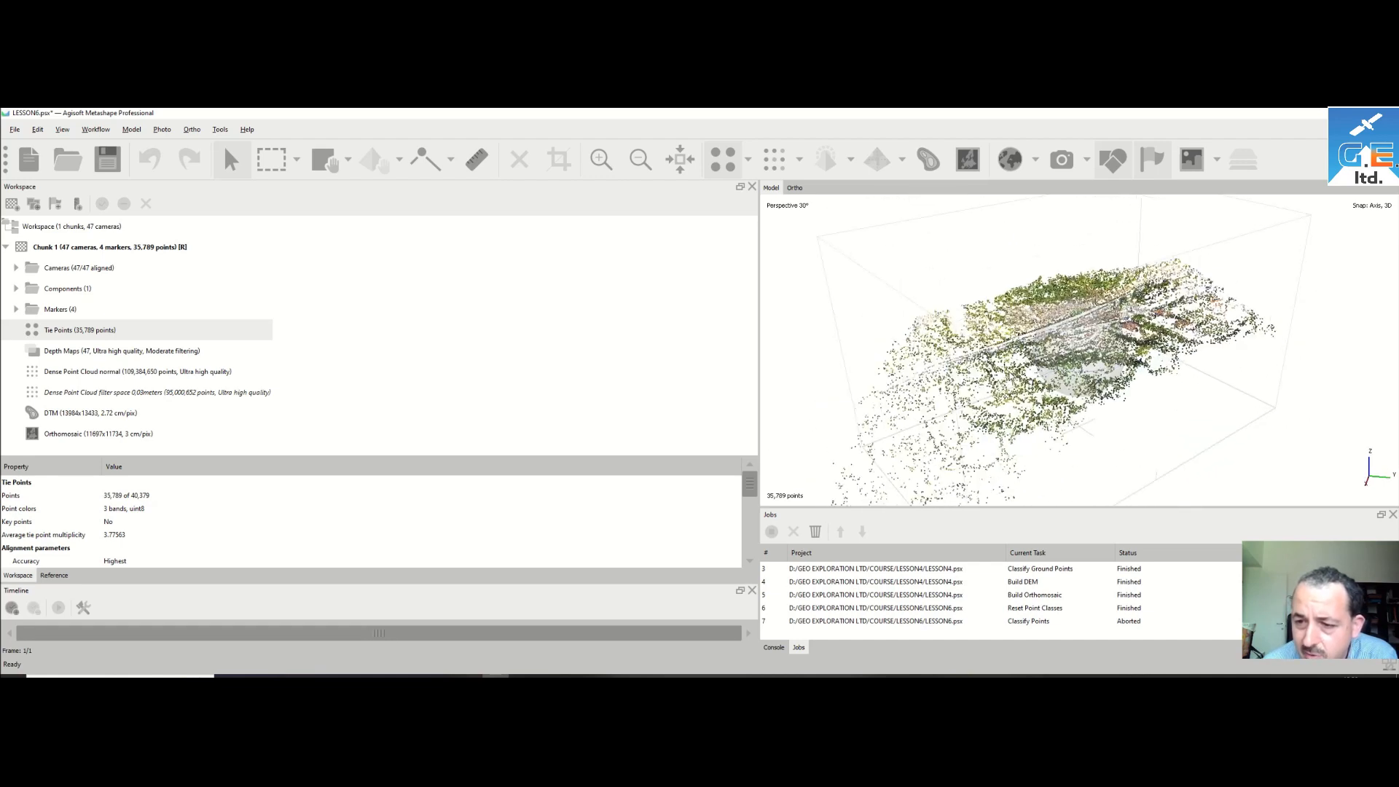
{"action": "scroll", "coordinate": [1079, 349], "scroll_direction": "down", "scroll_amount": 1}
{"action": "mouse_move", "coordinate": [886, 413]}
{"action": "left_mouse_down"}
{"action": "mouse_move", "coordinate": [993, 369]}
{"action": "mouse_move", "coordinate": [961, 324]}
{"action": "mouse_move", "coordinate": [965, 265]}
{"action": "mouse_move", "coordinate": [912, 262]}
{"action": "mouse_move", "coordinate": [943, 253]}
{"action": "mouse_move", "coordinate": [899, 299]}
{"action": "mouse_move", "coordinate": [927, 365]}
{"action": "left_mouse_up"}
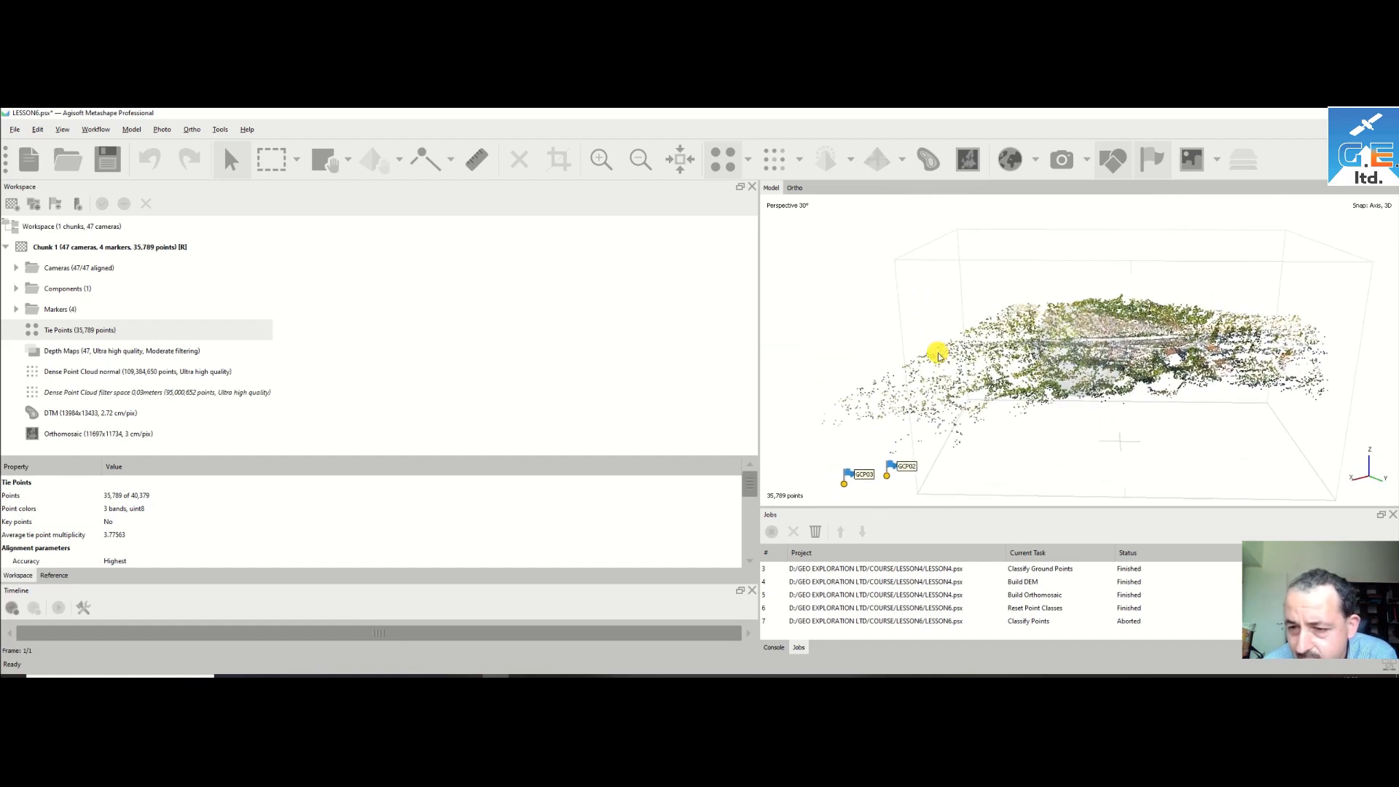
{"action": "mouse_move", "coordinate": [1013, 393]}
{"action": "left_mouse_down"}
{"action": "mouse_move", "coordinate": [1008, 381]}
{"action": "mouse_move", "coordinate": [1093, 352]}
{"action": "mouse_move", "coordinate": [1068, 321]}
{"action": "mouse_move", "coordinate": [1097, 359]}
{"action": "mouse_move", "coordinate": [1165, 365]}
{"action": "mouse_move", "coordinate": [1104, 378]}
{"action": "left_mouse_up"}
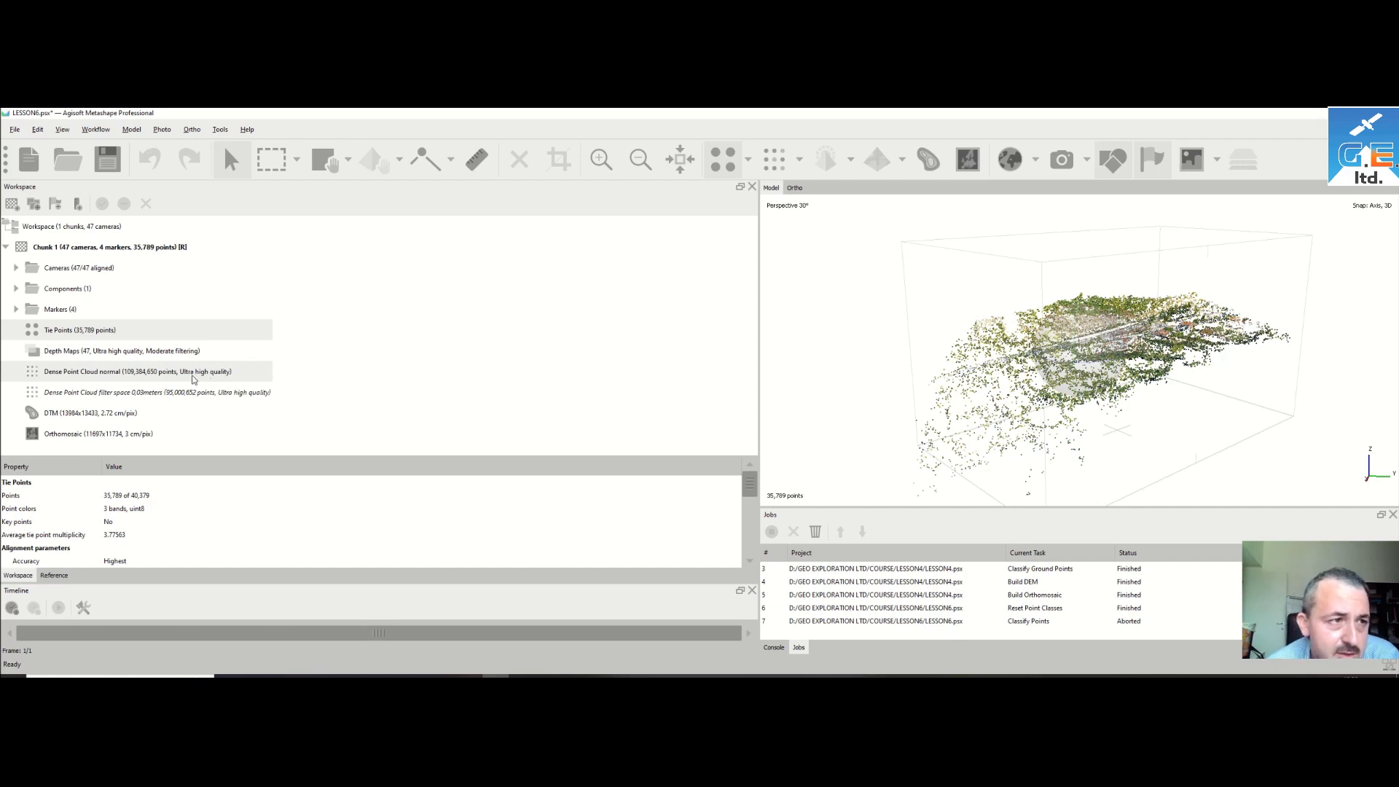
Step: Open the Build Dense Cloud dialog, expand its advanced settings to review them, and close it
{"action": "left_click", "coordinate": [98, 131]}
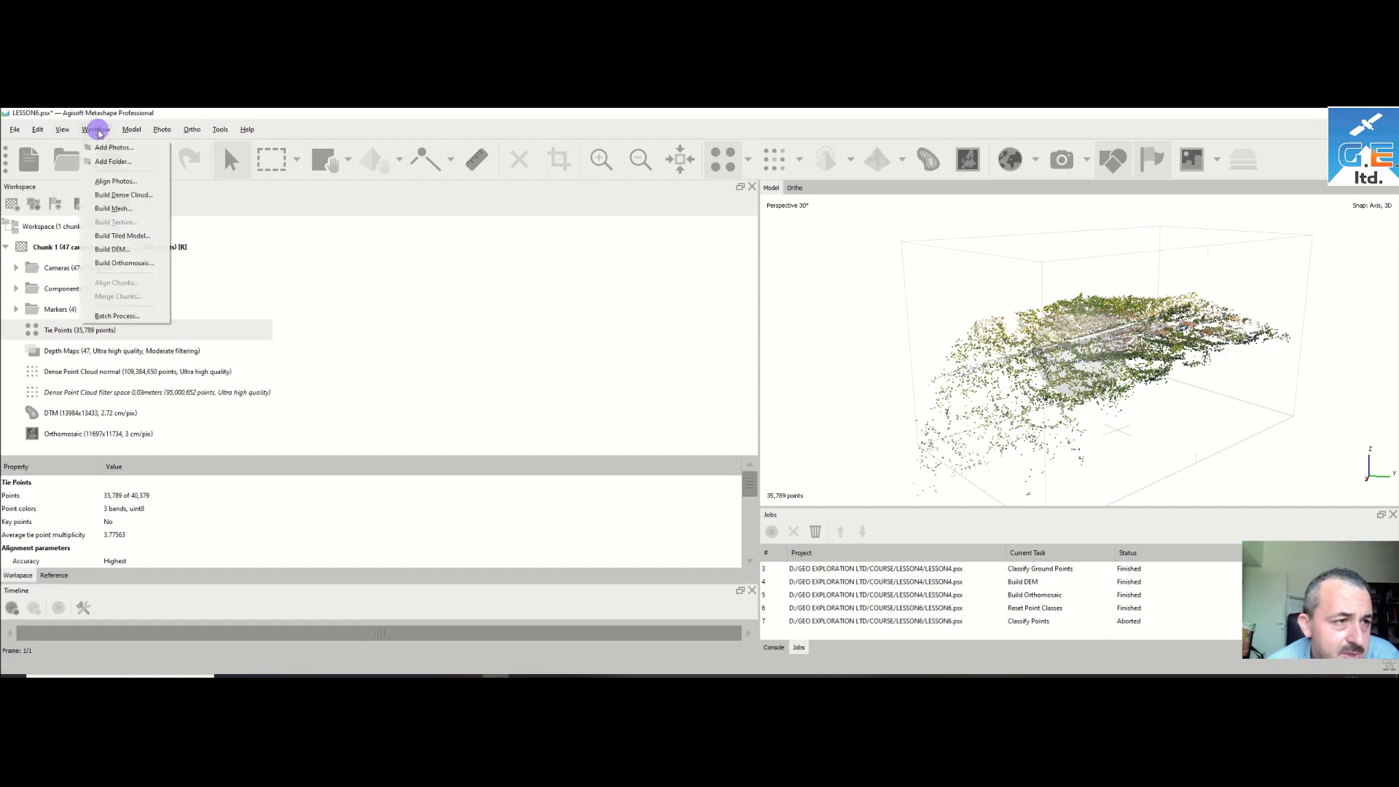
{"action": "left_click", "coordinate": [130, 195]}
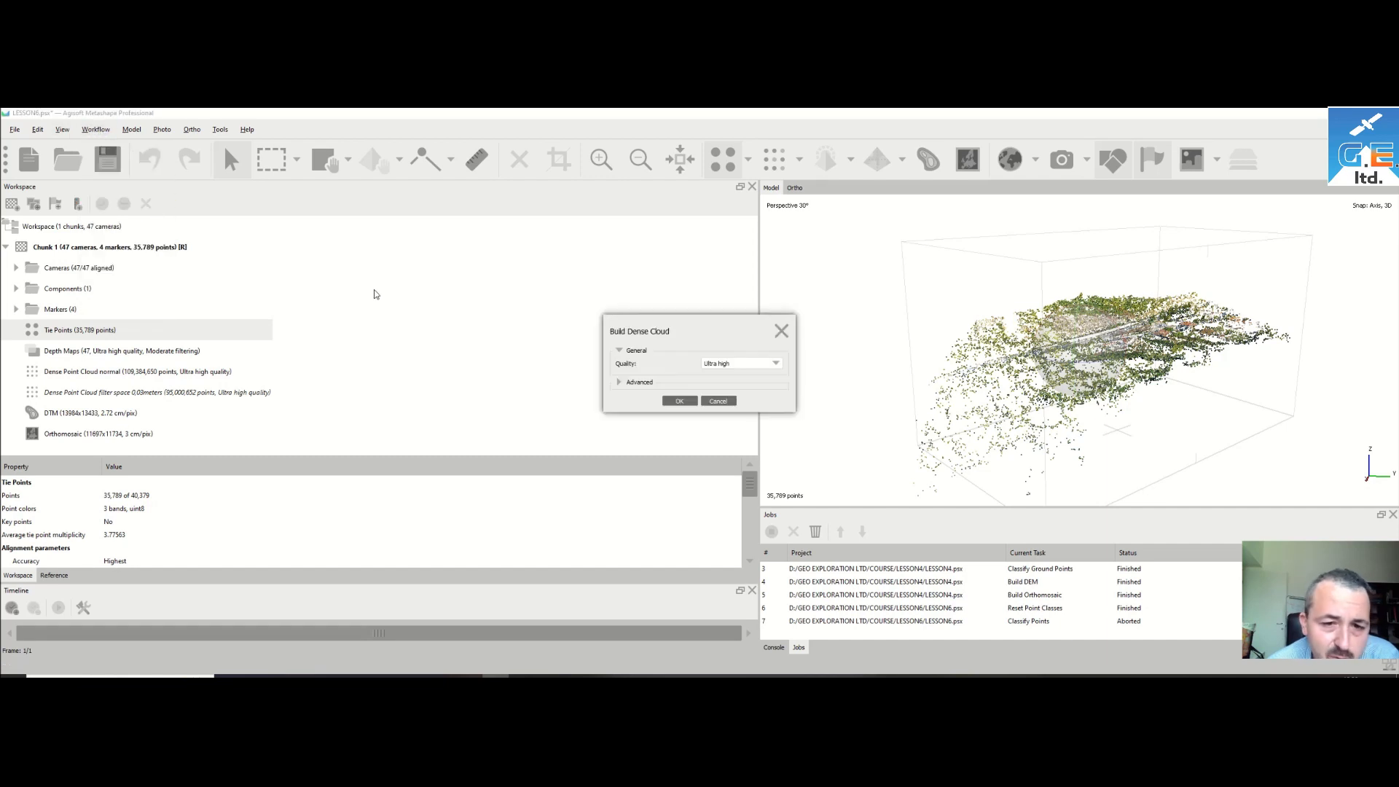
{"action": "left_click", "coordinate": [642, 383]}
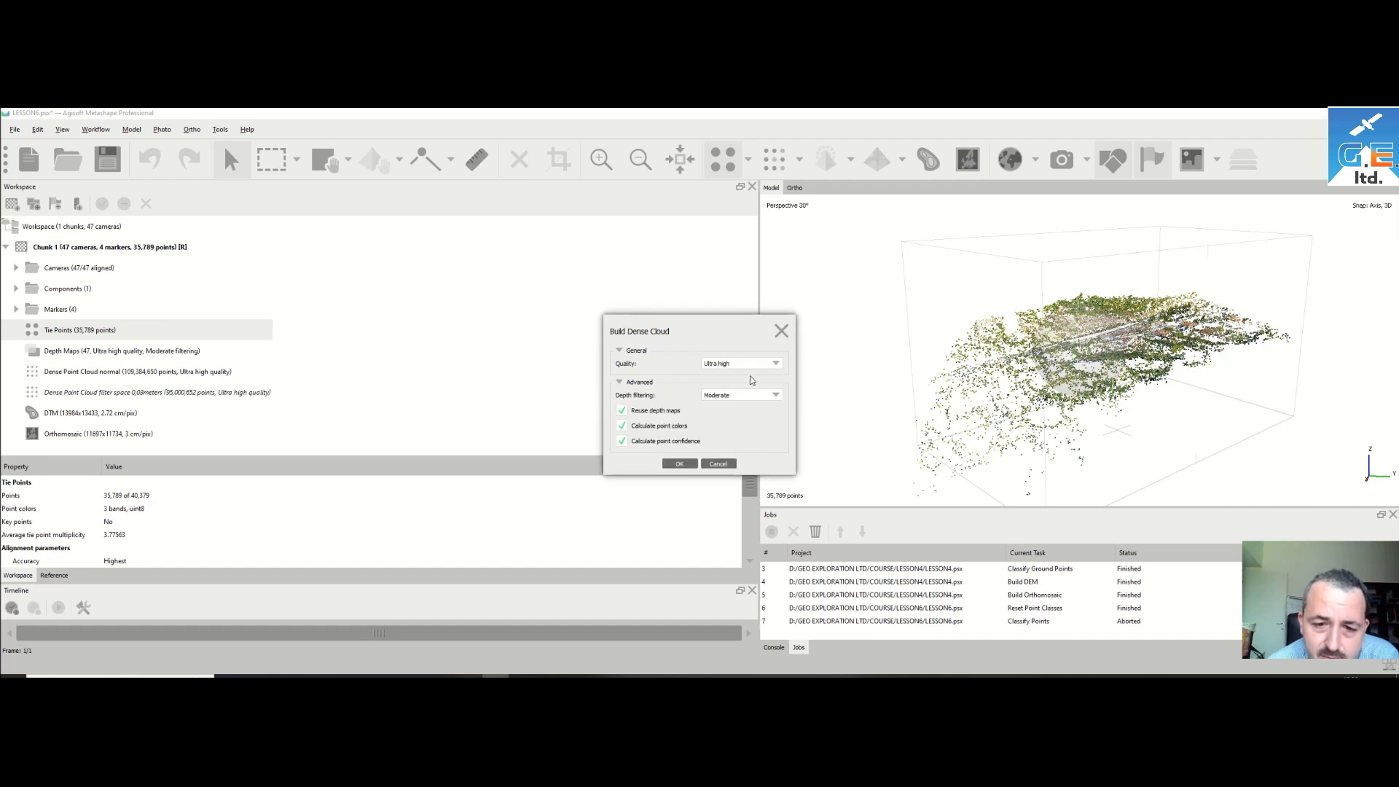
{"action": "left_click_drag", "start_coordinate": [714, 335], "coordinate": [625, 318]}
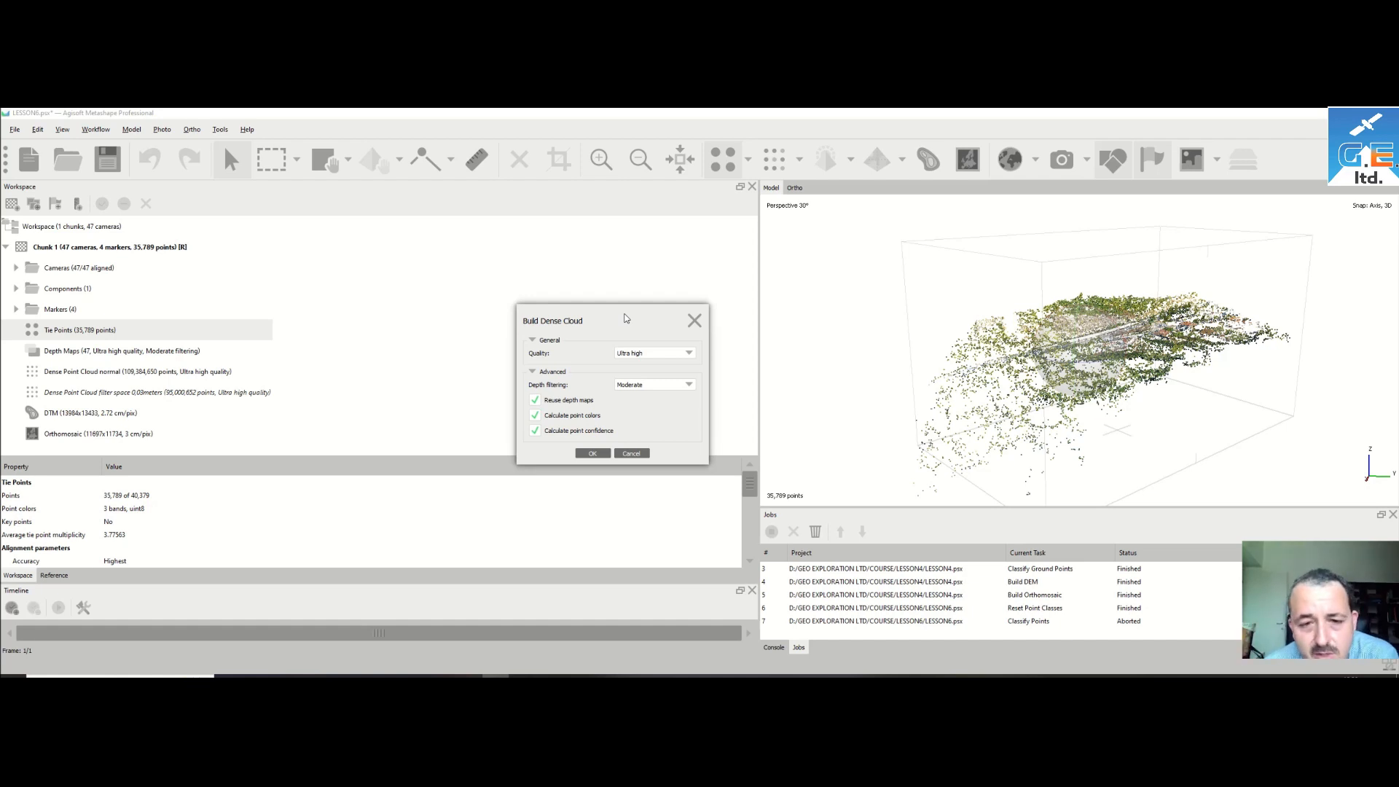
{"action": "left_click", "coordinate": [694, 320]}
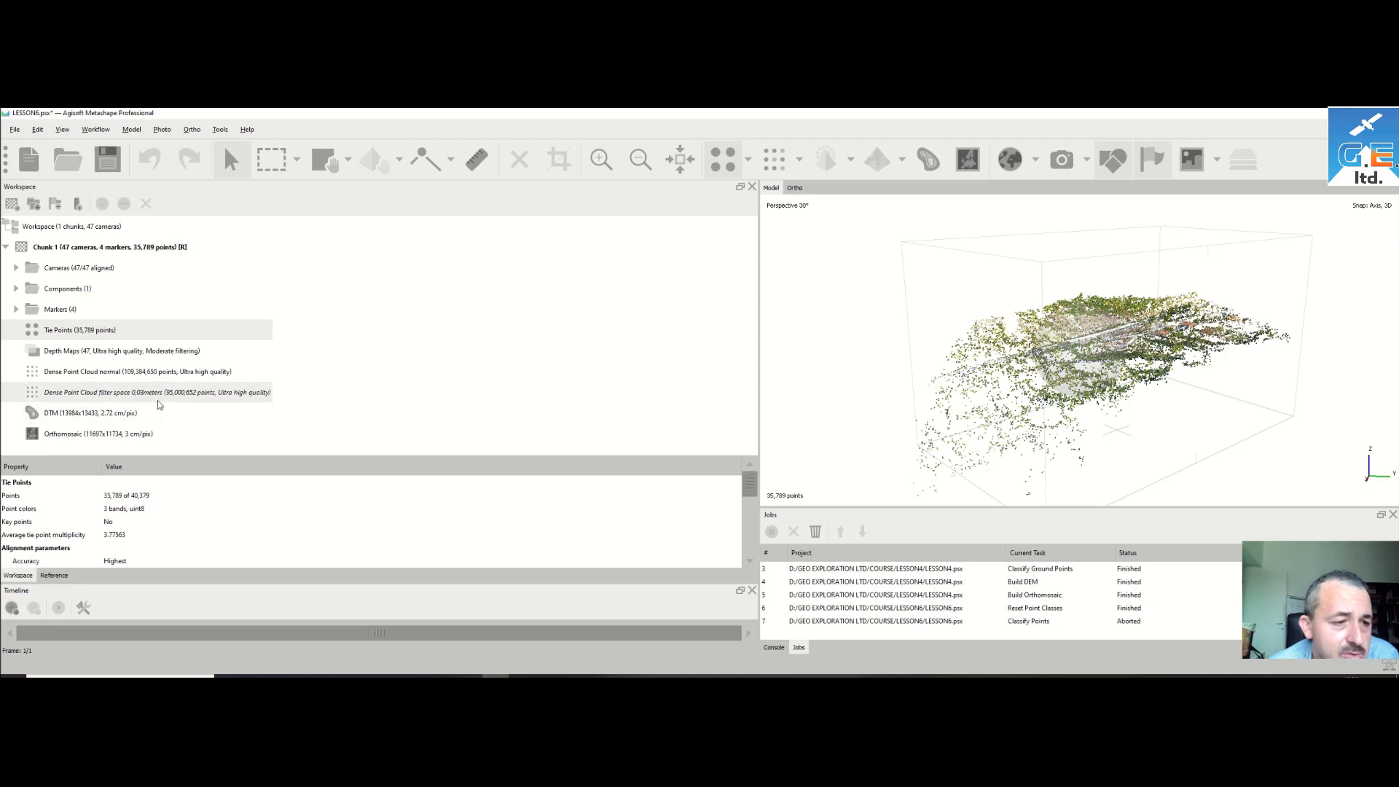
Step: Make the normal dense point cloud active and inspect its surface, road and houses in the 3D view
{"action": "double_click", "coordinate": [123, 376]}
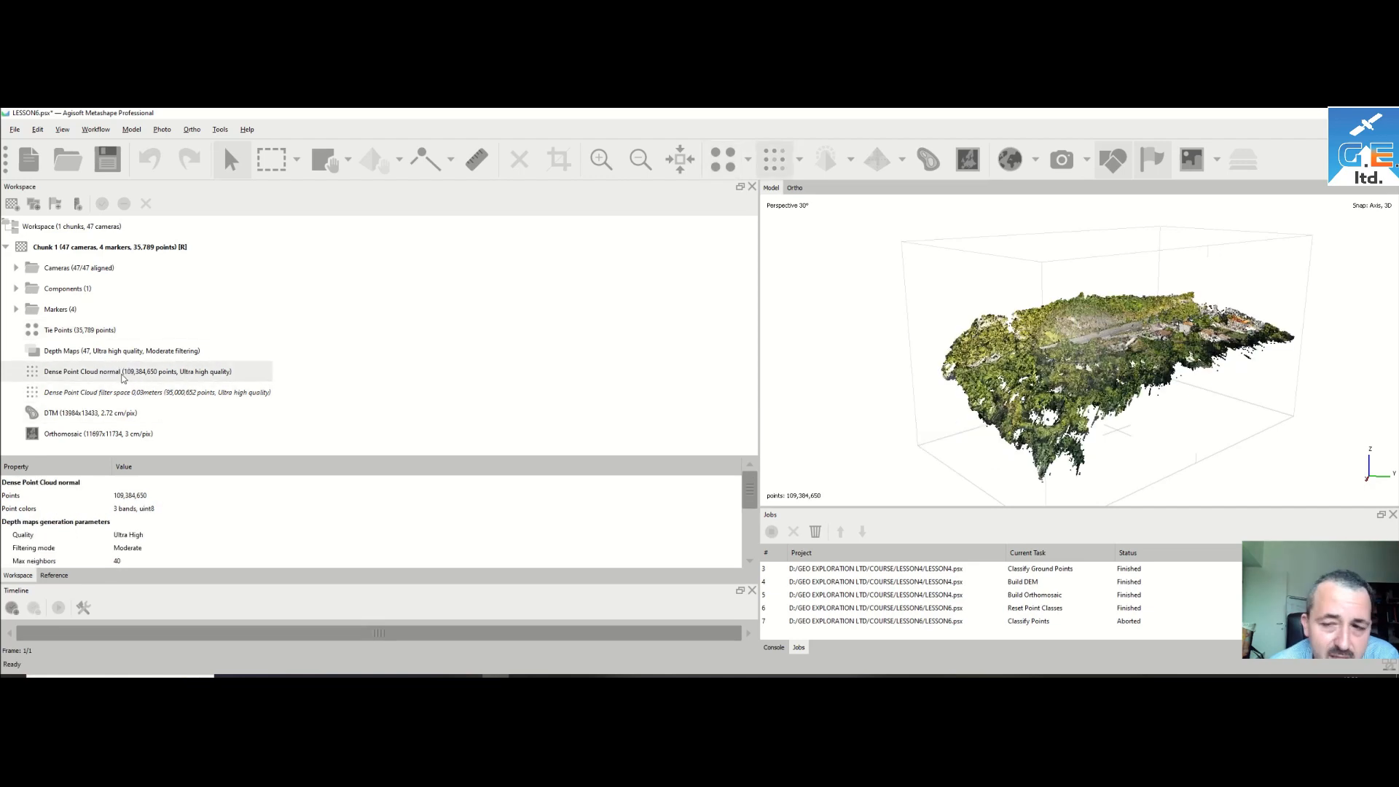
{"action": "mouse_move", "coordinate": [993, 375]}
{"action": "left_mouse_down"}
{"action": "mouse_move", "coordinate": [895, 363]}
{"action": "mouse_move", "coordinate": [1054, 332]}
{"action": "mouse_move", "coordinate": [1005, 368]}
{"action": "mouse_move", "coordinate": [1015, 352]}
{"action": "mouse_move", "coordinate": [937, 297]}
{"action": "mouse_move", "coordinate": [941, 279]}
{"action": "mouse_move", "coordinate": [987, 266]}
{"action": "mouse_move", "coordinate": [996, 193]}
{"action": "mouse_move", "coordinate": [999, 269]}
{"action": "mouse_move", "coordinate": [1019, 277]}
{"action": "mouse_move", "coordinate": [974, 325]}
{"action": "mouse_move", "coordinate": [980, 355]}
{"action": "mouse_move", "coordinate": [1013, 319]}
{"action": "mouse_move", "coordinate": [937, 300]}
{"action": "mouse_move", "coordinate": [977, 287]}
{"action": "mouse_move", "coordinate": [940, 389]}
{"action": "mouse_move", "coordinate": [995, 344]}
{"action": "mouse_move", "coordinate": [952, 281]}
{"action": "mouse_move", "coordinate": [1150, 319]}
{"action": "mouse_move", "coordinate": [1185, 389]}
{"action": "mouse_move", "coordinate": [992, 397]}
{"action": "mouse_move", "coordinate": [1126, 319]}
{"action": "left_mouse_up"}
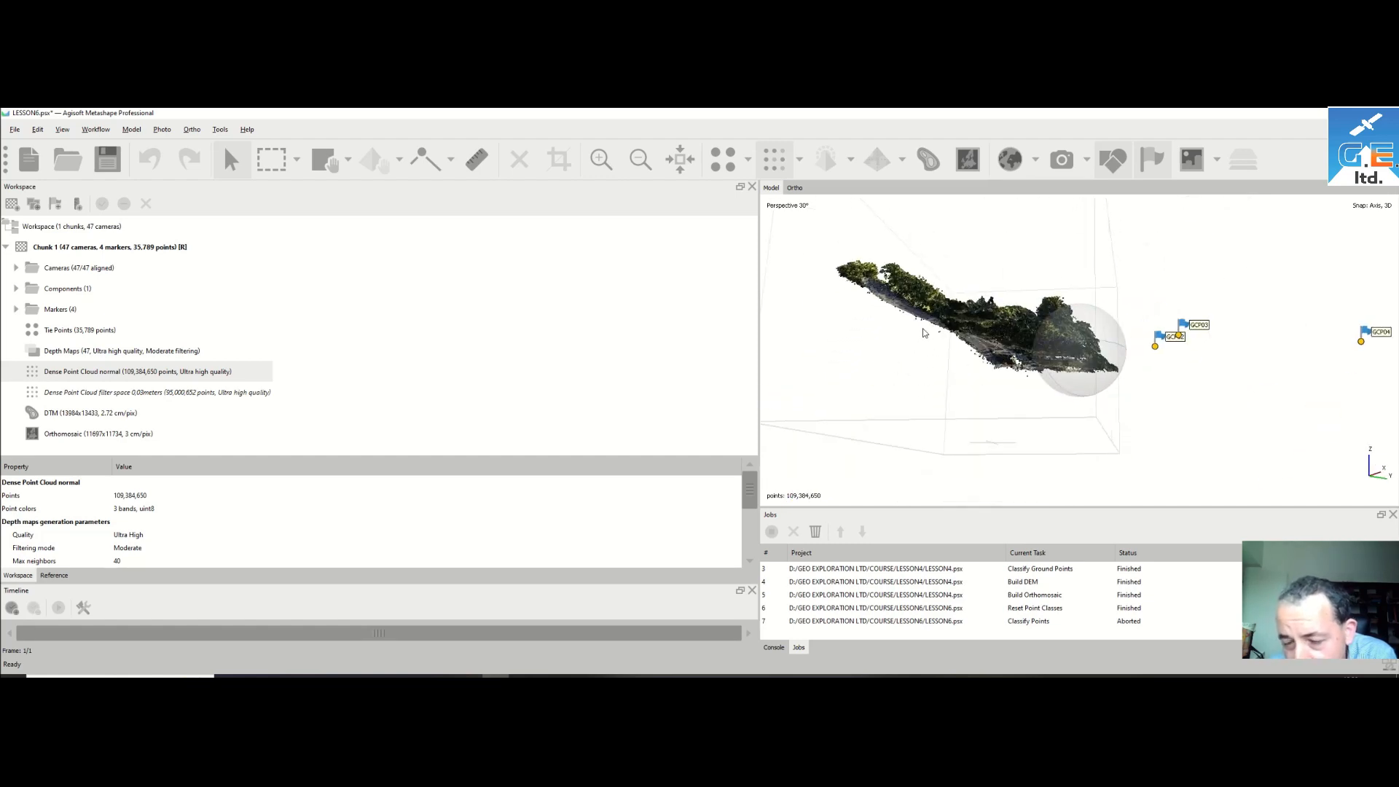
{"action": "scroll", "coordinate": [923, 333], "scroll_direction": "up", "scroll_amount": 5}
{"action": "scroll", "coordinate": [948, 330], "scroll_direction": "down", "scroll_amount": 5}
{"action": "left_click_drag", "start_coordinate": [976, 329], "coordinate": [1030, 375]}
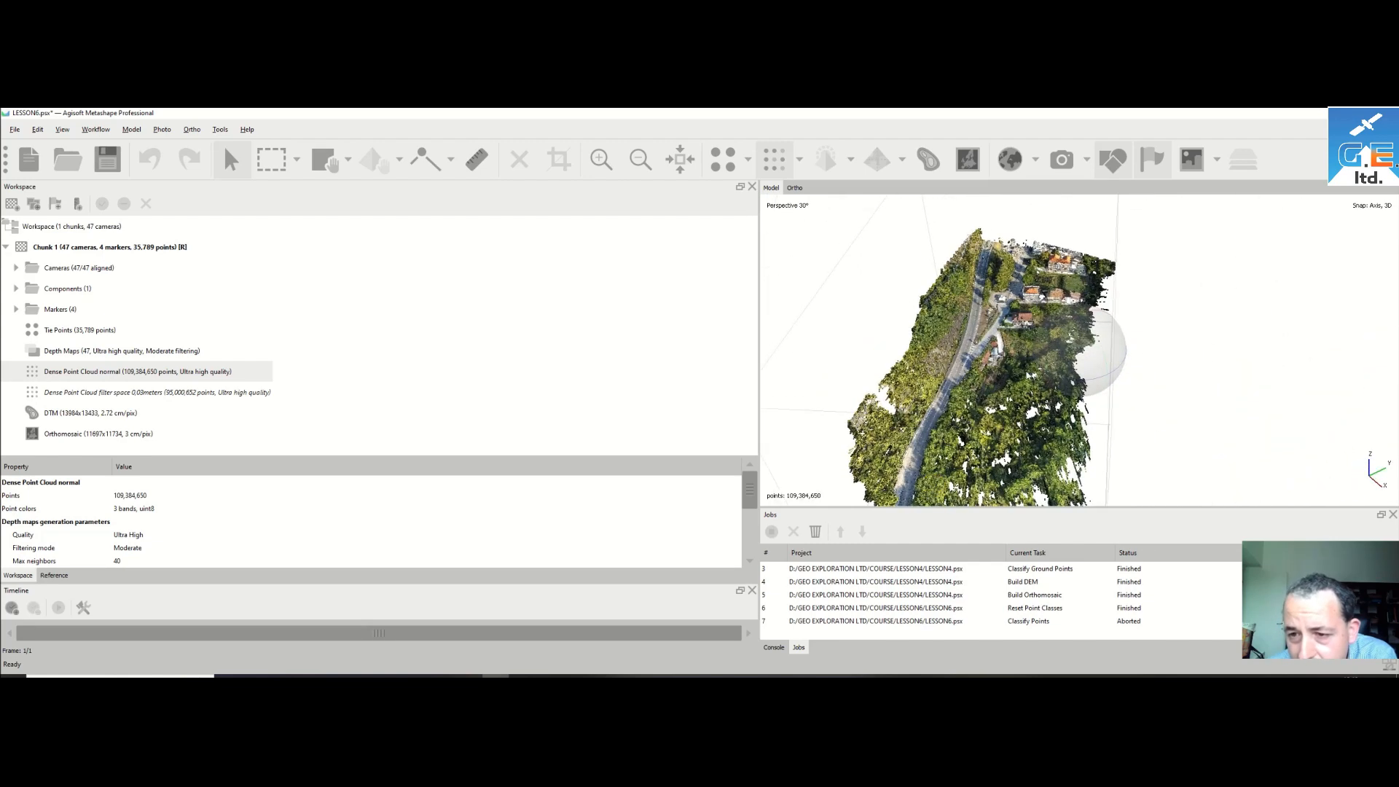
{"action": "scroll", "coordinate": [1011, 281], "scroll_direction": "up", "scroll_amount": 5}
{"action": "middle_click_drag", "start_coordinate": [988, 293], "coordinate": [1126, 290]}
{"action": "left_click_drag", "start_coordinate": [917, 383], "coordinate": [964, 297]}
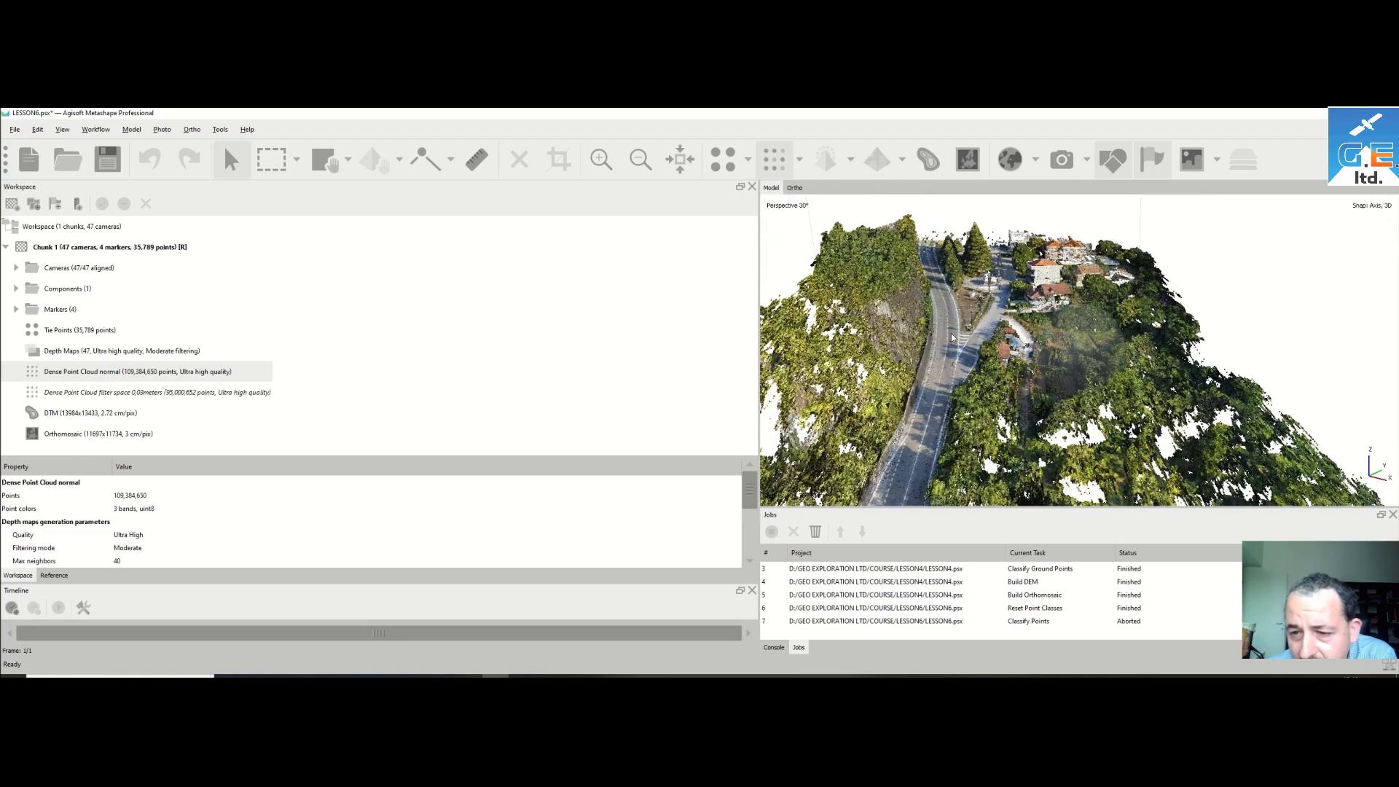
{"action": "scroll", "coordinate": [936, 357], "scroll_direction": "down", "scroll_amount": 3}
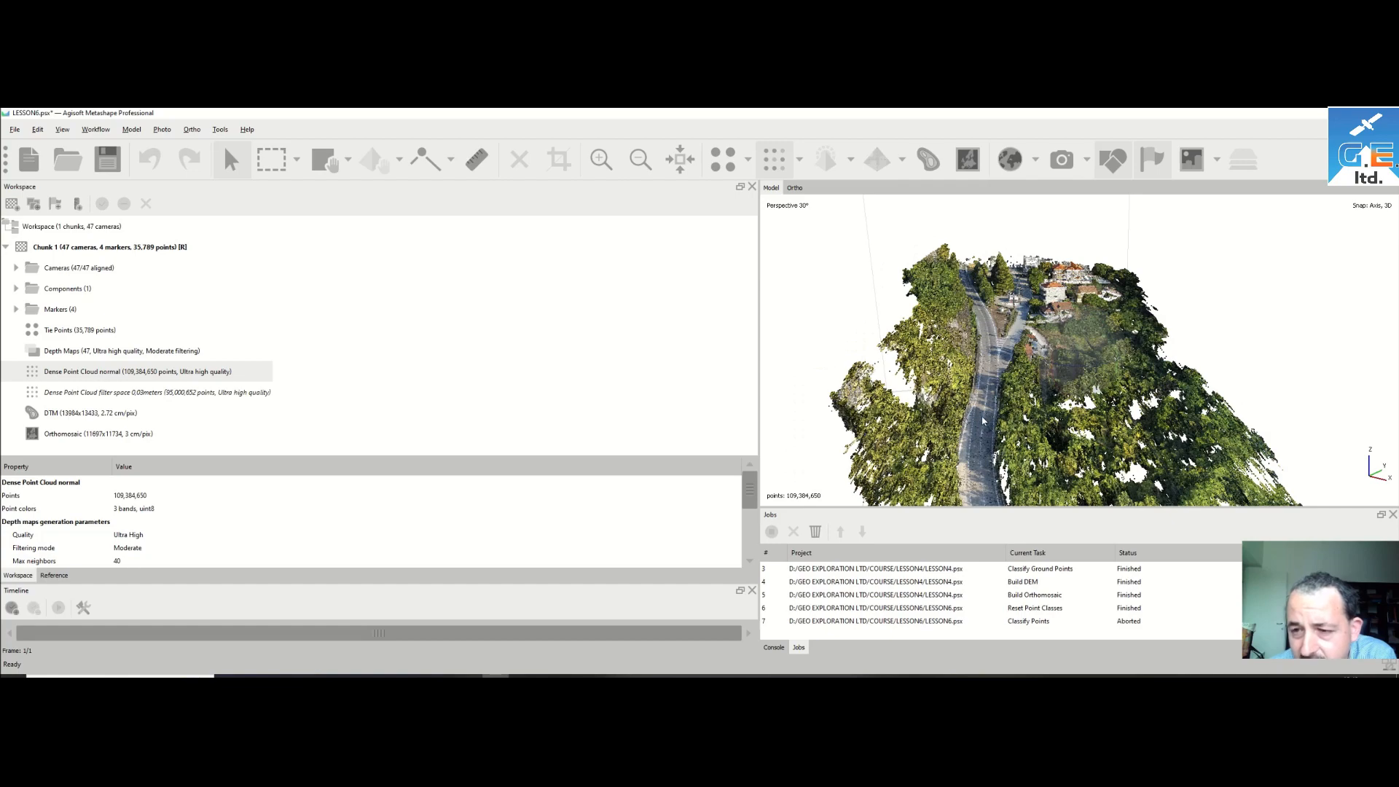
{"action": "left_click_drag", "start_coordinate": [1050, 396], "coordinate": [963, 428]}
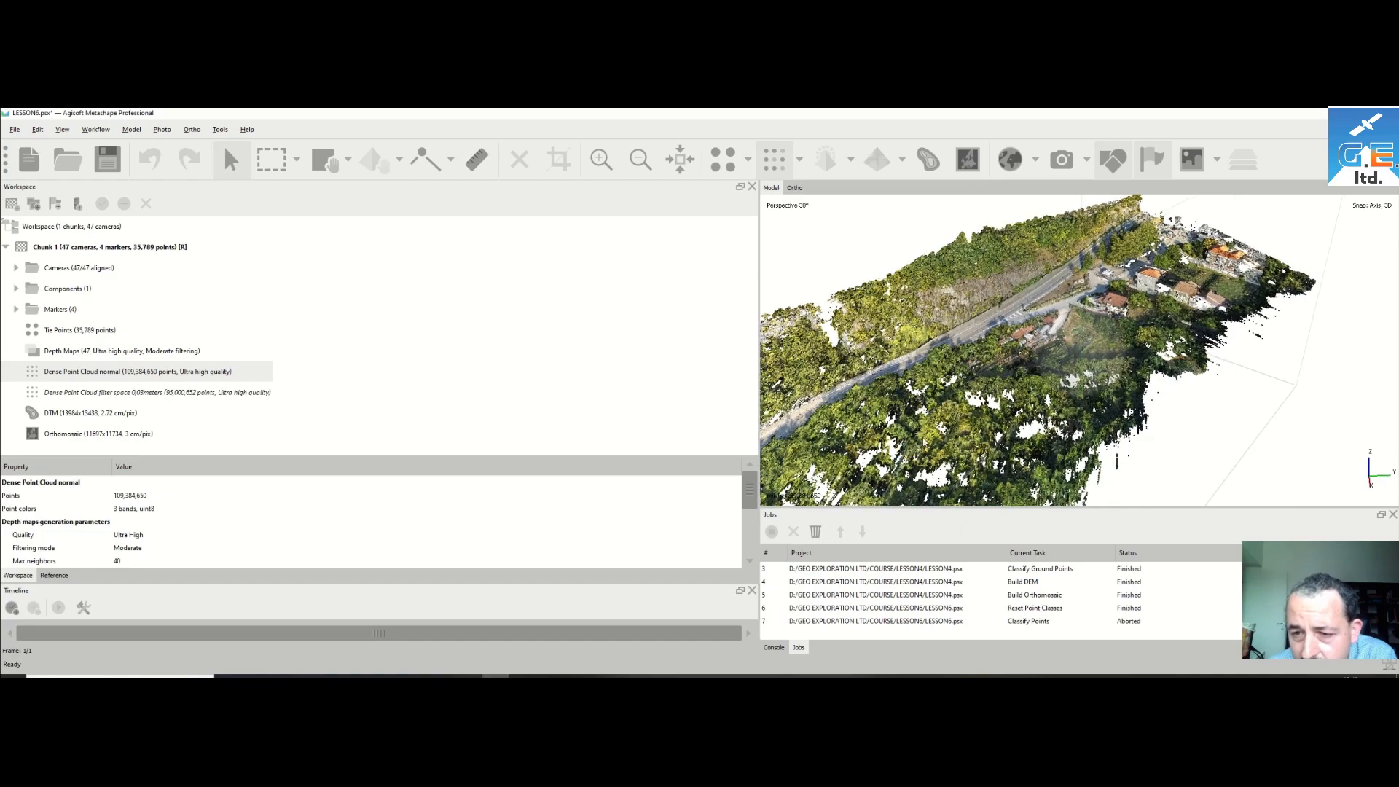
{"action": "left_click_drag", "start_coordinate": [1077, 363], "coordinate": [959, 337]}
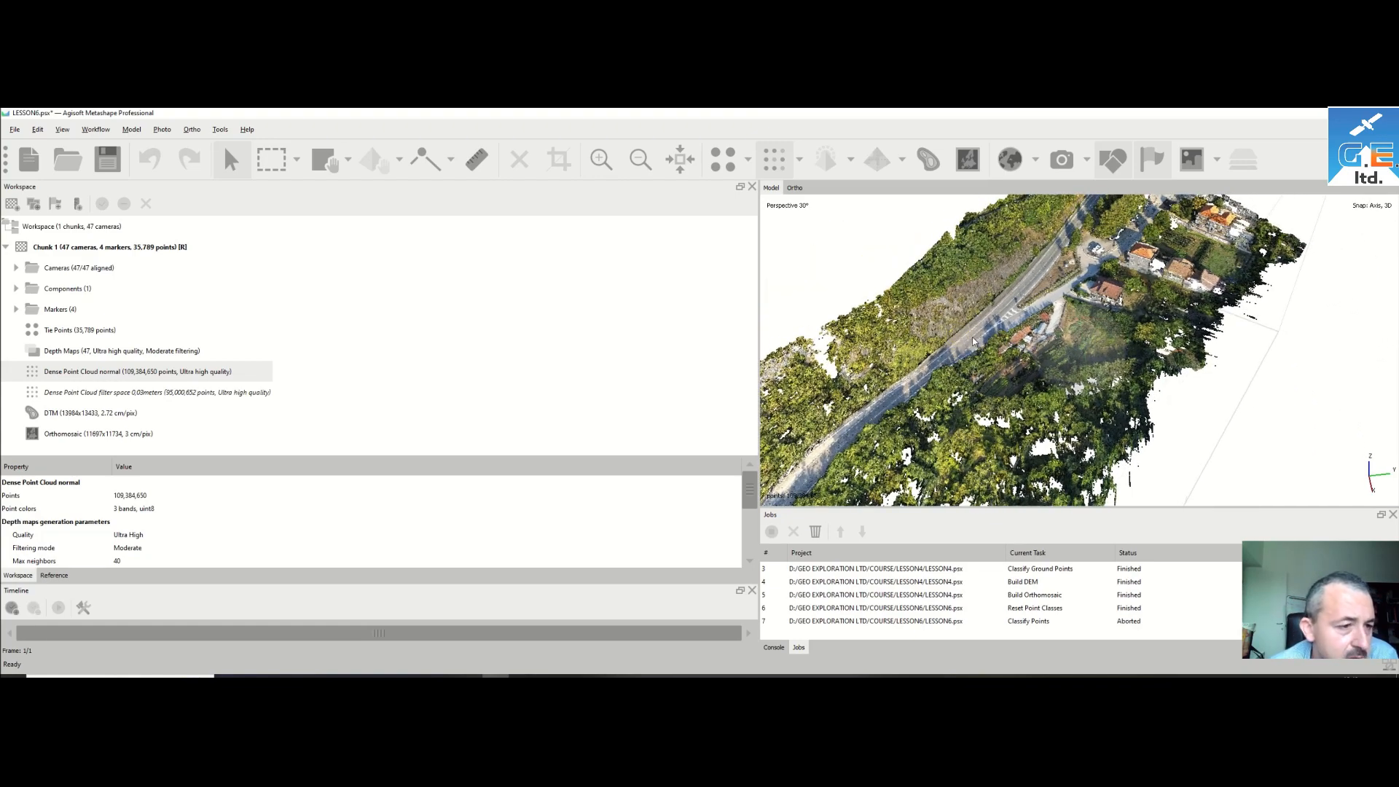
Step: Try filtering the filtered dense cloud with Filter Dense Cloud at a point spacing of 0.03 m, closing the dialog
{"action": "left_click", "coordinate": [235, 394]}
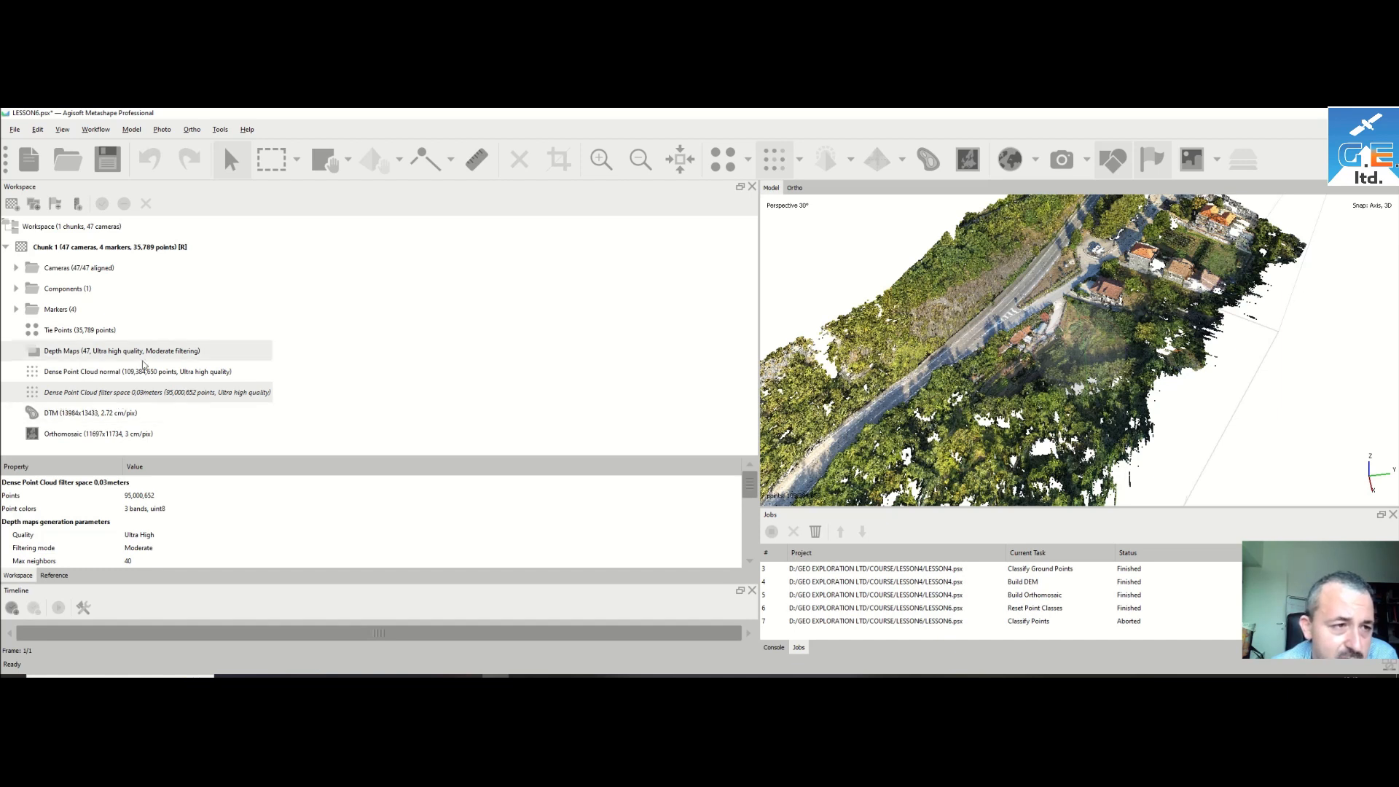
{"action": "left_click", "coordinate": [161, 129]}
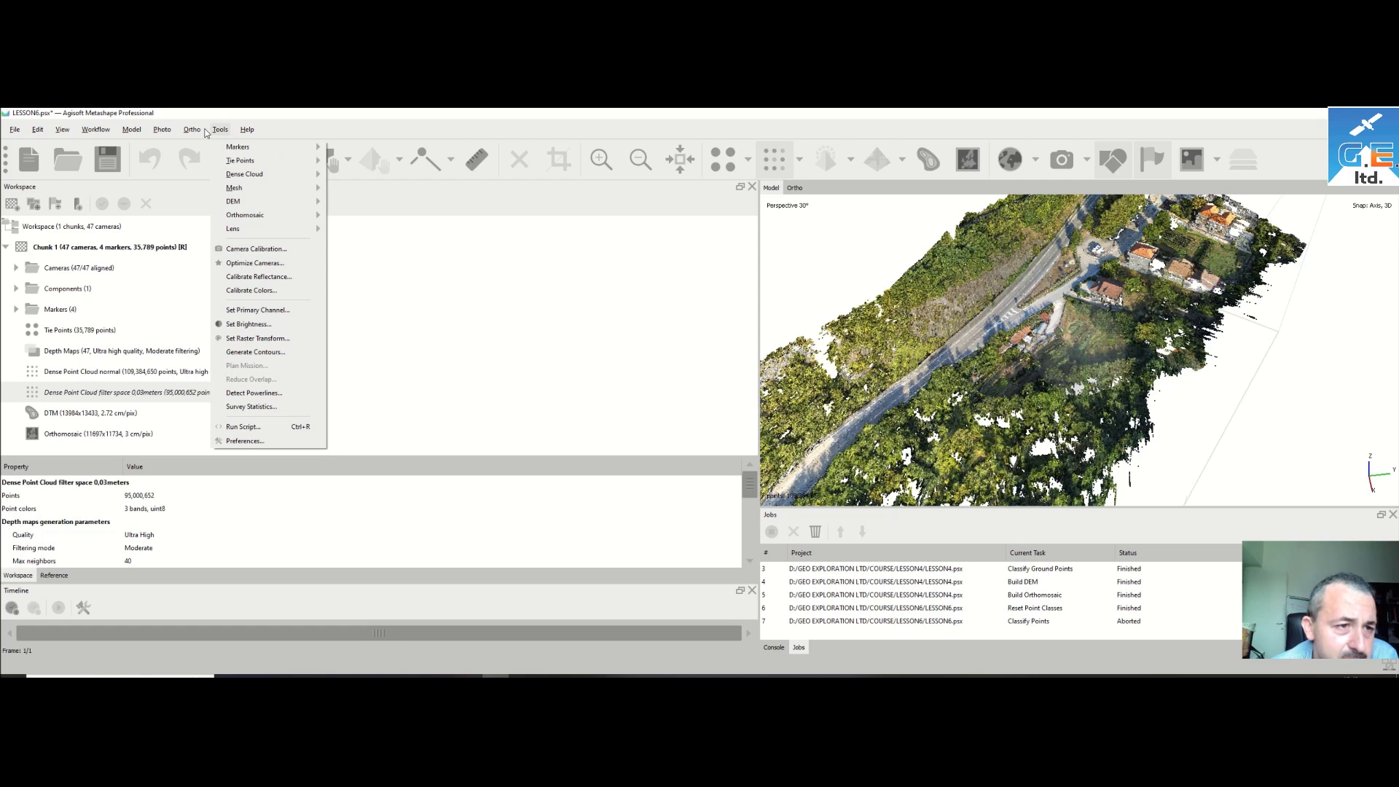
{"action": "mouse_move", "coordinate": [306, 177]}
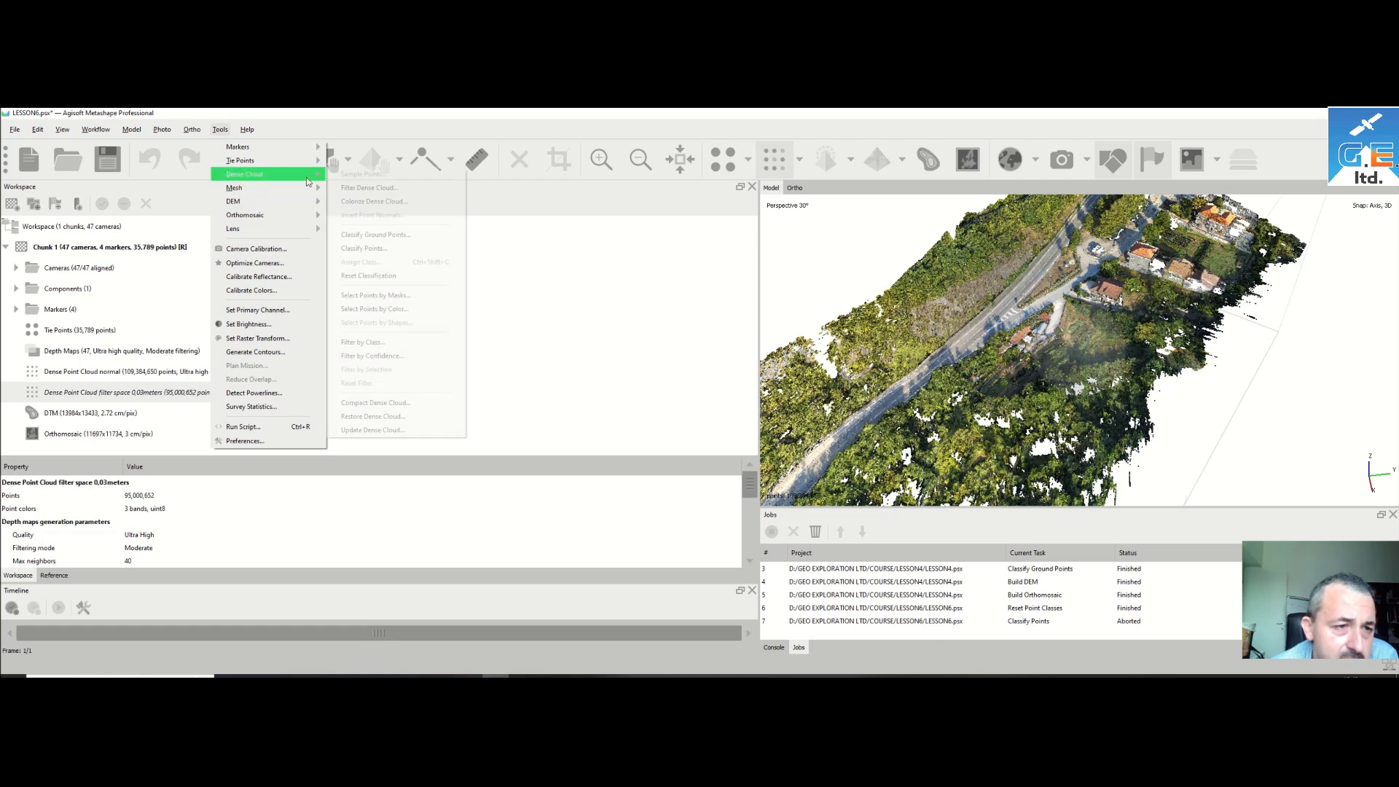
{"action": "left_click", "coordinate": [372, 191]}
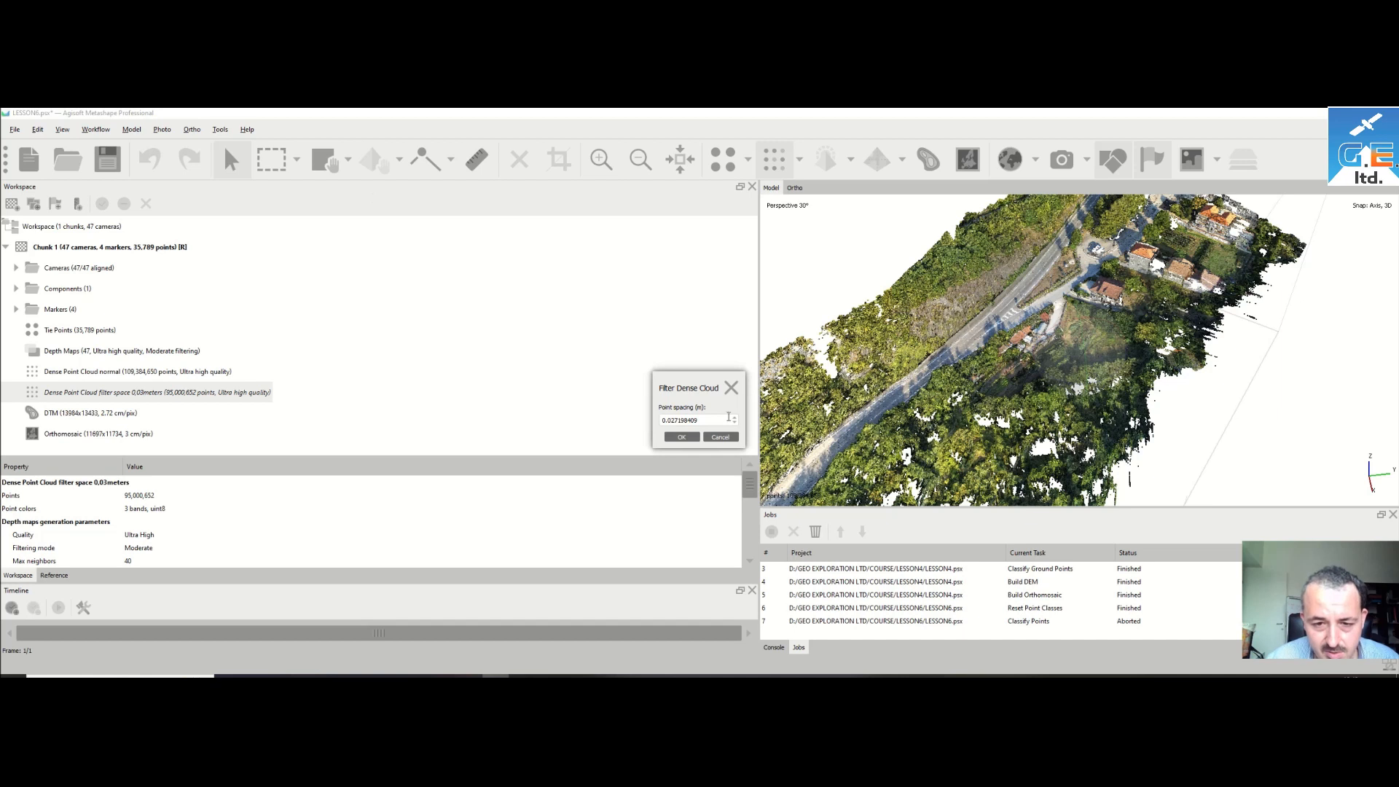
{"action": "left_click_drag", "start_coordinate": [705, 423], "coordinate": [671, 423]}
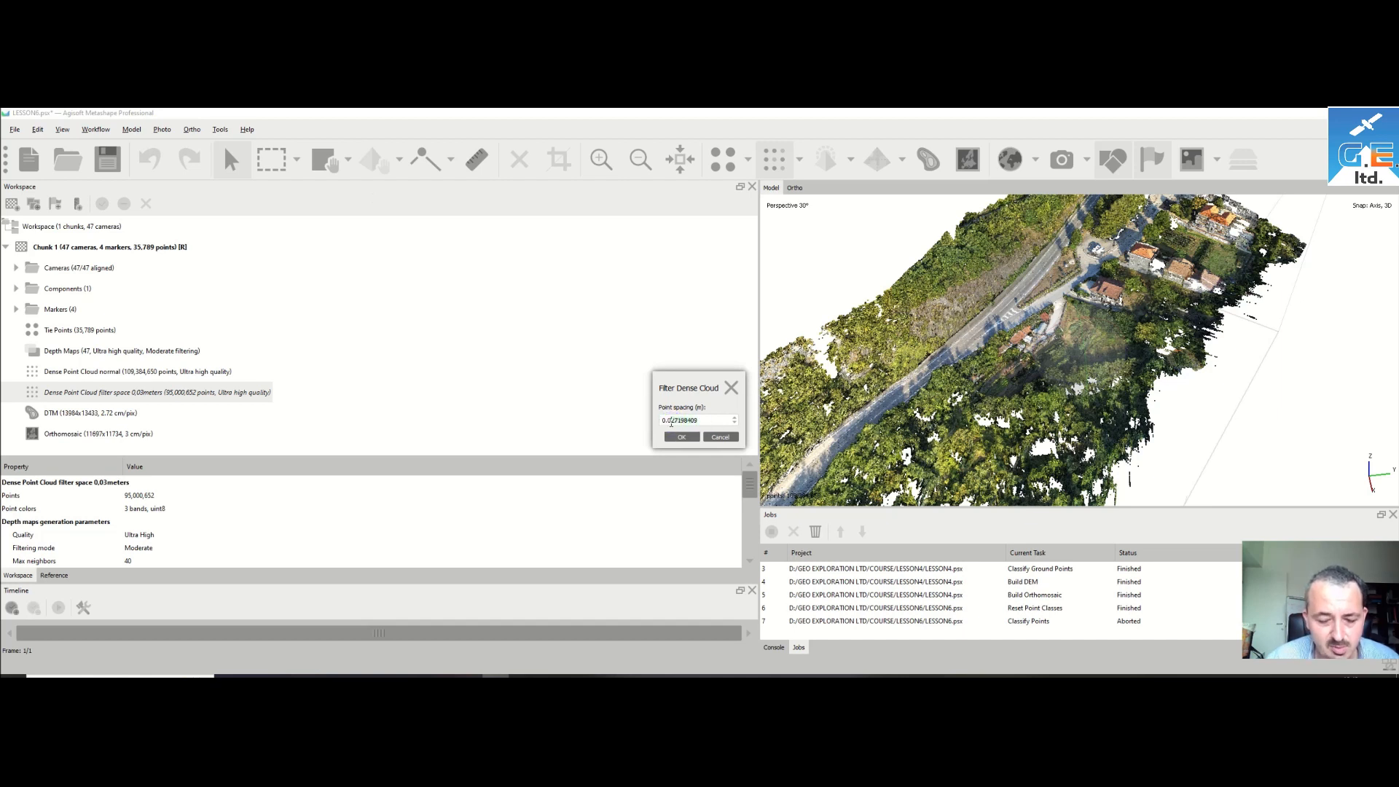
{"action": "type", "text": "3"}
{"action": "left_click_drag", "start_coordinate": [695, 422], "coordinate": [672, 422]}
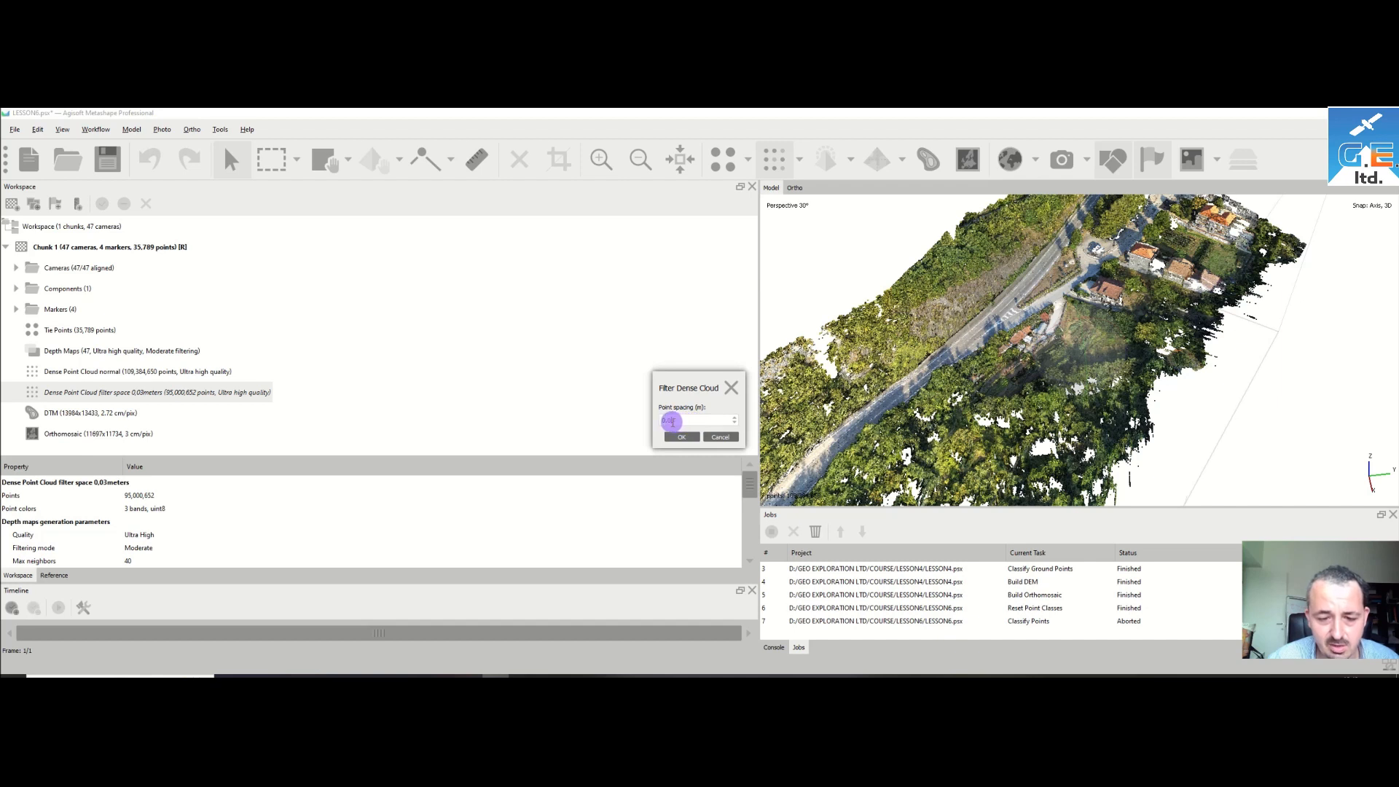
{"action": "left_click", "coordinate": [672, 422]}
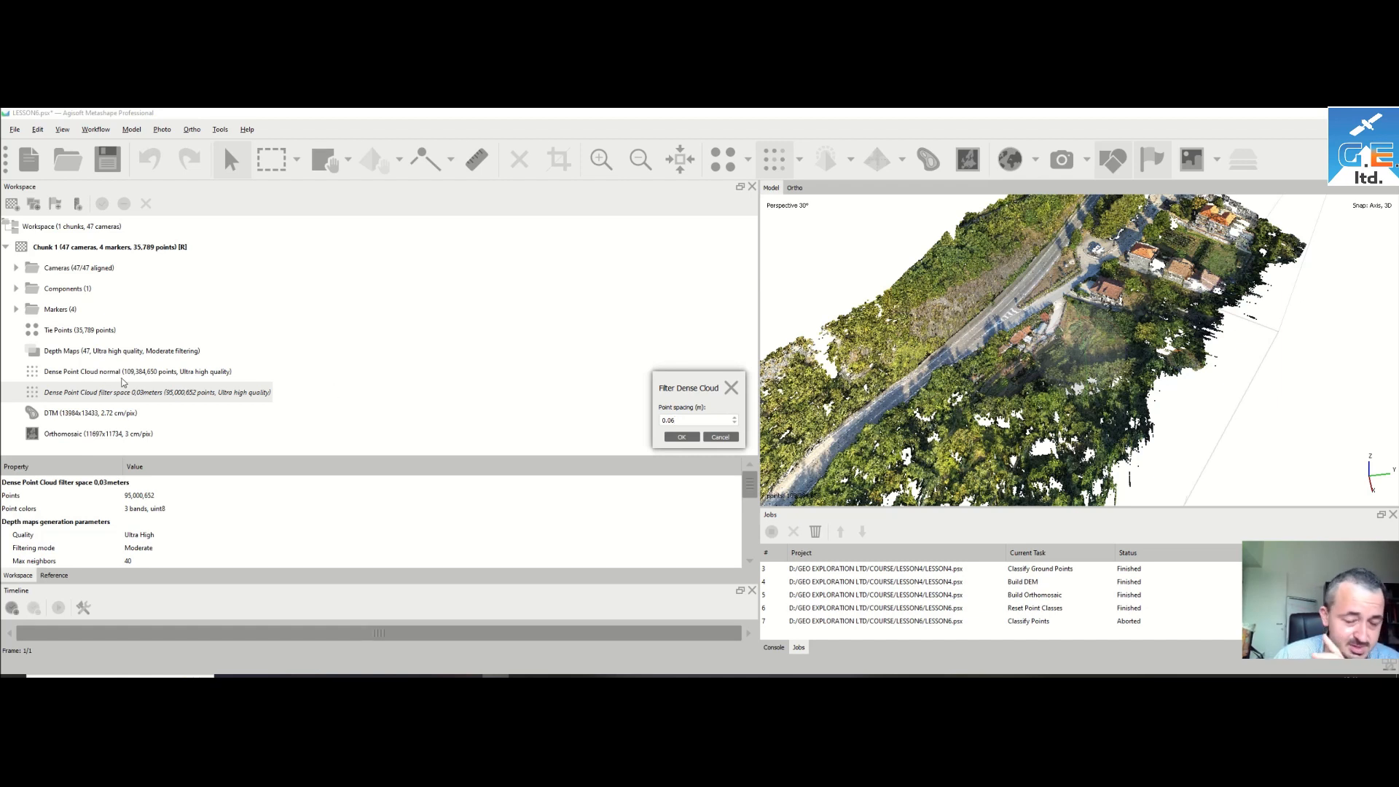
{"action": "left_click", "coordinate": [731, 388]}
{"action": "left_click", "coordinate": [1051, 380]}
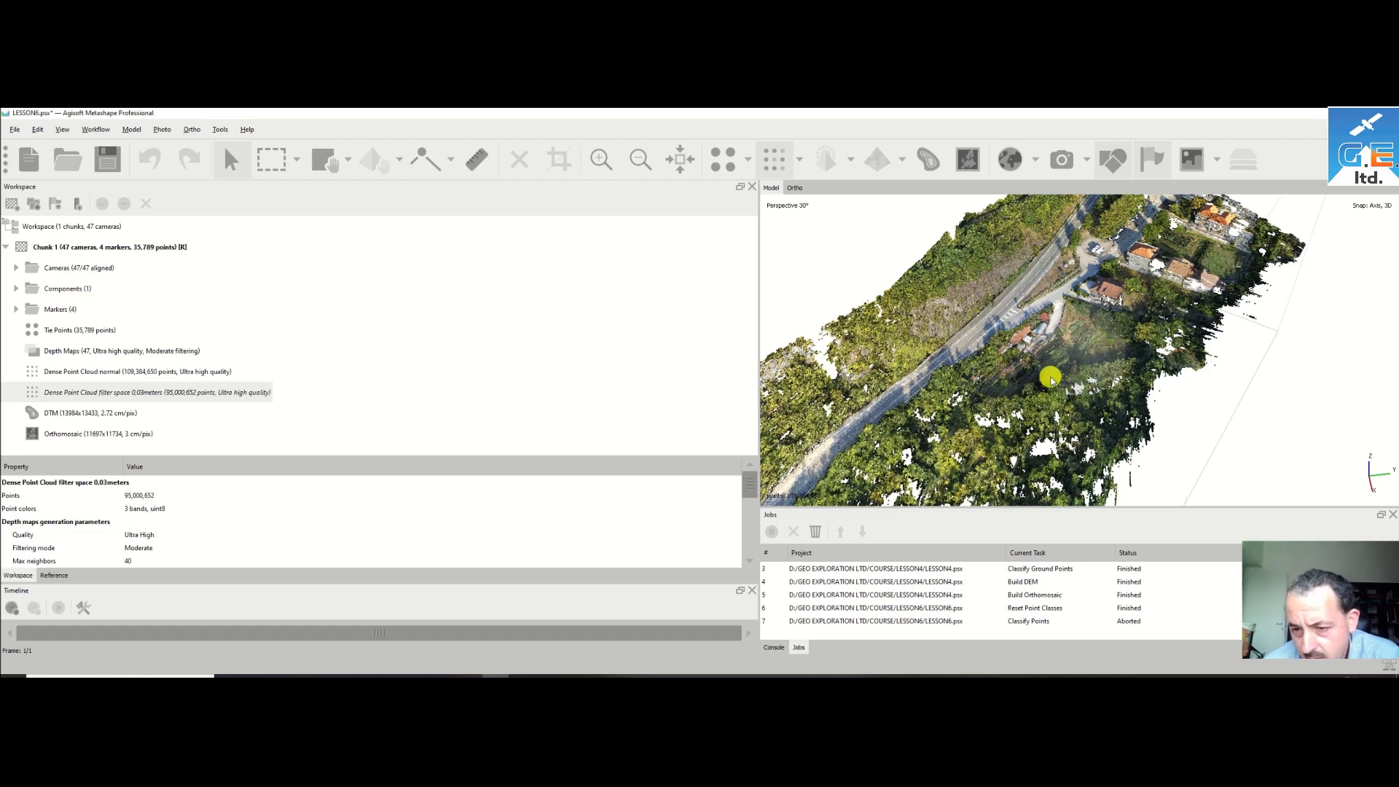
Step: Examine the dense cloud closely around the road, houses and vegetation
{"action": "scroll", "coordinate": [1056, 347], "scroll_direction": "down", "scroll_amount": 10}
{"action": "scroll", "coordinate": [985, 366], "scroll_direction": "up", "scroll_amount": 5}
{"action": "scroll", "coordinate": [986, 367], "scroll_direction": "down", "scroll_amount": 2}
{"action": "scroll", "coordinate": [986, 366], "scroll_direction": "up", "scroll_amount": 4}
{"action": "mouse_move", "coordinate": [986, 367]}
{"action": "left_mouse_down"}
{"action": "mouse_move", "coordinate": [978, 334]}
{"action": "mouse_move", "coordinate": [837, 406]}
{"action": "mouse_move", "coordinate": [980, 346]}
{"action": "mouse_move", "coordinate": [846, 424]}
{"action": "left_mouse_up"}
{"action": "scroll", "coordinate": [1102, 339], "scroll_direction": "up", "scroll_amount": 5}
{"action": "scroll", "coordinate": [1101, 340], "scroll_direction": "up", "scroll_amount": 4}
{"action": "scroll", "coordinate": [1100, 340], "scroll_direction": "down", "scroll_amount": 3}
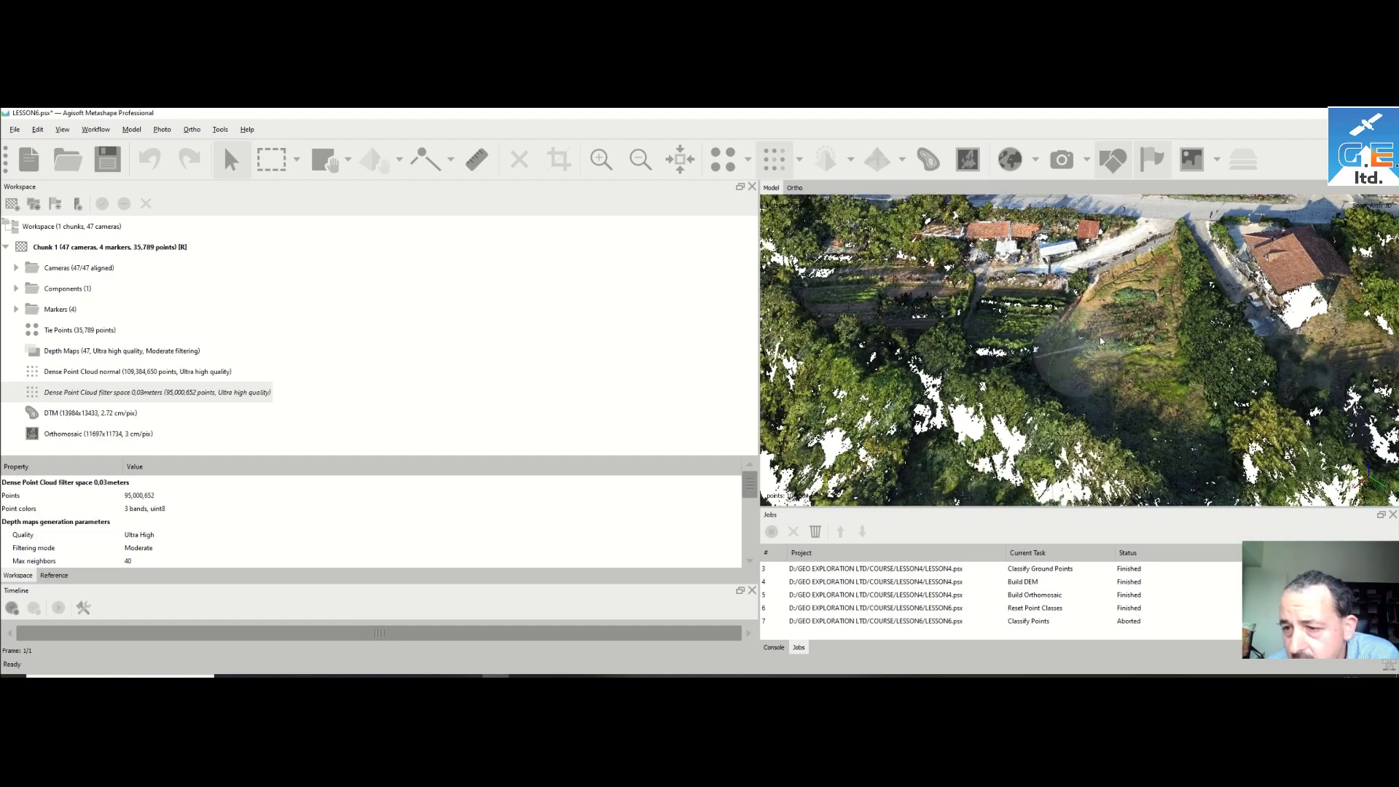
{"action": "scroll", "coordinate": [1100, 339], "scroll_direction": "up", "scroll_amount": 4}
{"action": "left_click_drag", "start_coordinate": [1060, 326], "coordinate": [1152, 369]}
{"action": "scroll", "coordinate": [1159, 335], "scroll_direction": "up", "scroll_amount": 5}
{"action": "scroll", "coordinate": [1162, 326], "scroll_direction": "down", "scroll_amount": 3}
{"action": "mouse_move", "coordinate": [1157, 313]}
{"action": "left_mouse_down"}
{"action": "mouse_move", "coordinate": [1104, 322]}
{"action": "mouse_move", "coordinate": [1108, 272]}
{"action": "mouse_move", "coordinate": [1099, 349]}
{"action": "mouse_move", "coordinate": [1119, 357]}
{"action": "mouse_move", "coordinate": [1101, 365]}
{"action": "mouse_move", "coordinate": [1192, 370]}
{"action": "mouse_move", "coordinate": [1052, 356]}
{"action": "mouse_move", "coordinate": [1144, 423]}
{"action": "left_mouse_up"}
{"action": "mouse_move", "coordinate": [943, 250]}
{"action": "left_mouse_down"}
{"action": "mouse_move", "coordinate": [1021, 303]}
{"action": "mouse_move", "coordinate": [1117, 287]}
{"action": "mouse_move", "coordinate": [1122, 257]}
{"action": "mouse_move", "coordinate": [906, 289]}
{"action": "mouse_move", "coordinate": [1015, 291]}
{"action": "mouse_move", "coordinate": [927, 320]}
{"action": "left_mouse_up"}
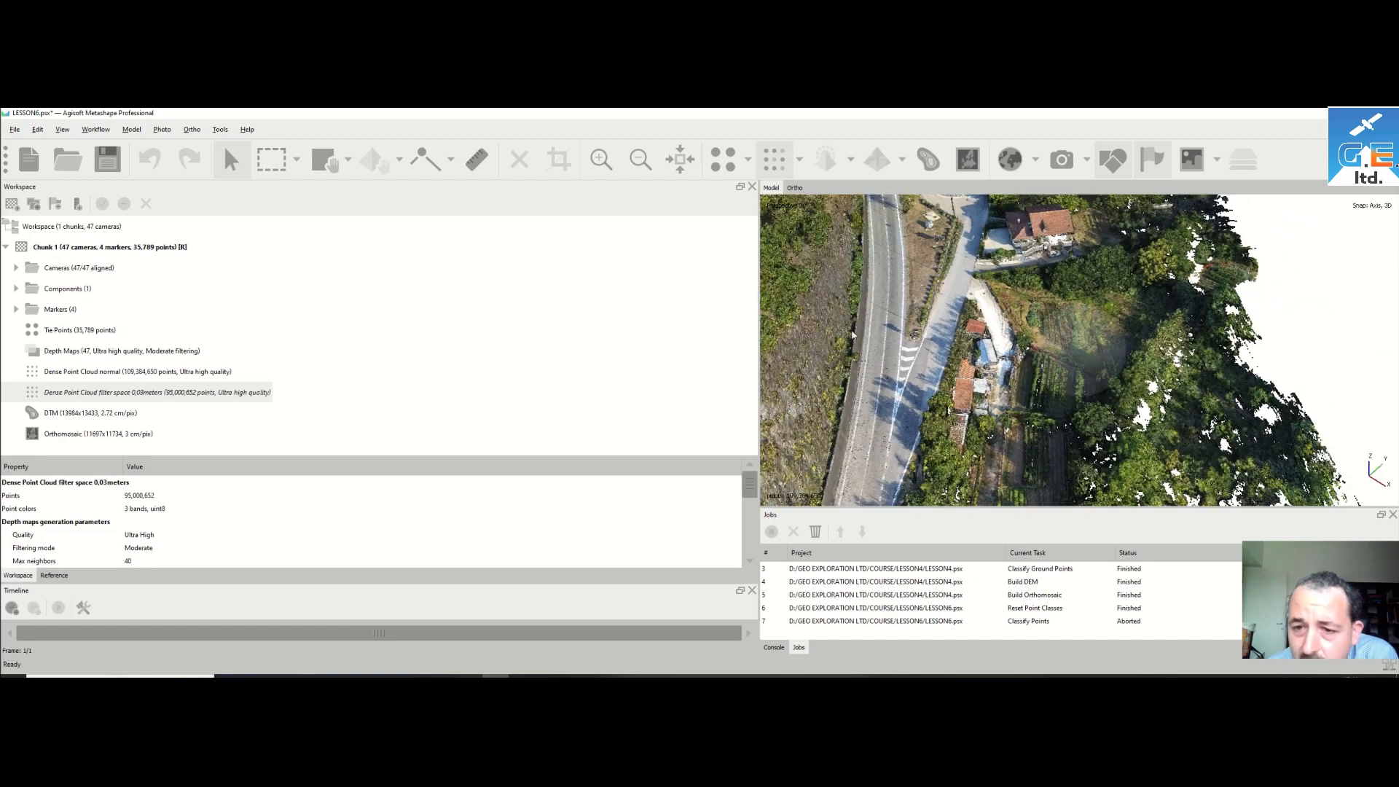
{"action": "scroll", "coordinate": [841, 381], "scroll_direction": "down", "scroll_amount": 3}
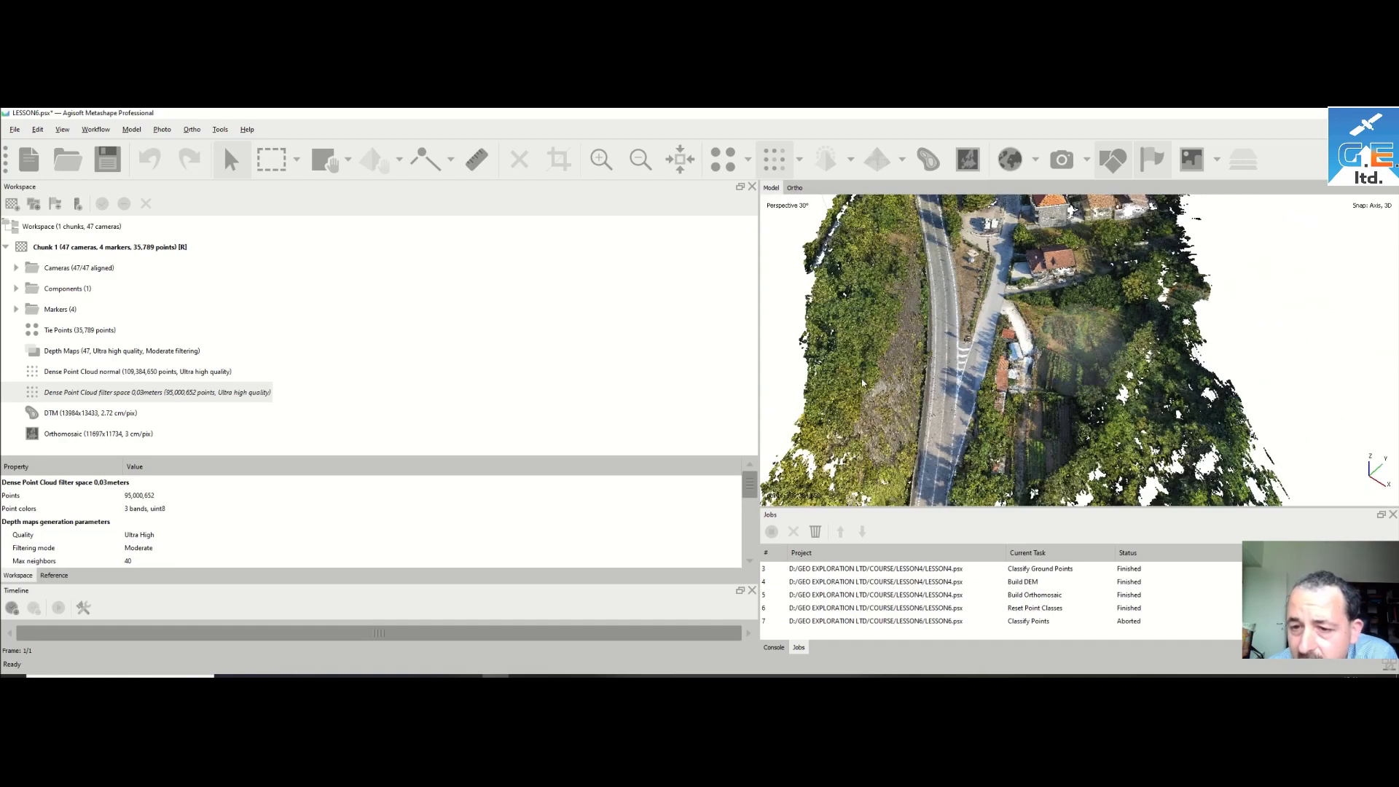
{"action": "mouse_move", "coordinate": [896, 400]}
{"action": "left_mouse_down"}
{"action": "mouse_move", "coordinate": [896, 287]}
{"action": "mouse_move", "coordinate": [922, 327]}
{"action": "left_mouse_up"}
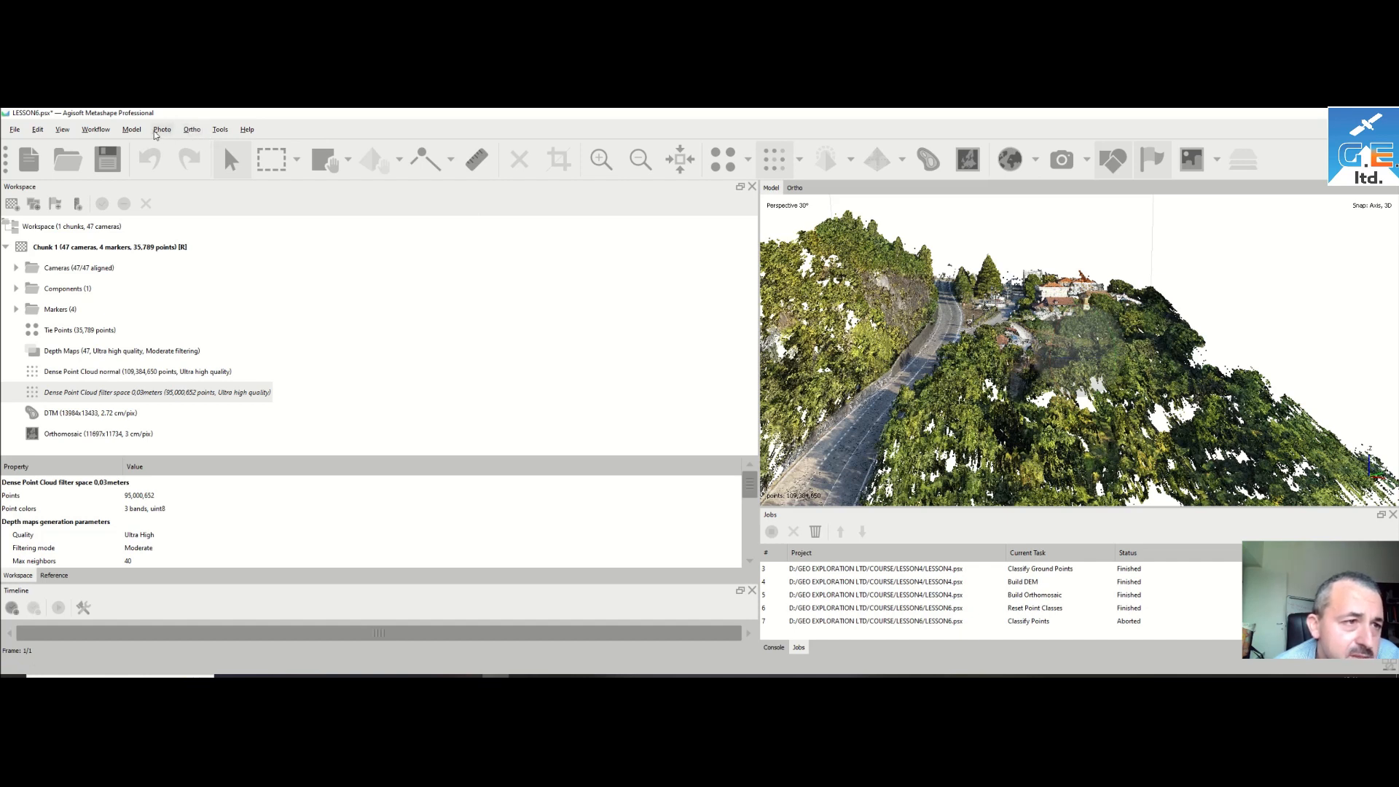
{"action": "left_click", "coordinate": [132, 130]}
{"action": "mouse_move", "coordinate": [192, 132]}
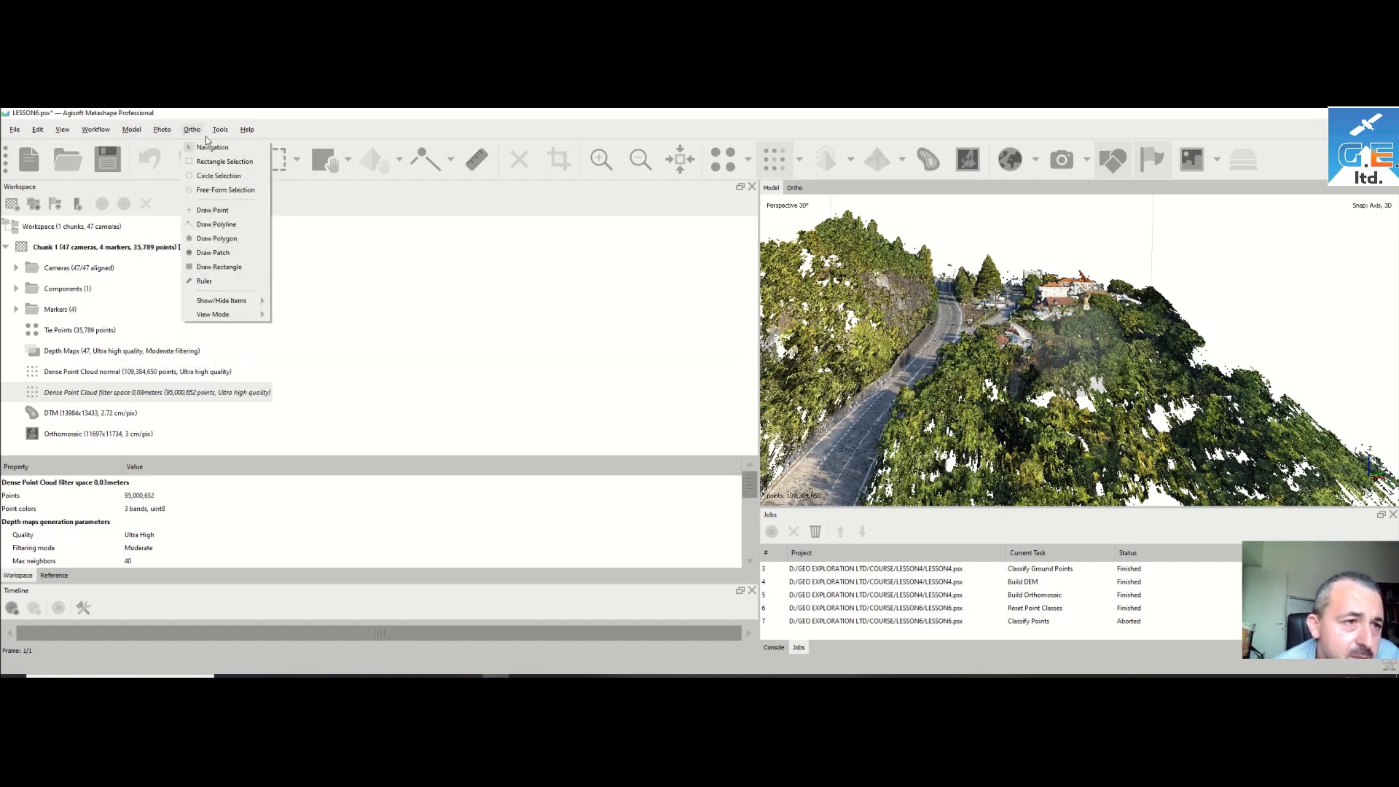
{"action": "mouse_move", "coordinate": [244, 175]}
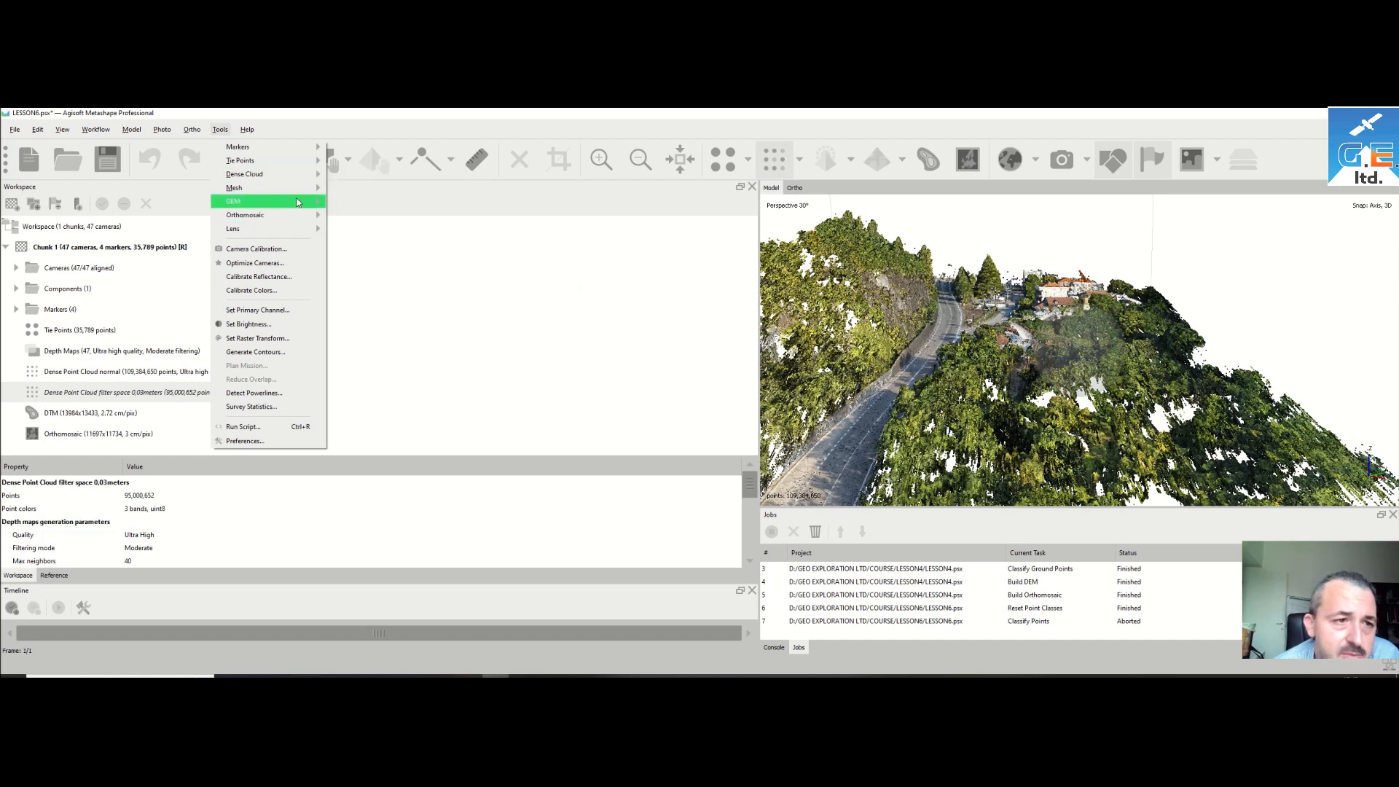
{"action": "mouse_move", "coordinate": [294, 175]}
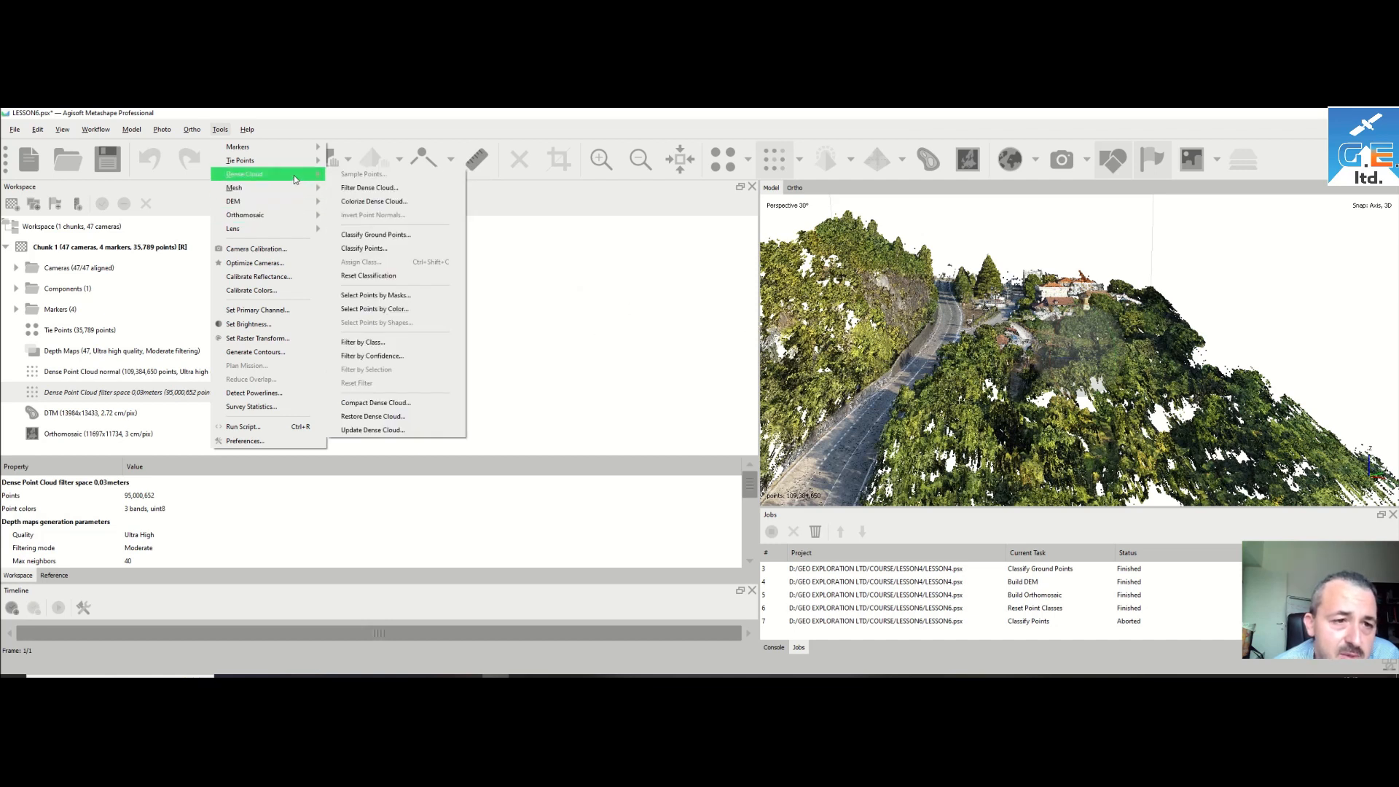
{"action": "left_click", "coordinate": [870, 354]}
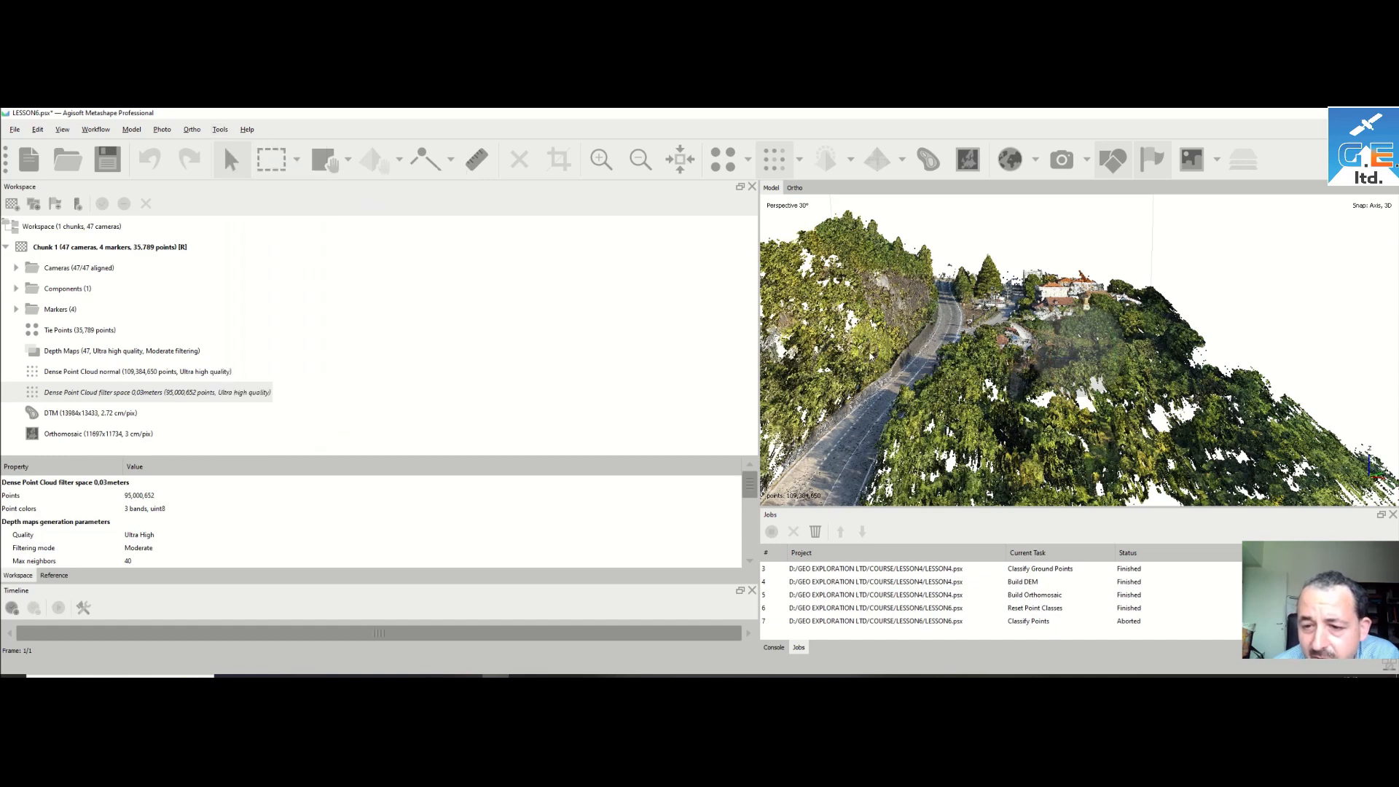
Step: Select a stray cluster of points beneath the dense cloud with free-form selection and delete it
{"action": "scroll", "coordinate": [870, 354], "scroll_direction": "down", "scroll_amount": 4}
{"action": "left_click_drag", "start_coordinate": [1069, 424], "coordinate": [1098, 410]}
{"action": "scroll", "coordinate": [1091, 410], "scroll_direction": "up", "scroll_amount": 5}
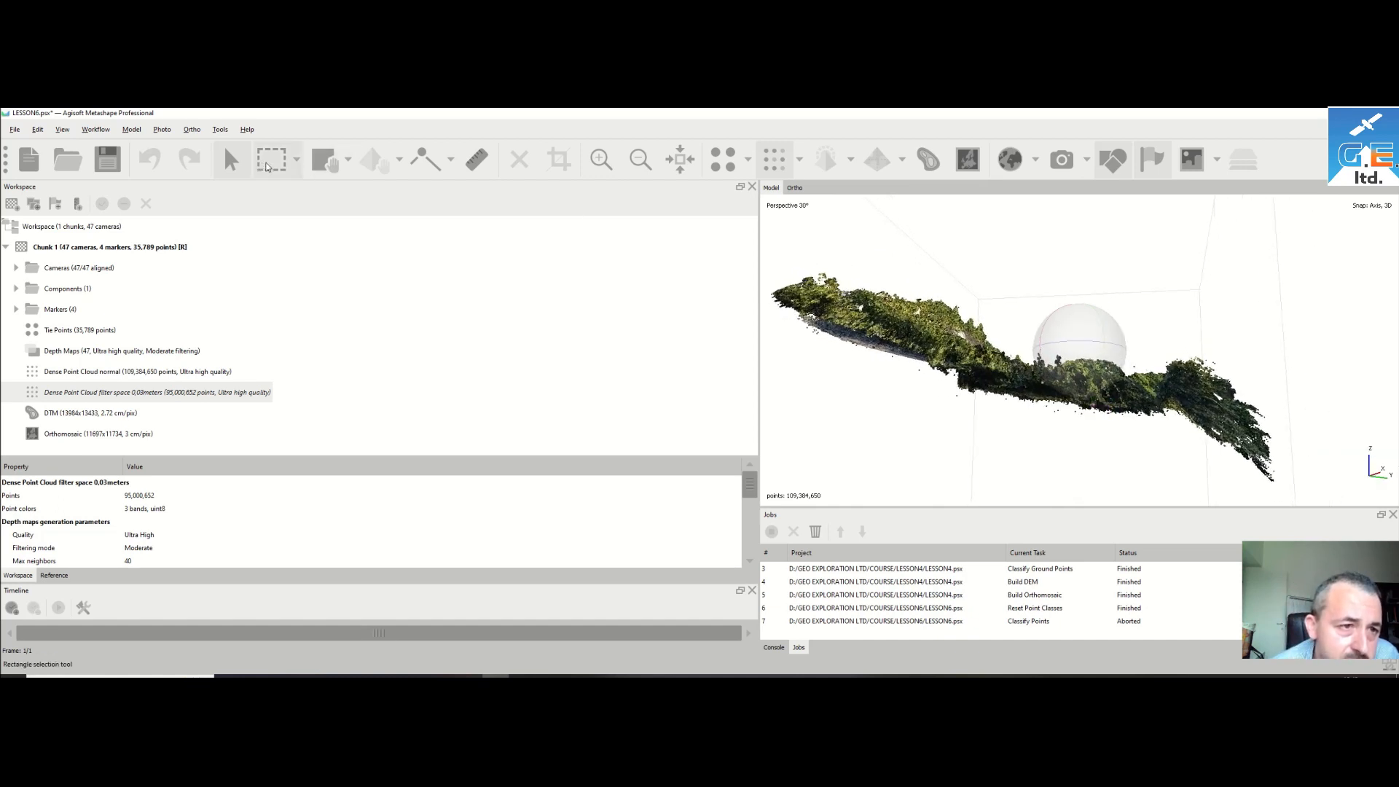
{"action": "left_click", "coordinate": [297, 163]}
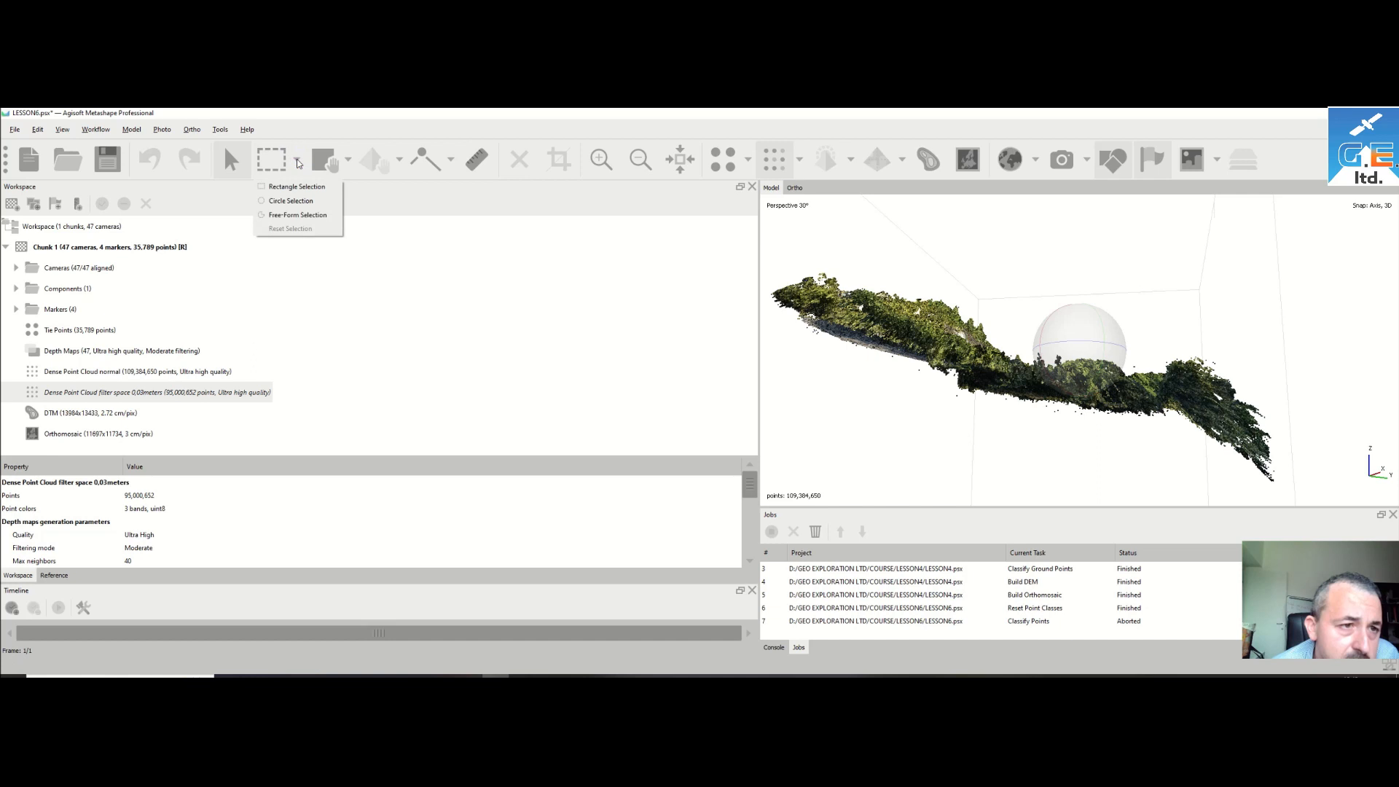
{"action": "left_click", "coordinate": [299, 201]}
{"action": "left_click_drag", "start_coordinate": [947, 398], "coordinate": [1042, 408]}
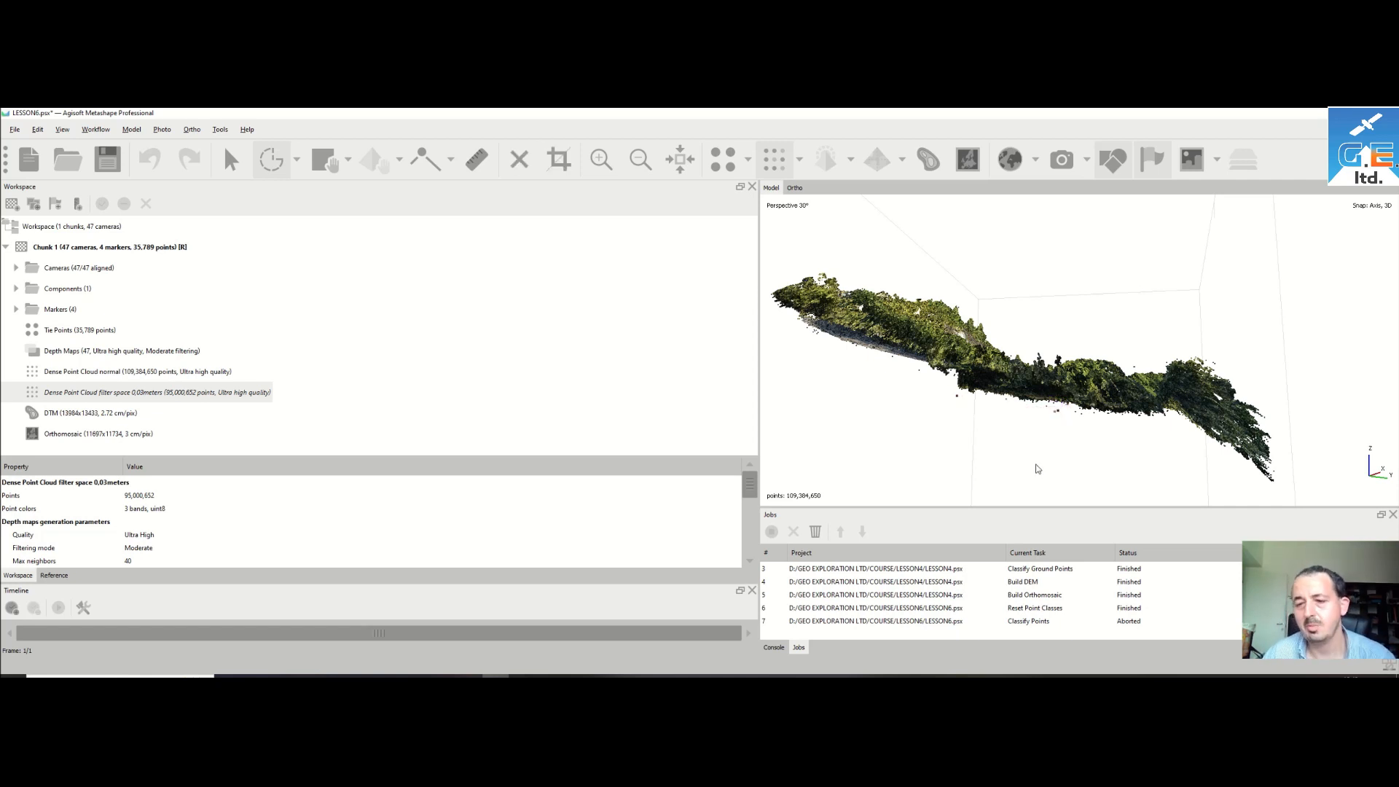
{"action": "key", "text": "Delete"}
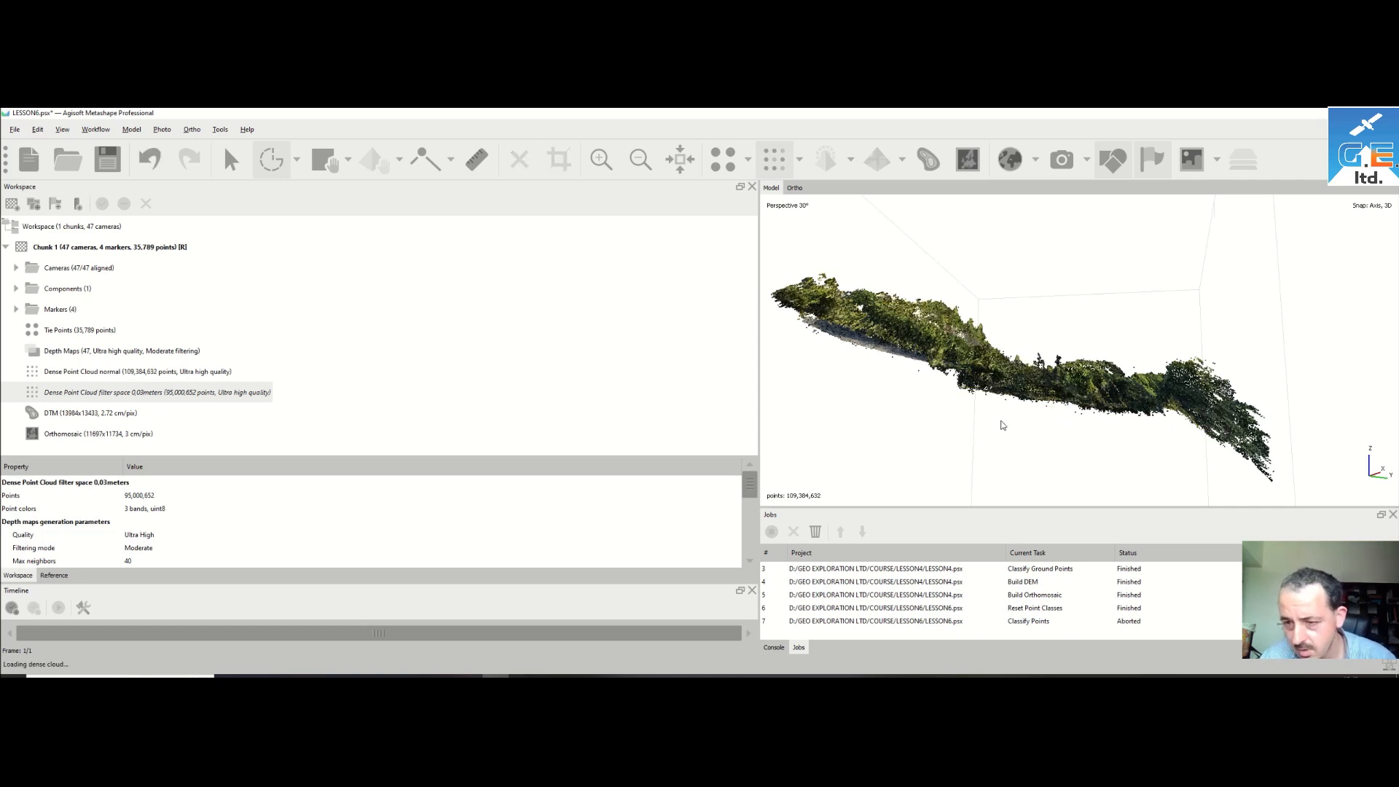
Step: Select another group of stray points below the cloud with free-form selection and delete them
{"action": "scroll", "coordinate": [1110, 429], "scroll_direction": "up", "scroll_amount": 4}
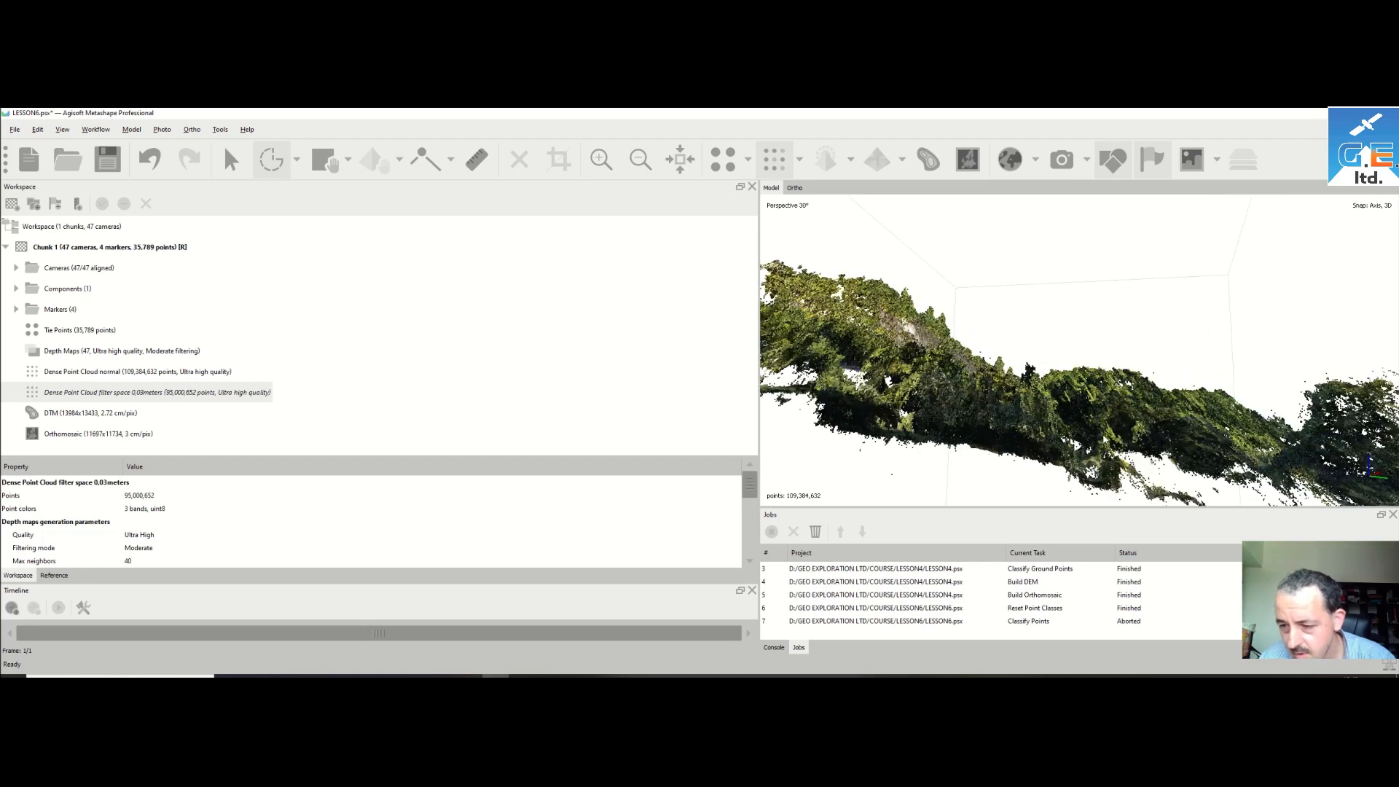
{"action": "scroll", "coordinate": [1105, 439], "scroll_direction": "down", "scroll_amount": 3}
{"action": "scroll", "coordinate": [1156, 451], "scroll_direction": "up", "scroll_amount": 2}
{"action": "mouse_move", "coordinate": [1165, 464]}
{"action": "left_mouse_down"}
{"action": "mouse_move", "coordinate": [1125, 415]}
{"action": "mouse_move", "coordinate": [1118, 438]}
{"action": "mouse_move", "coordinate": [1180, 438]}
{"action": "mouse_move", "coordinate": [1139, 416]}
{"action": "mouse_move", "coordinate": [1095, 421]}
{"action": "mouse_move", "coordinate": [1089, 459]}
{"action": "mouse_move", "coordinate": [1091, 437]}
{"action": "mouse_move", "coordinate": [987, 456]}
{"action": "mouse_move", "coordinate": [1004, 428]}
{"action": "left_mouse_up"}
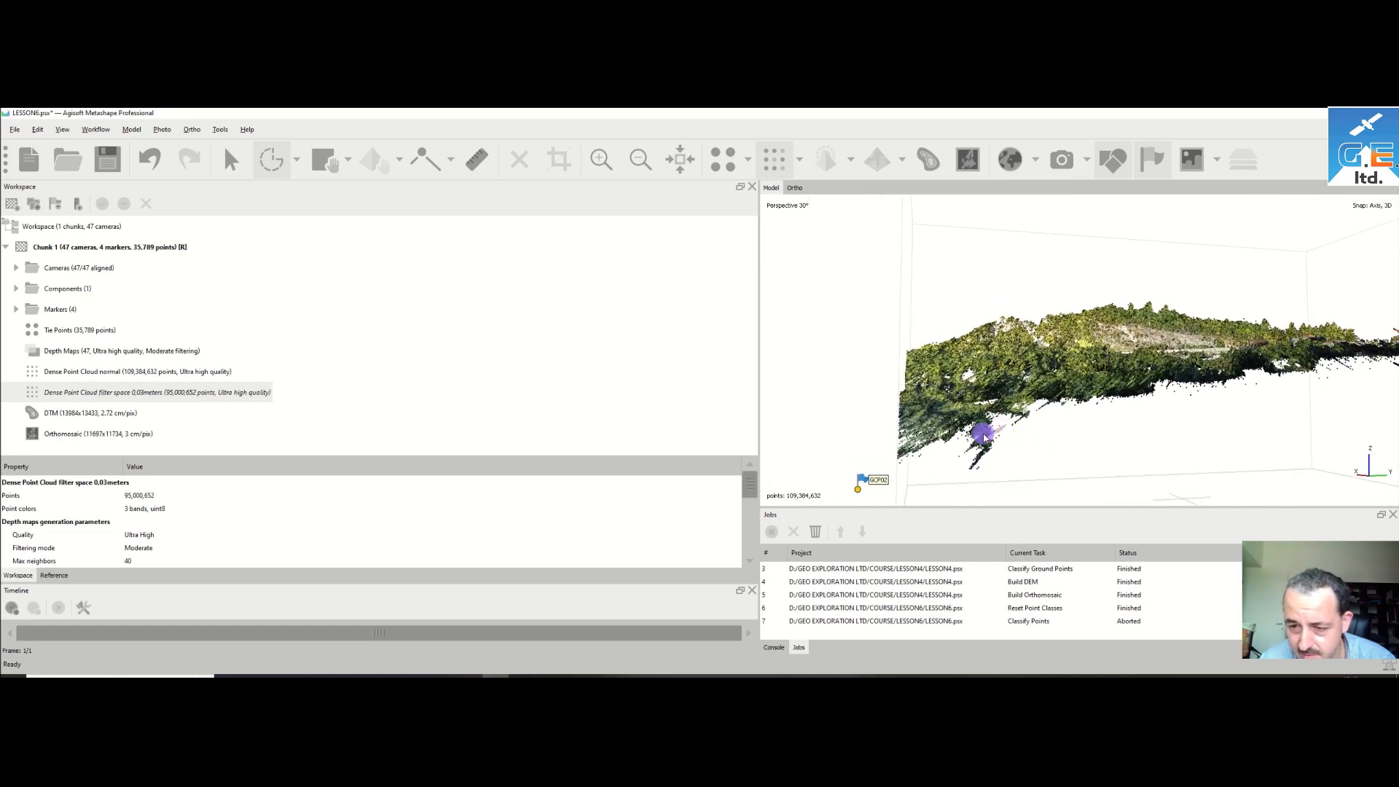
{"action": "key", "text": "Delete"}
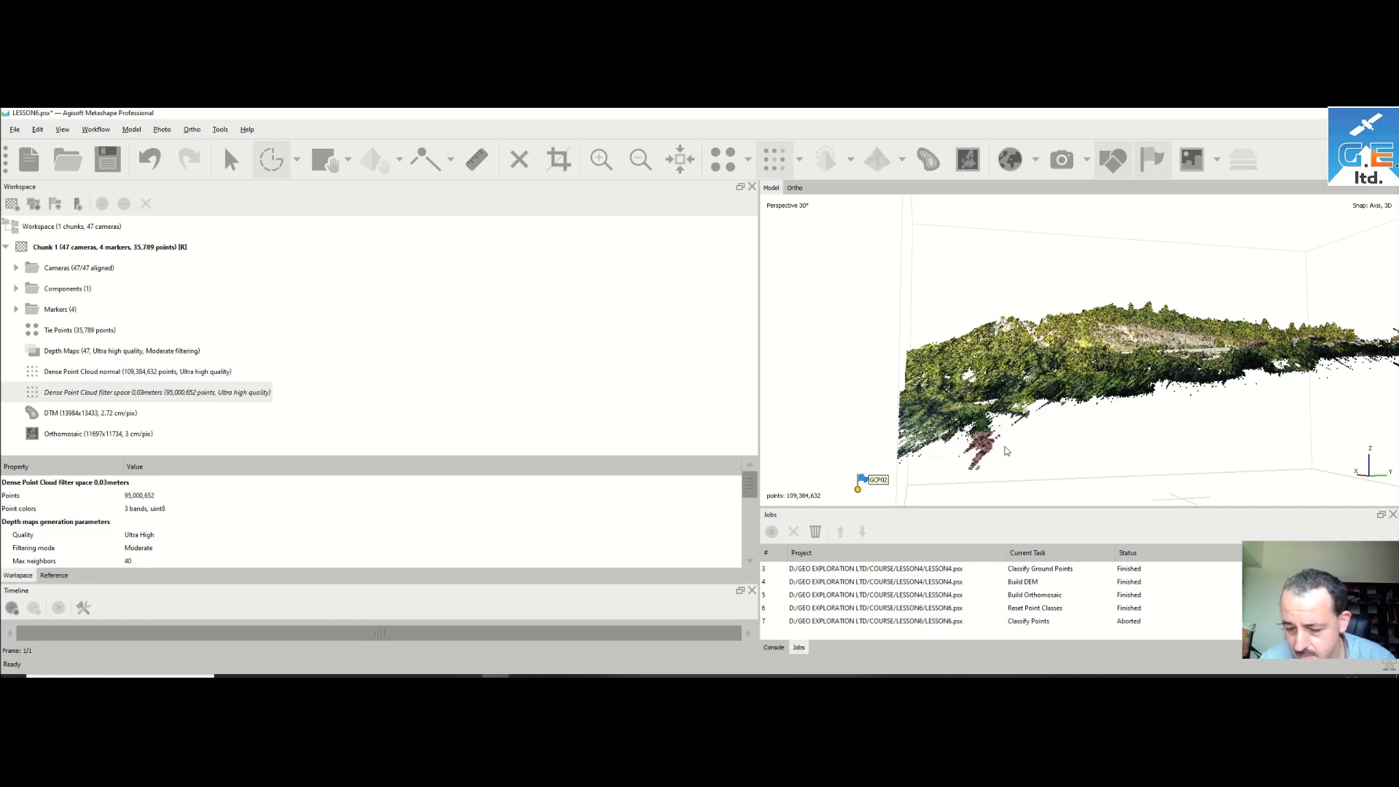
Step: Outline the remaining stray points beneath the cloud's edge and delete them
{"action": "mouse_move", "coordinate": [1004, 440]}
{"action": "left_mouse_down"}
{"action": "mouse_move", "coordinate": [1181, 456]}
{"action": "mouse_move", "coordinate": [1147, 490]}
{"action": "mouse_move", "coordinate": [1183, 486]}
{"action": "left_mouse_up"}
{"action": "key", "text": "Delete"}
Step: Select the outlying points along the far edge of the dense cloud and delete them
{"action": "mouse_move", "coordinate": [1048, 377]}
{"action": "middle_mouse_down"}
{"action": "mouse_move", "coordinate": [1081, 416]}
{"action": "mouse_move", "coordinate": [1224, 440]}
{"action": "mouse_move", "coordinate": [962, 353]}
{"action": "mouse_move", "coordinate": [1064, 353]}
{"action": "middle_mouse_up"}
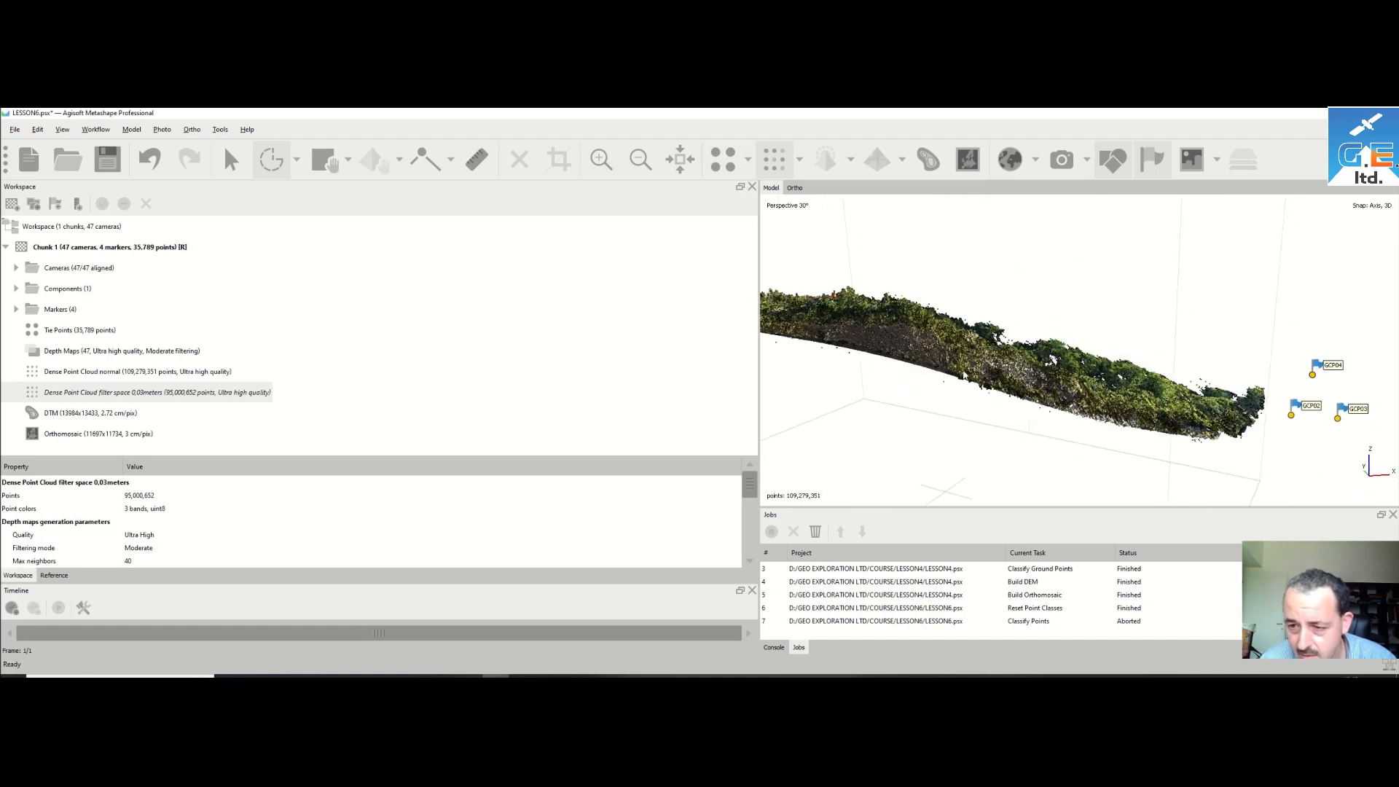
{"action": "mouse_move", "coordinate": [968, 381]}
{"action": "middle_mouse_down"}
{"action": "mouse_move", "coordinate": [977, 343]}
{"action": "mouse_move", "coordinate": [931, 350]}
{"action": "mouse_move", "coordinate": [943, 352]}
{"action": "middle_mouse_up"}
{"action": "mouse_move", "coordinate": [864, 346]}
{"action": "left_mouse_down"}
{"action": "mouse_move", "coordinate": [812, 325]}
{"action": "mouse_move", "coordinate": [778, 338]}
{"action": "mouse_move", "coordinate": [865, 353]}
{"action": "left_mouse_up"}
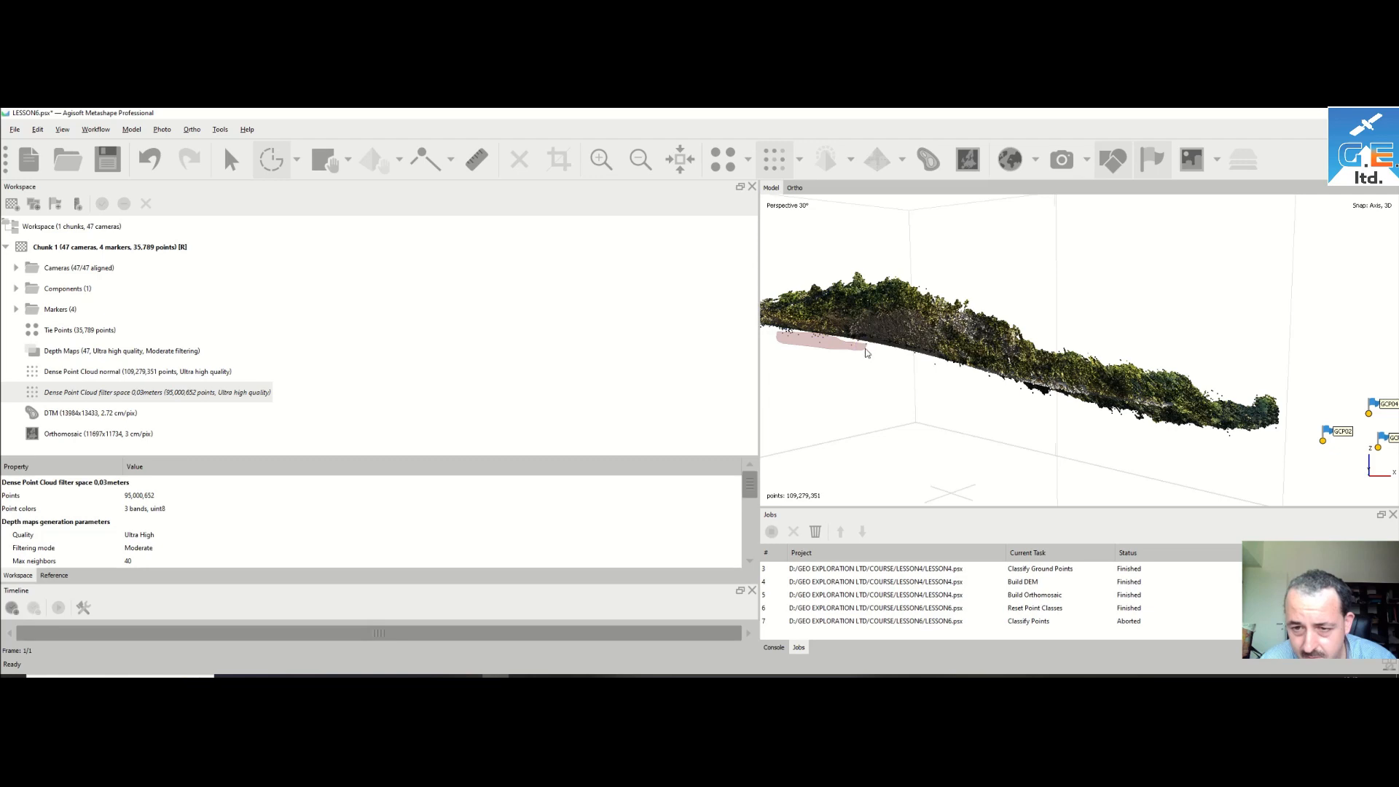
{"action": "mouse_move", "coordinate": [869, 355]}
{"action": "middle_mouse_down"}
{"action": "mouse_move", "coordinate": [928, 391]}
{"action": "mouse_move", "coordinate": [828, 403]}
{"action": "mouse_move", "coordinate": [1067, 395]}
{"action": "mouse_move", "coordinate": [1288, 364]}
{"action": "mouse_move", "coordinate": [1283, 352]}
{"action": "mouse_move", "coordinate": [1252, 359]}
{"action": "mouse_move", "coordinate": [1303, 375]}
{"action": "middle_mouse_up"}
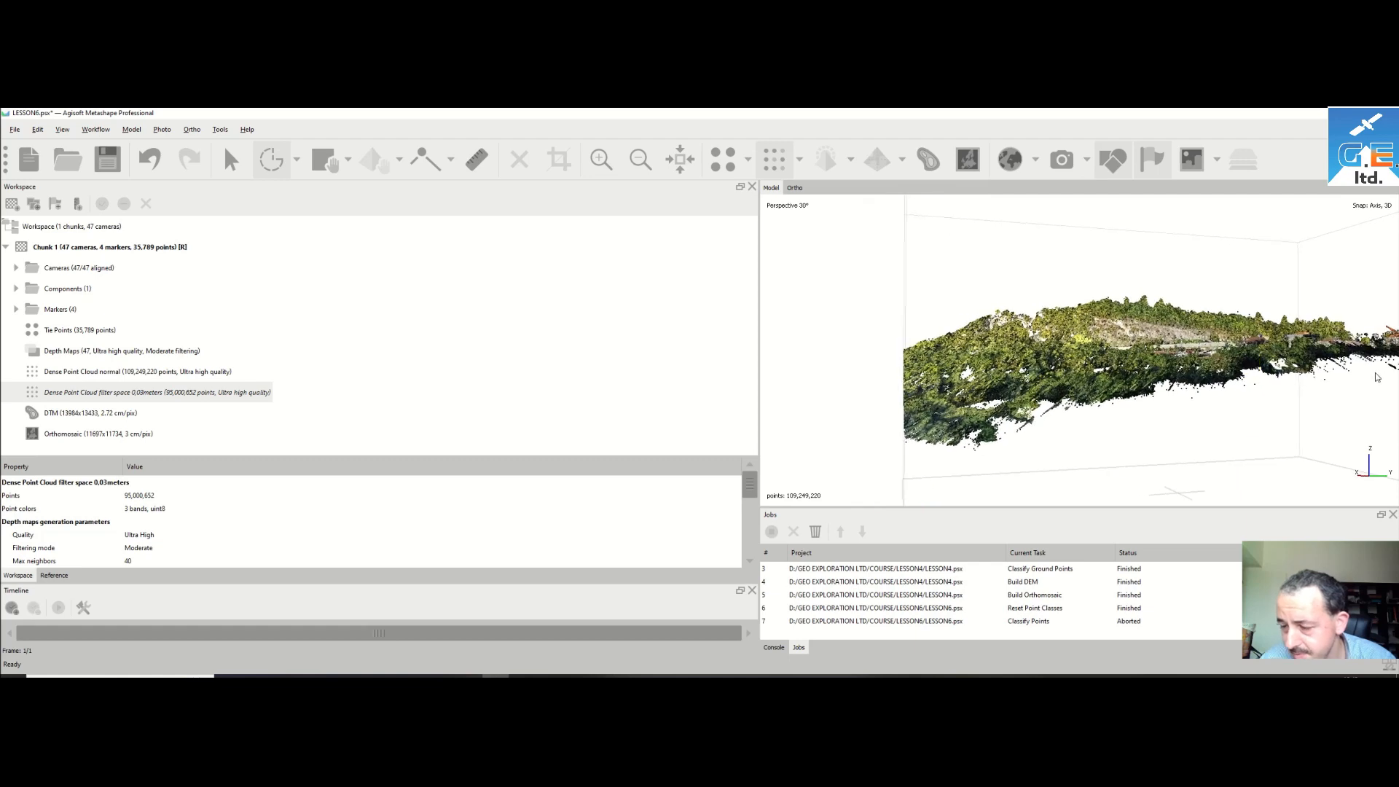
{"action": "middle_click_drag", "start_coordinate": [1193, 376], "coordinate": [1280, 381]}
{"action": "mouse_move", "coordinate": [1390, 357]}
{"action": "left_mouse_down"}
{"action": "mouse_move", "coordinate": [1295, 371]}
{"action": "mouse_move", "coordinate": [1325, 388]}
{"action": "left_mouse_up"}
{"action": "key", "text": "Delete"}
Step: Open the Classify Points dialog, enlarge it to review the target classes, and close it
{"action": "middle_click_drag", "start_coordinate": [1021, 377], "coordinate": [1157, 474]}
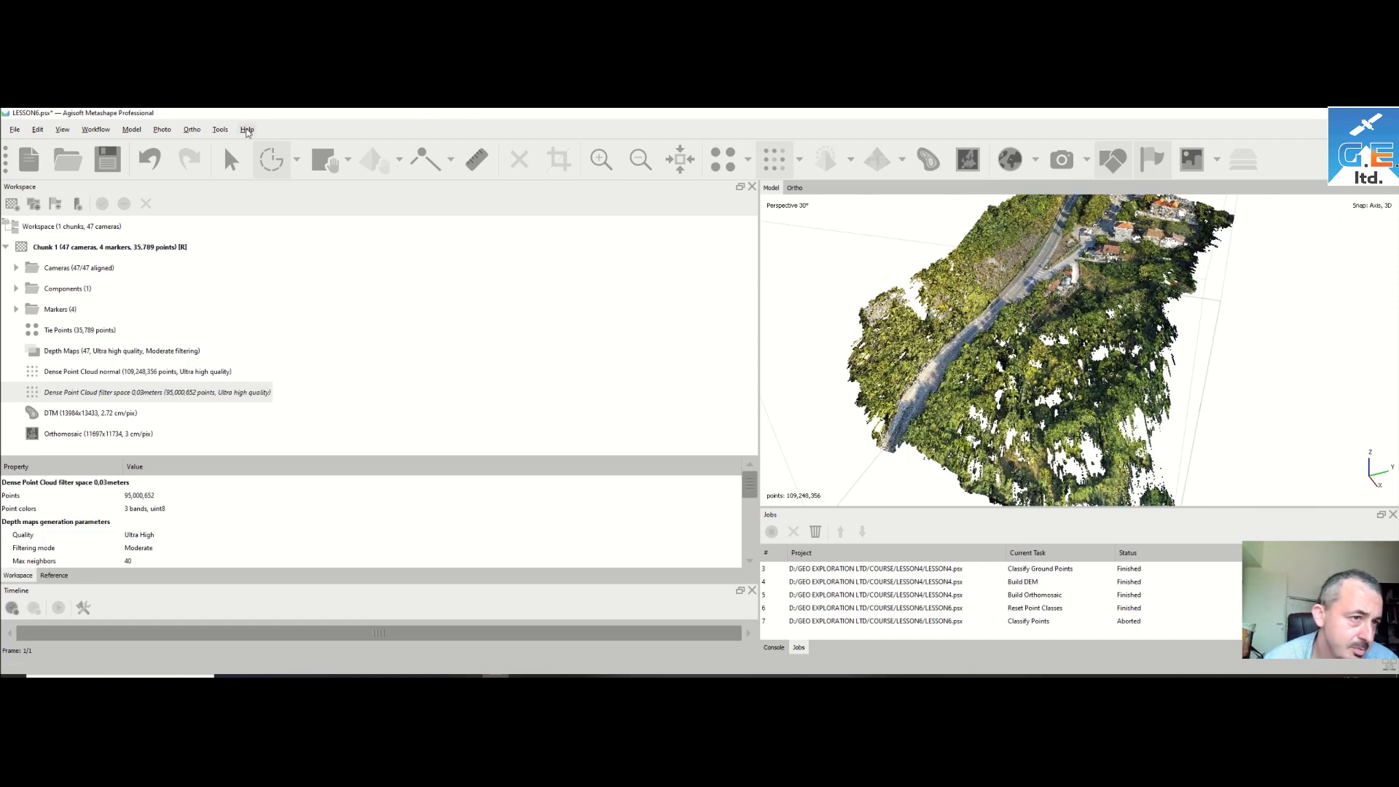
{"action": "left_click", "coordinate": [193, 130]}
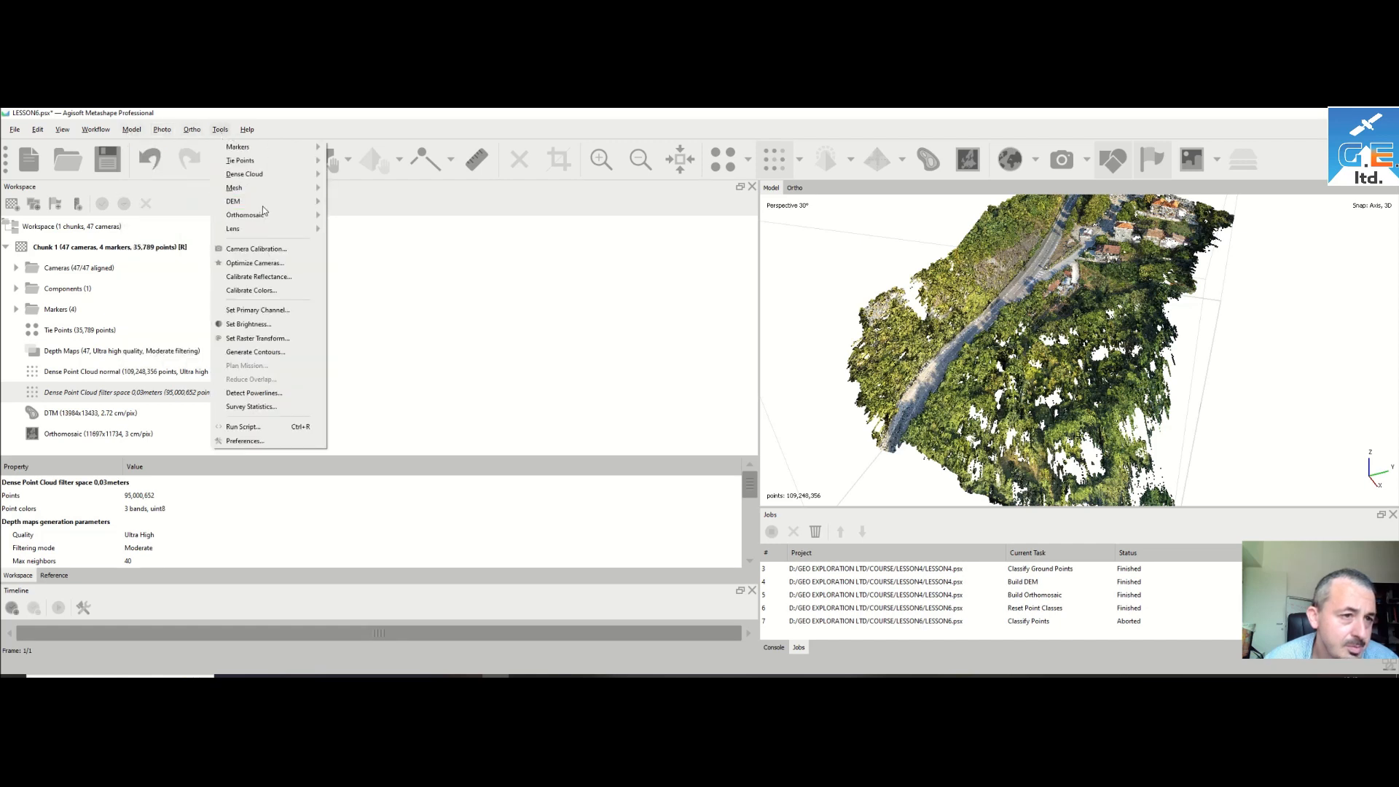
{"action": "mouse_move", "coordinate": [263, 176]}
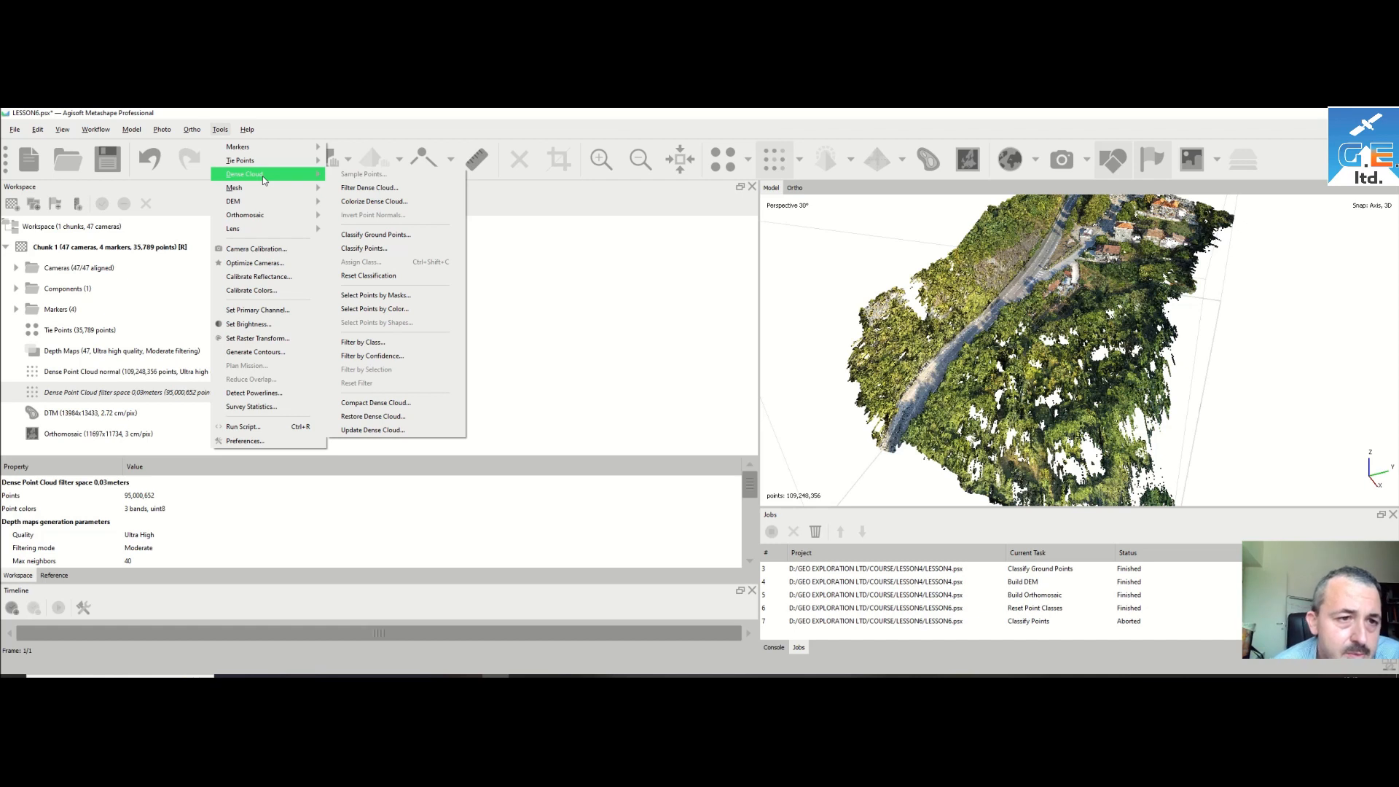
{"action": "left_click", "coordinate": [419, 258]}
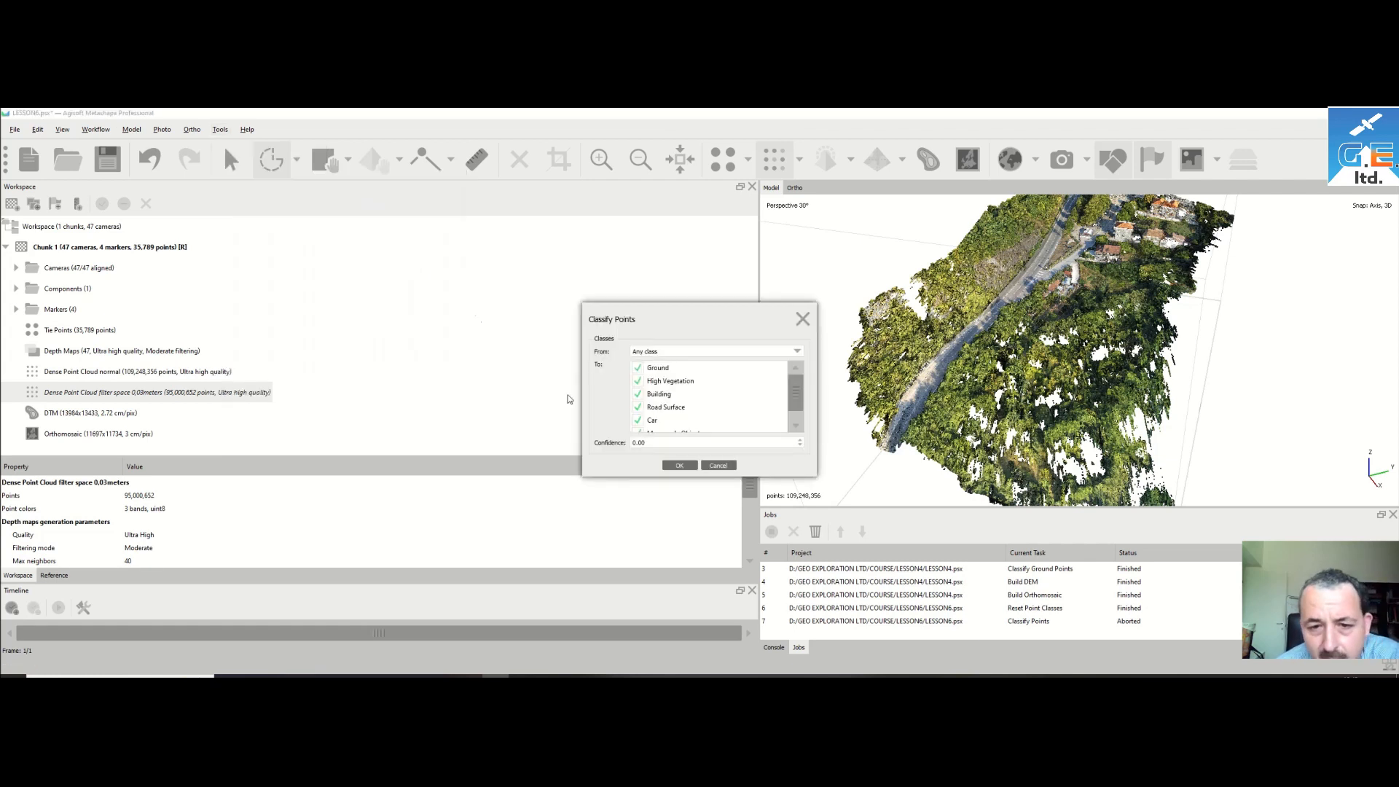
{"action": "left_click_drag", "start_coordinate": [818, 483], "coordinate": [828, 589]}
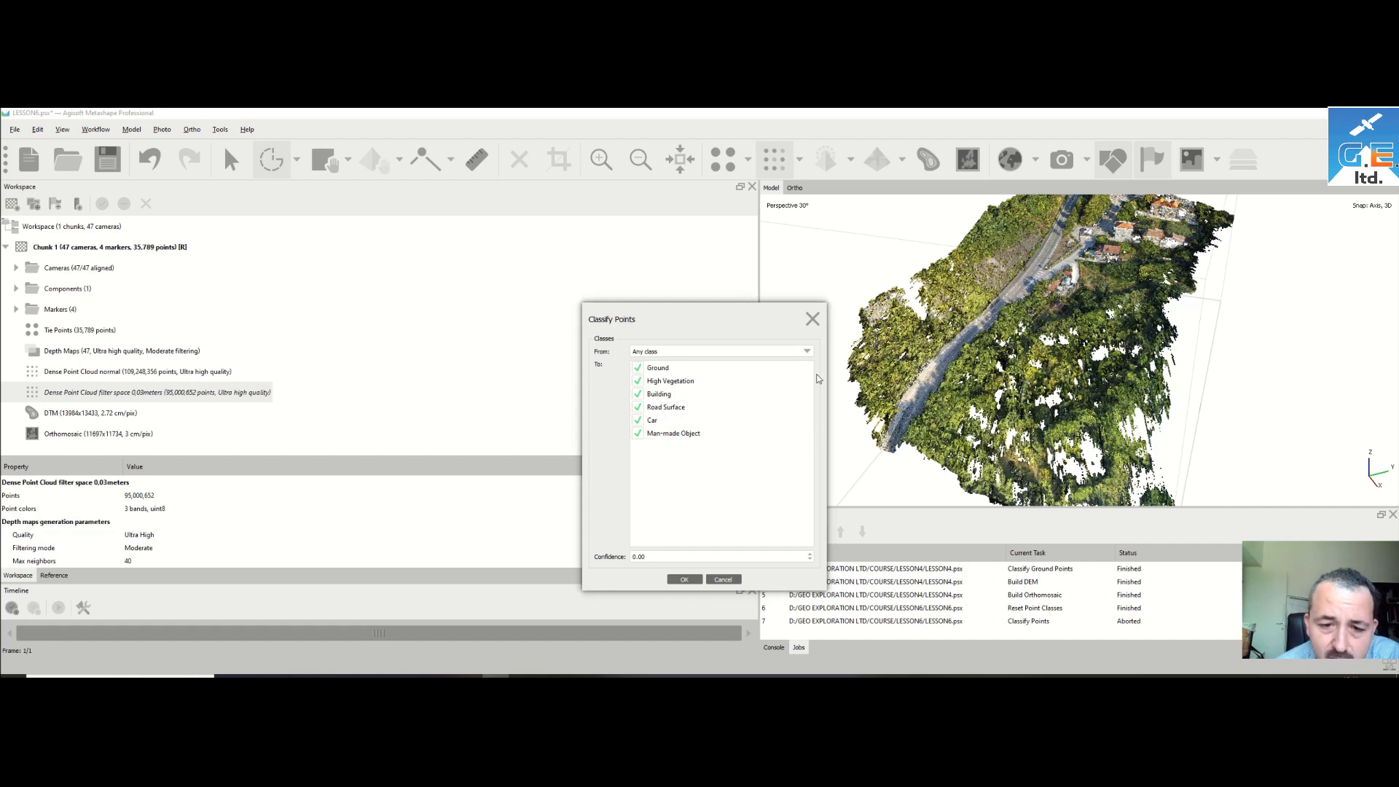
{"action": "left_click", "coordinate": [812, 320]}
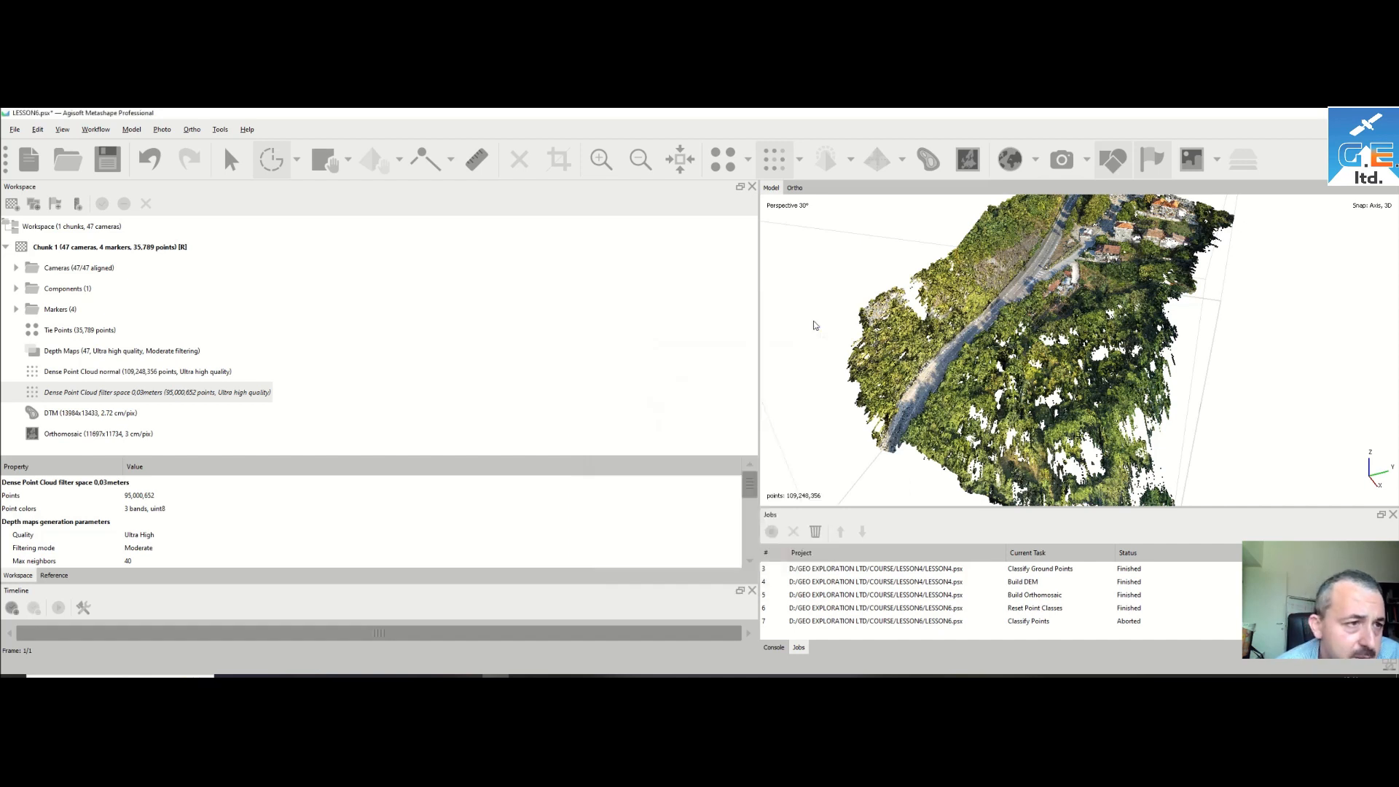
Step: Open the Classify Ground Points dialog to review its parameters, then close it
{"action": "left_click", "coordinate": [191, 129]}
{"action": "mouse_move", "coordinate": [216, 131]}
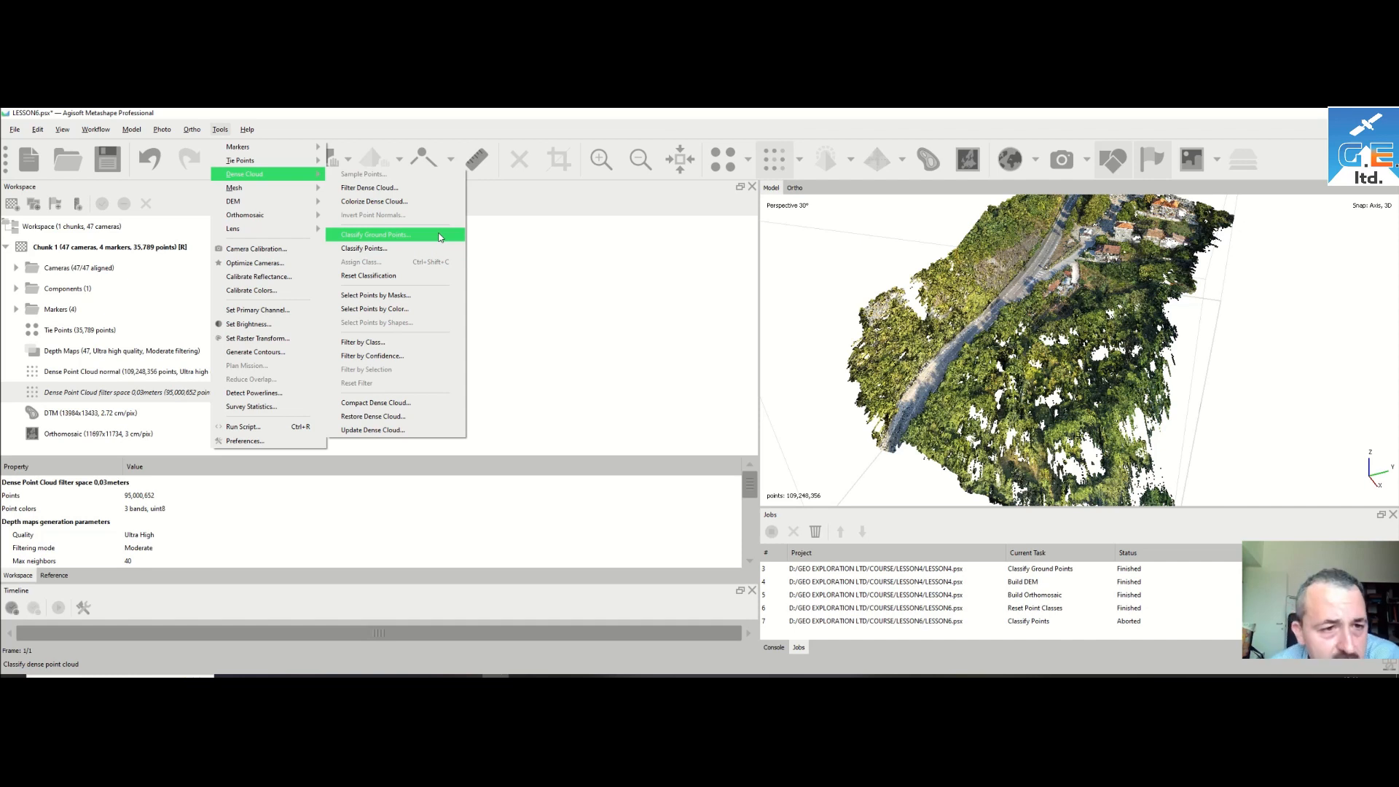
{"action": "left_click", "coordinate": [440, 235]}
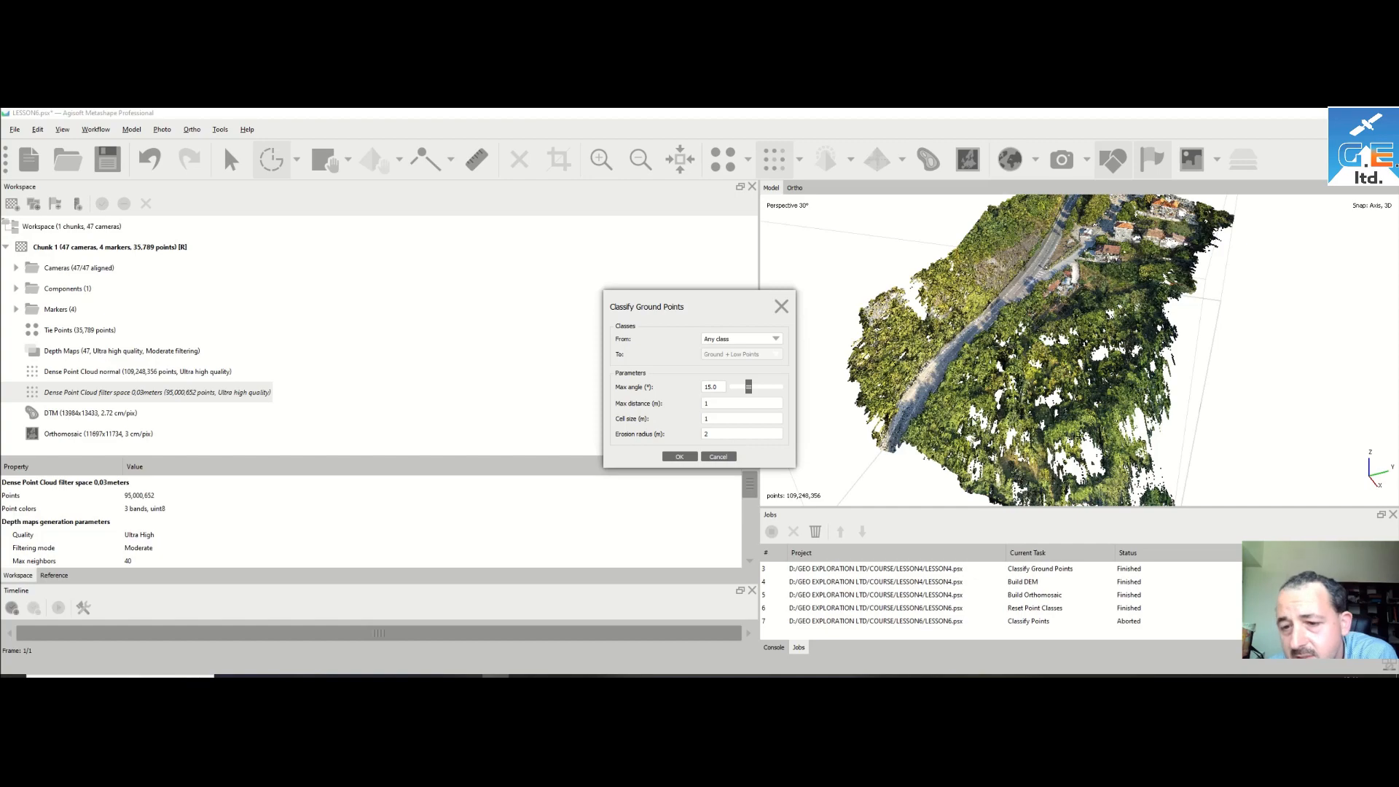
{"action": "left_click", "coordinate": [781, 307]}
Step: Run Classify Points on the dense cloud from any class into all listed classes with confidence 0.00
{"action": "scroll", "coordinate": [929, 395], "scroll_direction": "up", "scroll_amount": 5}
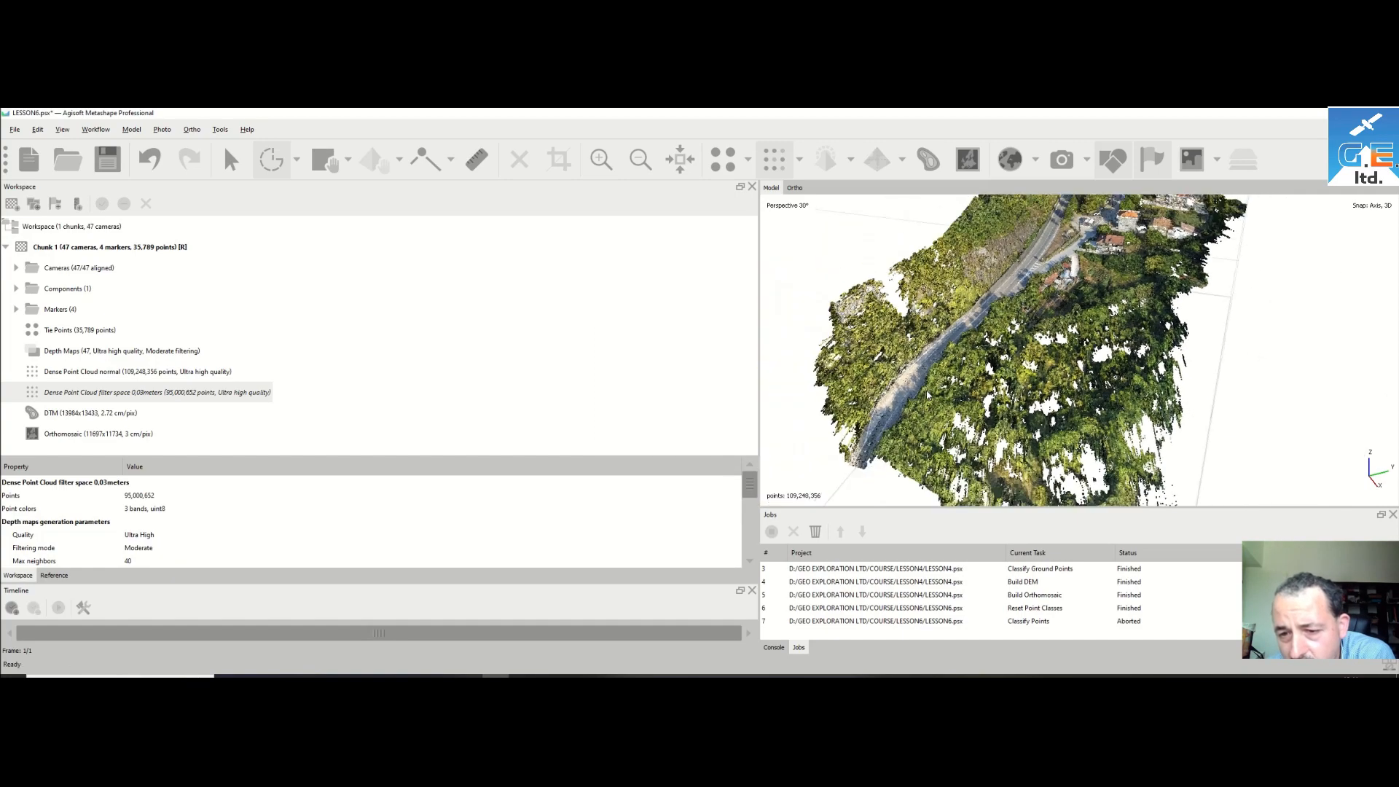
{"action": "left_click_drag", "start_coordinate": [943, 324], "coordinate": [1009, 328]}
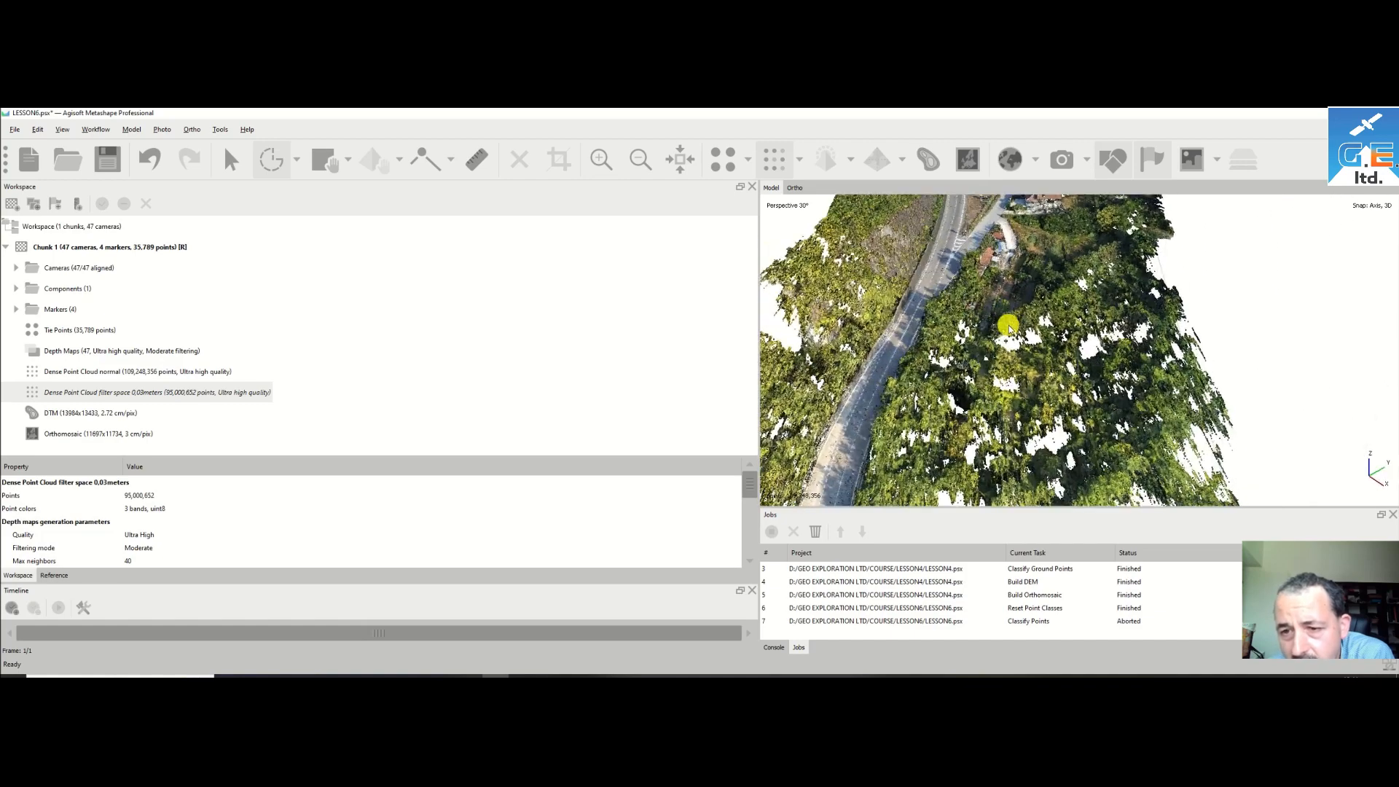
{"action": "mouse_move", "coordinate": [906, 321]}
{"action": "left_mouse_down"}
{"action": "mouse_move", "coordinate": [898, 308]}
{"action": "mouse_move", "coordinate": [908, 319]}
{"action": "left_mouse_up"}
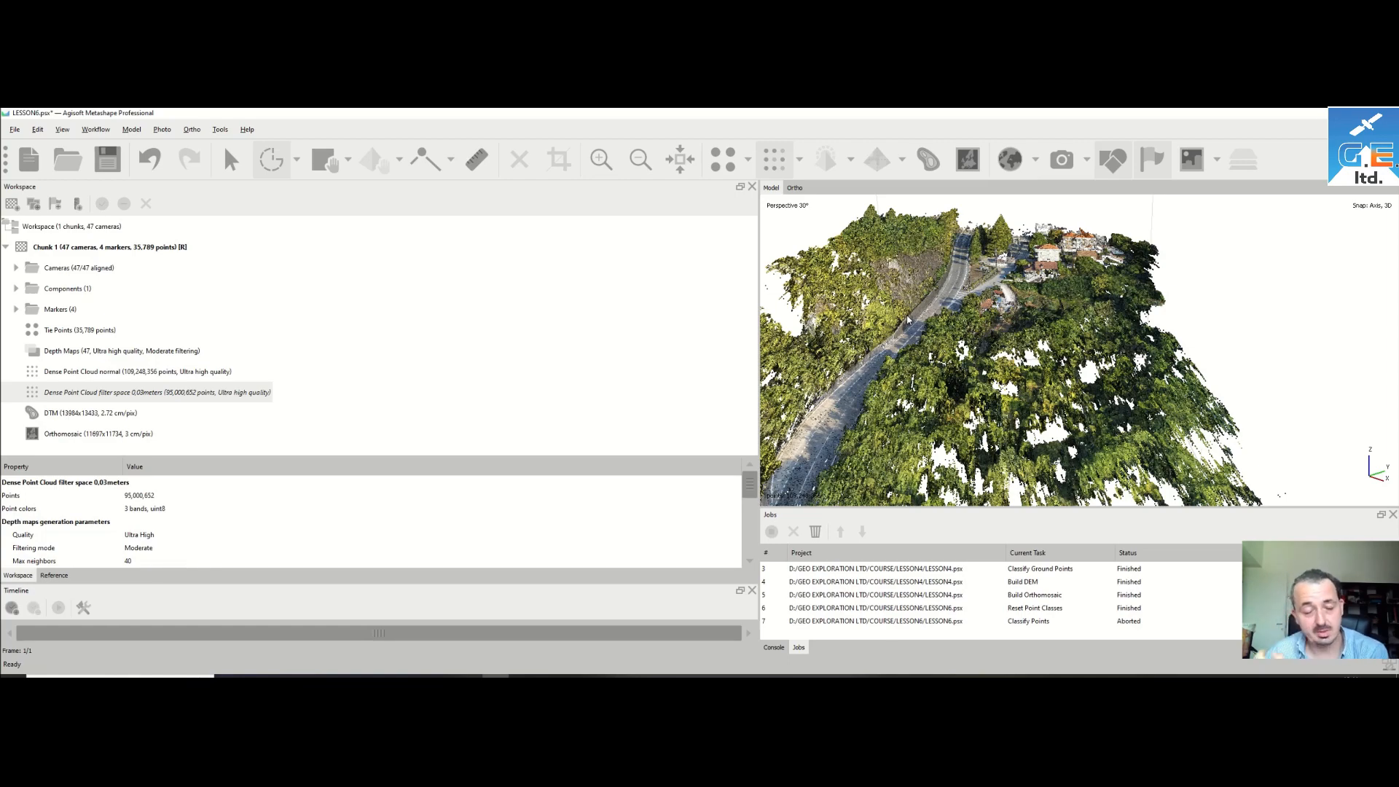
{"action": "scroll", "coordinate": [908, 319], "scroll_direction": "down", "scroll_amount": 3}
{"action": "scroll", "coordinate": [908, 319], "scroll_direction": "up", "scroll_amount": 5}
{"action": "left_click_drag", "start_coordinate": [944, 332], "coordinate": [920, 419]}
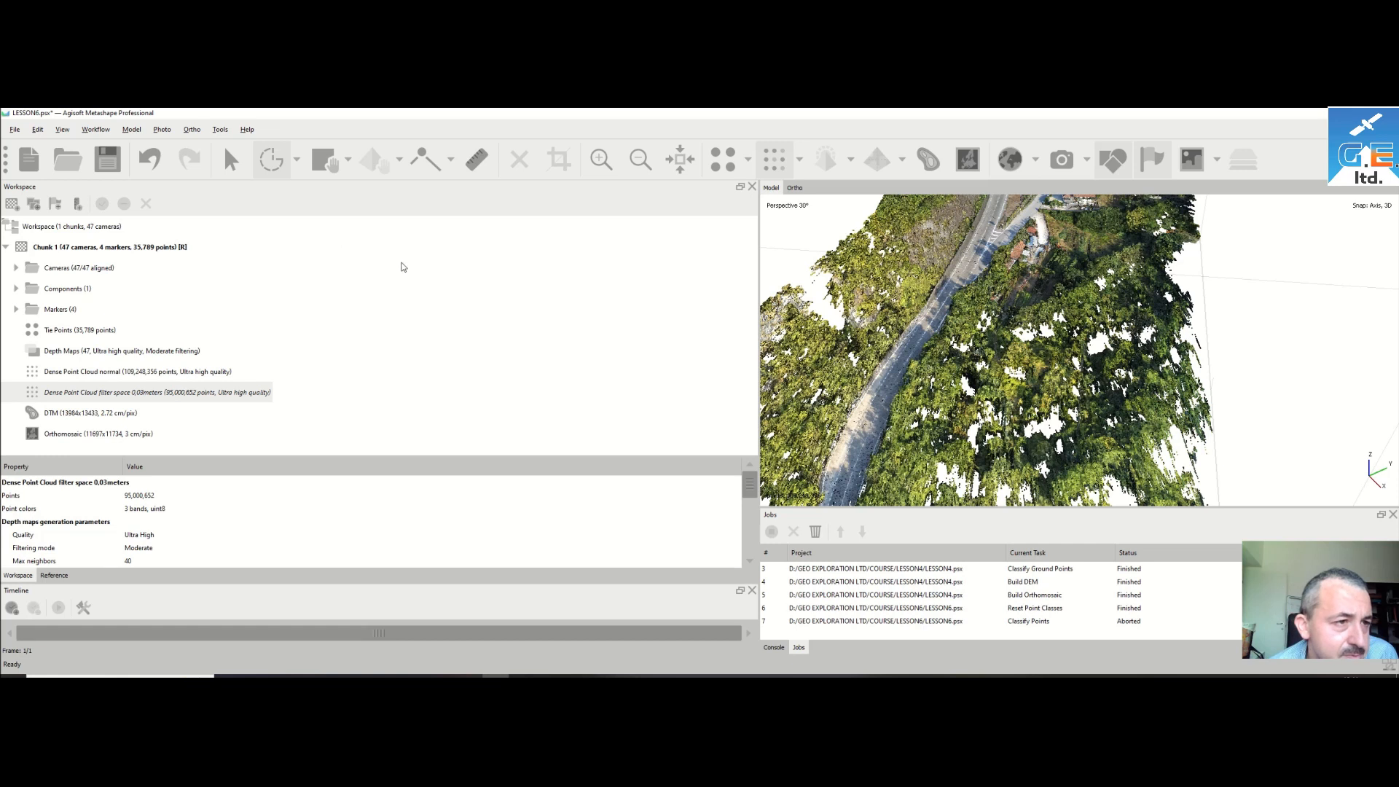
{"action": "left_click", "coordinate": [165, 132]}
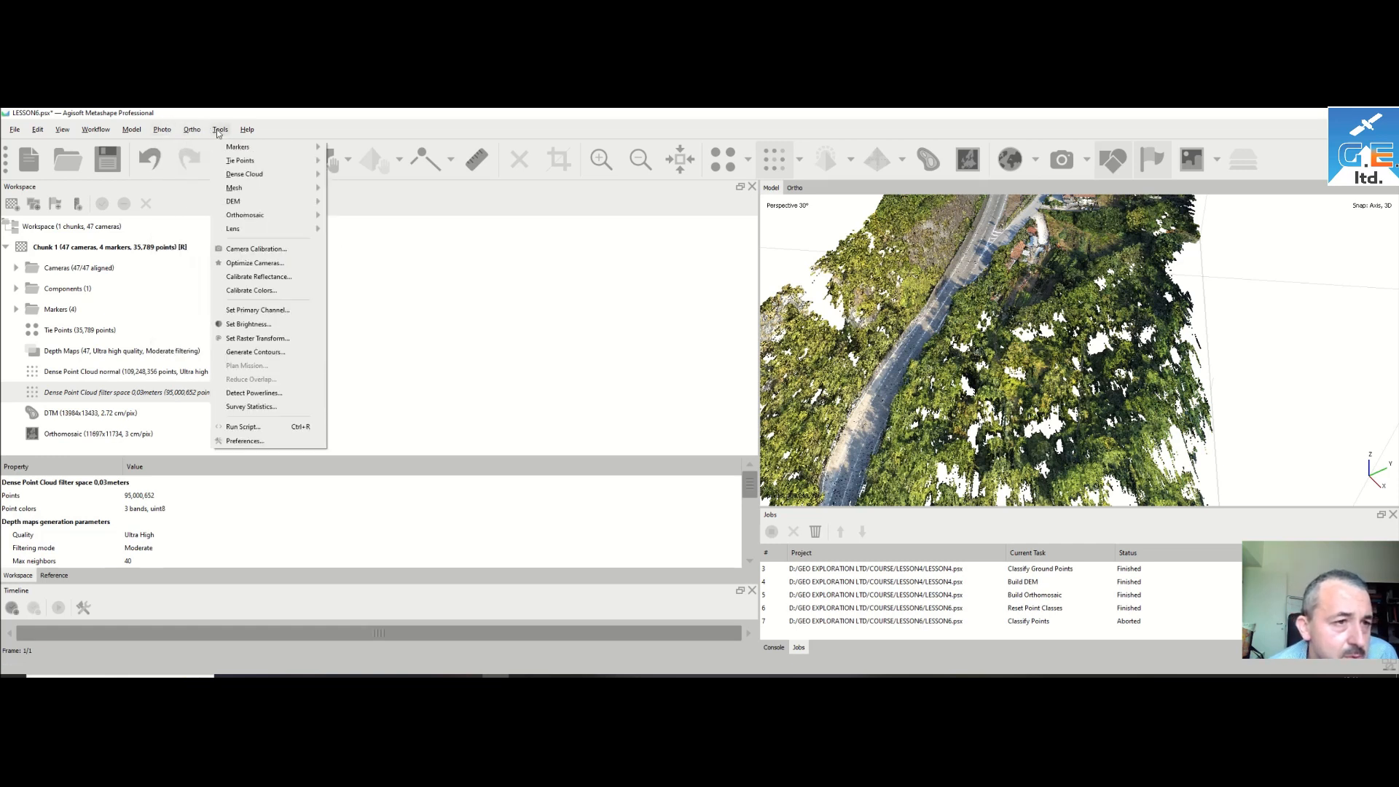
{"action": "mouse_move", "coordinate": [246, 175]}
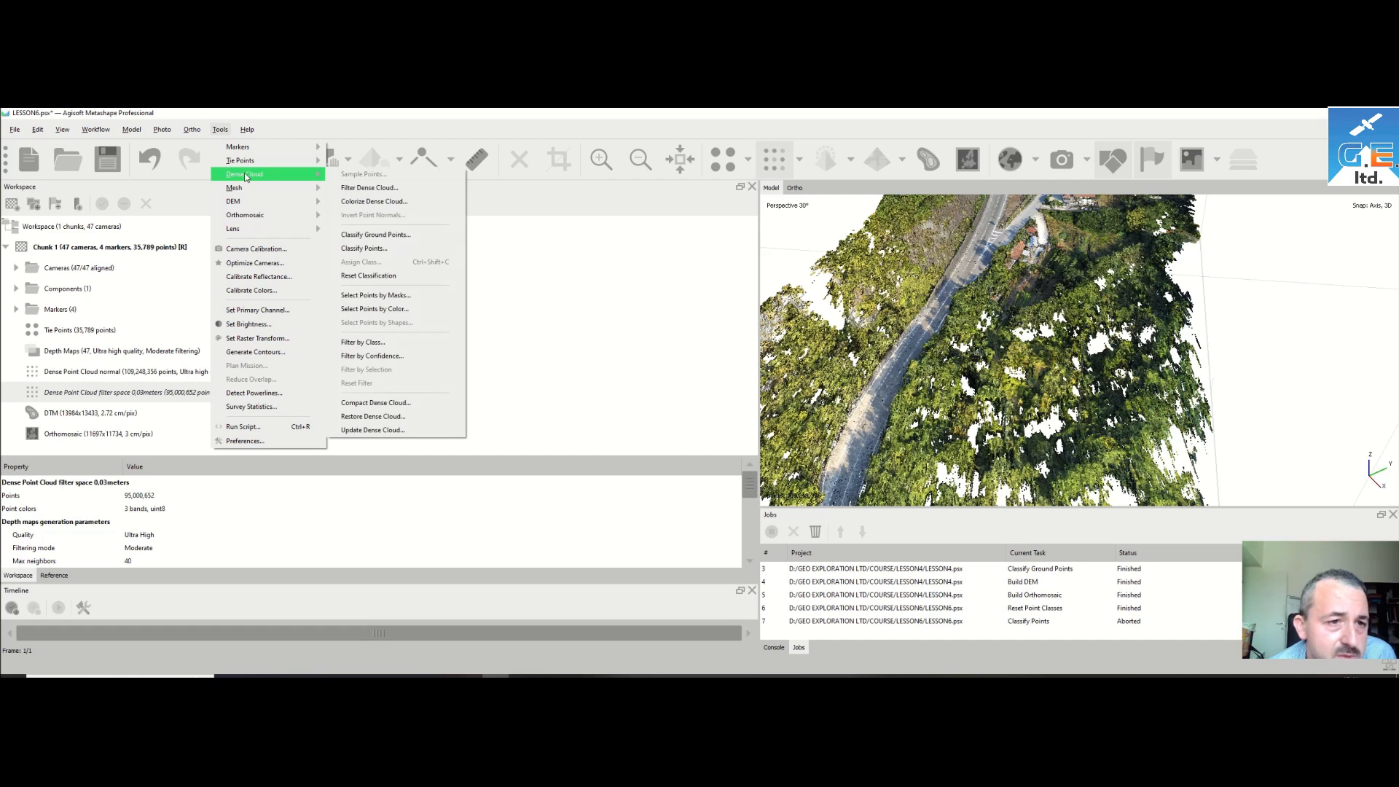
{"action": "left_click", "coordinate": [407, 252]}
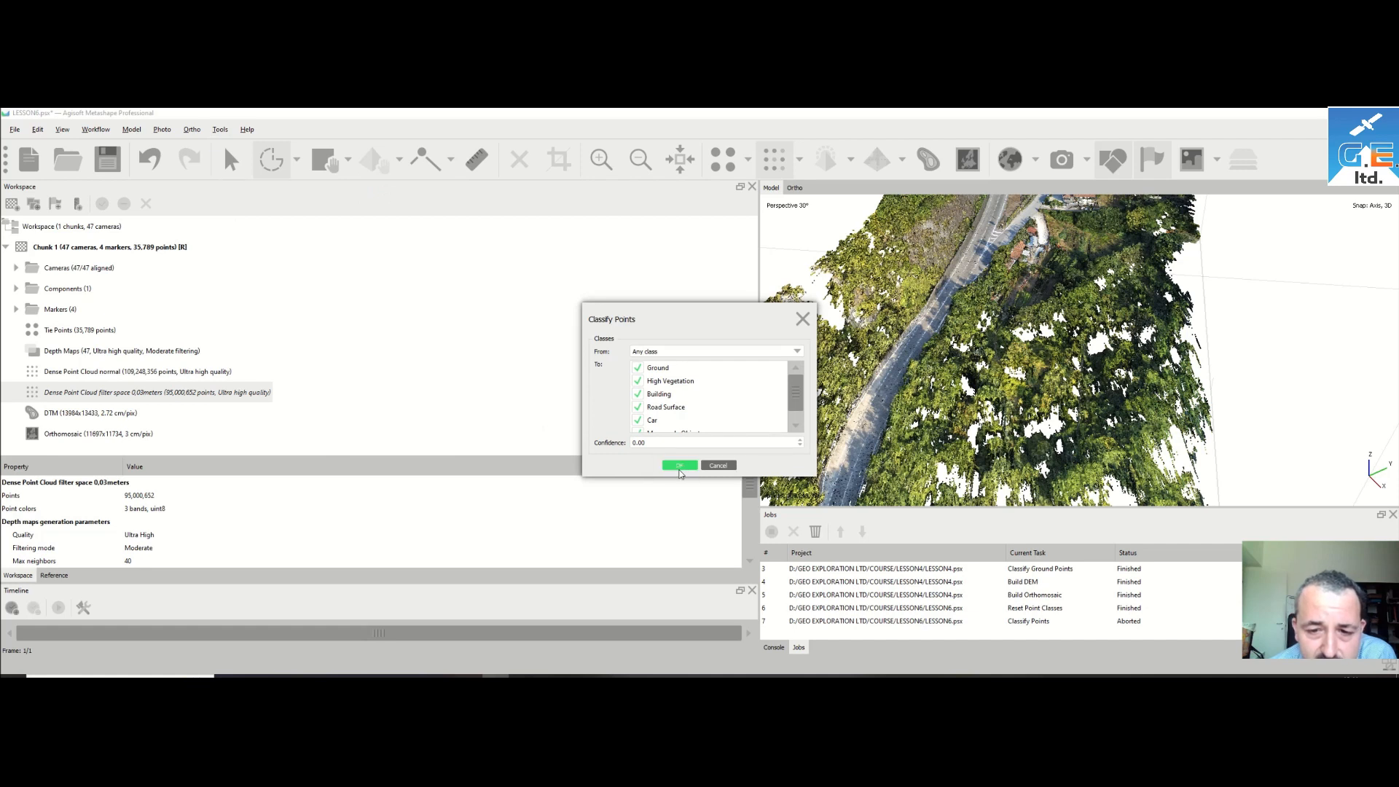
{"action": "left_click_drag", "start_coordinate": [796, 401], "coordinate": [795, 420]}
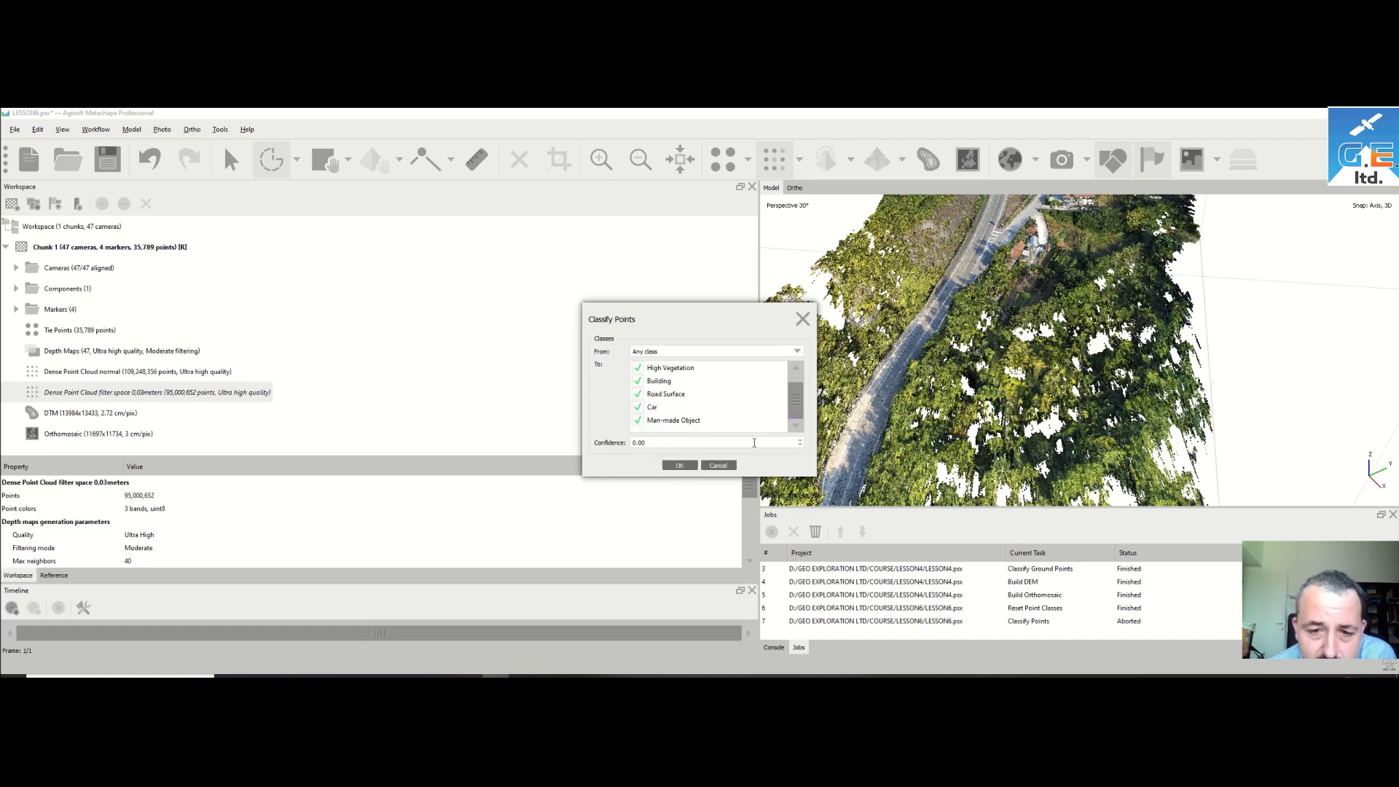
{"action": "left_click", "coordinate": [690, 467]}
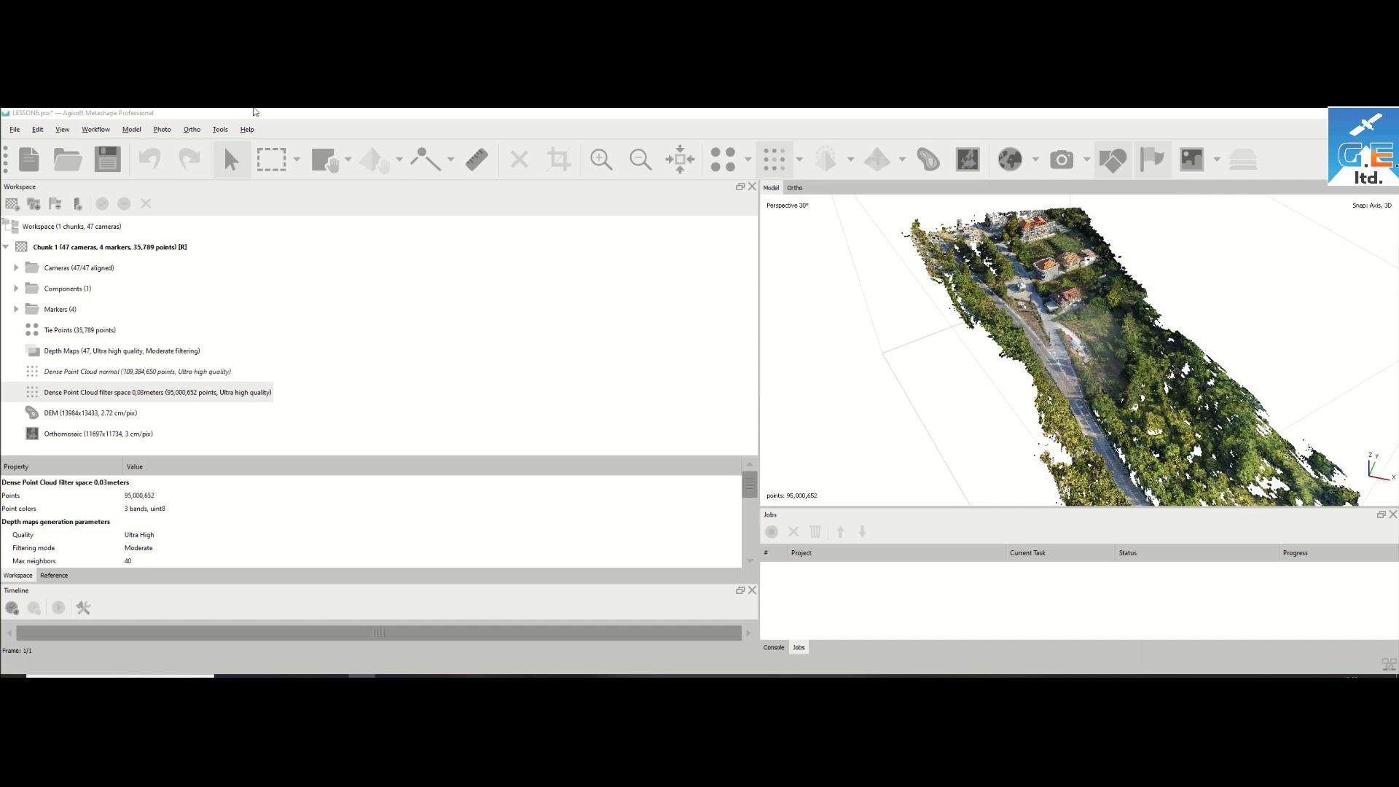
Step: Open Filter by Class and uncheck every class from Created through Overlap Points except Ground and Road Surface
{"action": "left_click", "coordinate": [194, 132]}
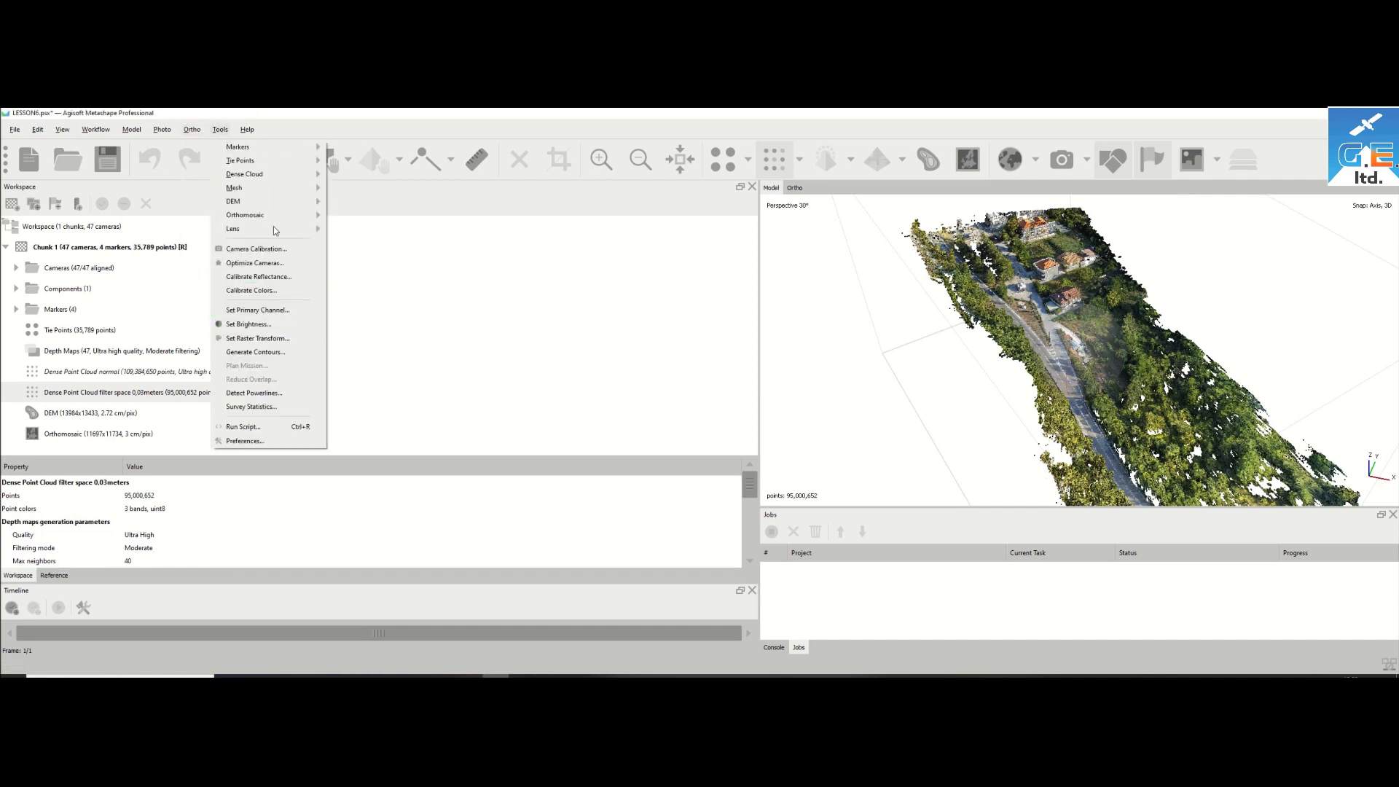
{"action": "mouse_move", "coordinate": [269, 178]}
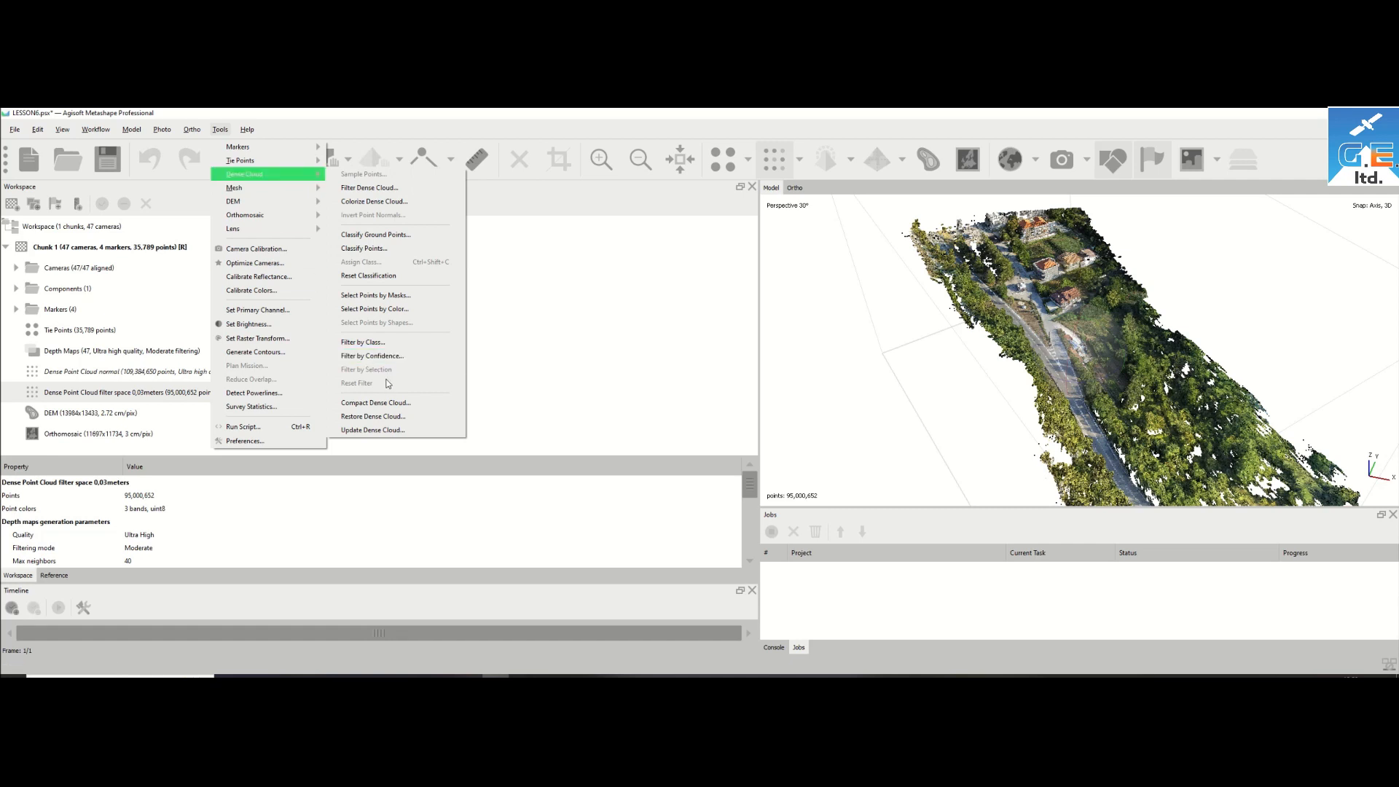
{"action": "left_click", "coordinate": [421, 344]}
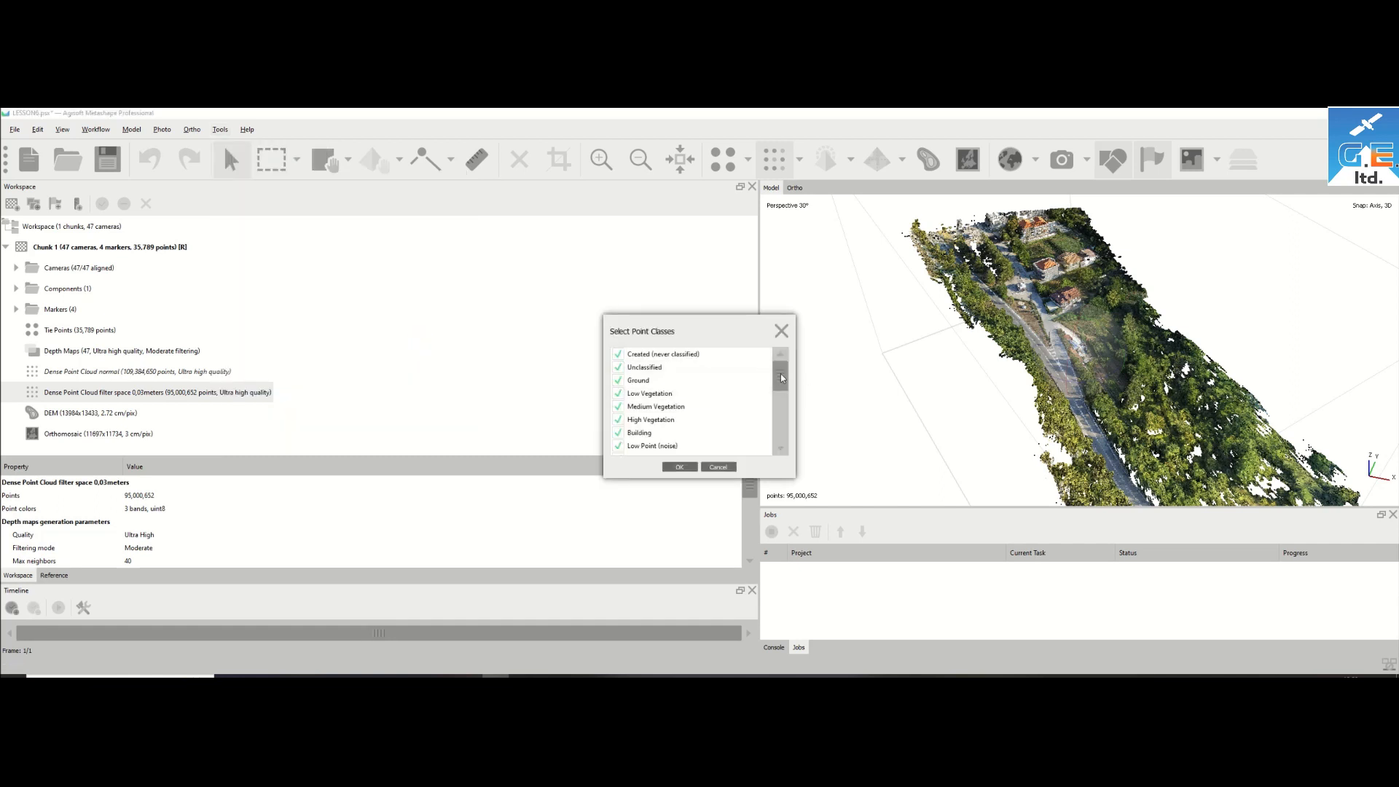
{"action": "left_click_drag", "start_coordinate": [668, 315], "coordinate": [662, 211]}
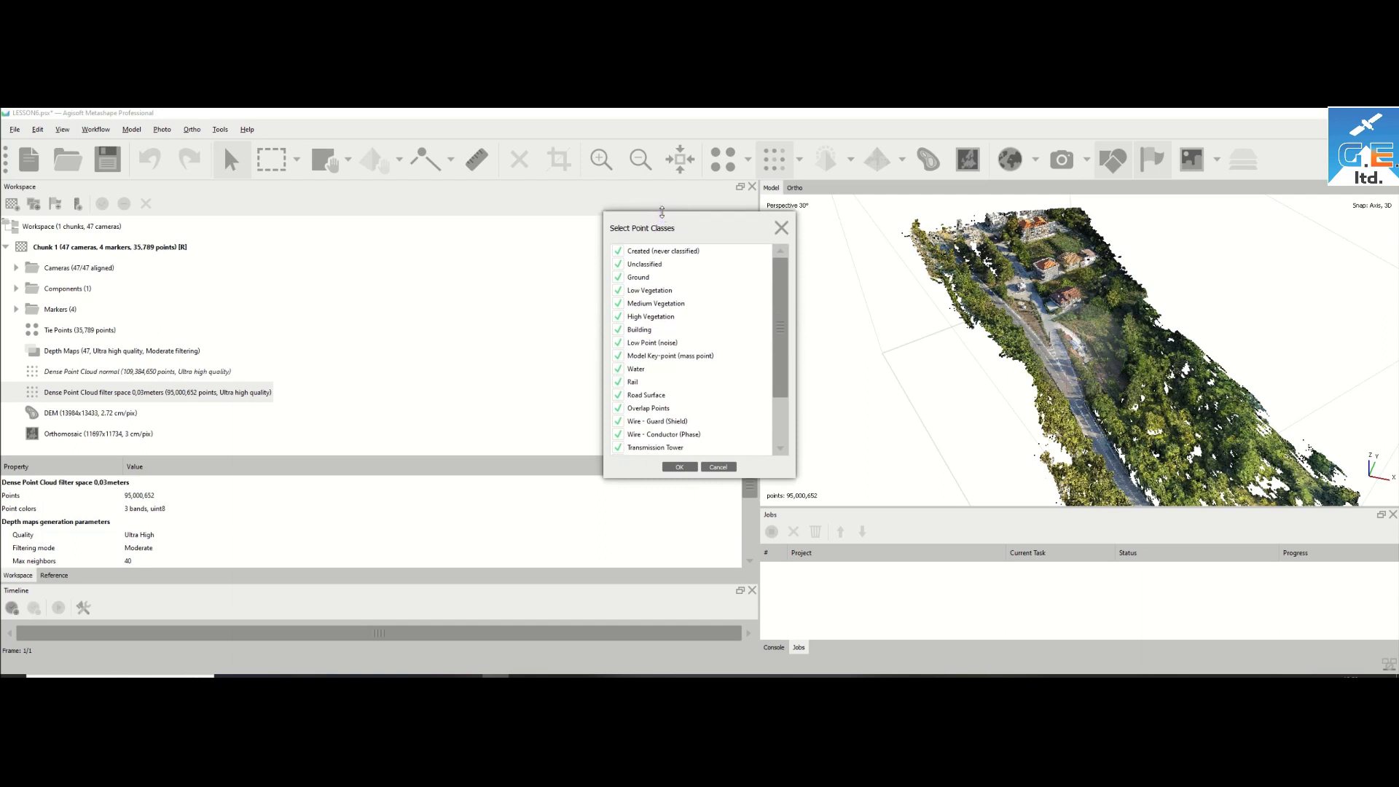
{"action": "left_click_drag", "start_coordinate": [783, 361], "coordinate": [779, 301]}
{"action": "left_click", "coordinate": [617, 252]}
{"action": "left_click", "coordinate": [617, 266]}
{"action": "left_click", "coordinate": [617, 290]}
{"action": "left_click", "coordinate": [618, 304]}
{"action": "left_click", "coordinate": [618, 317]}
{"action": "left_click", "coordinate": [618, 330]}
{"action": "left_click", "coordinate": [618, 356]}
{"action": "left_click", "coordinate": [618, 369]}
{"action": "left_click", "coordinate": [618, 382]}
{"action": "left_click", "coordinate": [619, 408]}
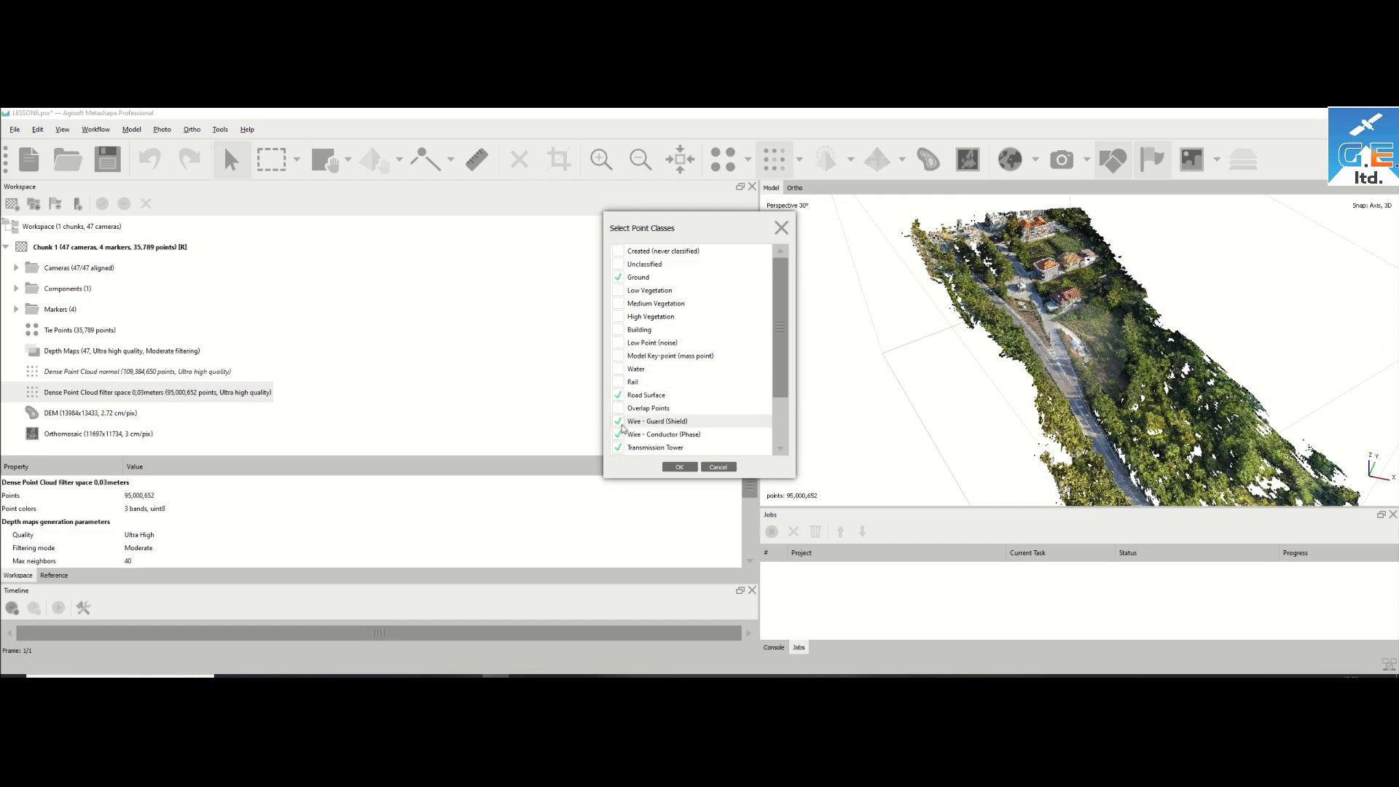
Step: Uncheck the remaining wire, transmission tower and other classes below Road Surface, then apply the class filter
{"action": "left_click", "coordinate": [621, 423]}
{"action": "left_click", "coordinate": [621, 435]}
{"action": "scroll", "coordinate": [621, 434], "scroll_direction": "down", "scroll_amount": 2}
{"action": "left_click", "coordinate": [622, 447]}
{"action": "left_click", "coordinate": [620, 435]}
{"action": "left_click", "coordinate": [621, 421]}
{"action": "left_click", "coordinate": [621, 408]}
{"action": "left_click", "coordinate": [621, 395]}
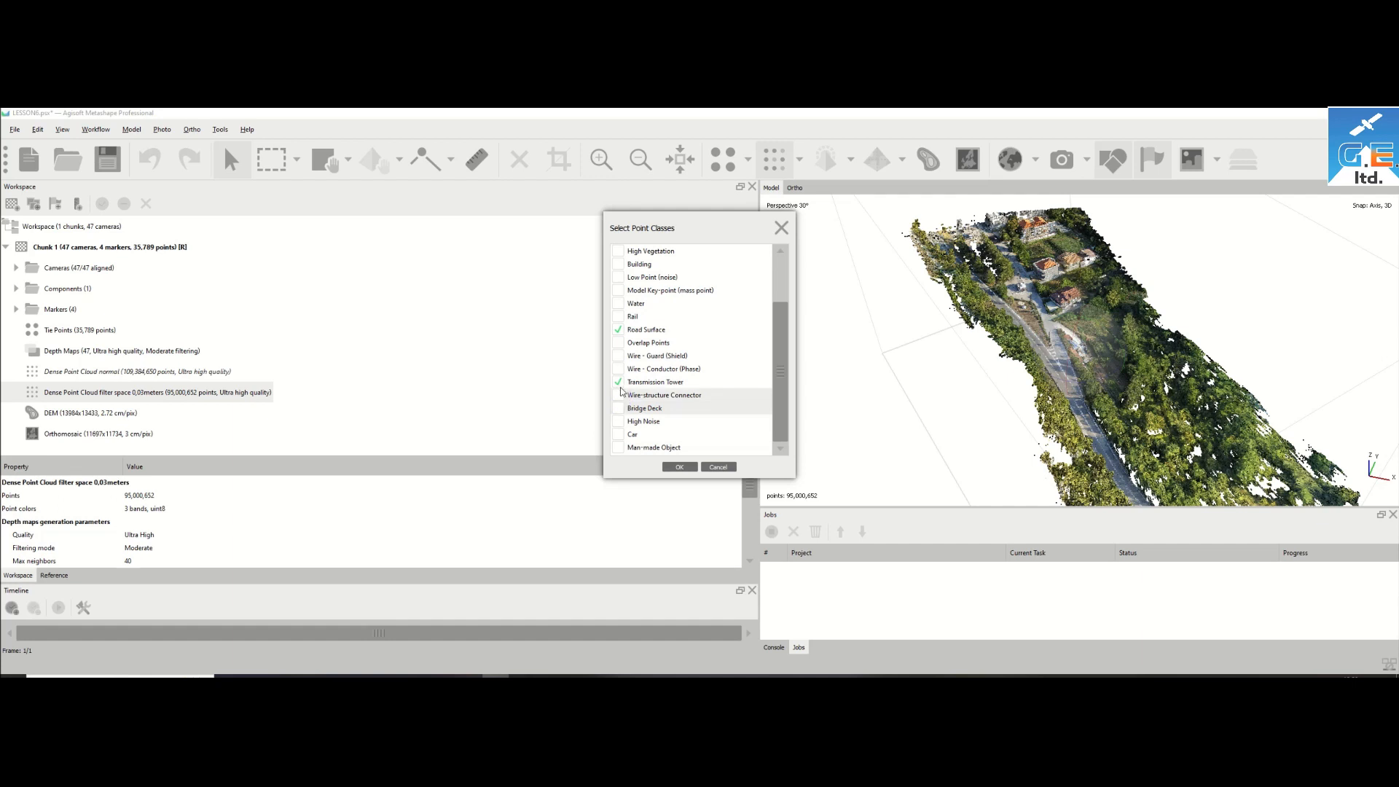
{"action": "left_click", "coordinate": [619, 382]}
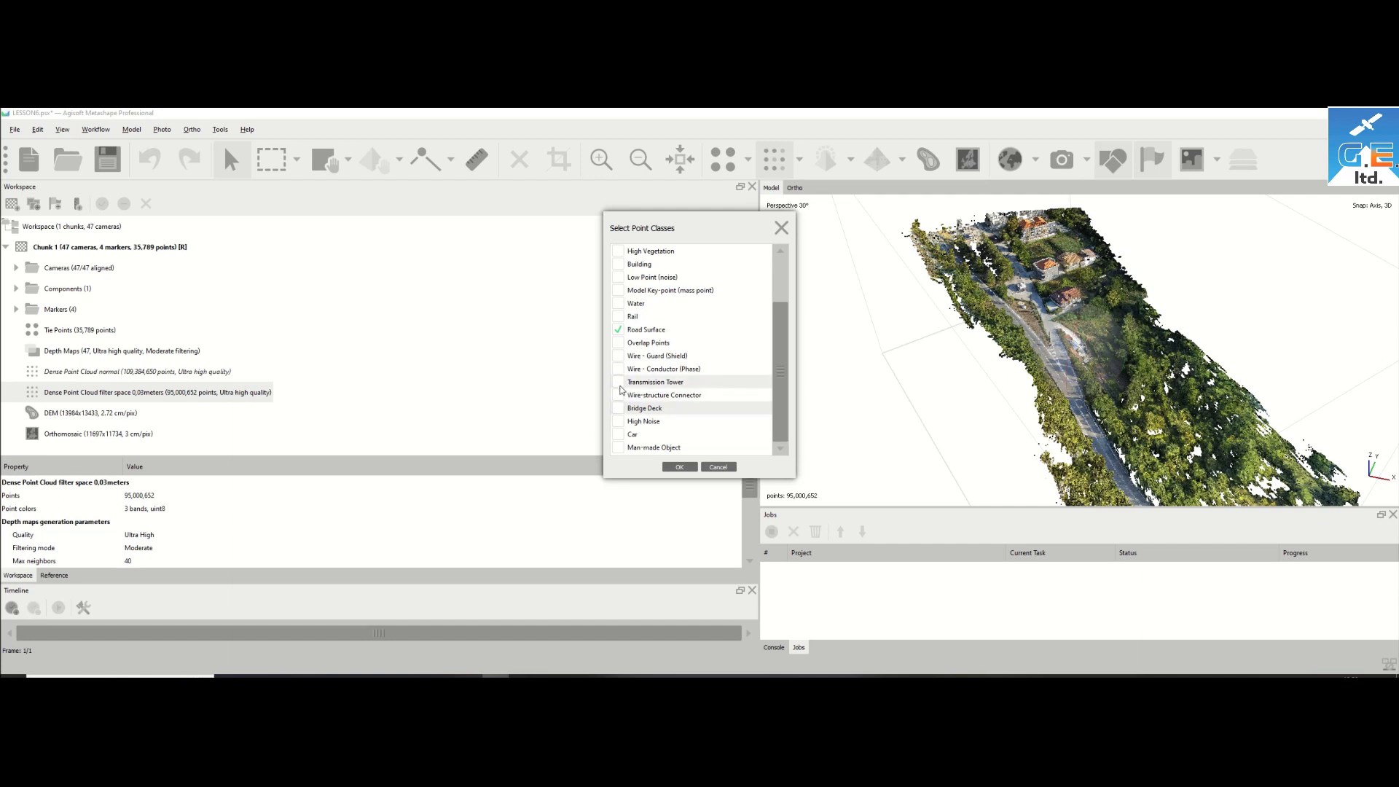
{"action": "left_click", "coordinate": [679, 467]}
{"action": "left_click_drag", "start_coordinate": [1183, 387], "coordinate": [1047, 297]}
{"action": "scroll", "coordinate": [1043, 348], "scroll_direction": "up", "scroll_amount": 3}
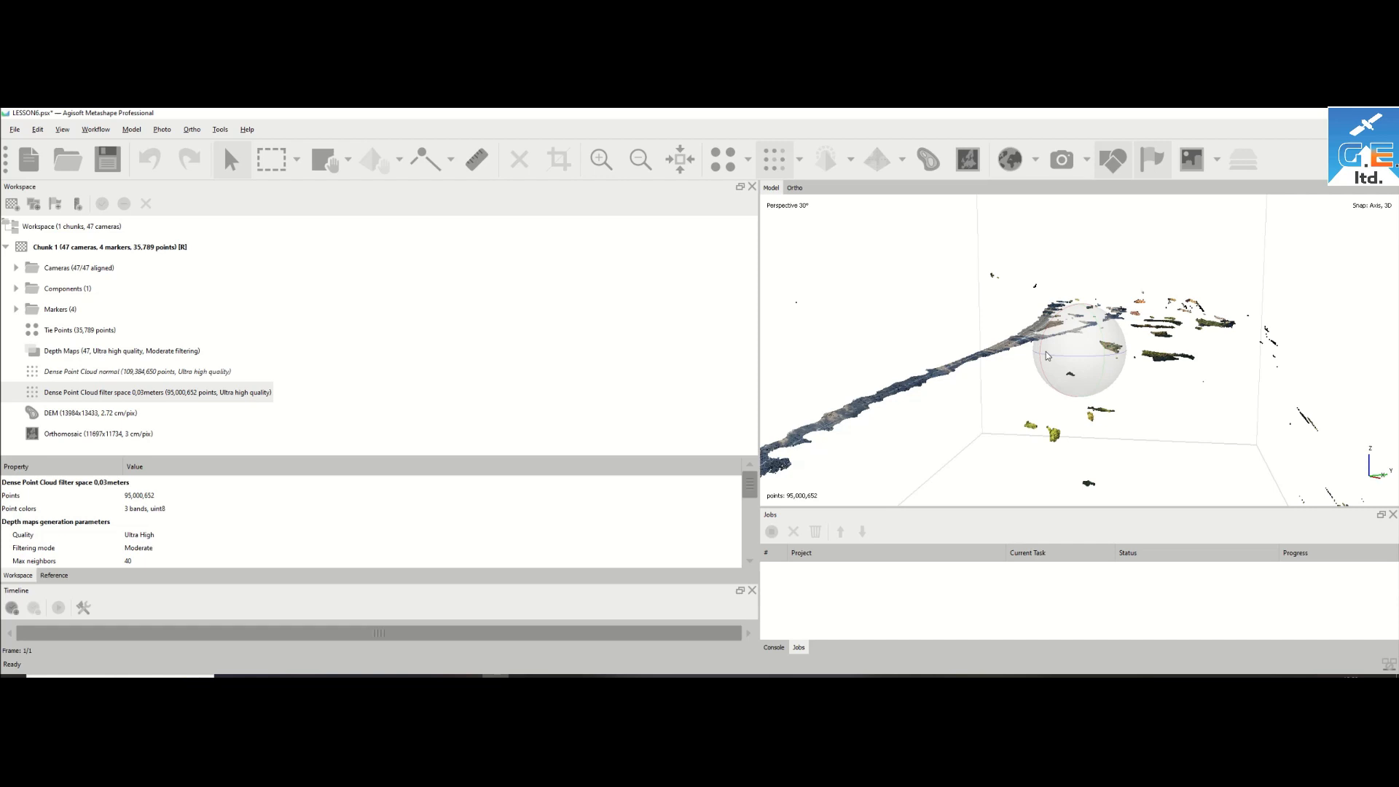
{"action": "scroll", "coordinate": [1043, 353], "scroll_direction": "down", "scroll_amount": 3}
{"action": "scroll", "coordinate": [1076, 370], "scroll_direction": "up", "scroll_amount": 2}
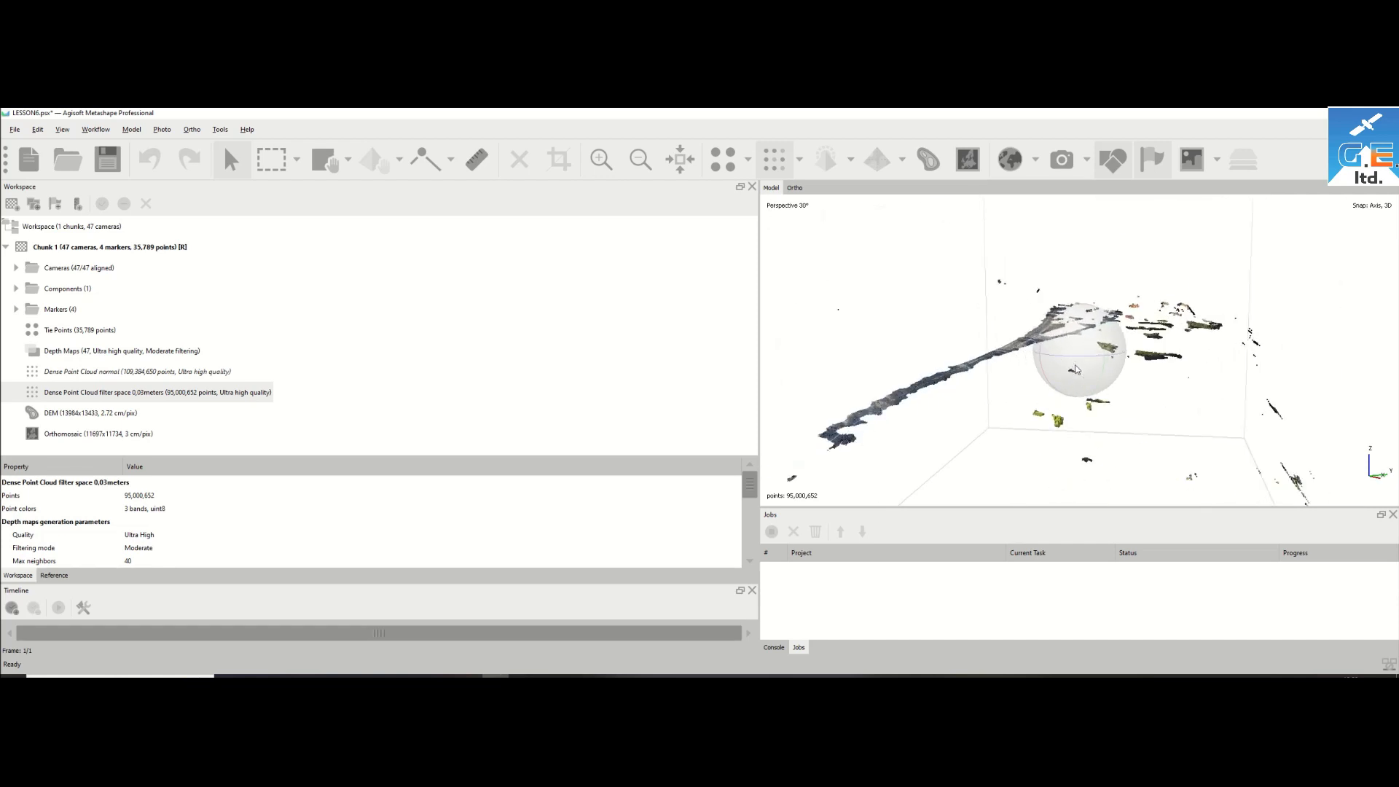
{"action": "scroll", "coordinate": [1076, 370], "scroll_direction": "down", "scroll_amount": 2}
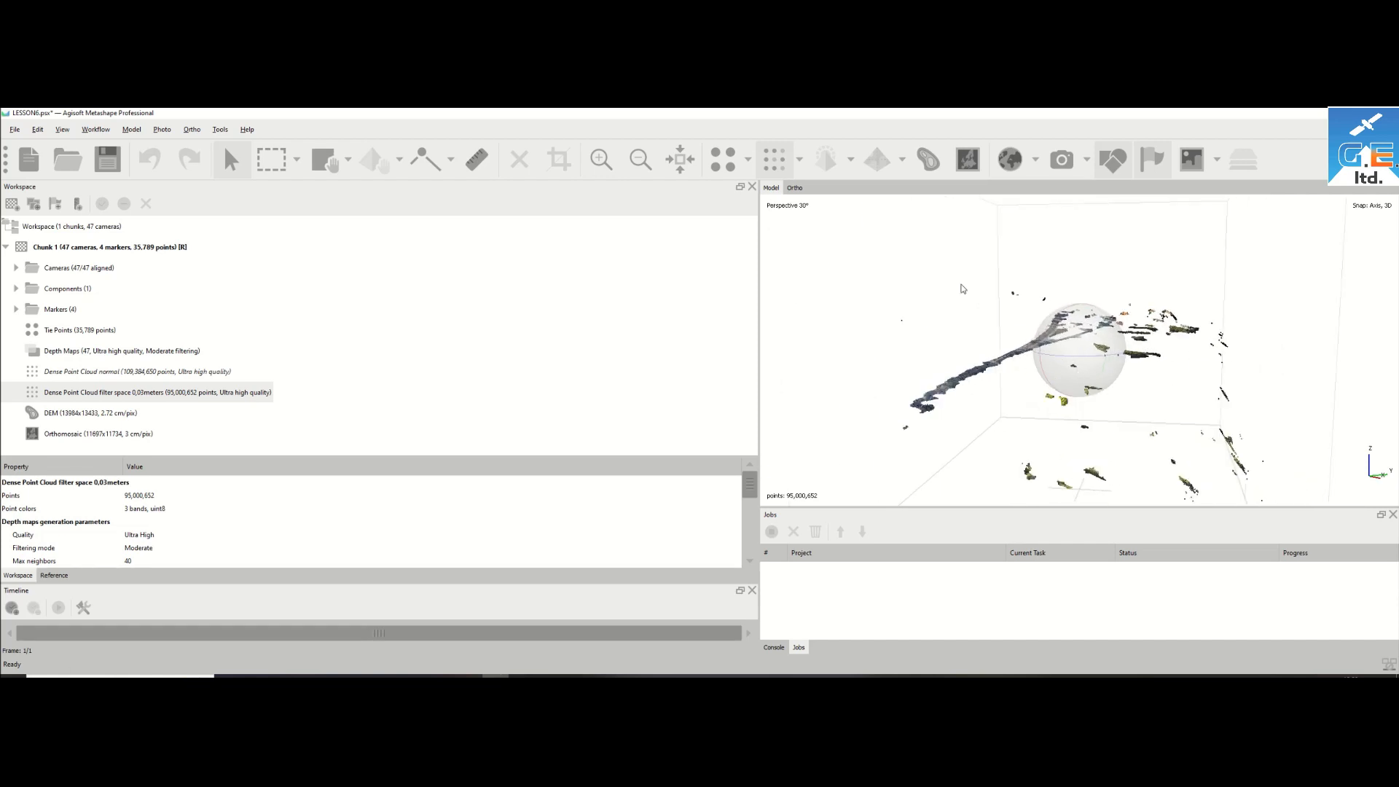
{"action": "left_click", "coordinate": [192, 130]}
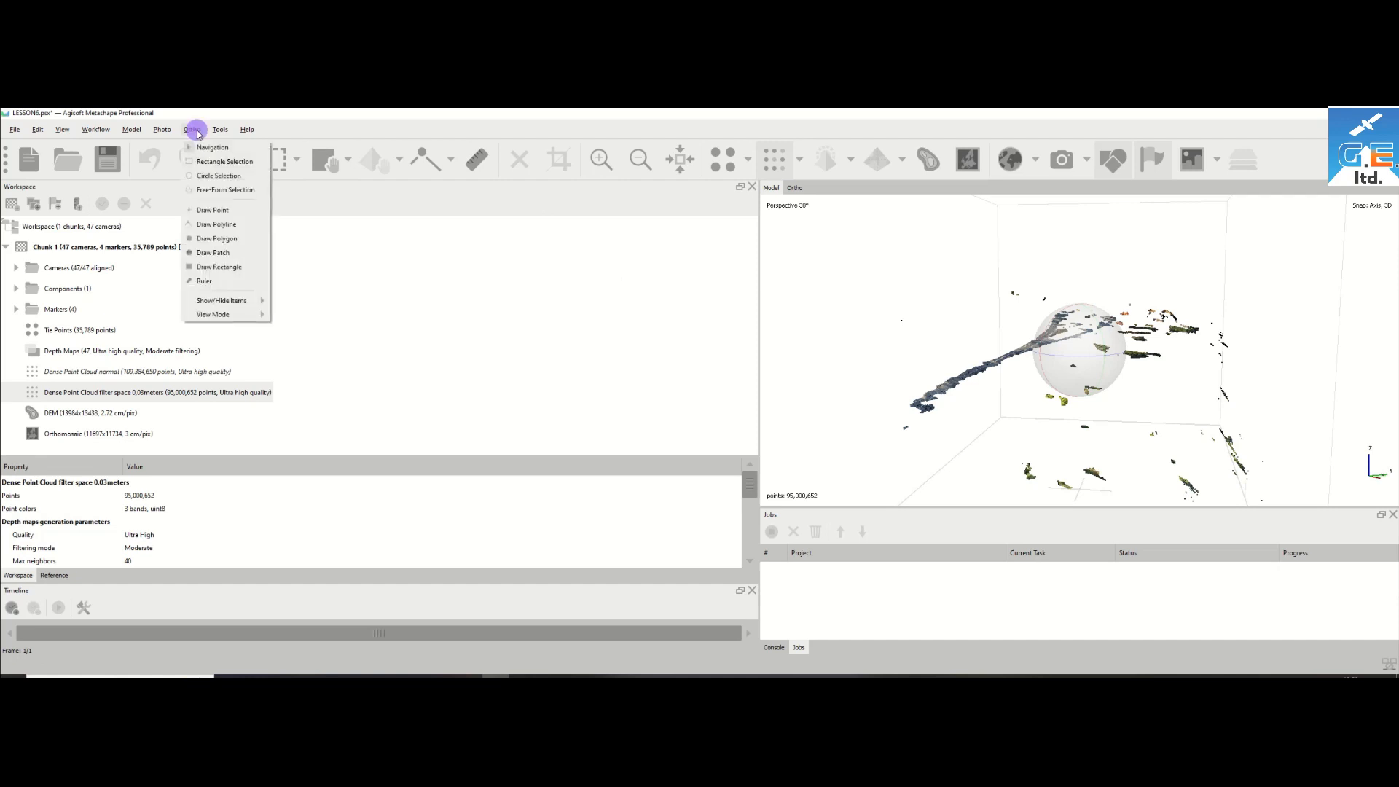
{"action": "mouse_move", "coordinate": [217, 131]}
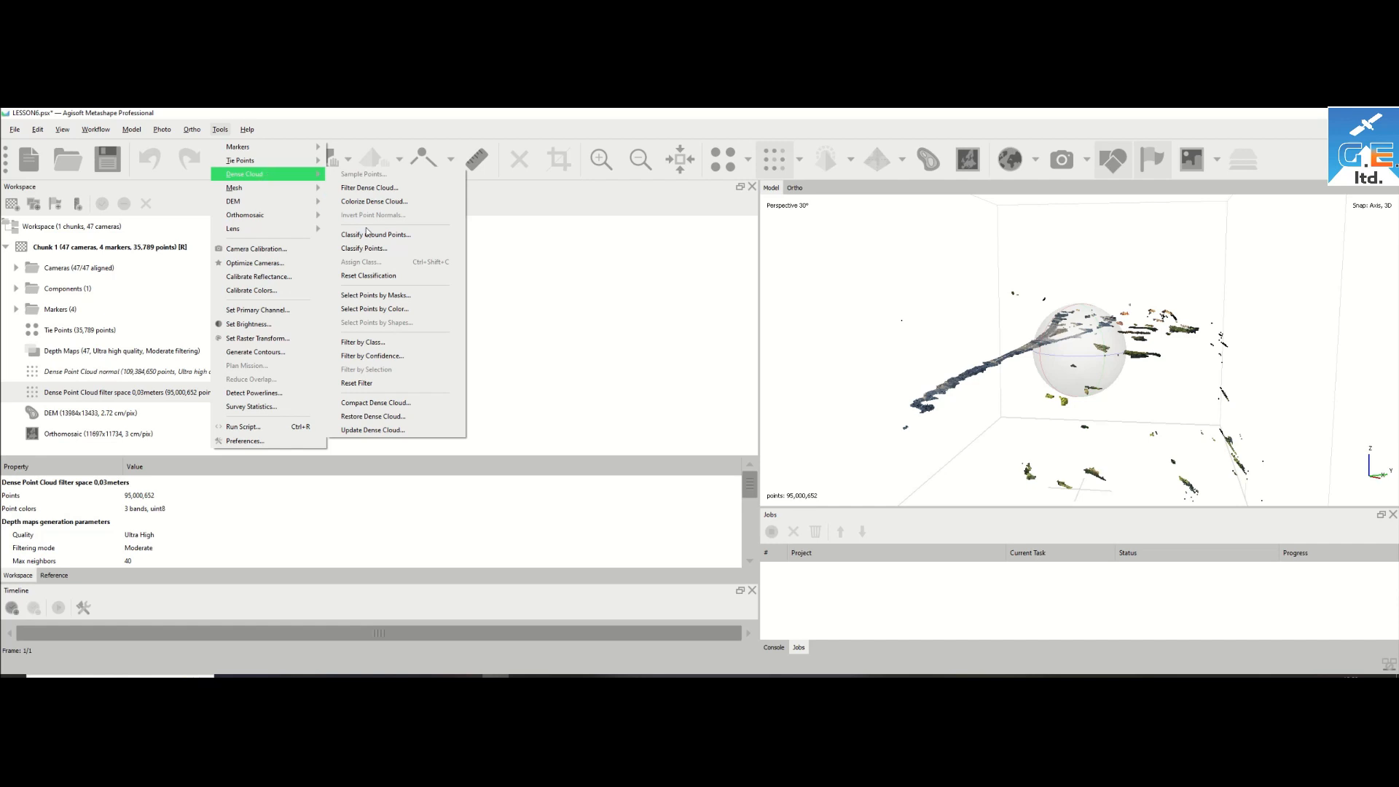
{"action": "left_click", "coordinate": [399, 431]}
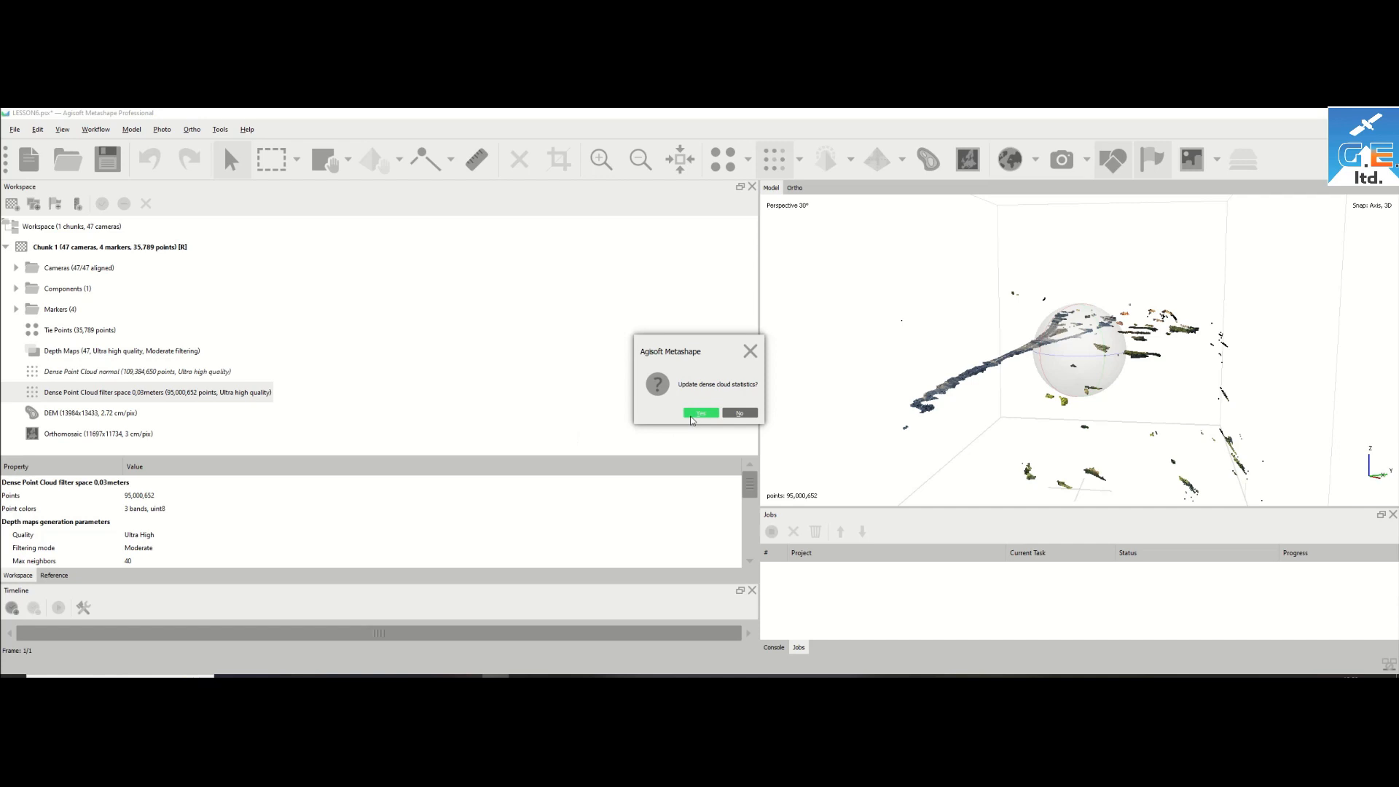
{"action": "left_click", "coordinate": [742, 415]}
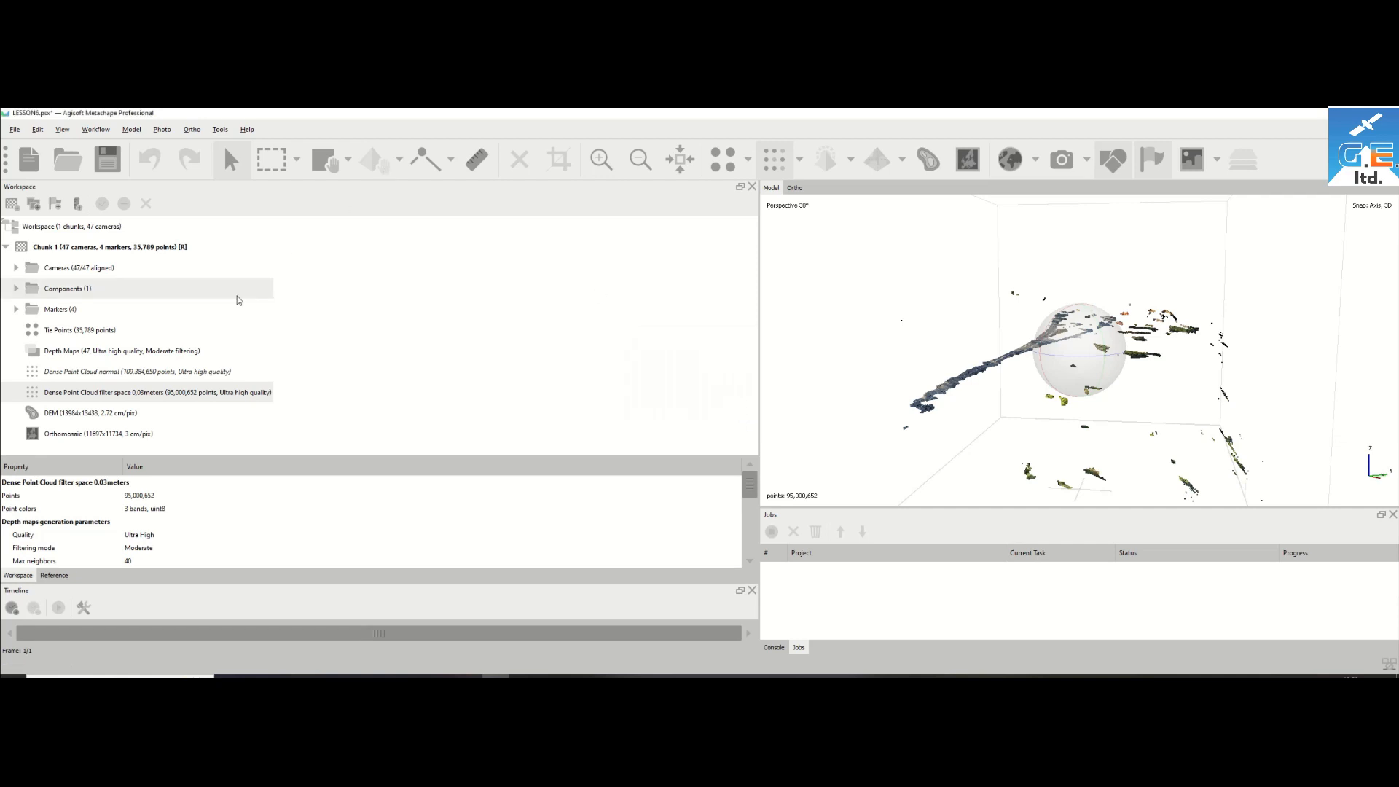
Step: Switch to rectangle selection and delete a cluster of stray floating points beside the filtered road
{"action": "left_click", "coordinate": [161, 129]}
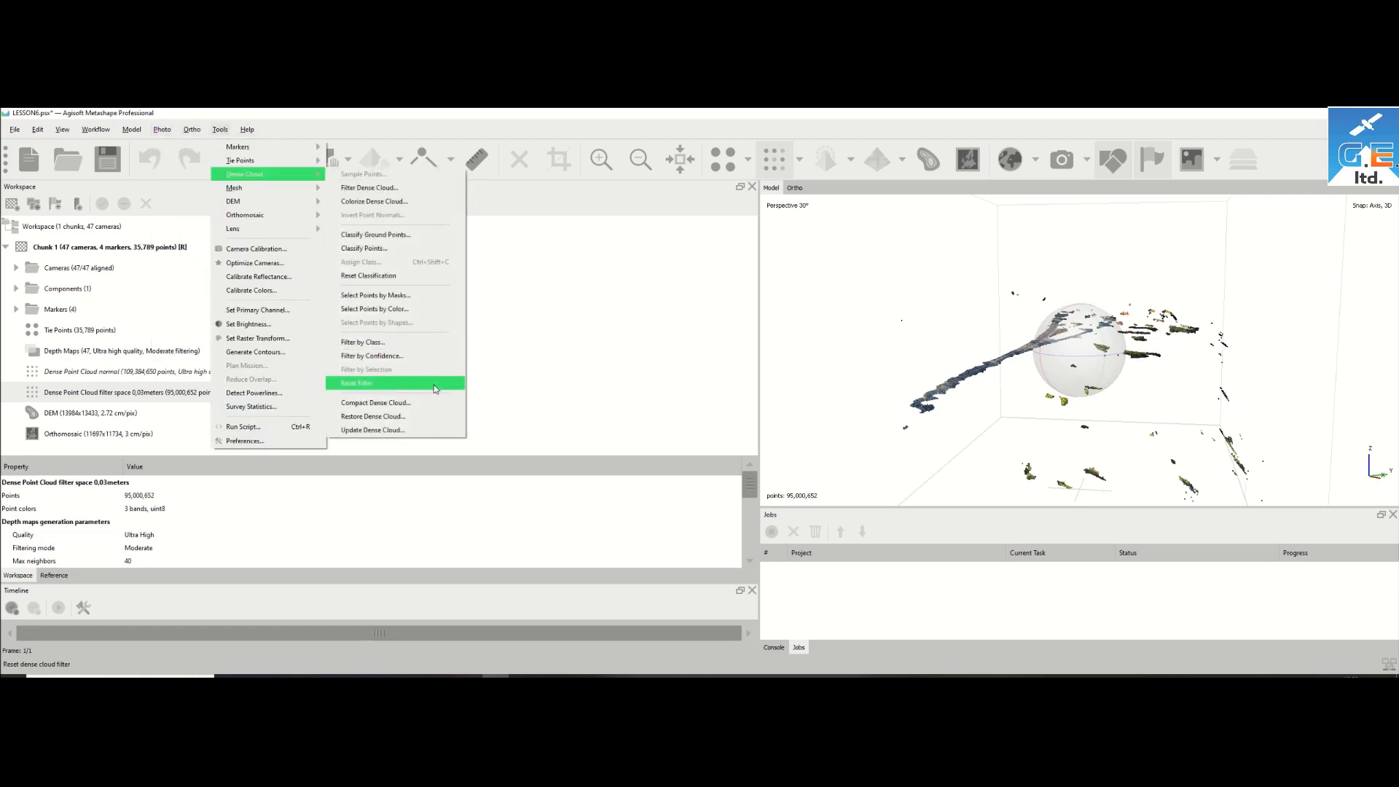
{"action": "left_click", "coordinate": [1065, 394]}
{"action": "left_click_drag", "start_coordinate": [1056, 385], "coordinate": [969, 416]}
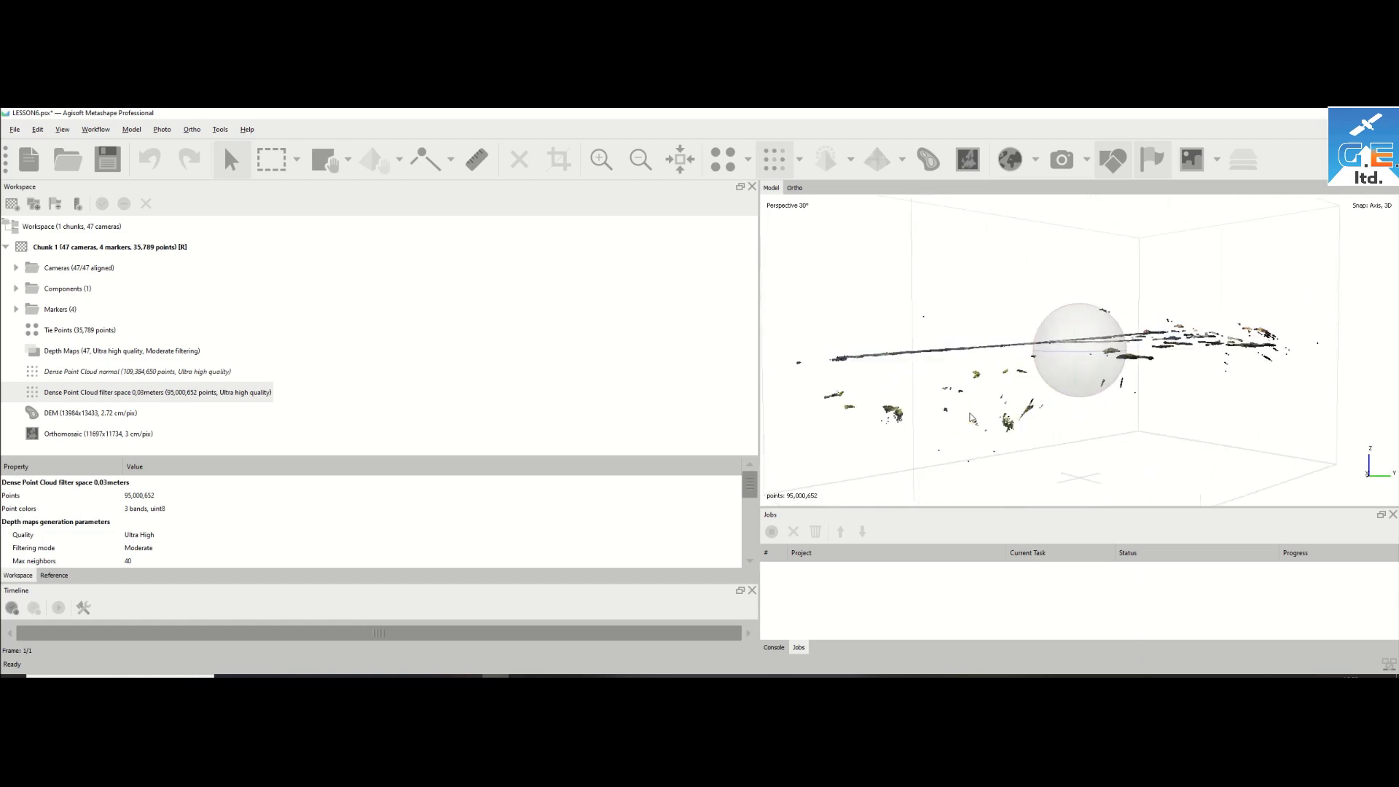
{"action": "left_click", "coordinate": [272, 159]}
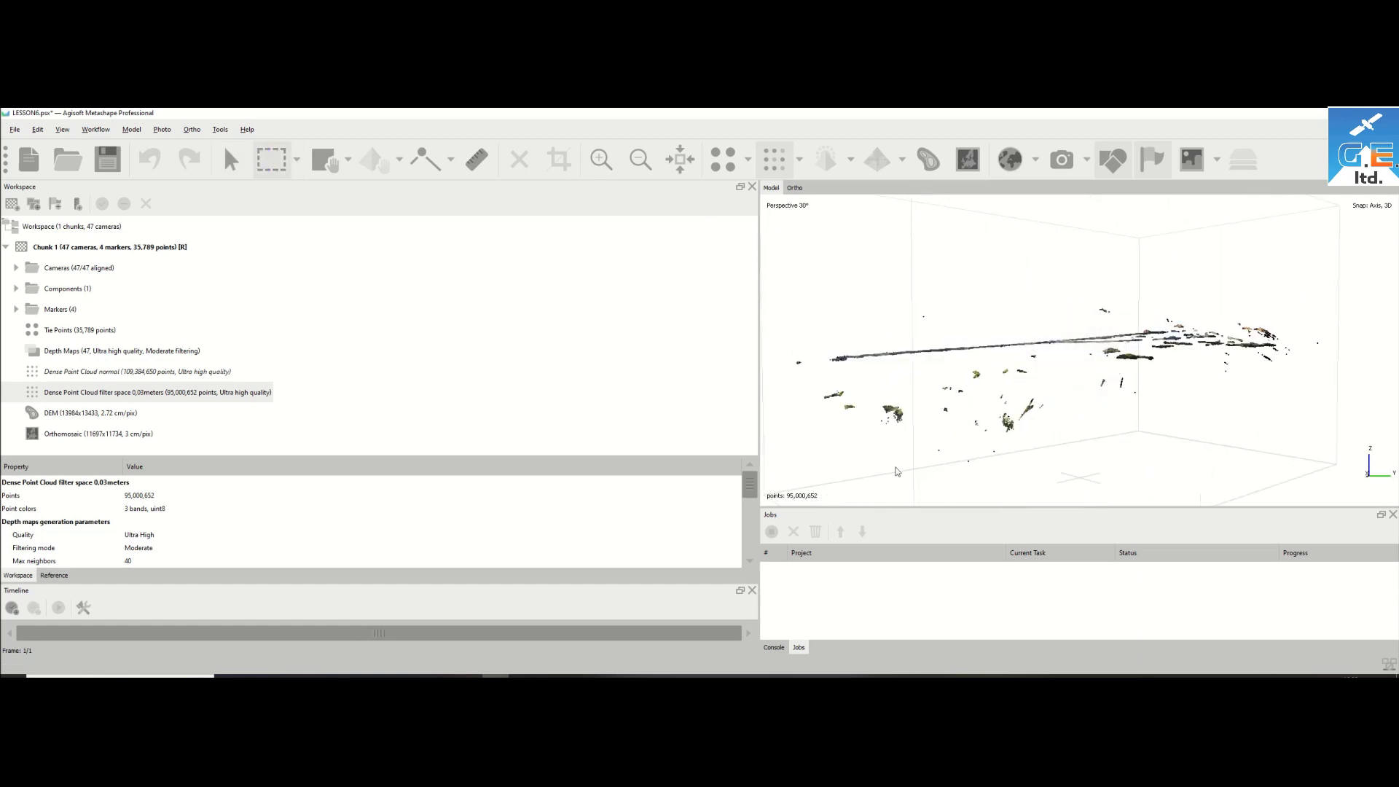
{"action": "scroll", "coordinate": [1025, 430], "scroll_direction": "up", "scroll_amount": 2}
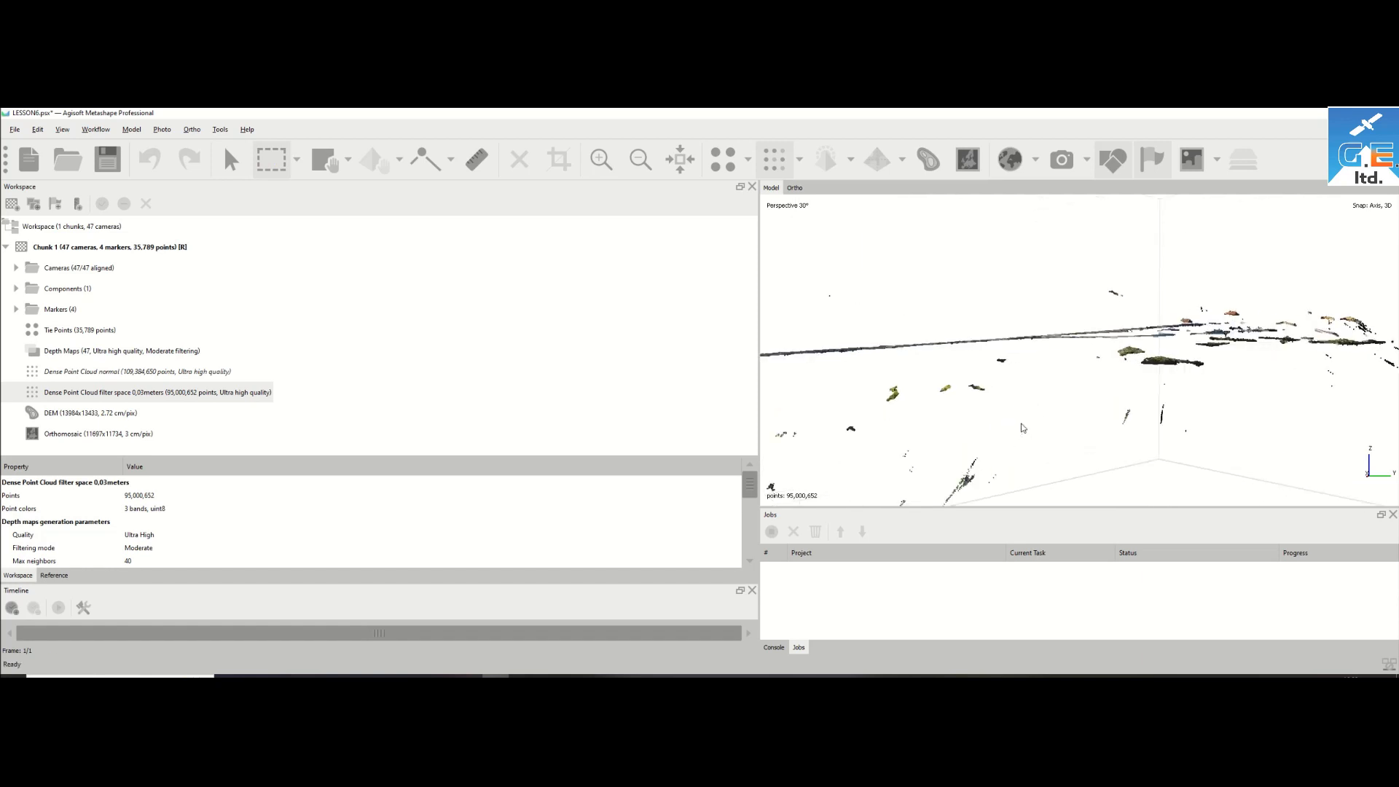
{"action": "left_click_drag", "start_coordinate": [1193, 384], "coordinate": [1113, 450]}
{"action": "key", "text": "Delete"}
{"action": "scroll", "coordinate": [1042, 412], "scroll_direction": "down", "scroll_amount": 3}
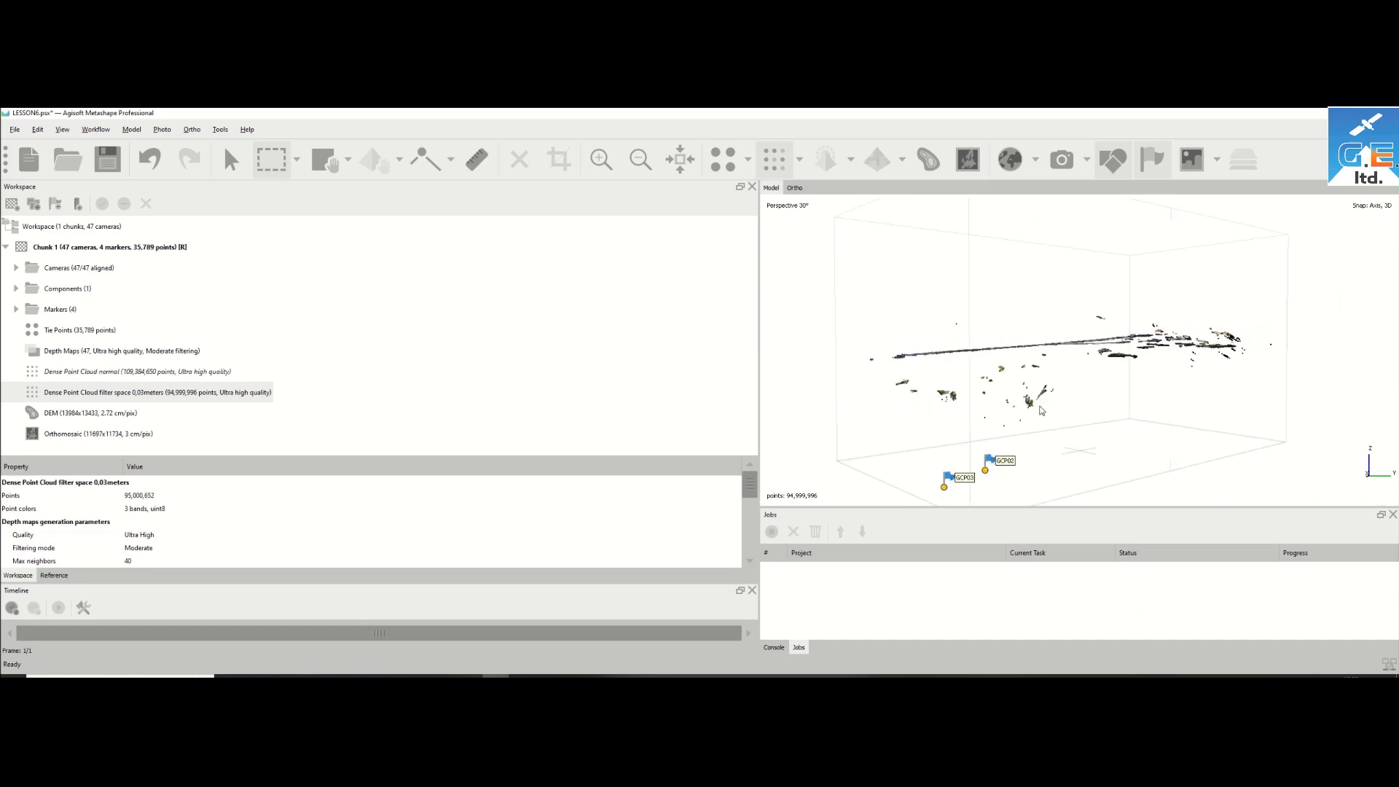
Step: Box-select and delete more stray point clusters scattered around the road surface
{"action": "middle_click_drag", "start_coordinate": [1046, 408], "coordinate": [1056, 370]}
{"action": "left_click_drag", "start_coordinate": [1061, 357], "coordinate": [961, 405]}
{"action": "key", "text": "Delete"}
{"action": "key", "text": "Delete"}
{"action": "left_click_drag", "start_coordinate": [990, 356], "coordinate": [842, 372]}
{"action": "key", "text": "Delete"}
{"action": "key", "text": "Delete"}
Step: Continue deleting isolated floating point patches around the road with rectangle selections
{"action": "key", "text": "Delete"}
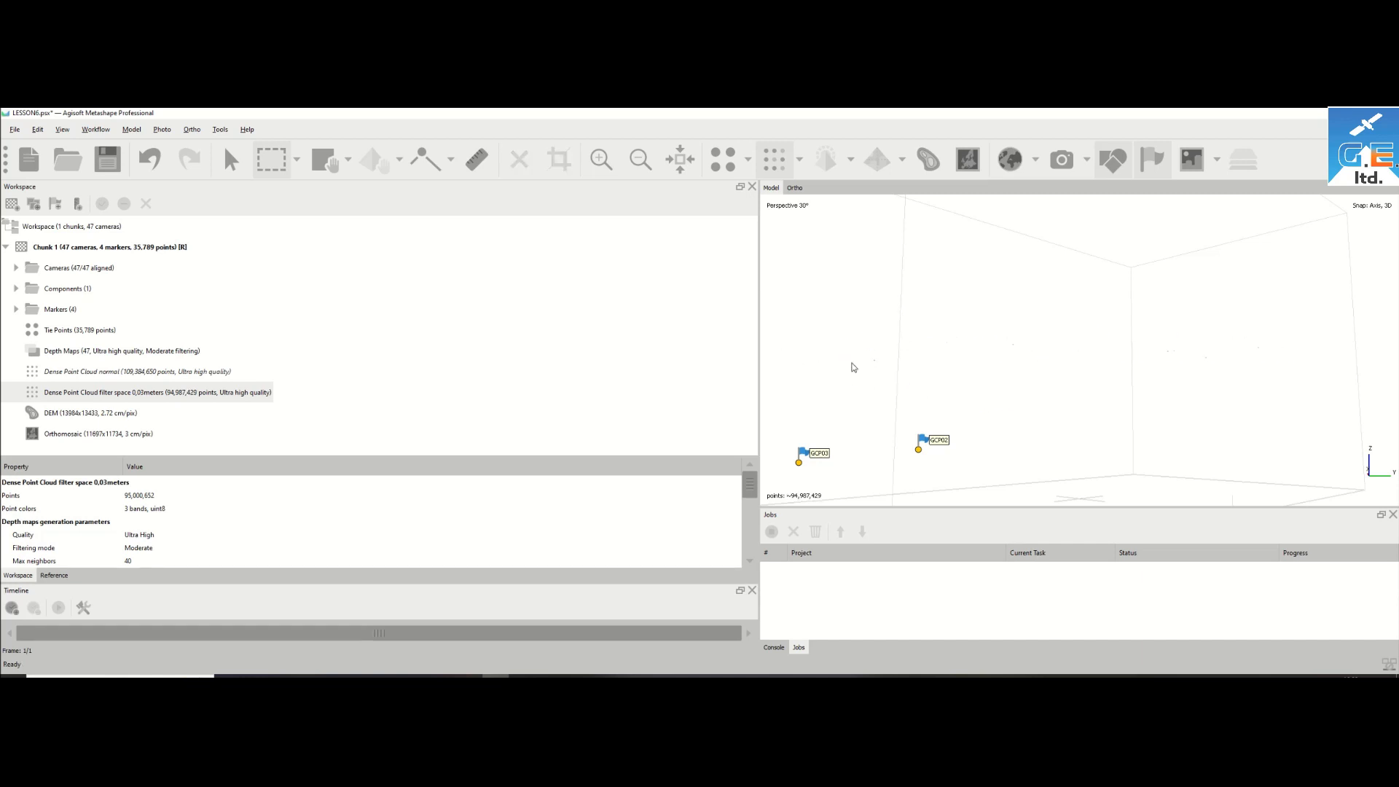
{"action": "middle_click_drag", "start_coordinate": [939, 385], "coordinate": [1083, 436]}
{"action": "left_click_drag", "start_coordinate": [1021, 286], "coordinate": [901, 341]}
{"action": "key", "text": "Delete"}
{"action": "key", "text": "Delete"}
{"action": "left_click_drag", "start_coordinate": [1219, 323], "coordinate": [1192, 368]}
{"action": "key", "text": "Delete"}
{"action": "left_click_drag", "start_coordinate": [1191, 305], "coordinate": [1172, 321]}
{"action": "key", "text": "Delete"}
{"action": "left_click_drag", "start_coordinate": [1252, 422], "coordinate": [1195, 445]}
{"action": "key", "text": "Delete"}
{"action": "middle_click_drag", "start_coordinate": [1193, 442], "coordinate": [1163, 438]}
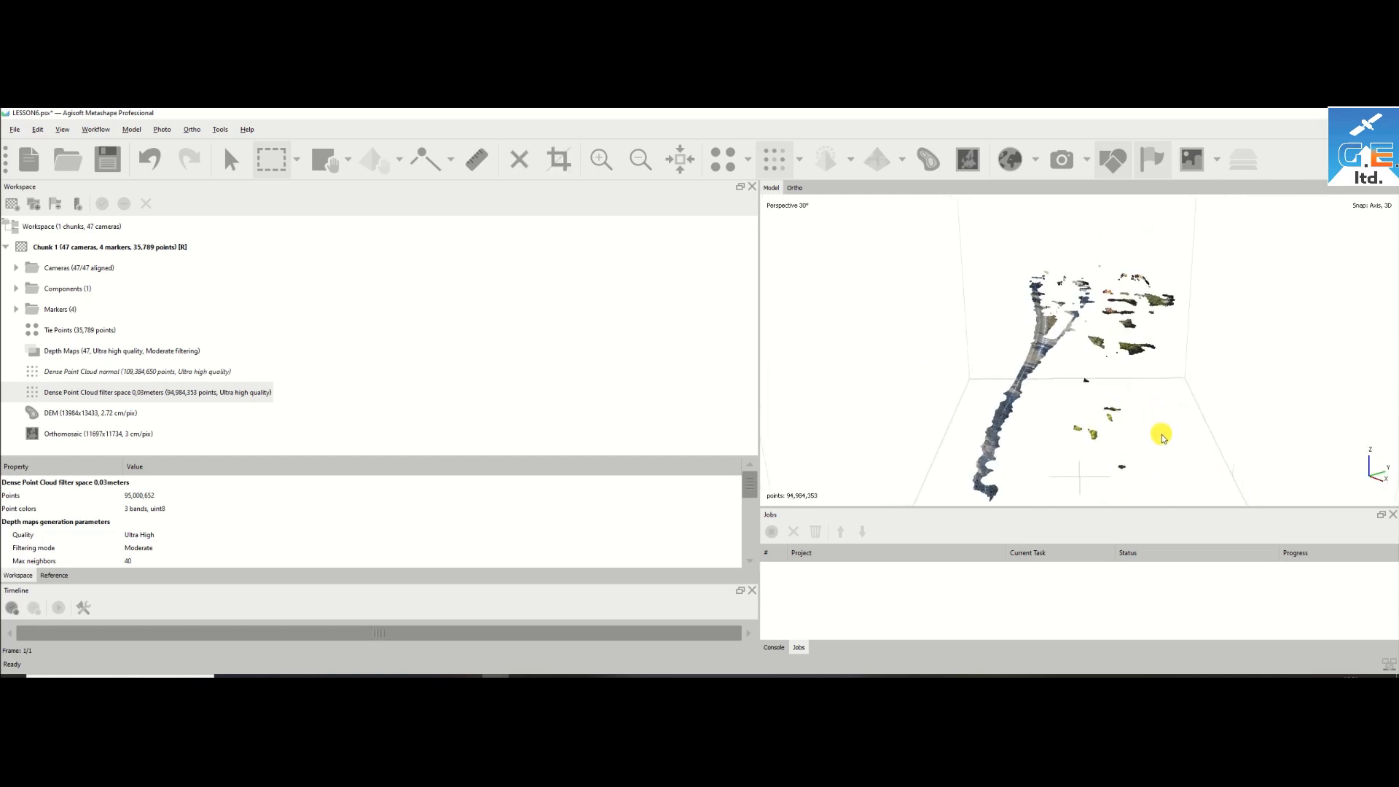
Step: Orbit to a side view and delete the stray points floating above the road line
{"action": "middle_click_drag", "start_coordinate": [1121, 324], "coordinate": [1043, 243]}
{"action": "right_click", "coordinate": [1043, 243]}
{"action": "middle_click_drag", "start_coordinate": [1234, 290], "coordinate": [1327, 292]}
{"action": "left_click_drag", "start_coordinate": [1309, 349], "coordinate": [1079, 277]}
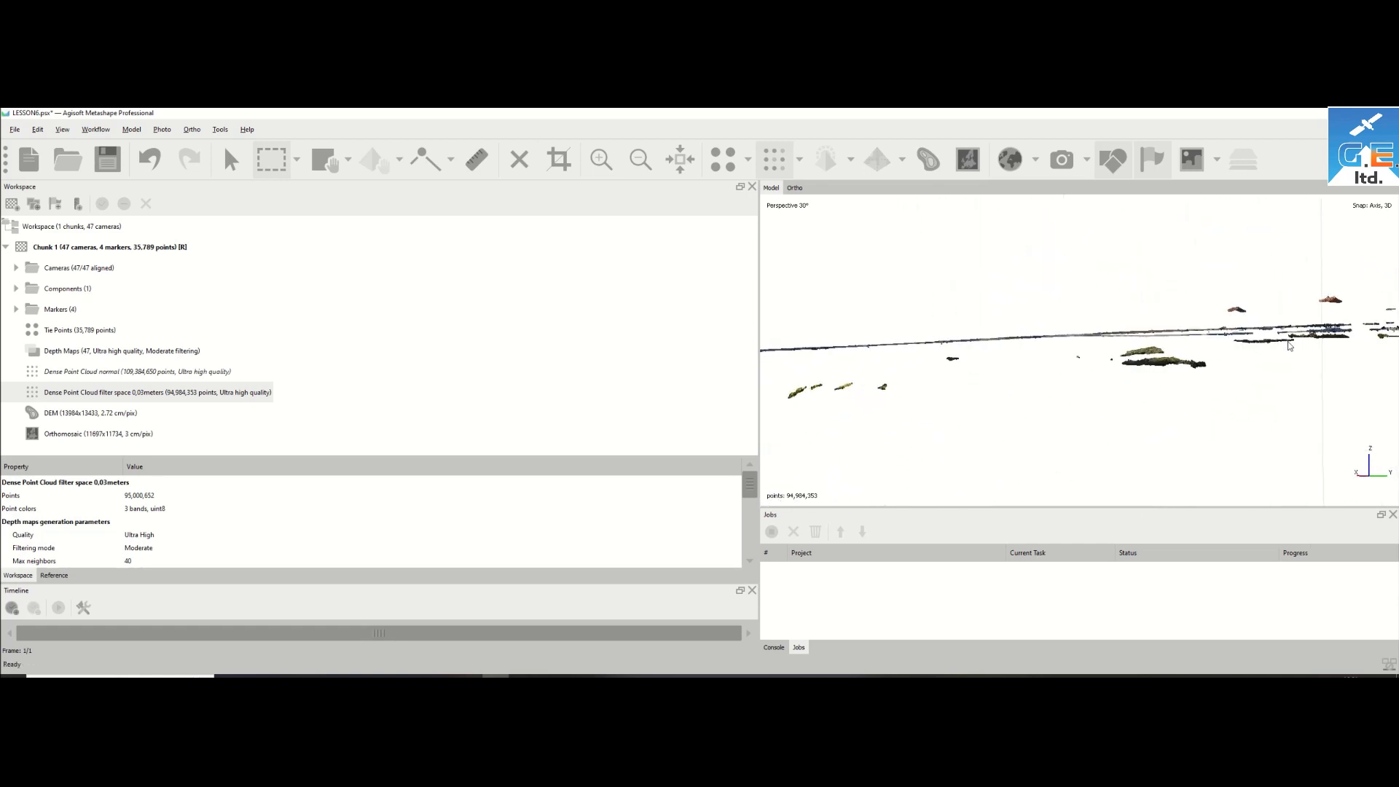
{"action": "left_click", "coordinate": [1236, 311]}
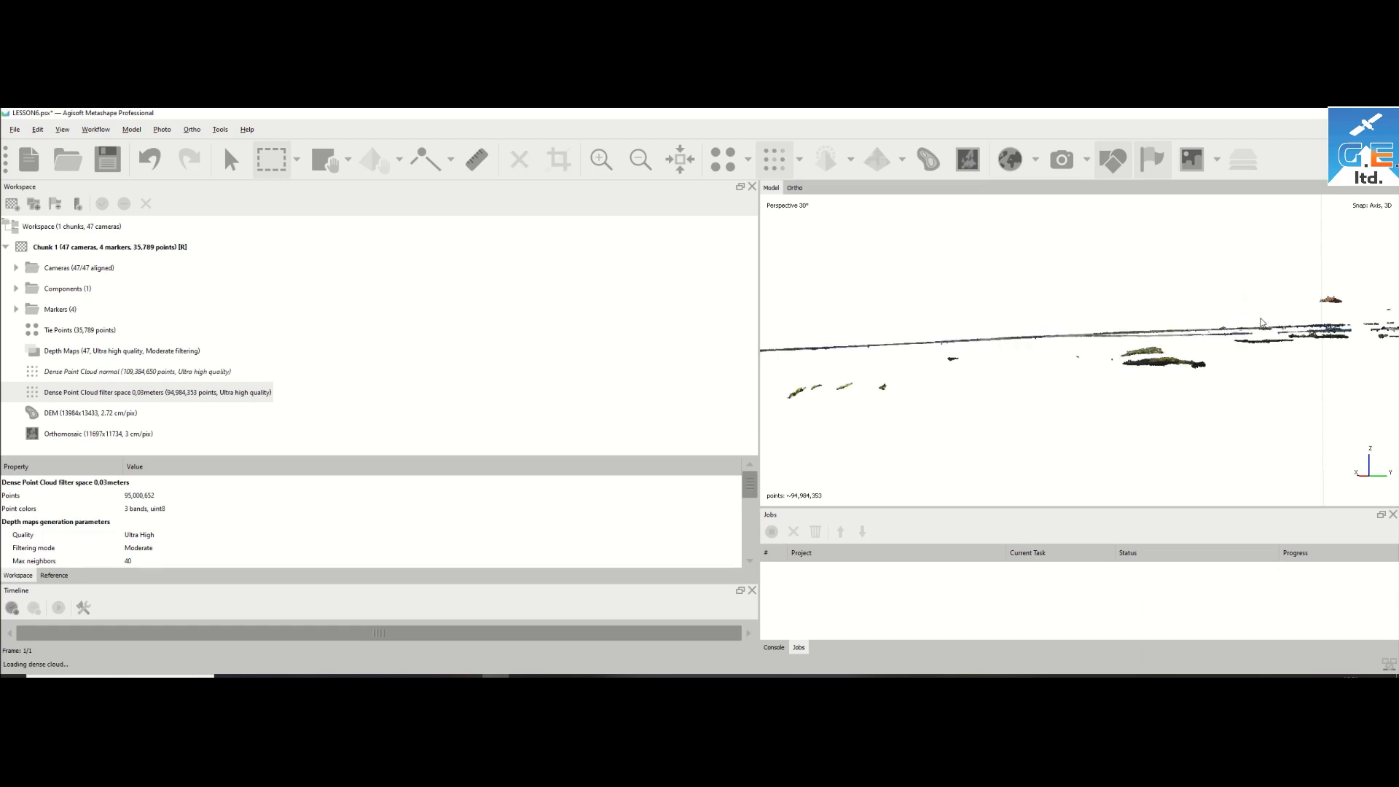
{"action": "right_click_drag", "start_coordinate": [1338, 314], "coordinate": [1305, 312]}
{"action": "left_click_drag", "start_coordinate": [1366, 289], "coordinate": [1328, 303]}
{"action": "key", "text": "Delete"}
Step: Delete the remaining stray point patches lying below and beside the road in side view
{"action": "right_click_drag", "start_coordinate": [1328, 303], "coordinate": [1259, 405]}
{"action": "left_click_drag", "start_coordinate": [1318, 413], "coordinate": [1260, 436]}
{"action": "key", "text": "Delete"}
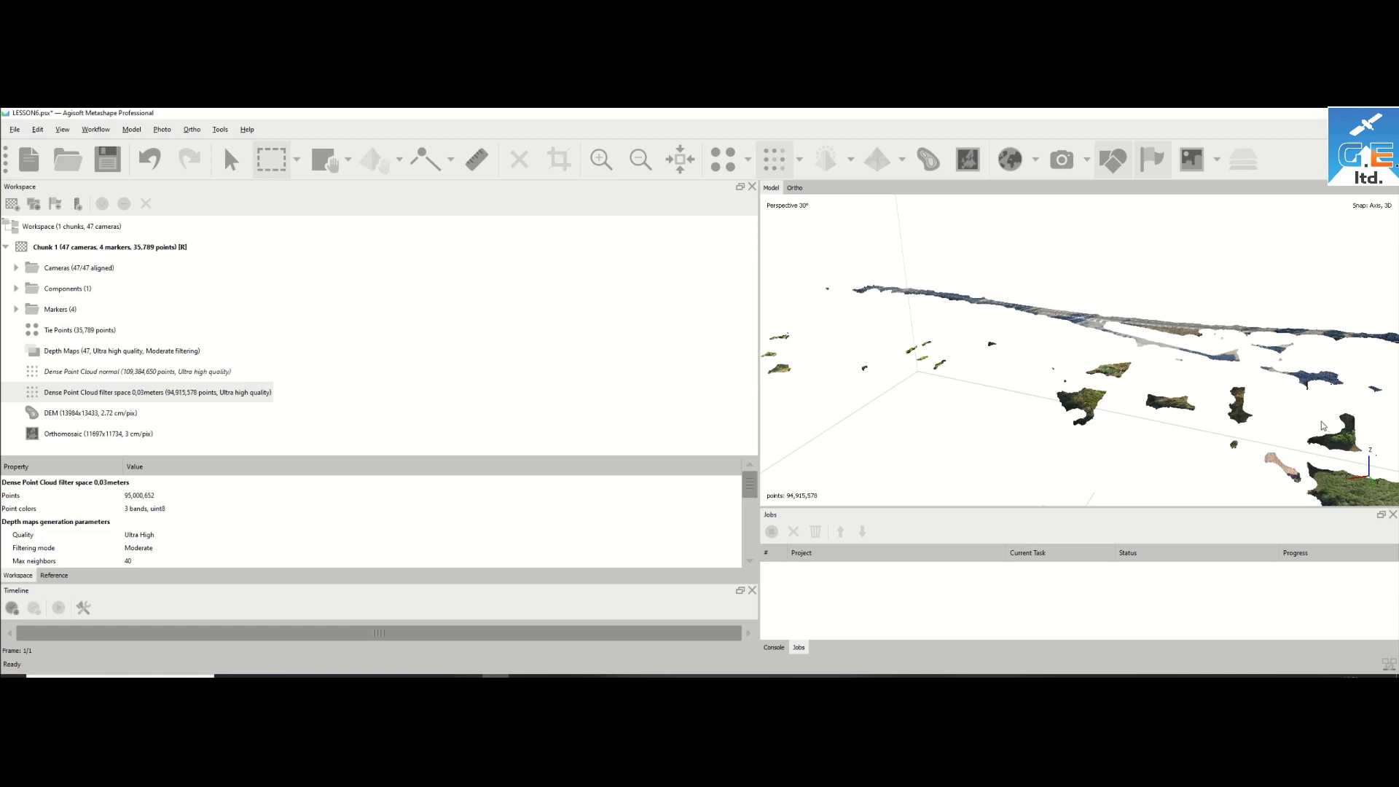
{"action": "left_click_drag", "start_coordinate": [1069, 453], "coordinate": [935, 414]}
{"action": "left_click_drag", "start_coordinate": [1316, 325], "coordinate": [1216, 363]}
{"action": "key", "text": "Delete"}
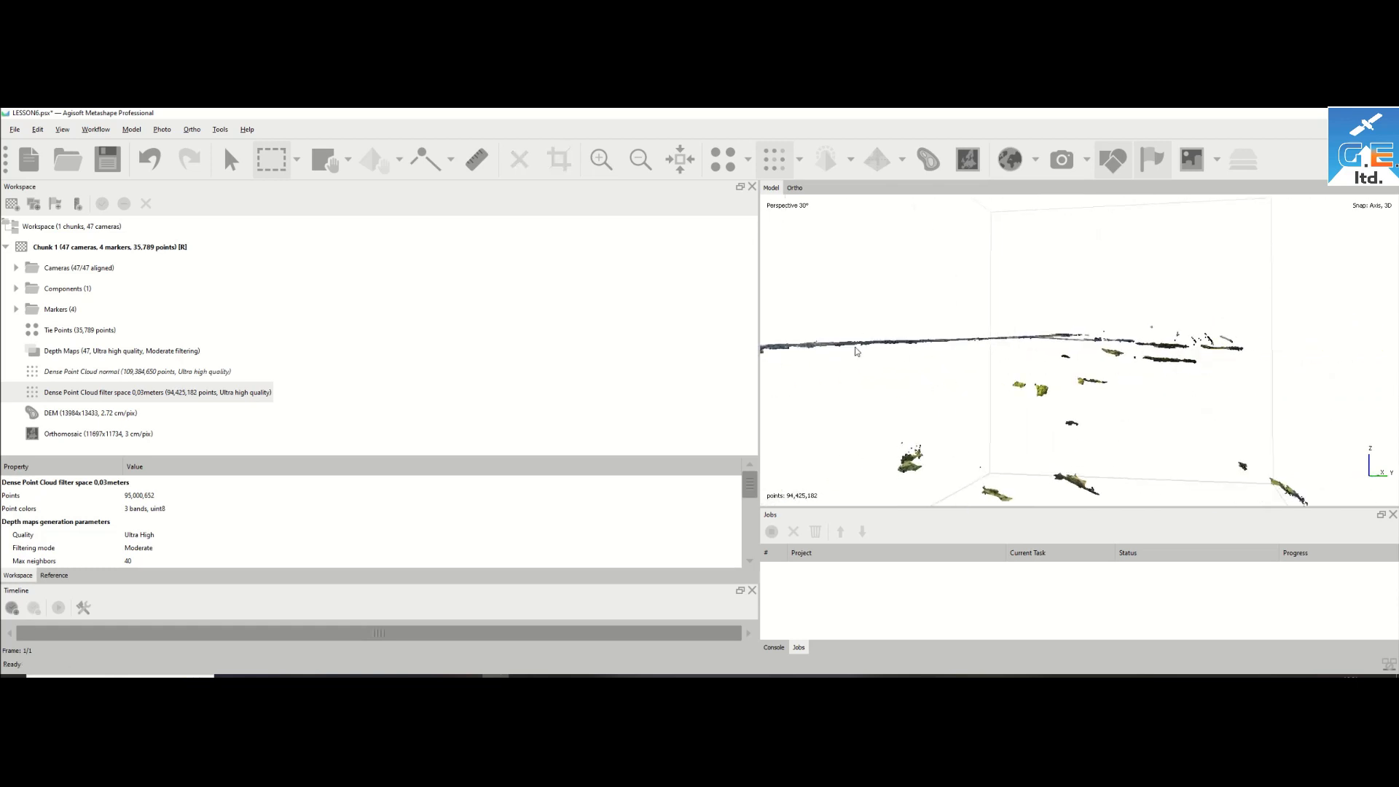
{"action": "middle_click_drag", "start_coordinate": [925, 406], "coordinate": [962, 411]}
{"action": "scroll", "coordinate": [963, 403], "scroll_direction": "down", "scroll_amount": 3}
{"action": "left_click_drag", "start_coordinate": [1042, 392], "coordinate": [1012, 416]}
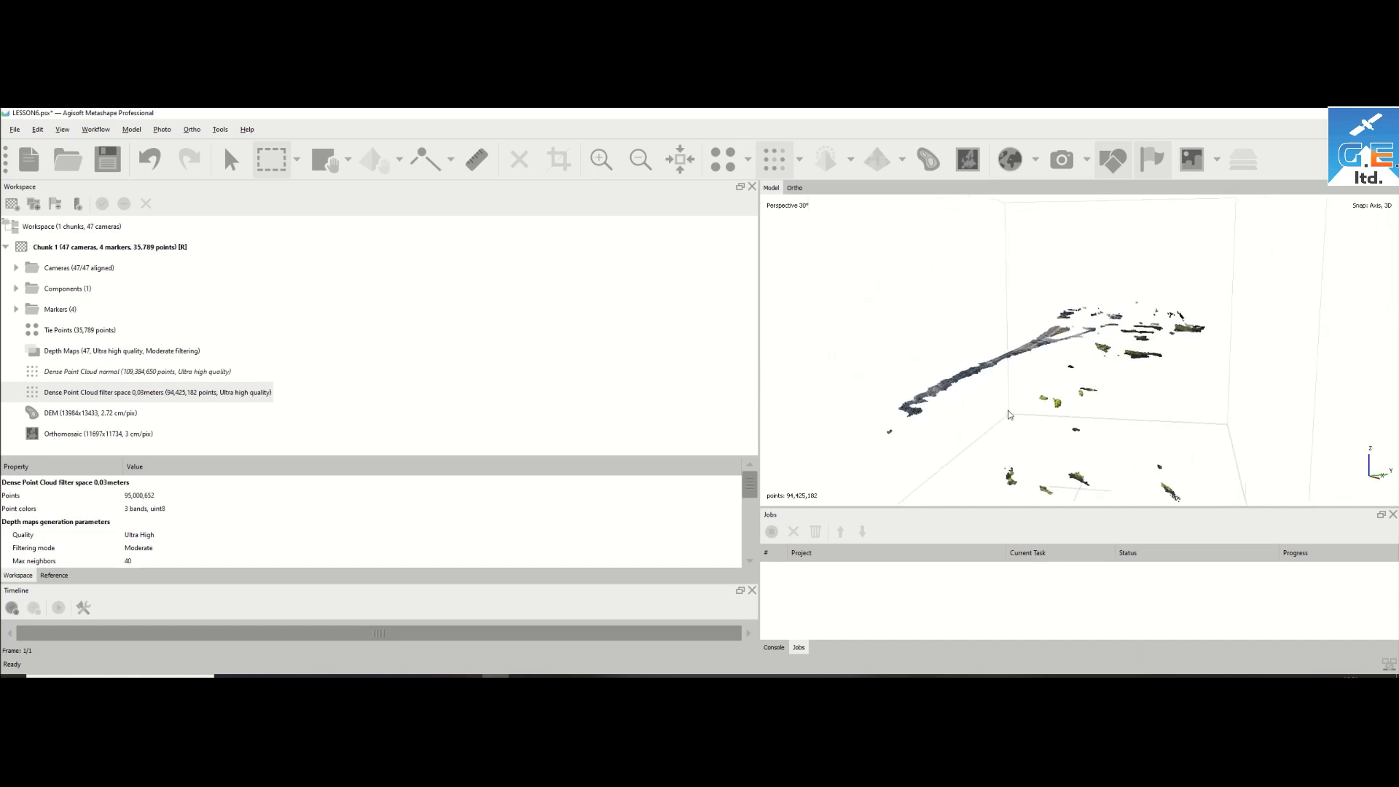
Step: Update the dense cloud statistics and confirm
{"action": "left_click", "coordinate": [162, 130]}
{"action": "mouse_move", "coordinate": [277, 174]}
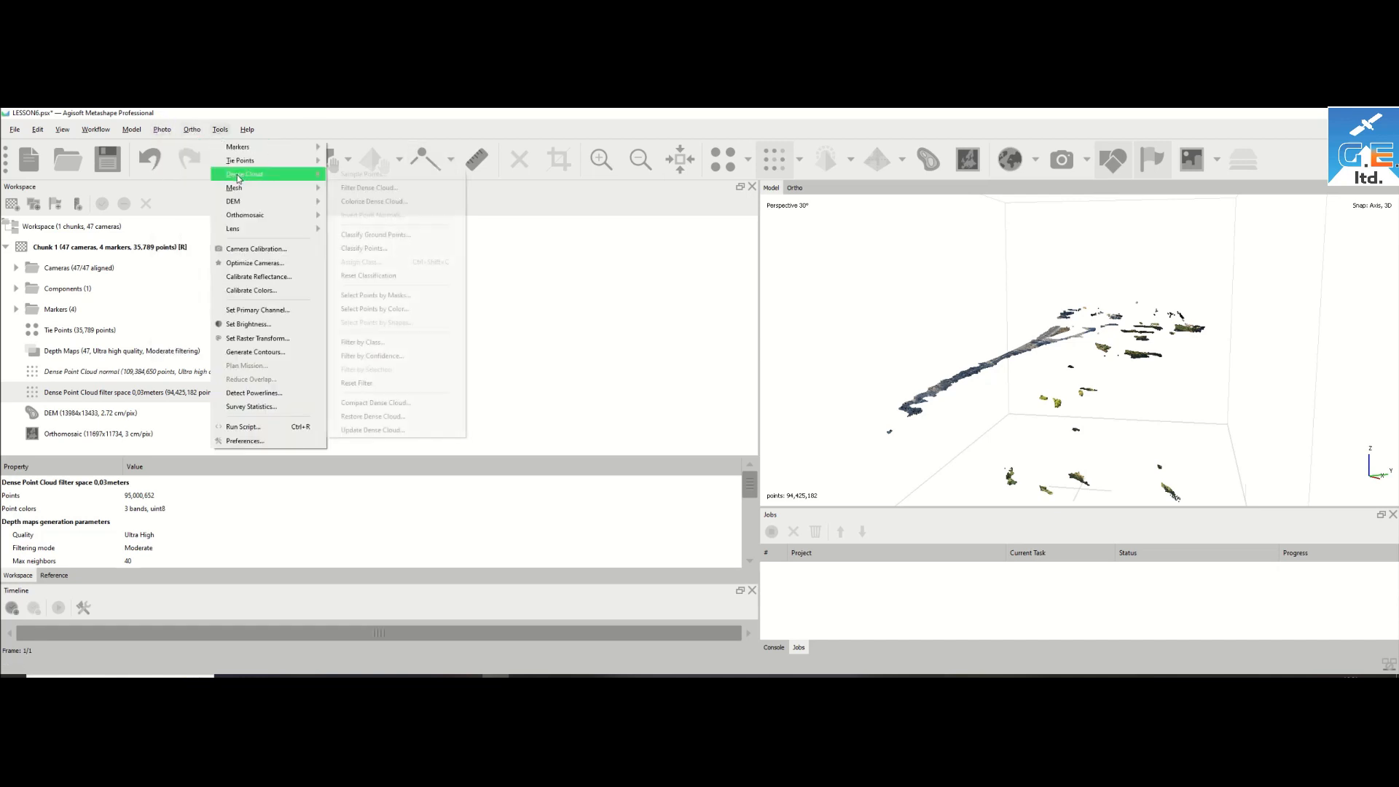
{"action": "left_click", "coordinate": [449, 434]}
{"action": "left_click", "coordinate": [693, 414]}
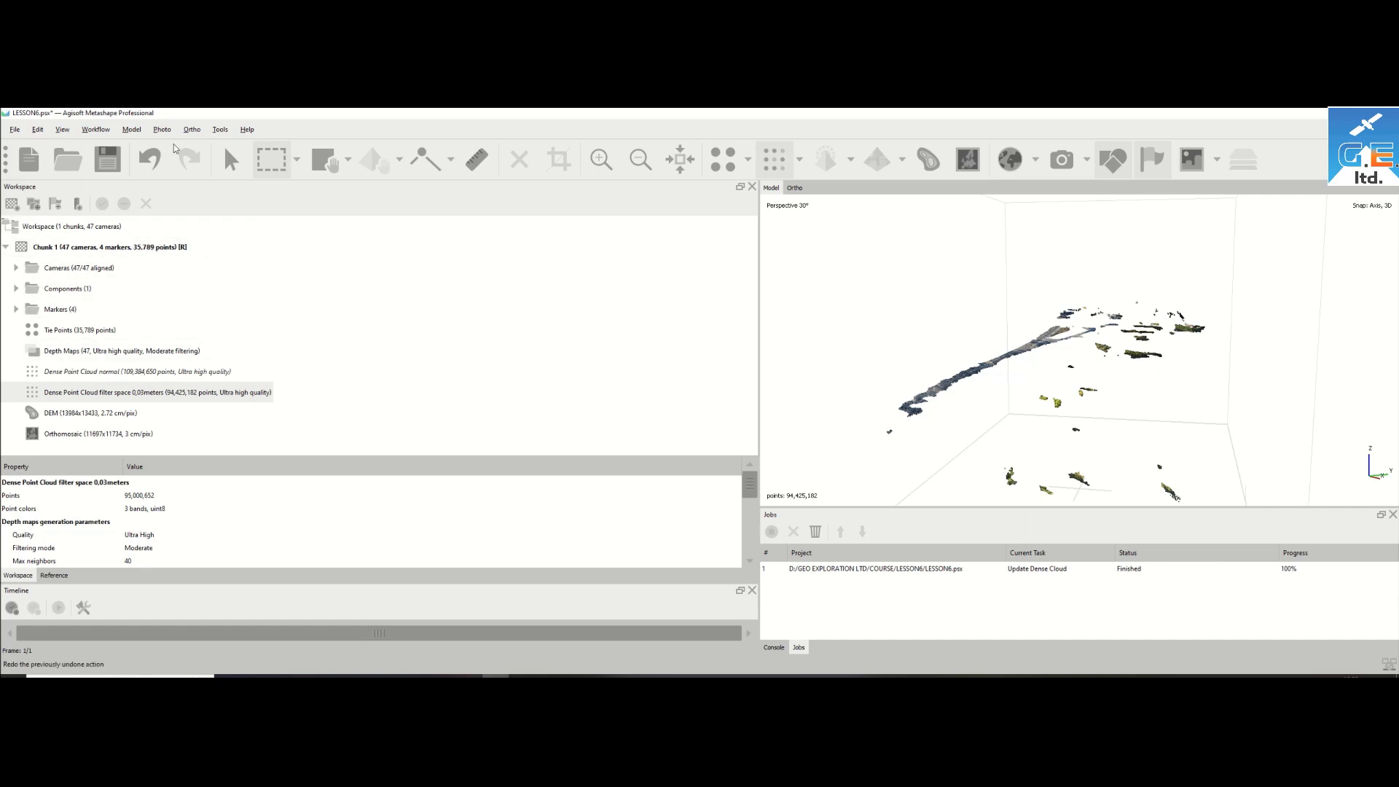
Step: Open Build DEM and keep the WGS 84 / UTM zone 33N projection
{"action": "left_click", "coordinate": [95, 129]}
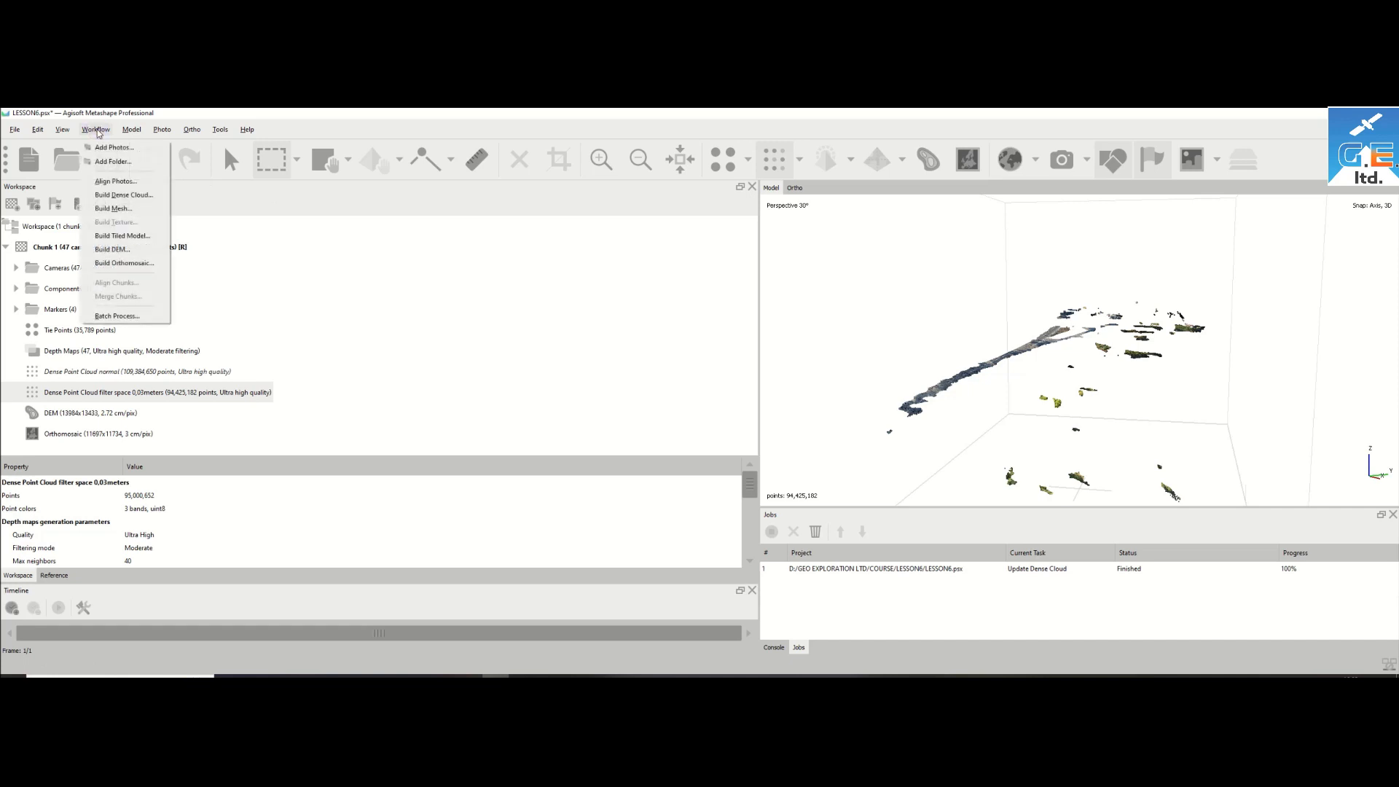
{"action": "left_click", "coordinate": [129, 250]}
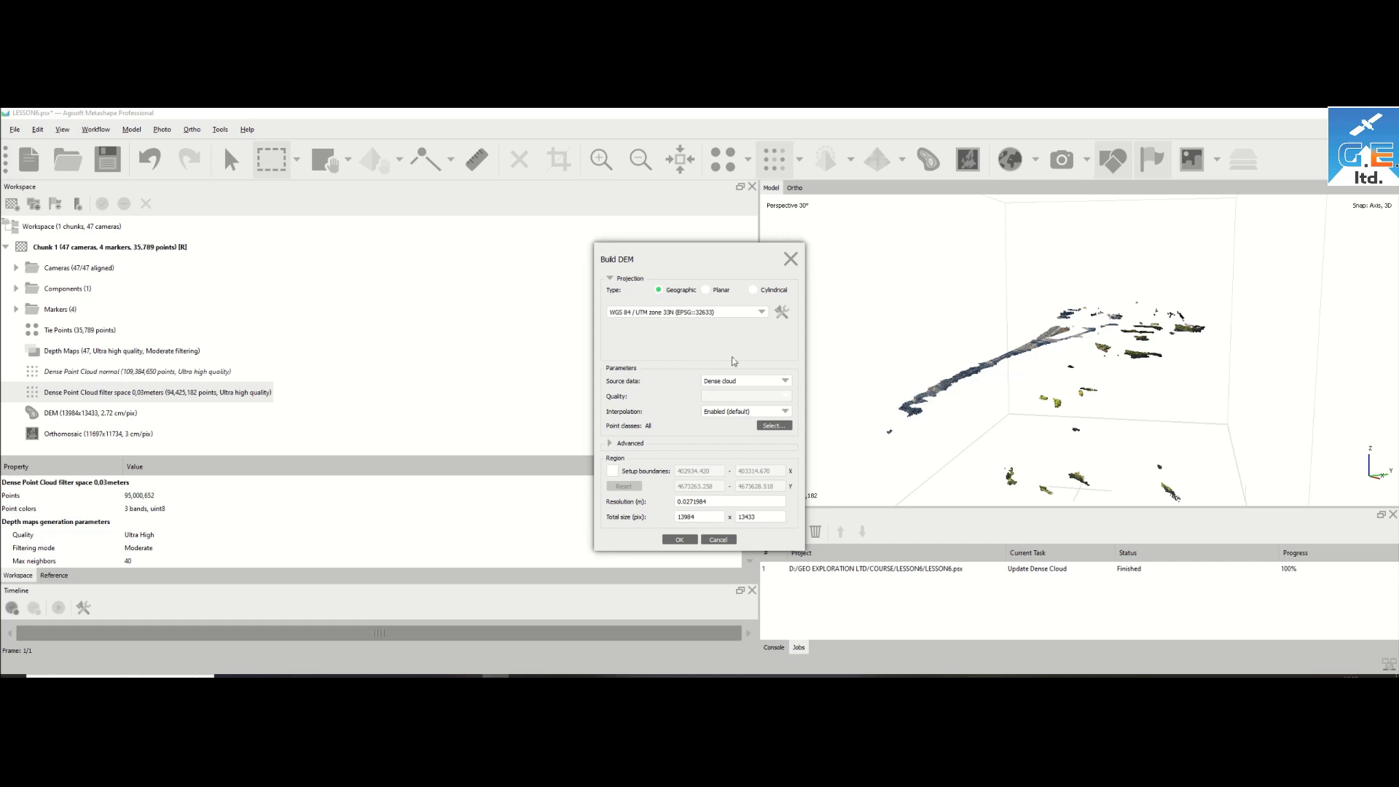
{"action": "left_click_drag", "start_coordinate": [724, 254], "coordinate": [668, 234]}
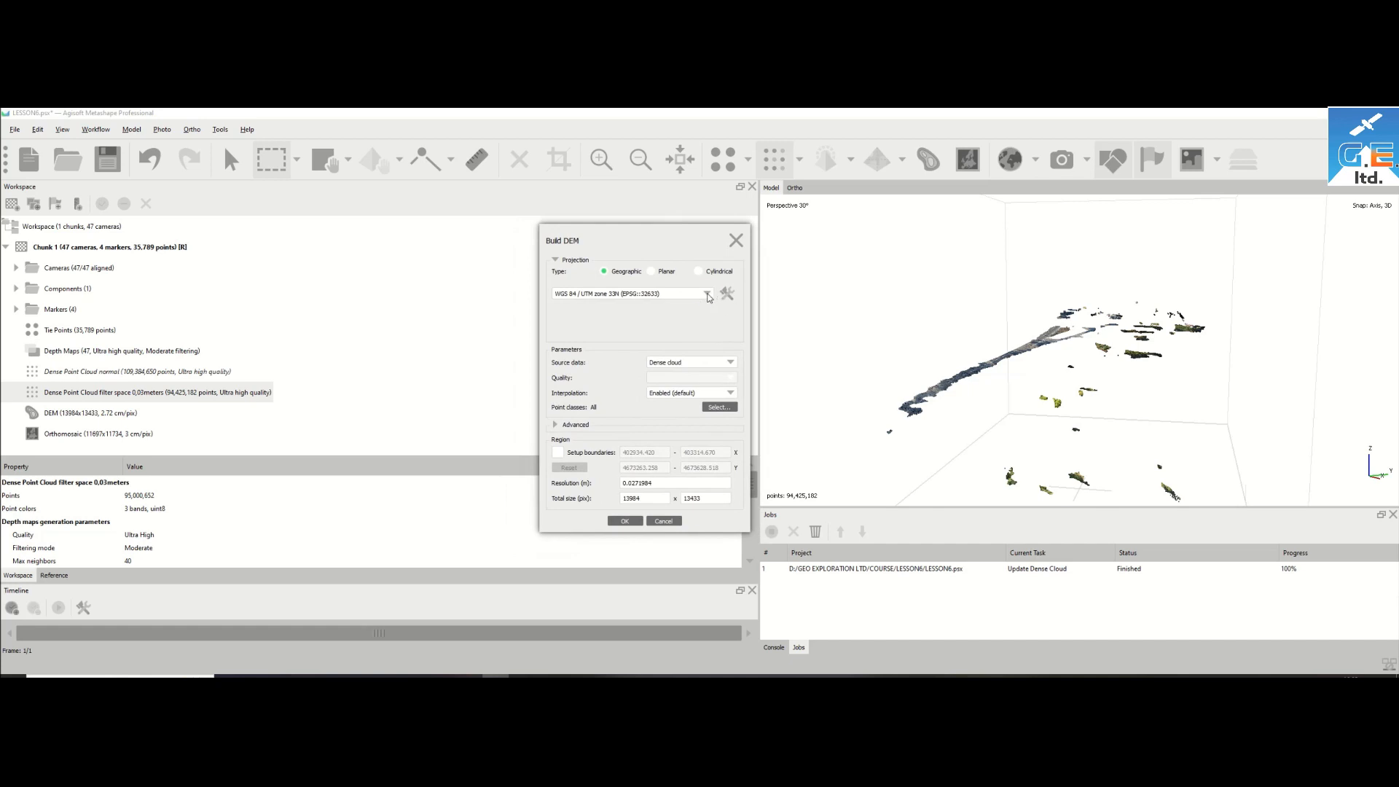
{"action": "left_click", "coordinate": [708, 295]}
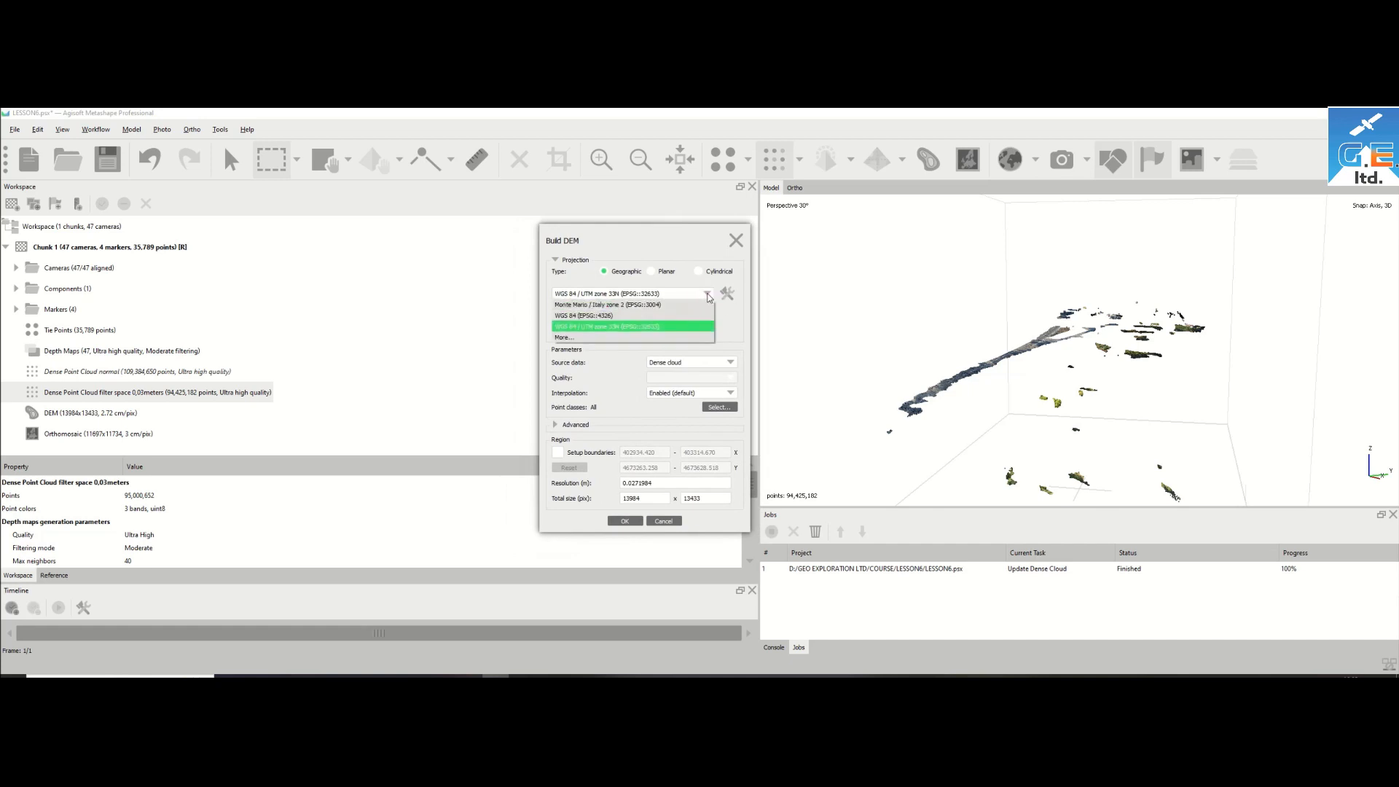
{"action": "left_click", "coordinate": [708, 294]}
{"action": "left_click", "coordinate": [708, 294]}
{"action": "left_click", "coordinate": [707, 294]}
{"action": "left_click", "coordinate": [707, 294]}
{"action": "left_click", "coordinate": [708, 295]}
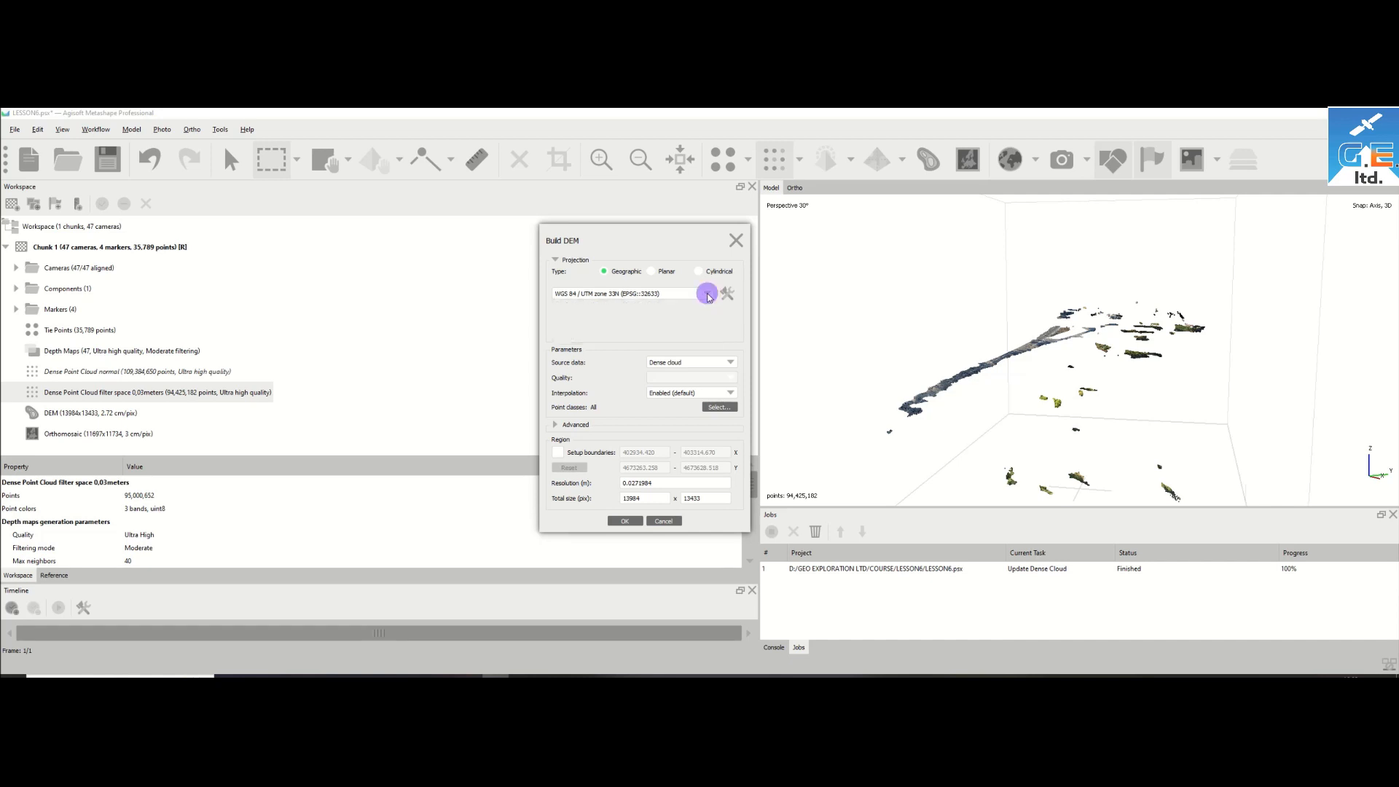
Step: Keep Dense cloud as source data and set the DEM interpolation to Extrapolated
{"action": "left_click", "coordinate": [729, 364]}
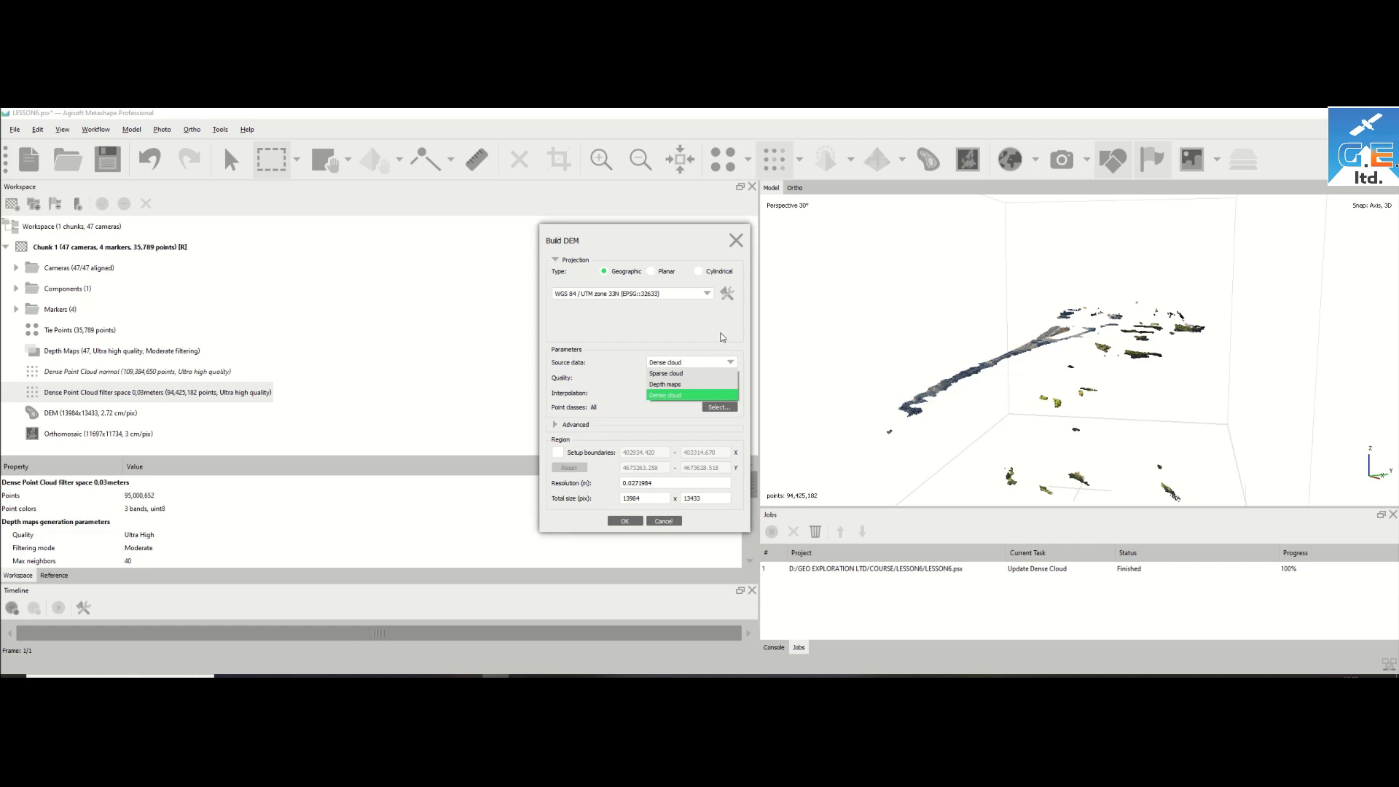
{"action": "left_click", "coordinate": [722, 337]}
{"action": "left_click", "coordinate": [730, 363]}
{"action": "left_click", "coordinate": [721, 343]}
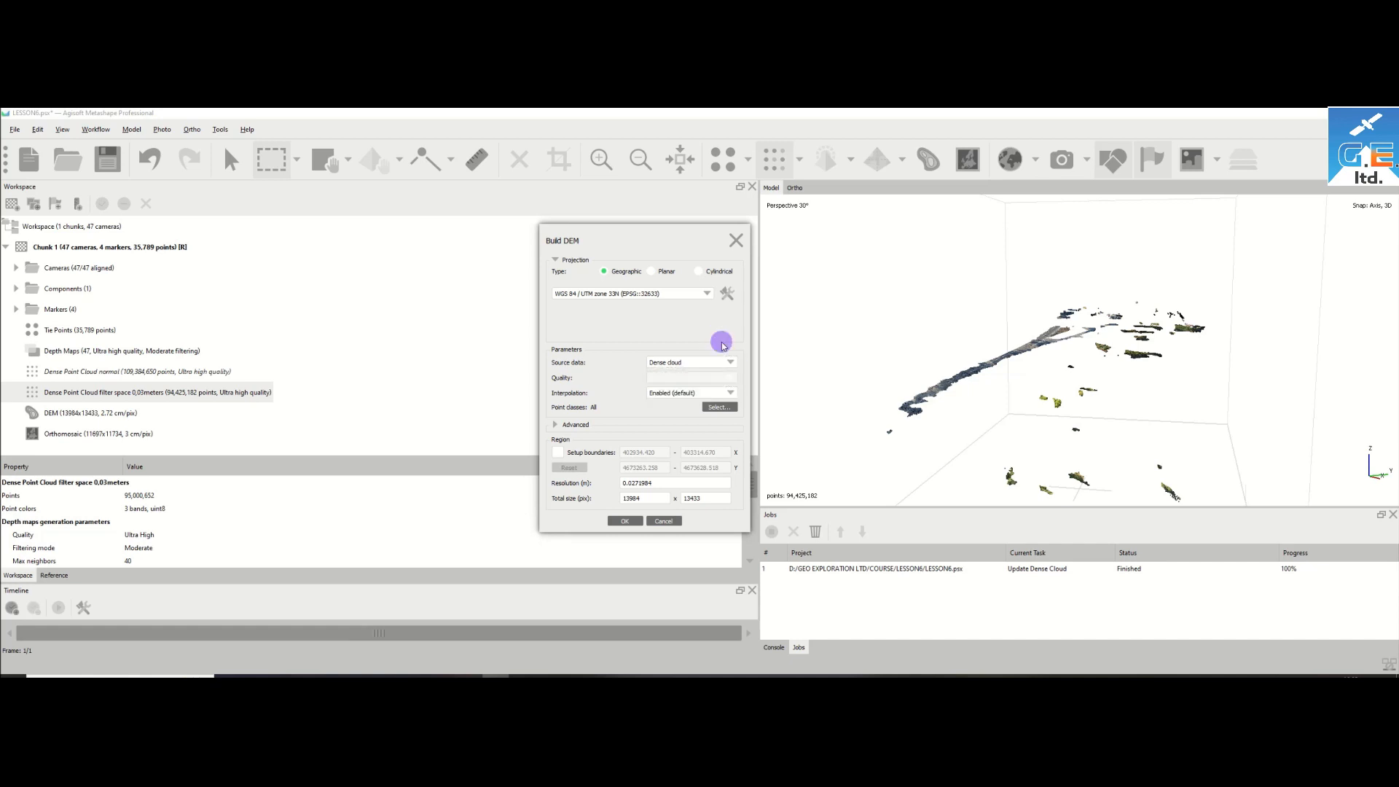
{"action": "left_click", "coordinate": [732, 393]}
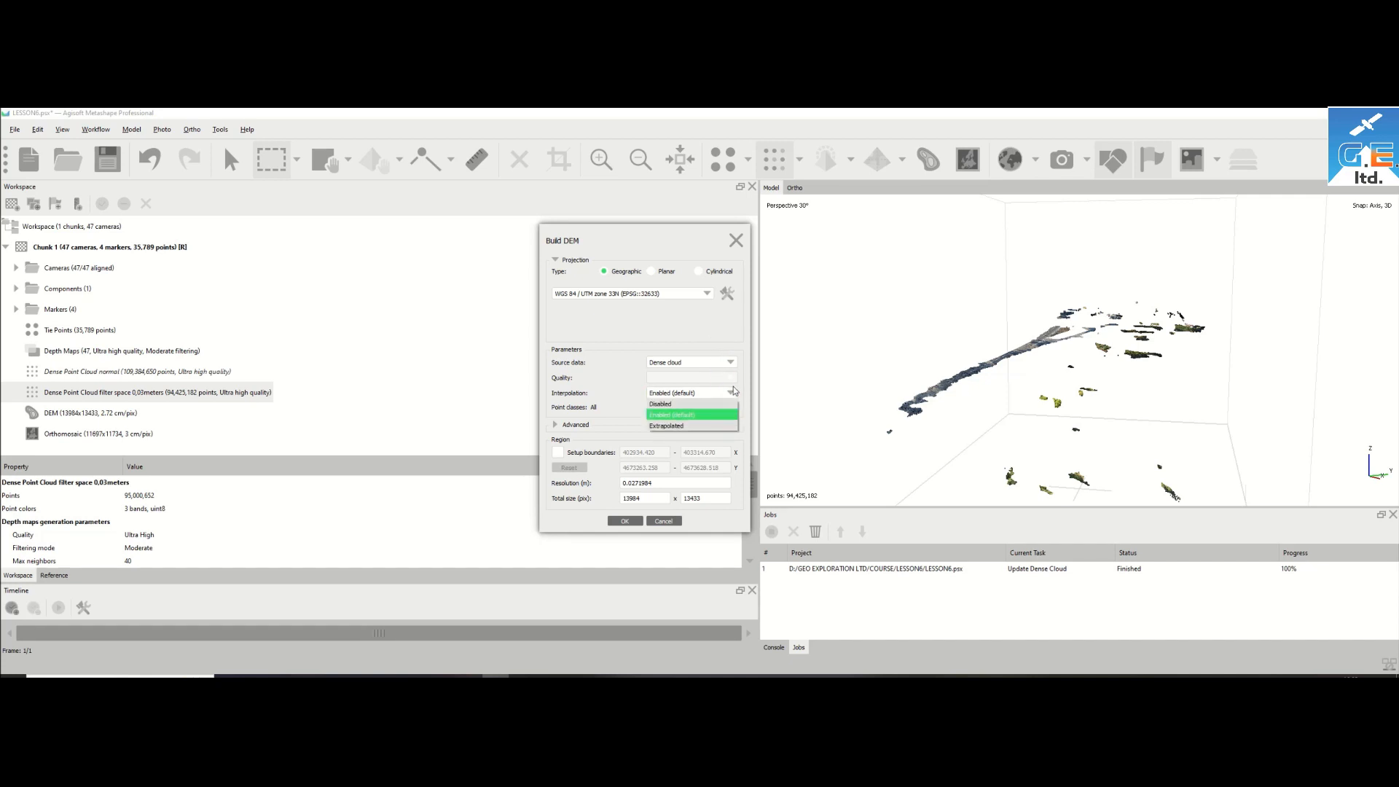
{"action": "left_click", "coordinate": [692, 427]}
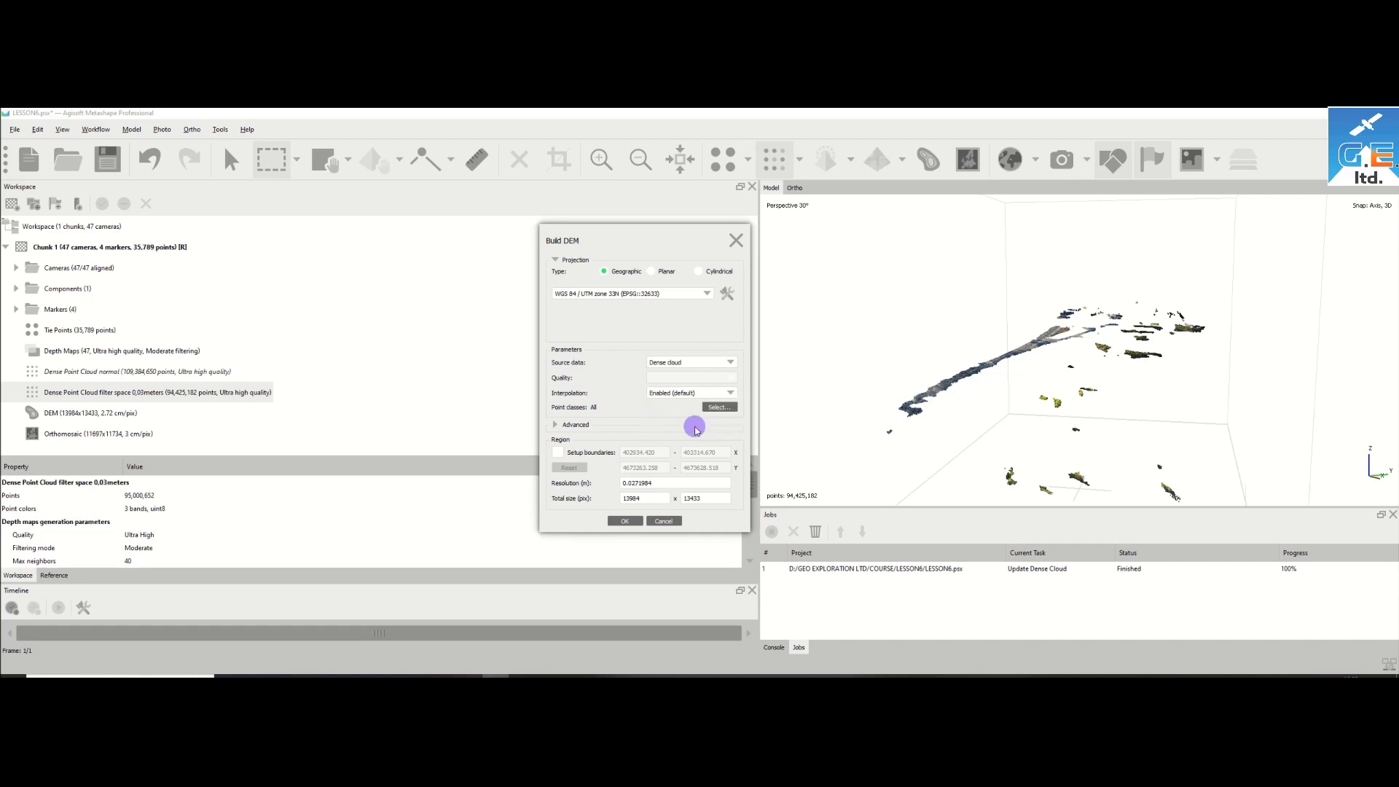
Step: Restrict the DEM point classes to Ground only, clearing Created (never classified) and Low Point (noise)
{"action": "left_click", "coordinate": [719, 409]}
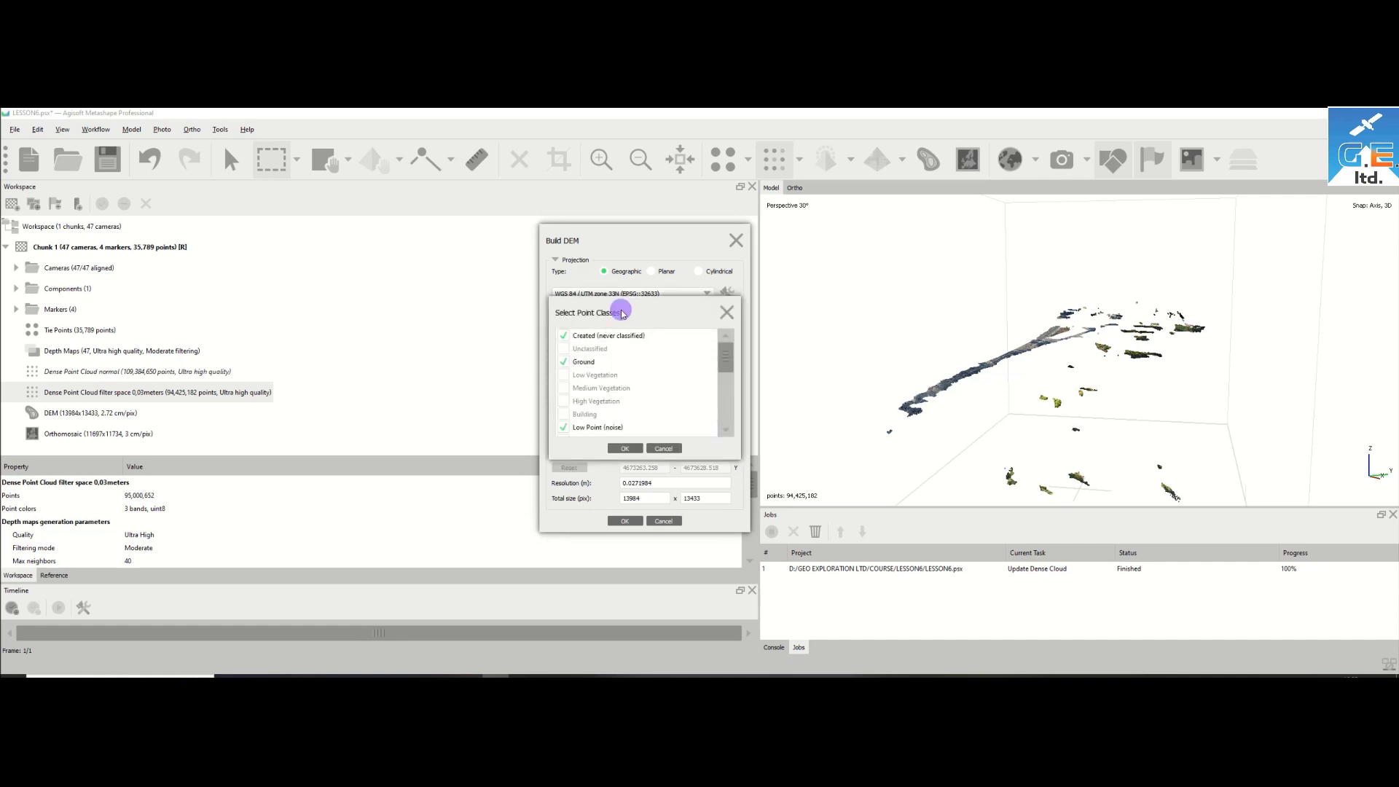
{"action": "left_click_drag", "start_coordinate": [619, 306], "coordinate": [534, 303]}
{"action": "left_click_drag", "start_coordinate": [644, 356], "coordinate": [645, 321]}
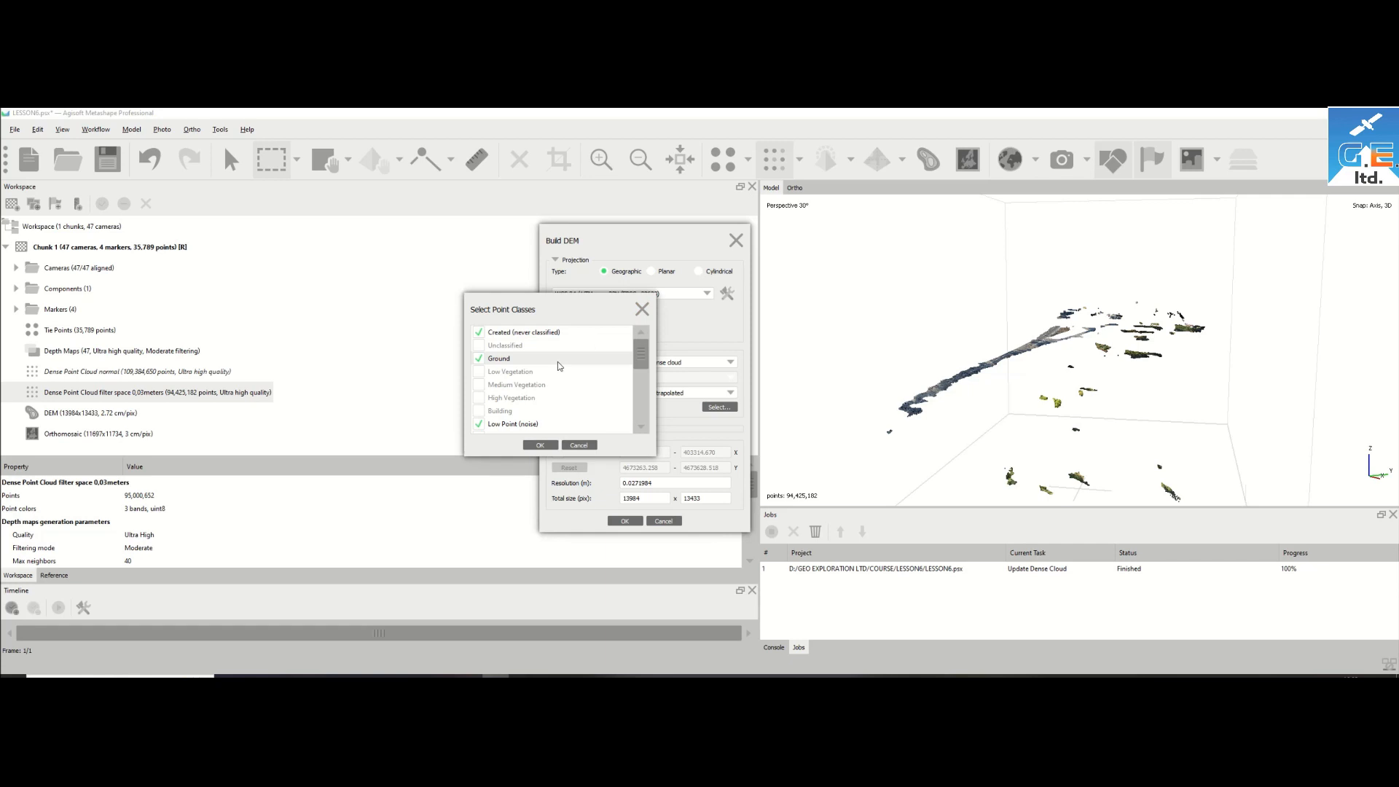
{"action": "left_click", "coordinate": [480, 333]}
{"action": "left_click", "coordinate": [480, 423]}
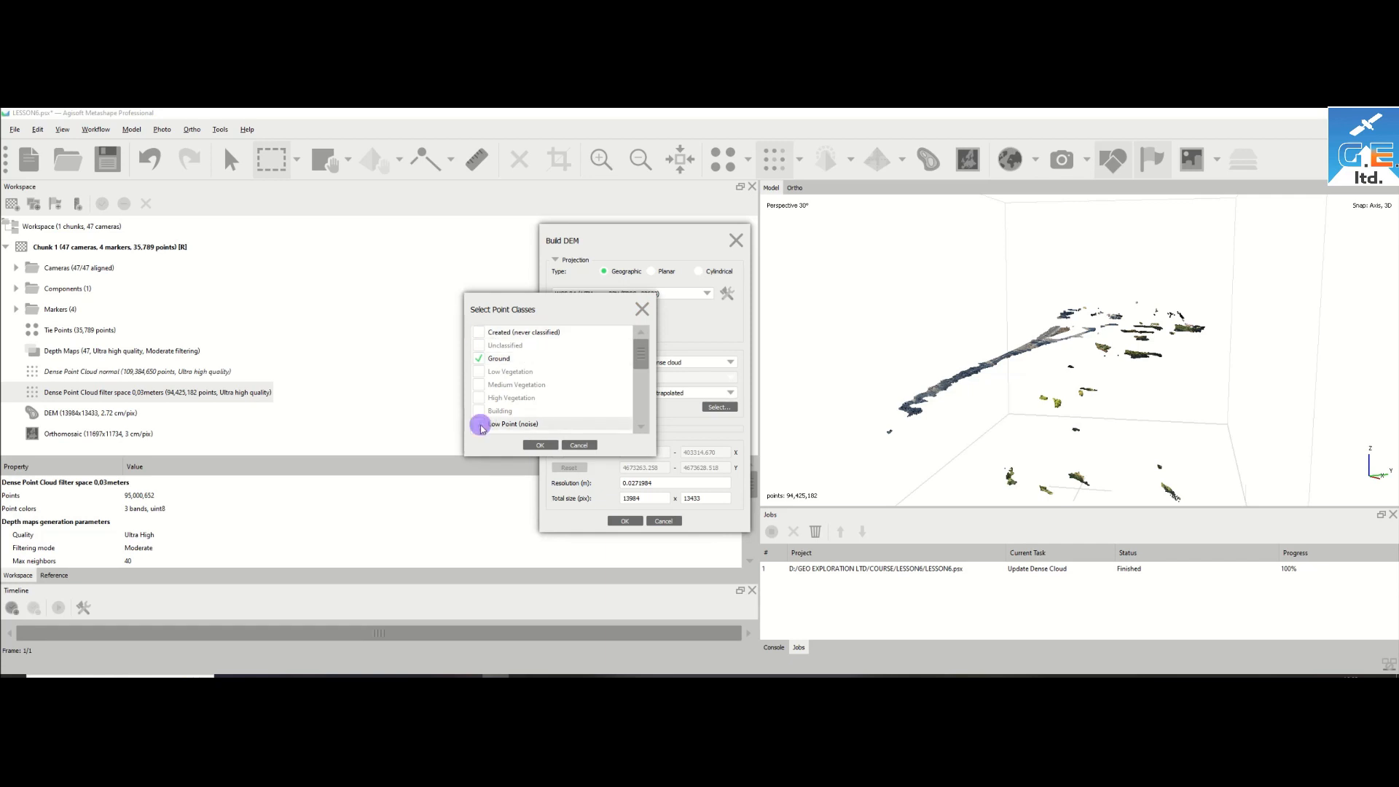
{"action": "mouse_move", "coordinate": [640, 357]}
{"action": "left_mouse_down"}
{"action": "mouse_move", "coordinate": [639, 379]}
{"action": "mouse_move", "coordinate": [643, 344]}
{"action": "left_mouse_up"}
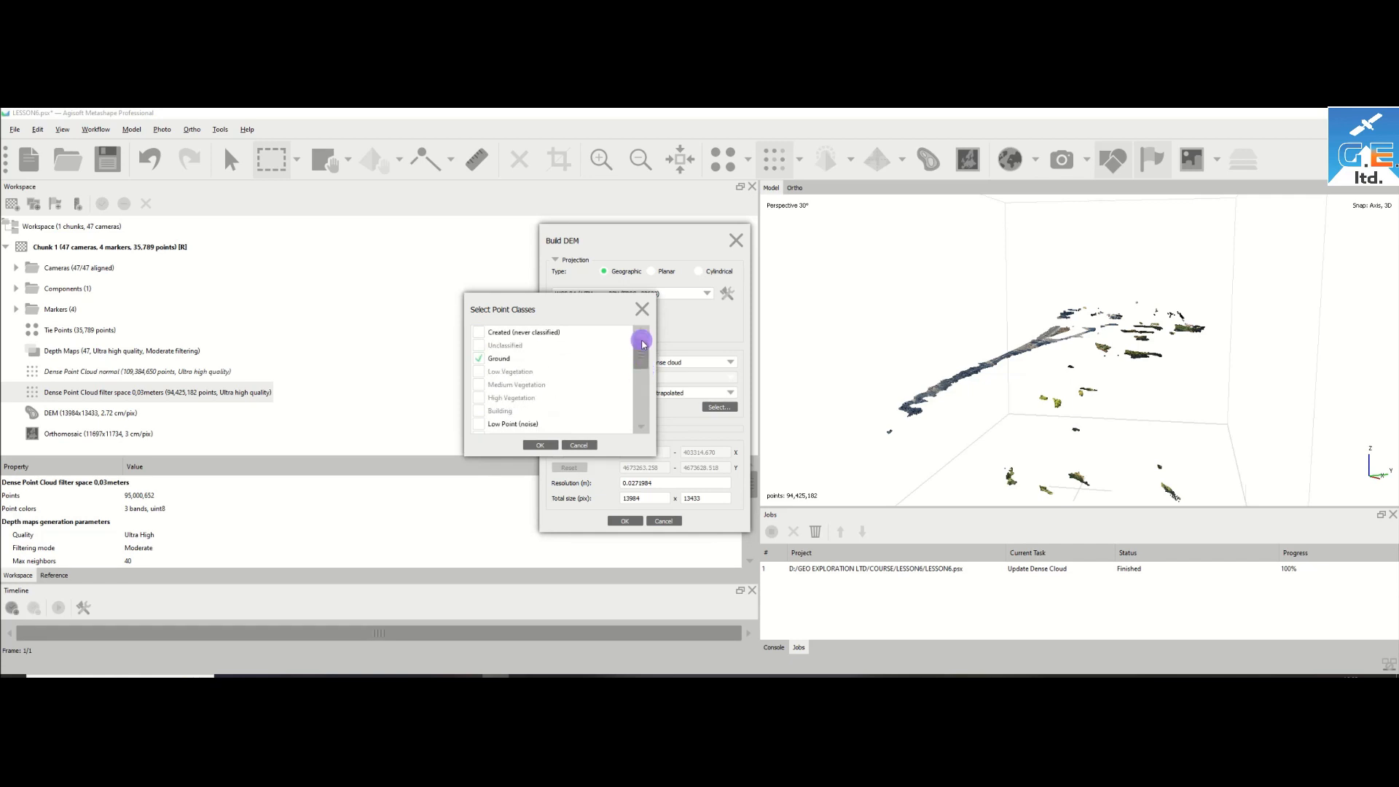
{"action": "left_click", "coordinate": [540, 445]}
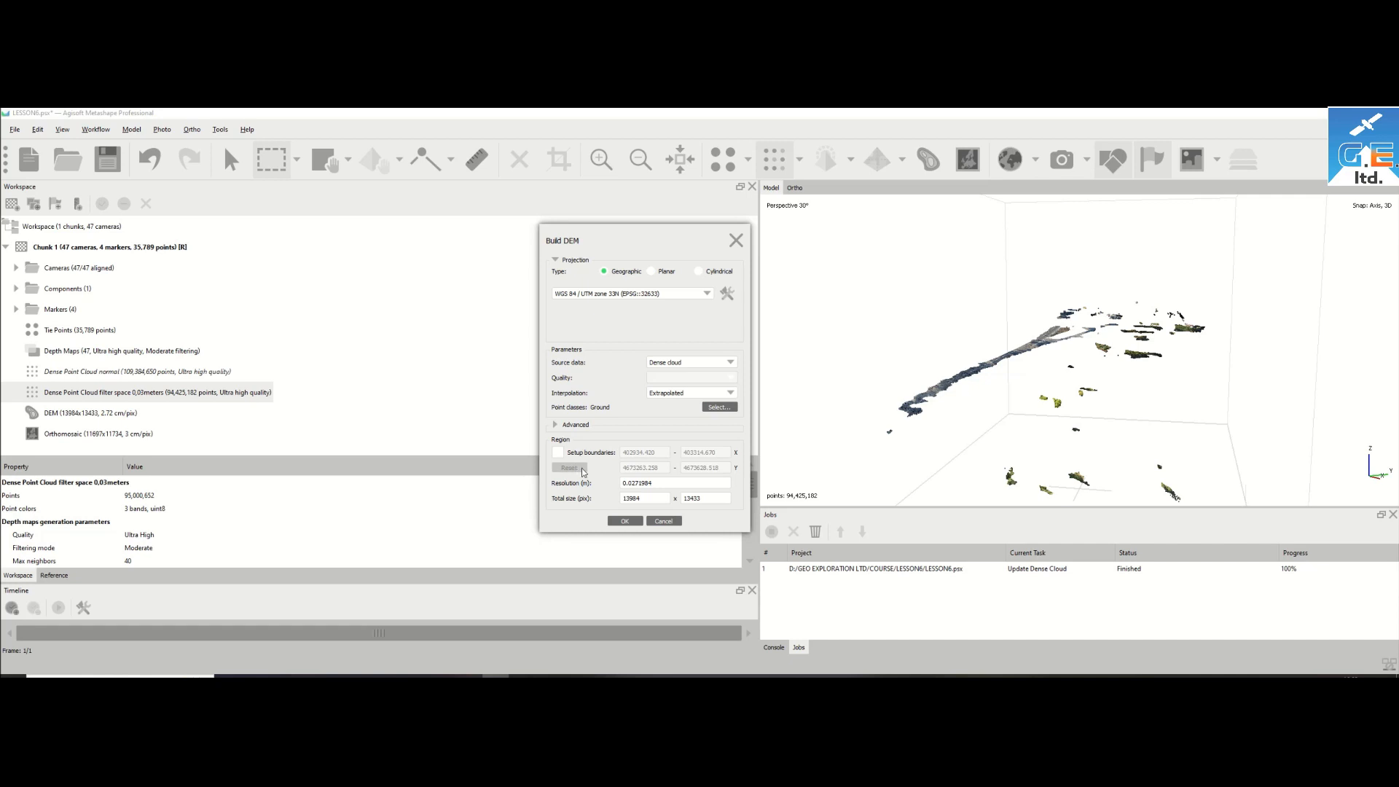
Step: Set the DEM interpolation back to Enabled (default)
{"action": "left_click", "coordinate": [666, 486]}
{"action": "left_click", "coordinate": [630, 484]}
{"action": "left_click", "coordinate": [658, 484]}
{"action": "left_click", "coordinate": [637, 484]}
{"action": "left_click_drag", "start_coordinate": [633, 484], "coordinate": [649, 484]}
{"action": "left_click", "coordinate": [708, 393]}
{"action": "left_click", "coordinate": [699, 415]}
Step: Enable the region boundaries setup and start building the DEM
{"action": "left_click", "coordinate": [633, 484]}
{"action": "left_click", "coordinate": [581, 455]}
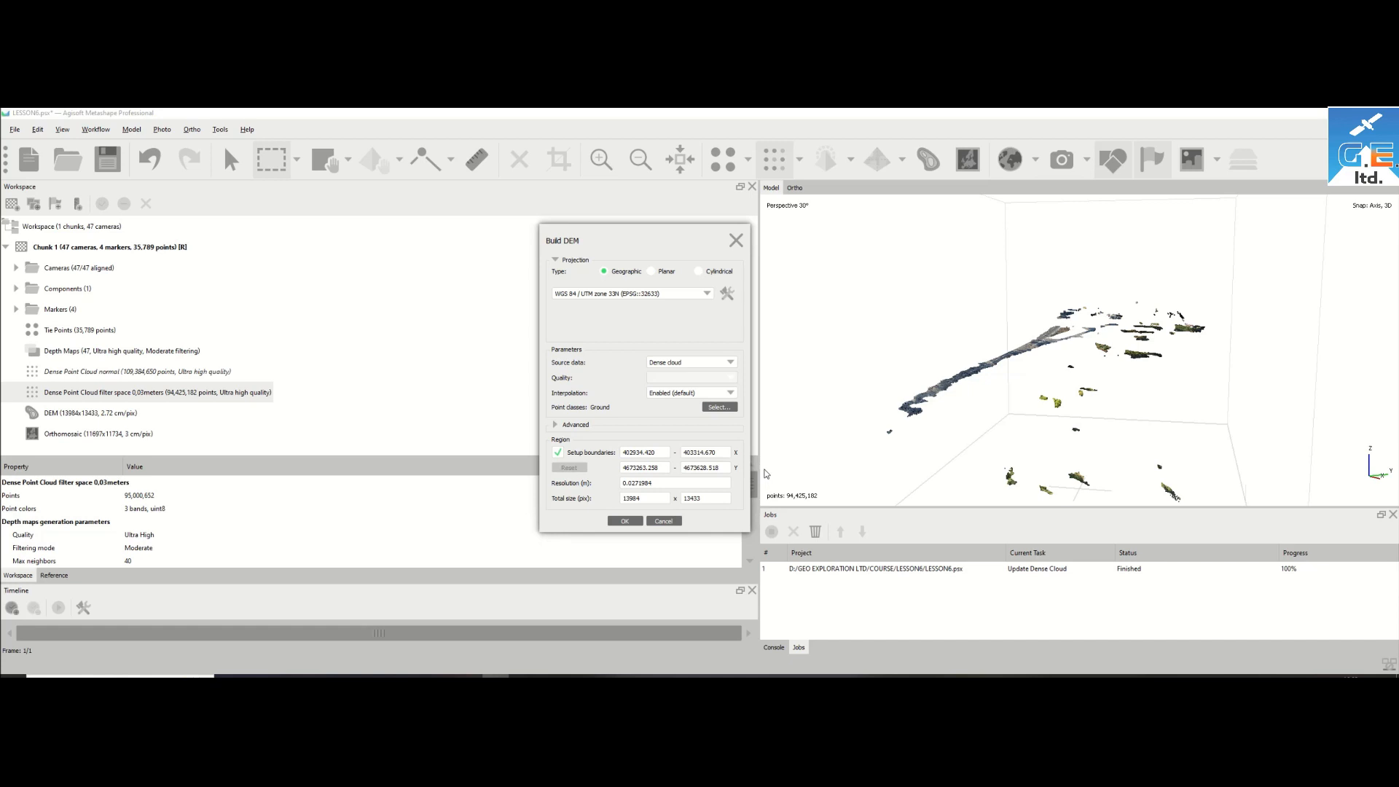
{"action": "left_click", "coordinate": [664, 522]}
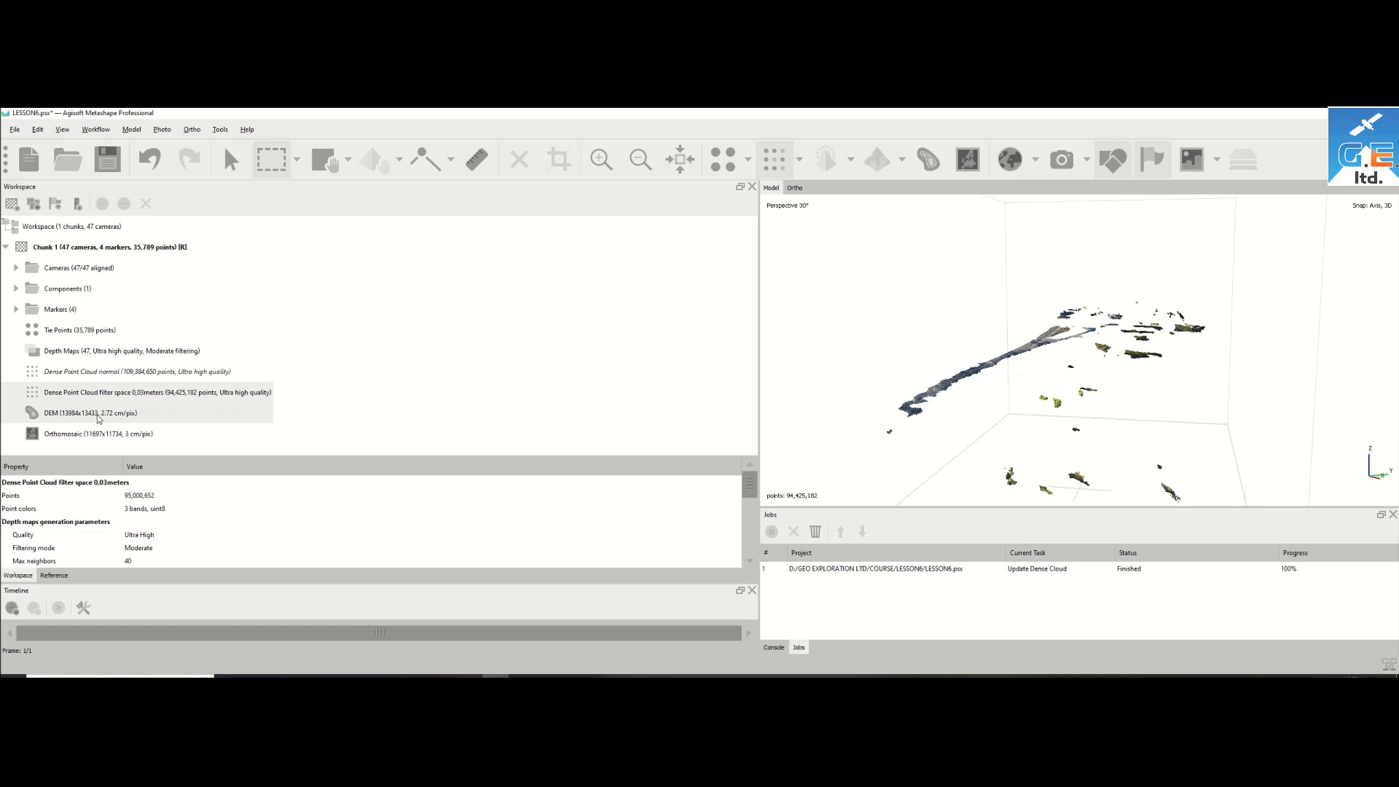
Step: Open the new DEM and inspect it at different zoom levels
{"action": "double_click", "coordinate": [96, 414]}
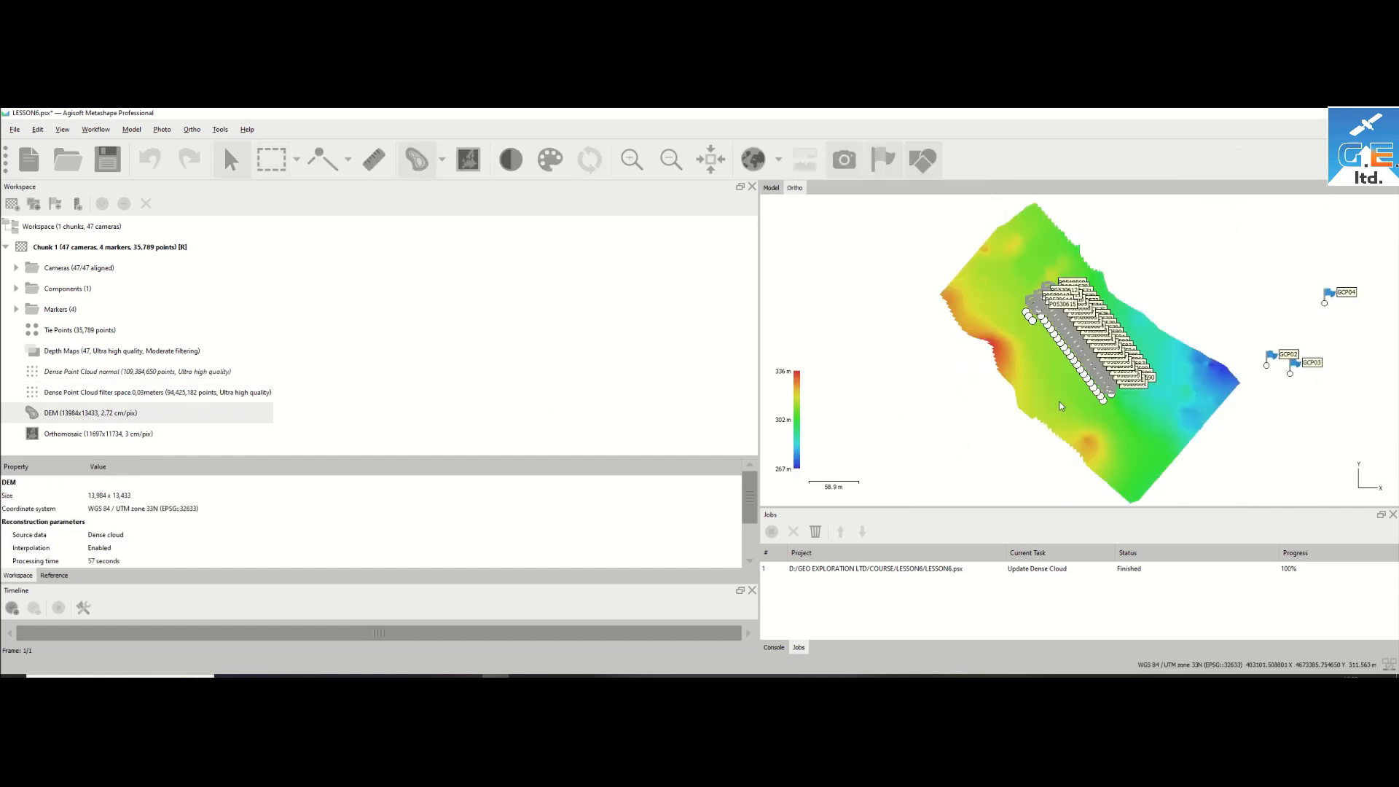
{"action": "scroll", "coordinate": [1125, 367], "scroll_direction": "up", "scroll_amount": 3}
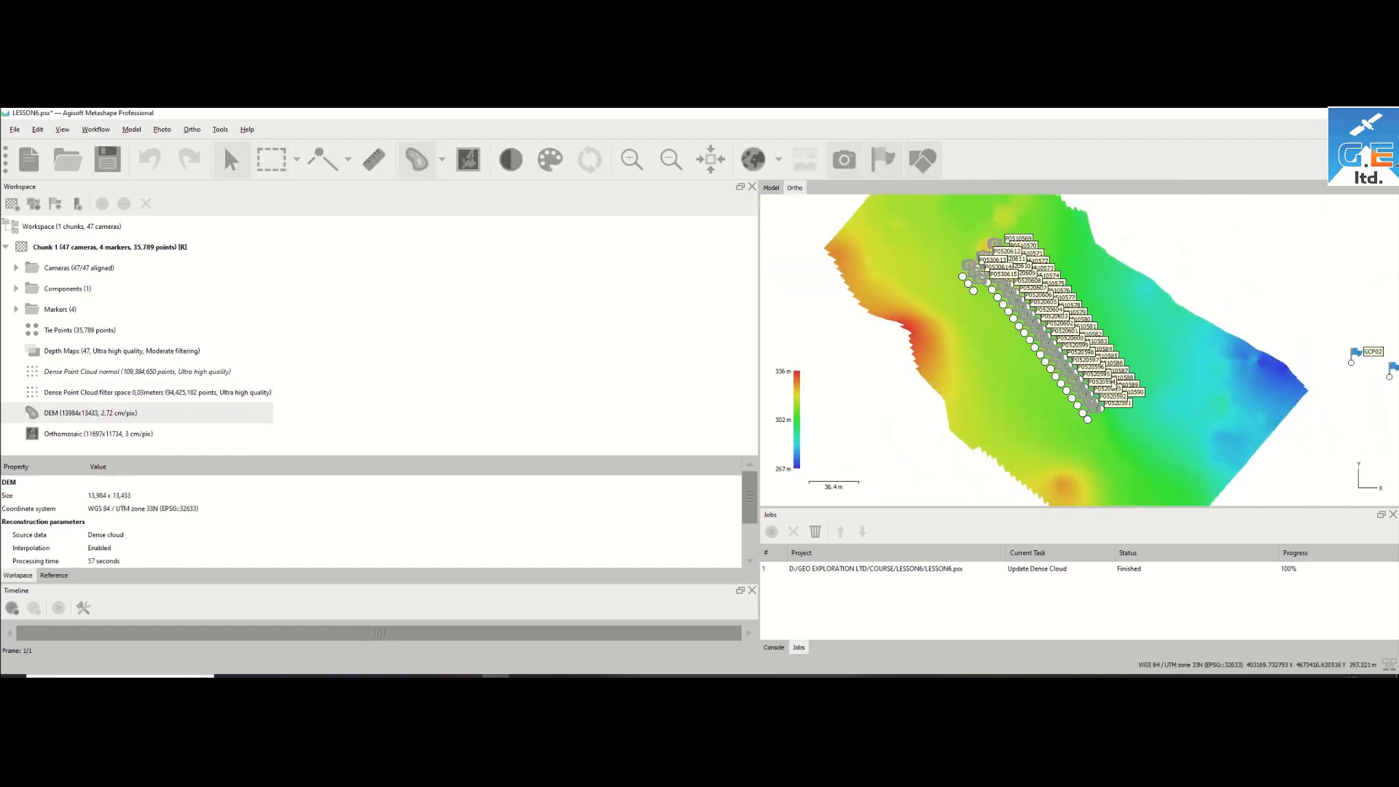
{"action": "scroll", "coordinate": [1100, 353], "scroll_direction": "up", "scroll_amount": 2}
{"action": "scroll", "coordinate": [1100, 353], "scroll_direction": "down", "scroll_amount": 3}
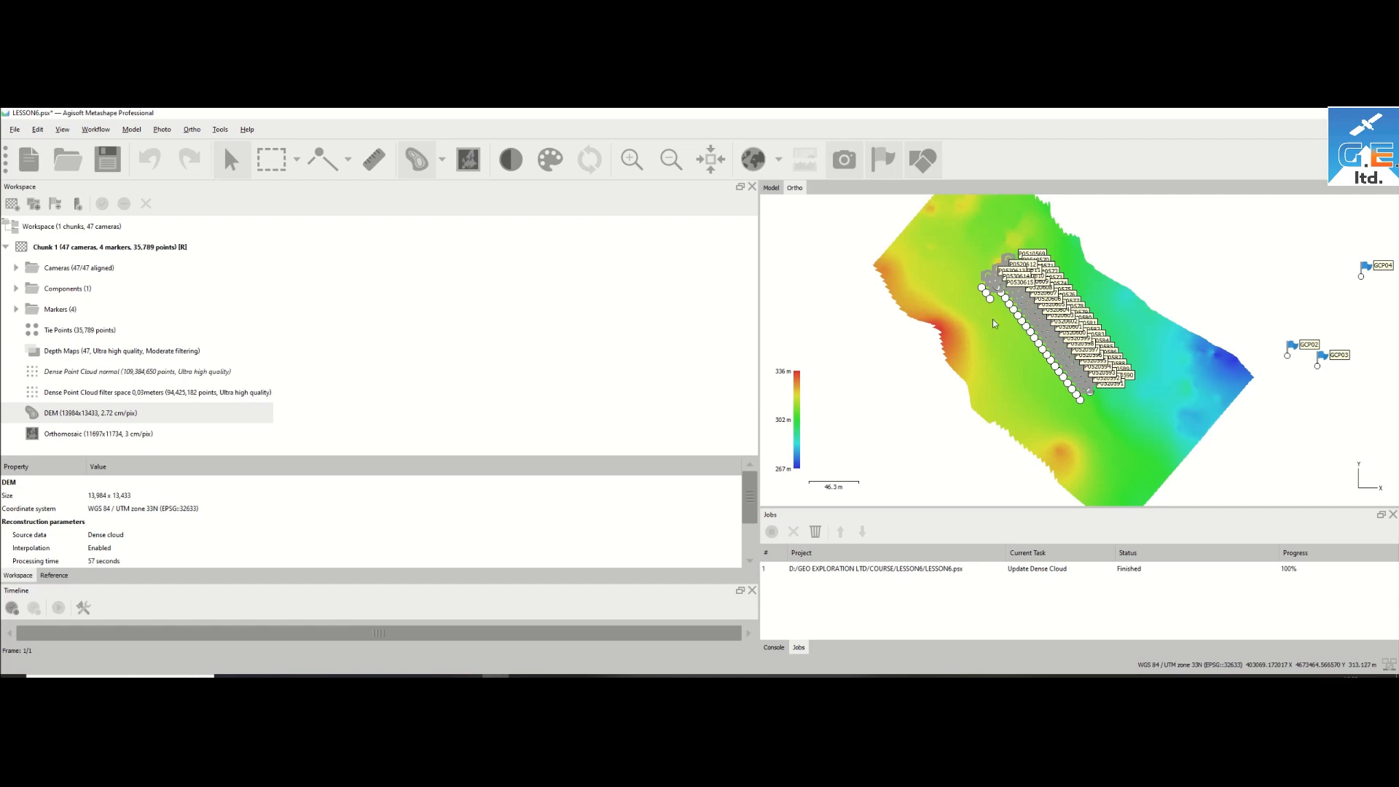
{"action": "scroll", "coordinate": [1003, 335], "scroll_direction": "down", "scroll_amount": 5}
{"action": "scroll", "coordinate": [1002, 331], "scroll_direction": "up", "scroll_amount": 5}
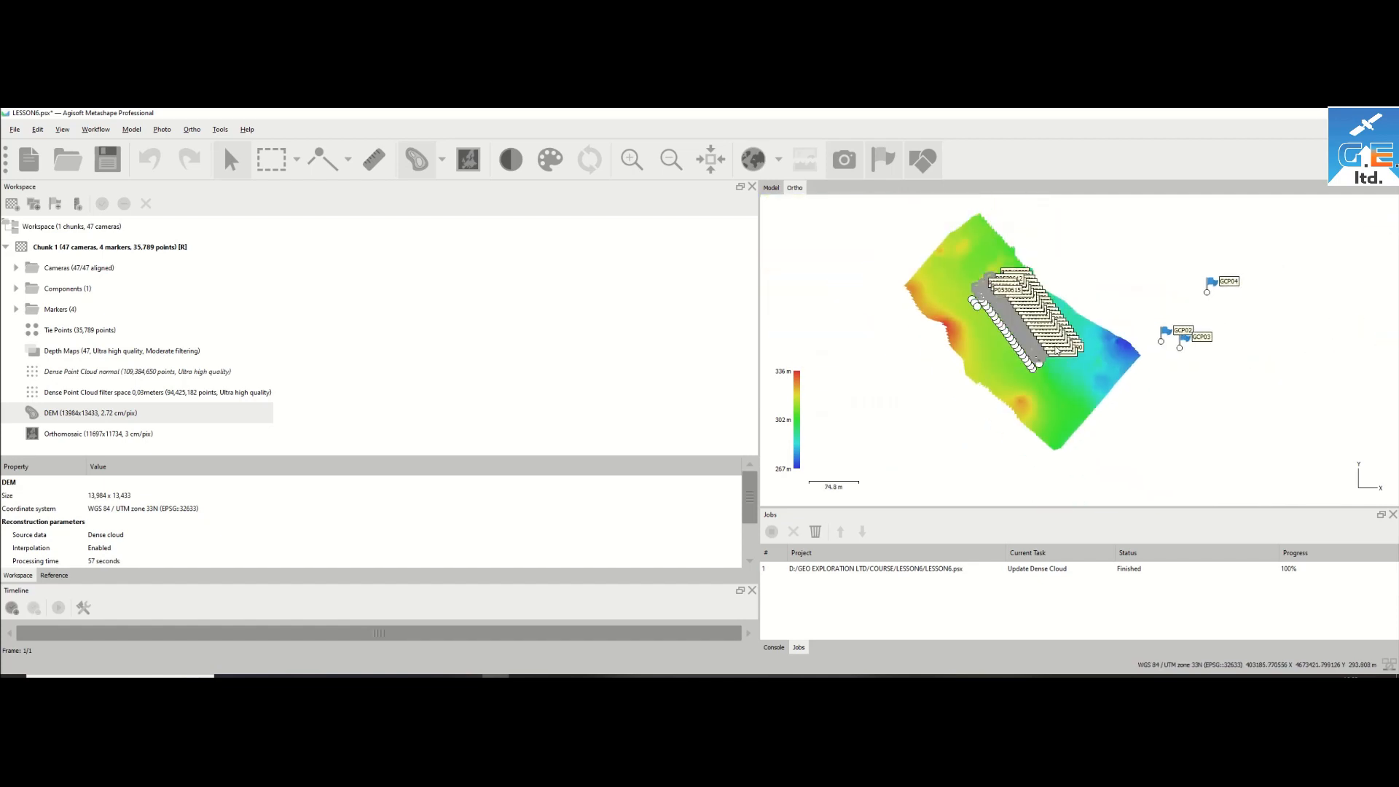
{"action": "scroll", "coordinate": [1055, 350], "scroll_direction": "down", "scroll_amount": 2}
{"action": "scroll", "coordinate": [1055, 350], "scroll_direction": "up", "scroll_amount": 3}
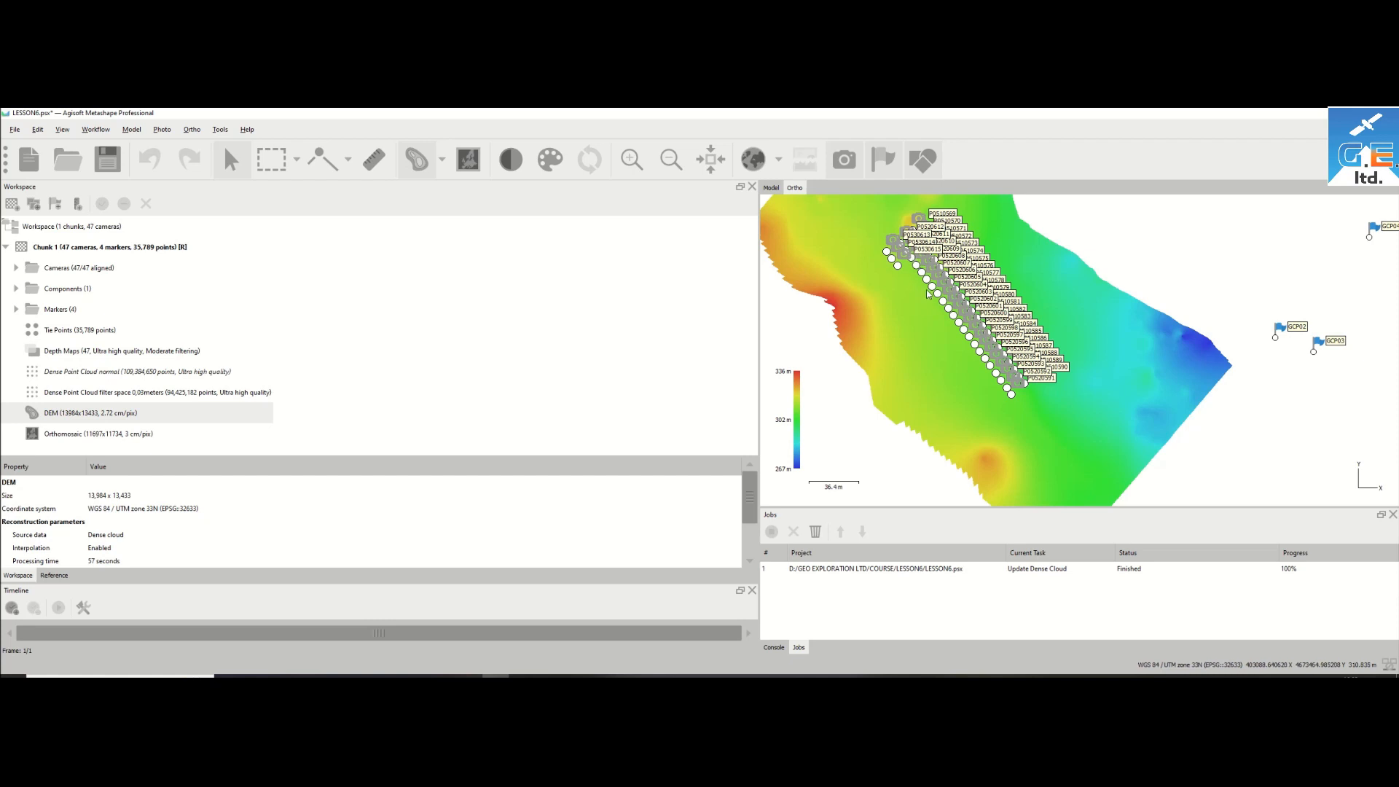
{"action": "left_click", "coordinate": [958, 325]}
{"action": "left_click", "coordinate": [984, 361]}
Step: Hide the Reference pane
{"action": "left_click", "coordinate": [63, 129]}
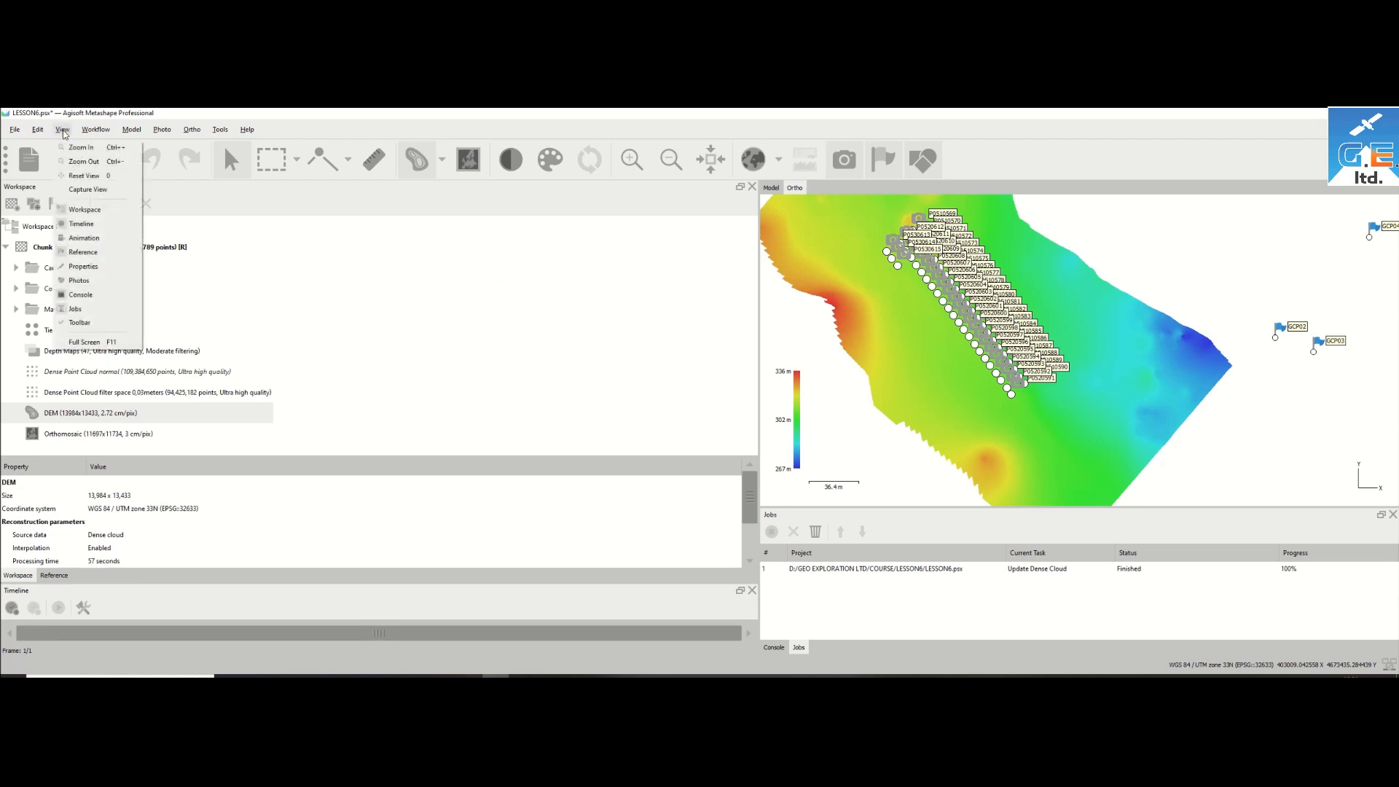
{"action": "left_click", "coordinate": [113, 253]}
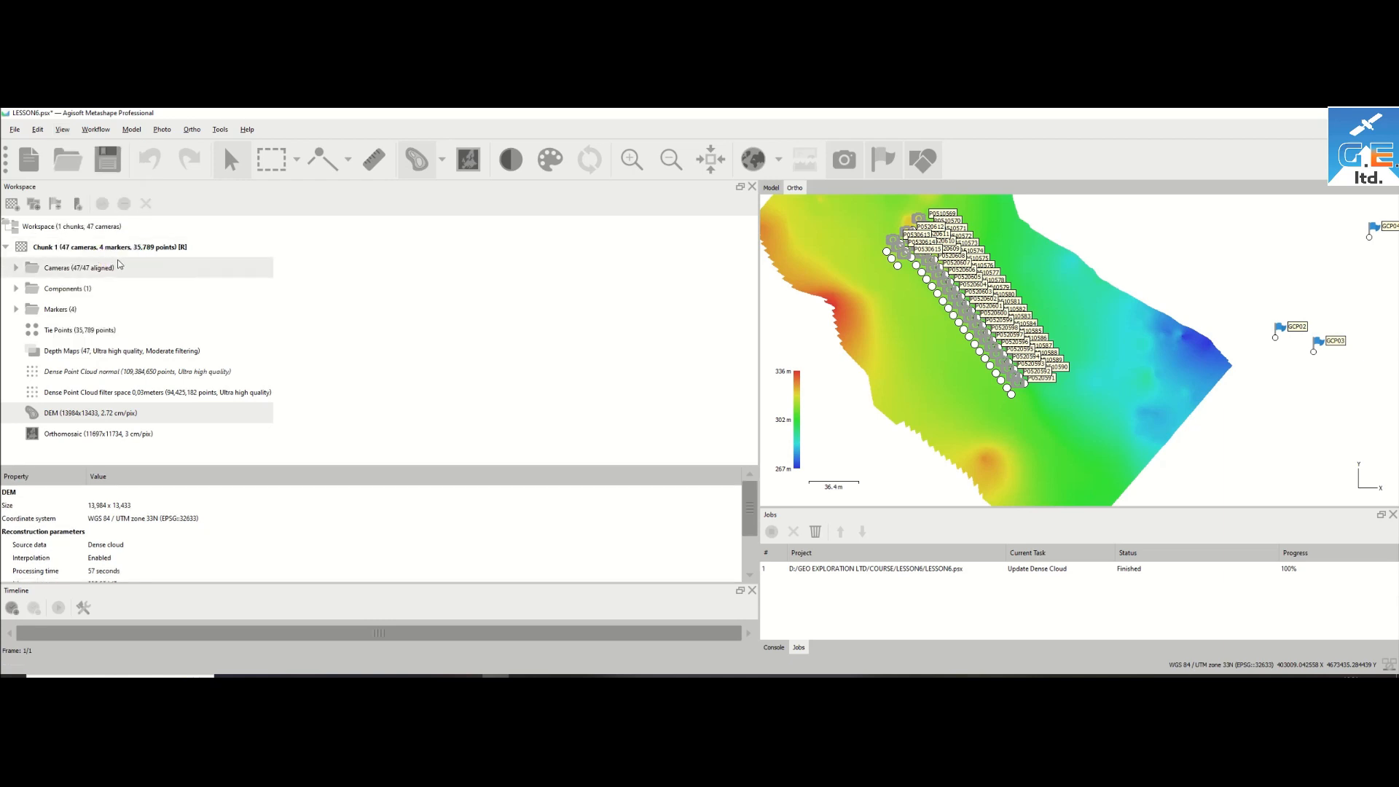
{"action": "left_click", "coordinate": [63, 130]}
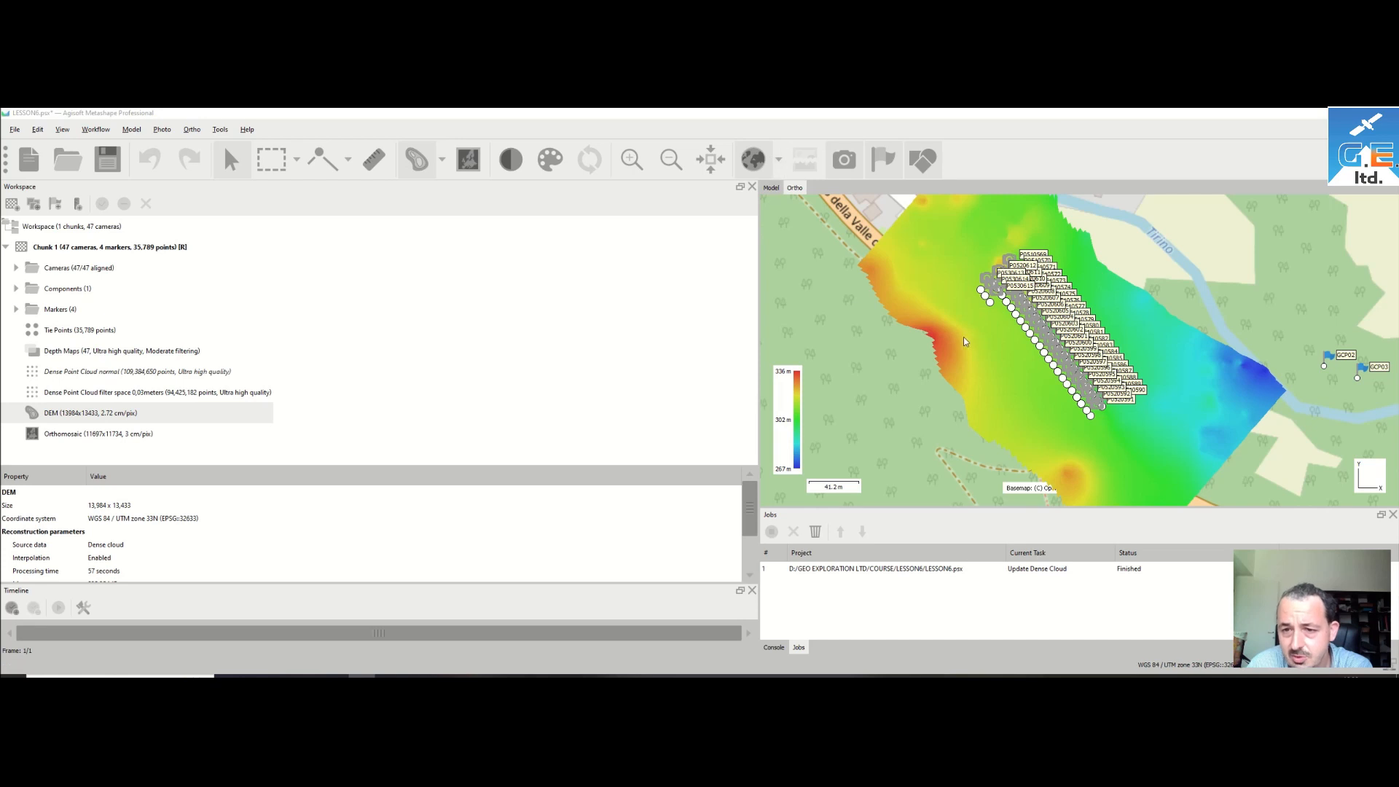
Step: Switch the basemap under the DEM to the satellite layer
{"action": "left_click", "coordinate": [780, 161]}
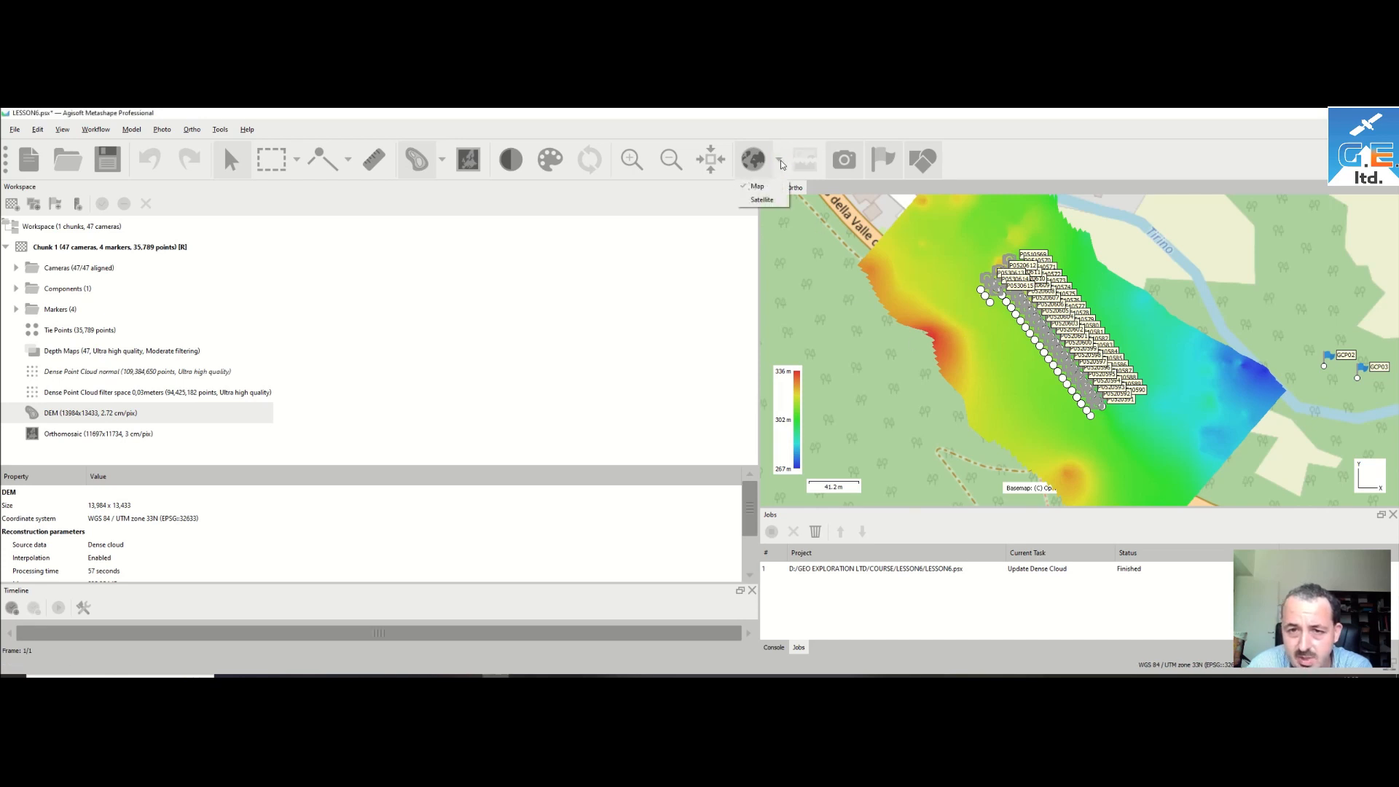
{"action": "left_click", "coordinate": [765, 202]}
{"action": "scroll", "coordinate": [1141, 363], "scroll_direction": "up", "scroll_amount": 1}
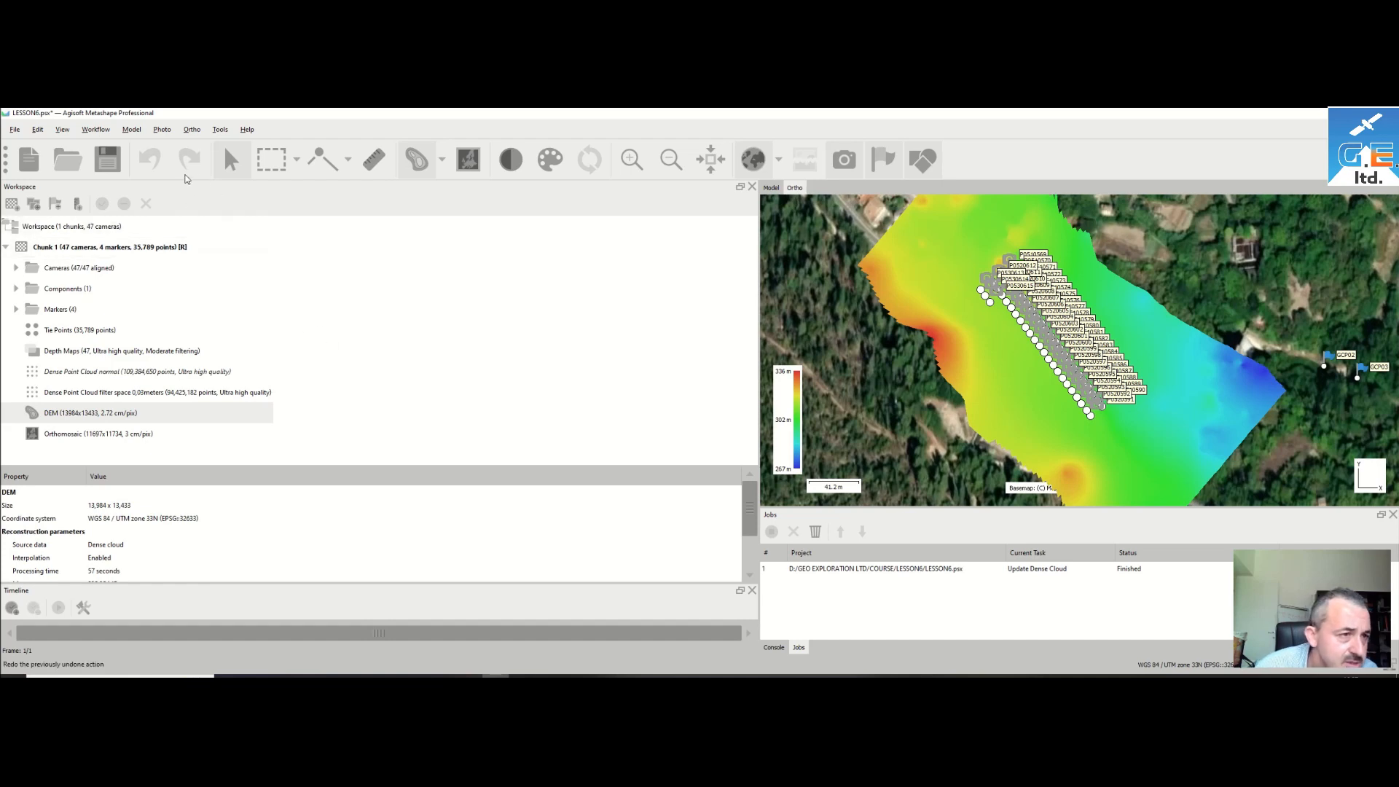
Step: Generate contour lines from the DEM
{"action": "right_click", "coordinate": [220, 416]}
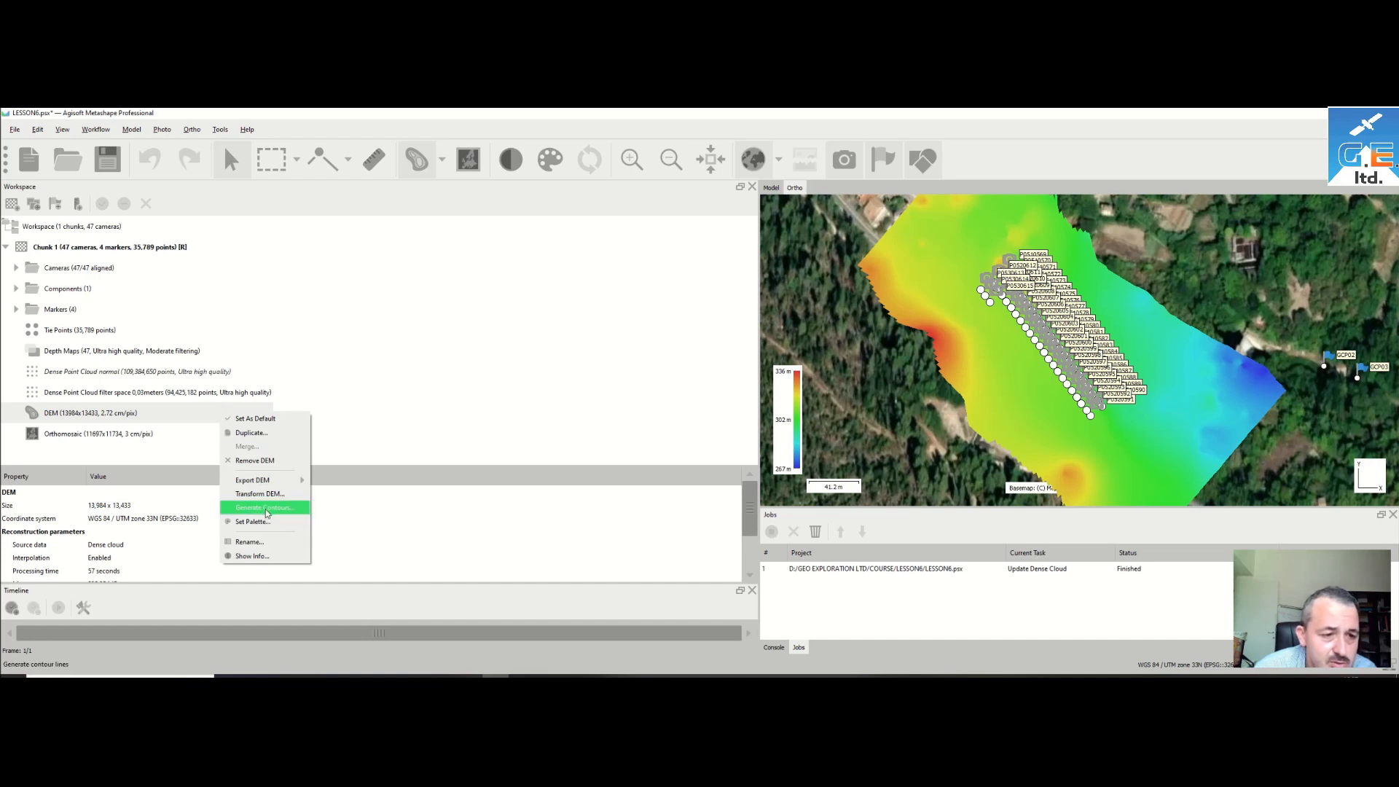
{"action": "right_click", "coordinate": [189, 416]}
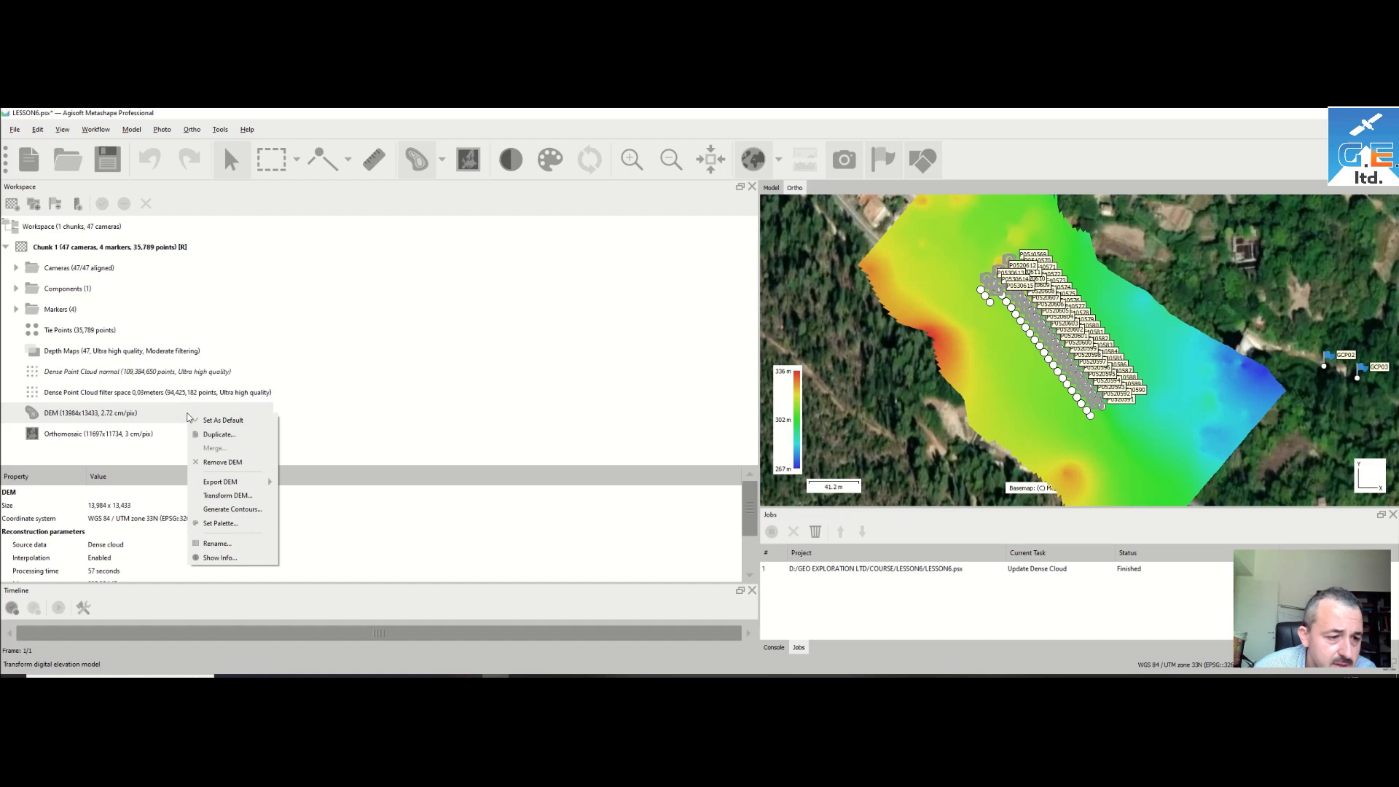
{"action": "left_click", "coordinate": [247, 510]}
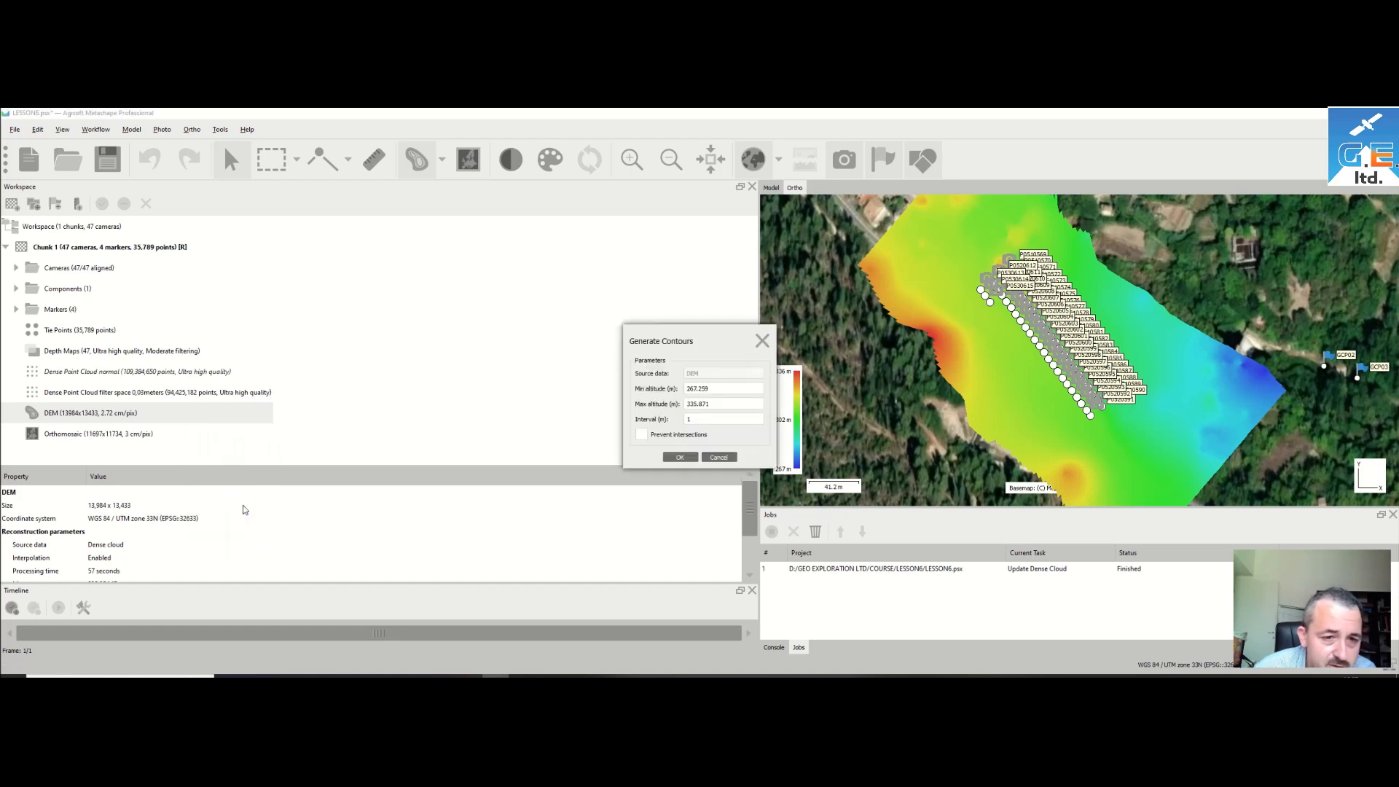
{"action": "left_click", "coordinate": [683, 420]}
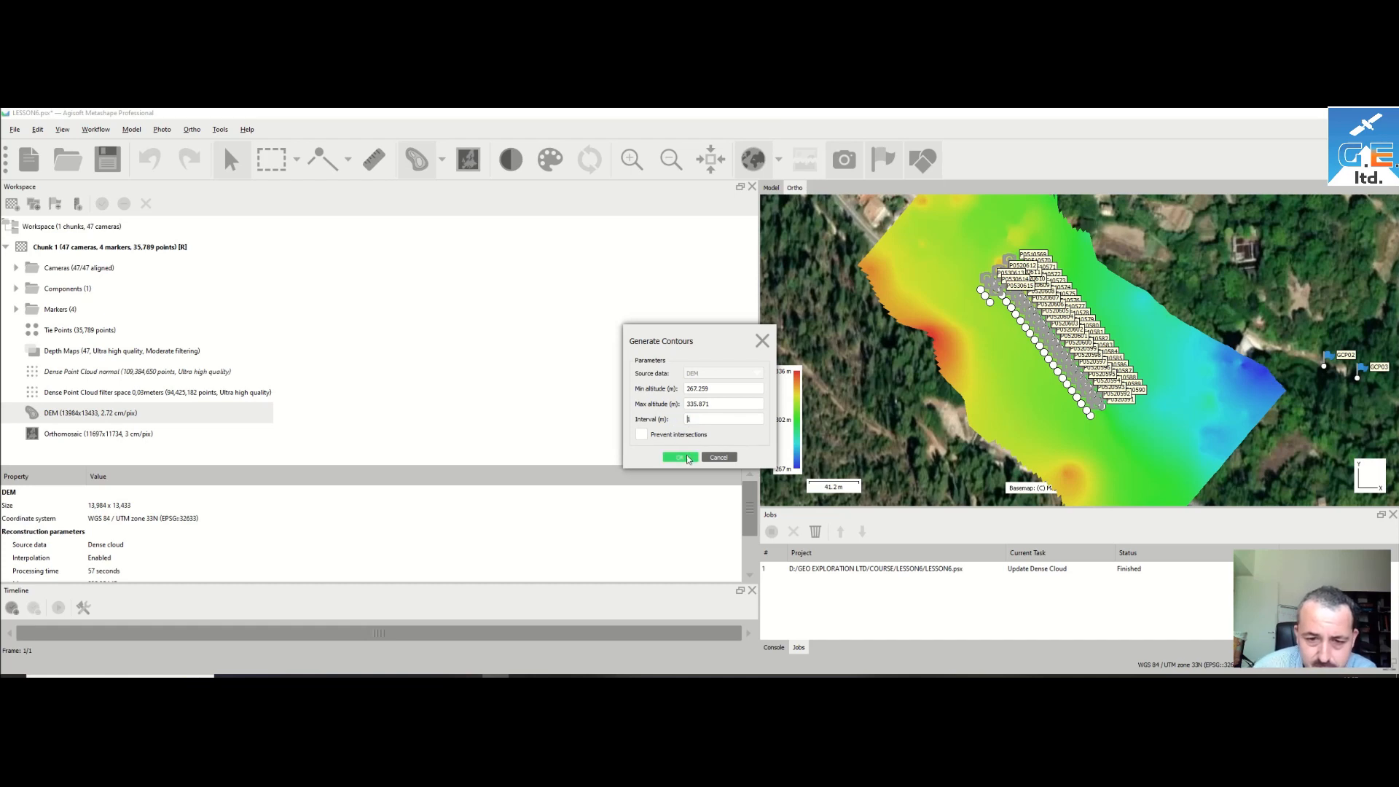
{"action": "left_click", "coordinate": [687, 438]}
{"action": "left_click", "coordinate": [680, 457]}
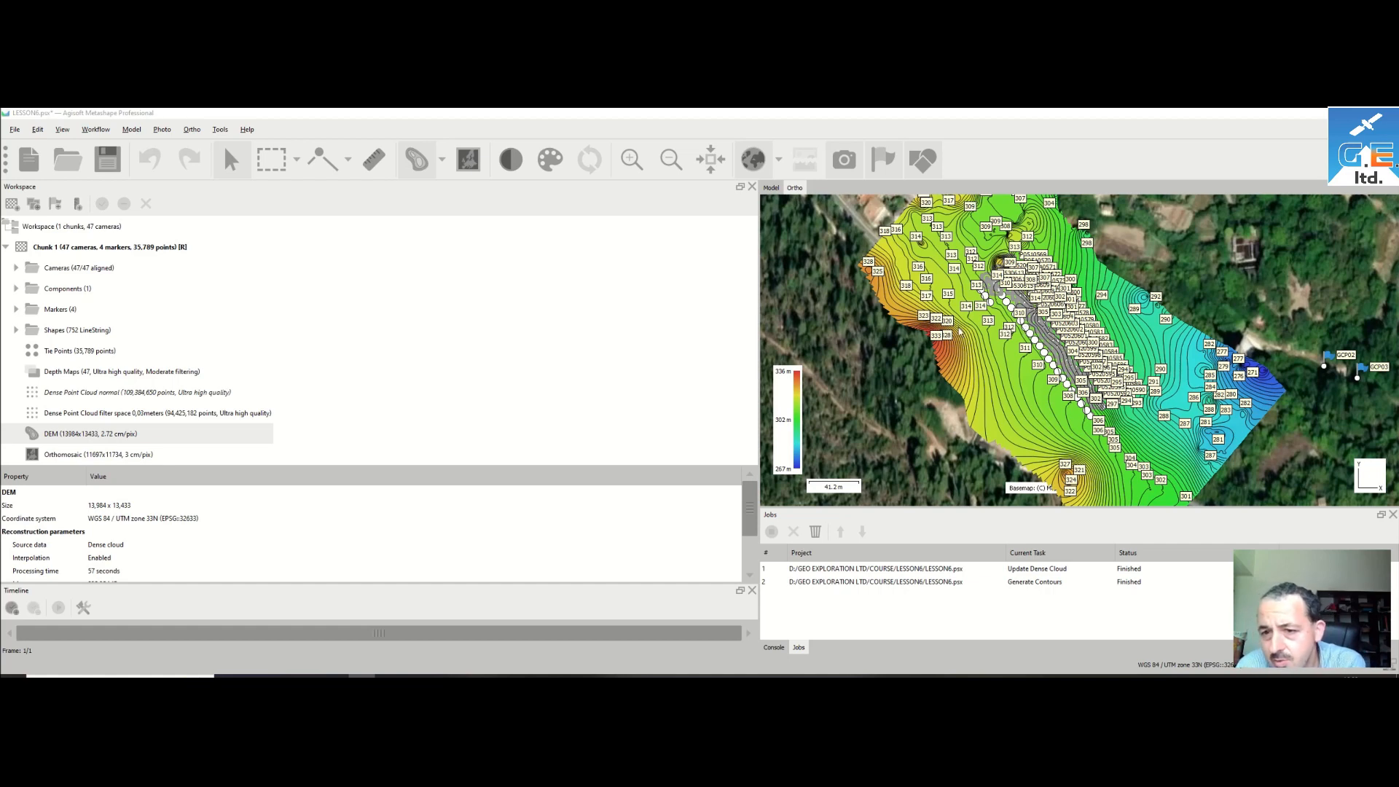
Step: Inspect the contour lines by zooming, panning and selecting individual contours
{"action": "scroll", "coordinate": [962, 281], "scroll_direction": "up", "scroll_amount": 3}
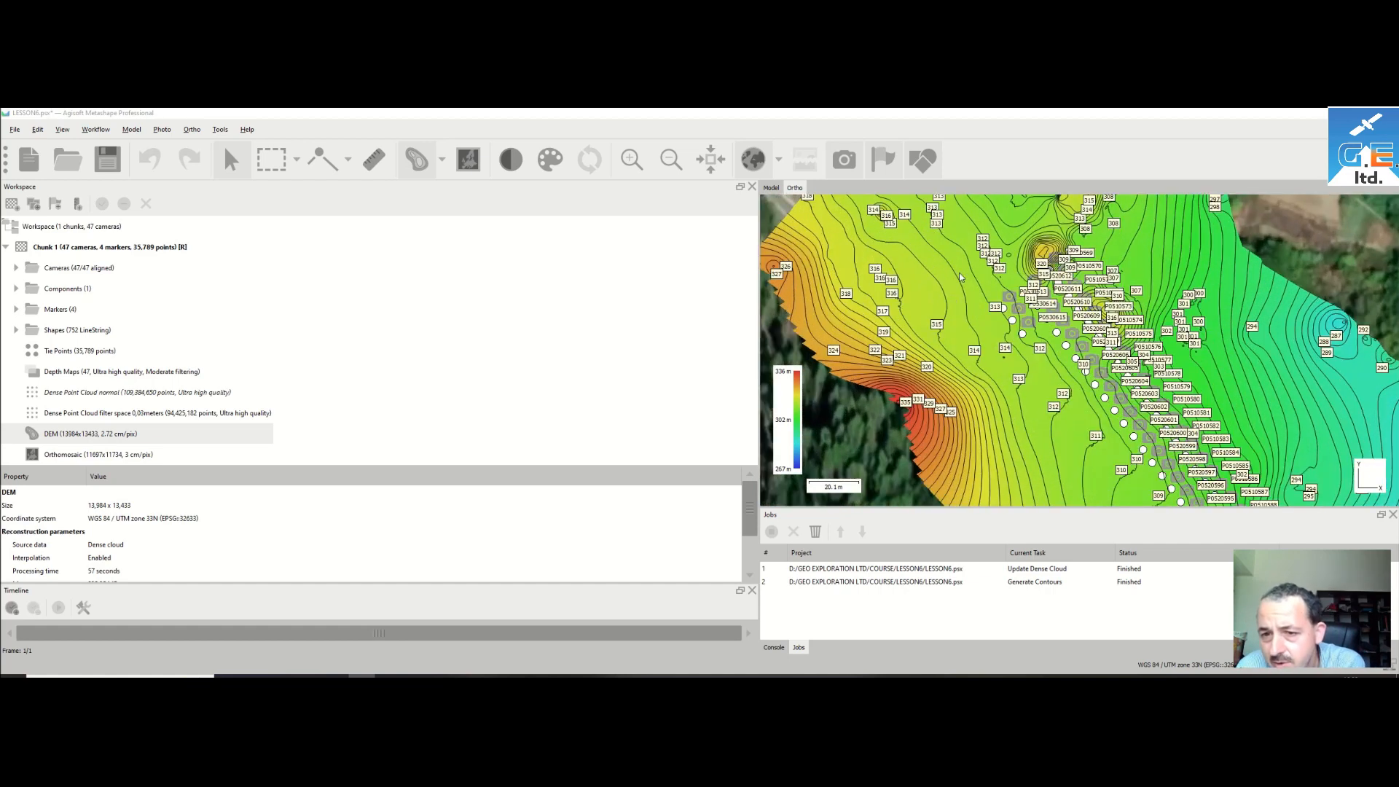
{"action": "scroll", "coordinate": [960, 277], "scroll_direction": "down", "scroll_amount": 1}
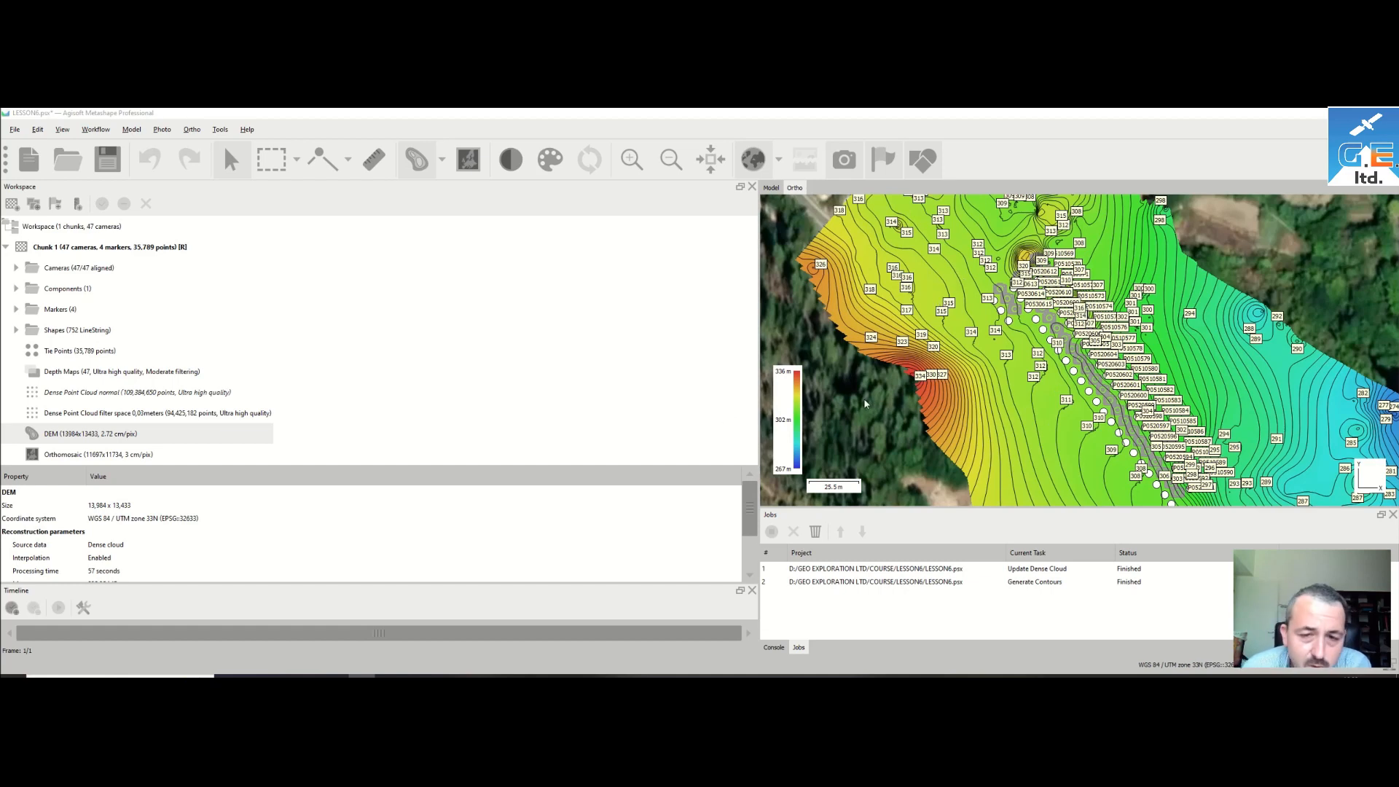
{"action": "scroll", "coordinate": [957, 397], "scroll_direction": "down", "scroll_amount": 1}
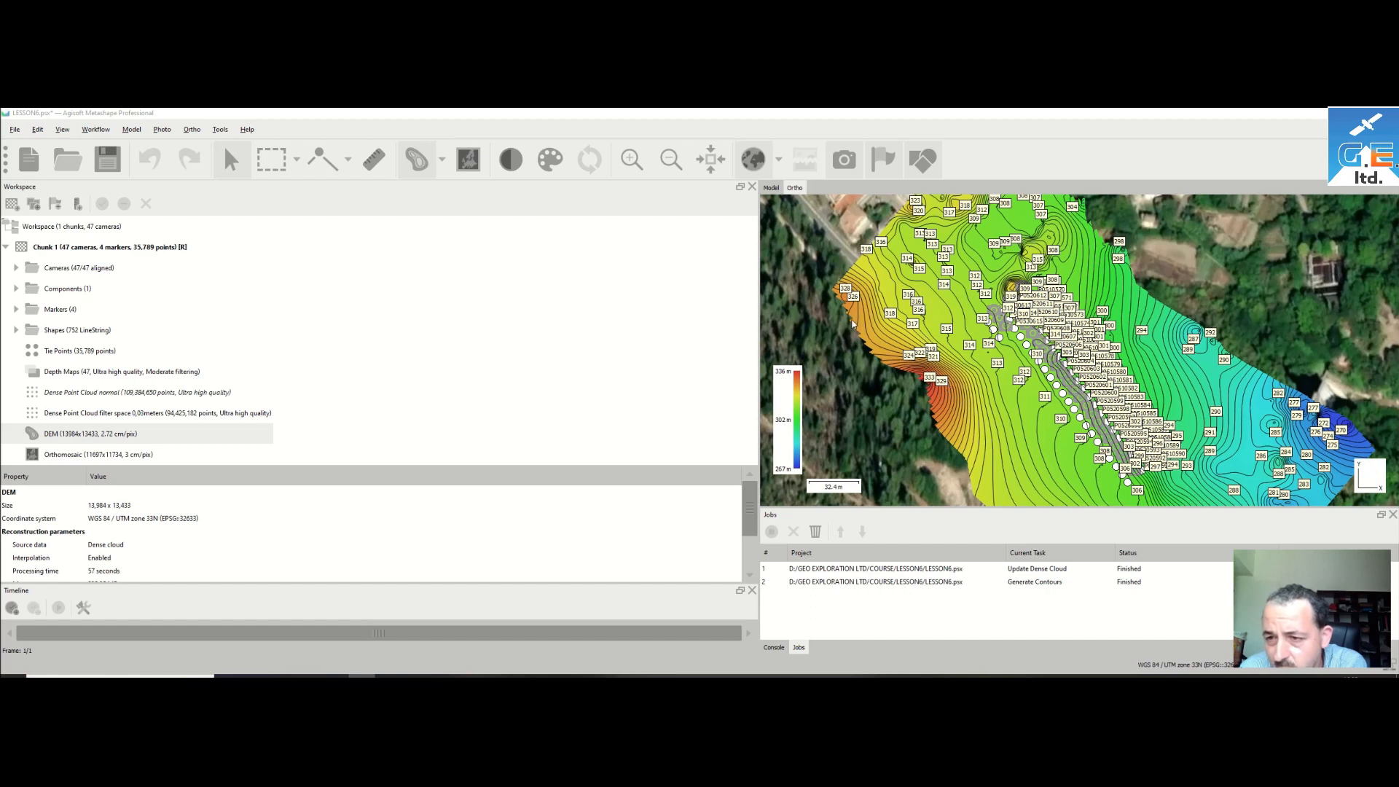
{"action": "left_click", "coordinate": [1179, 379]}
{"action": "left_click_drag", "start_coordinate": [1179, 379], "coordinate": [1092, 318]}
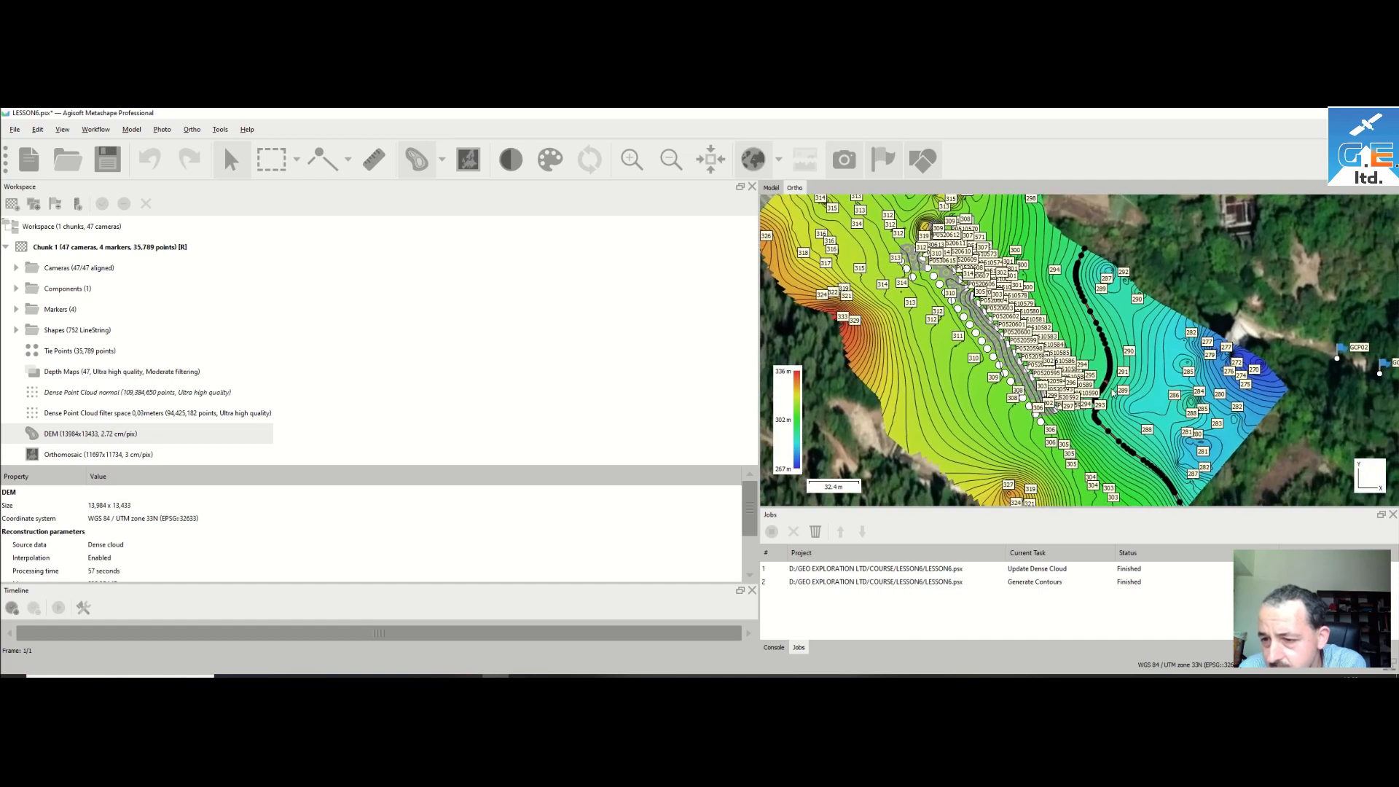
{"action": "left_click", "coordinate": [1132, 385]}
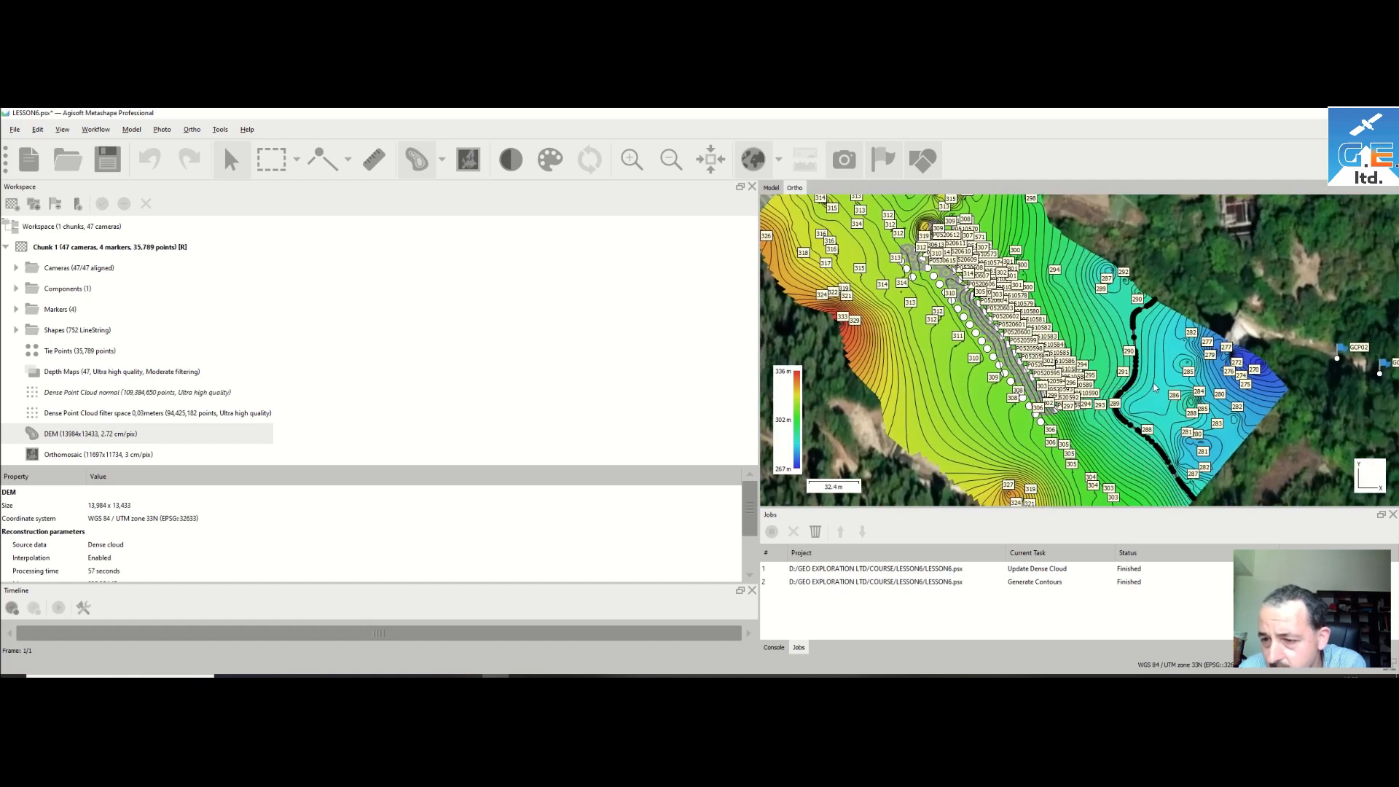
{"action": "left_click", "coordinate": [1156, 386]}
{"action": "left_click", "coordinate": [1172, 377]}
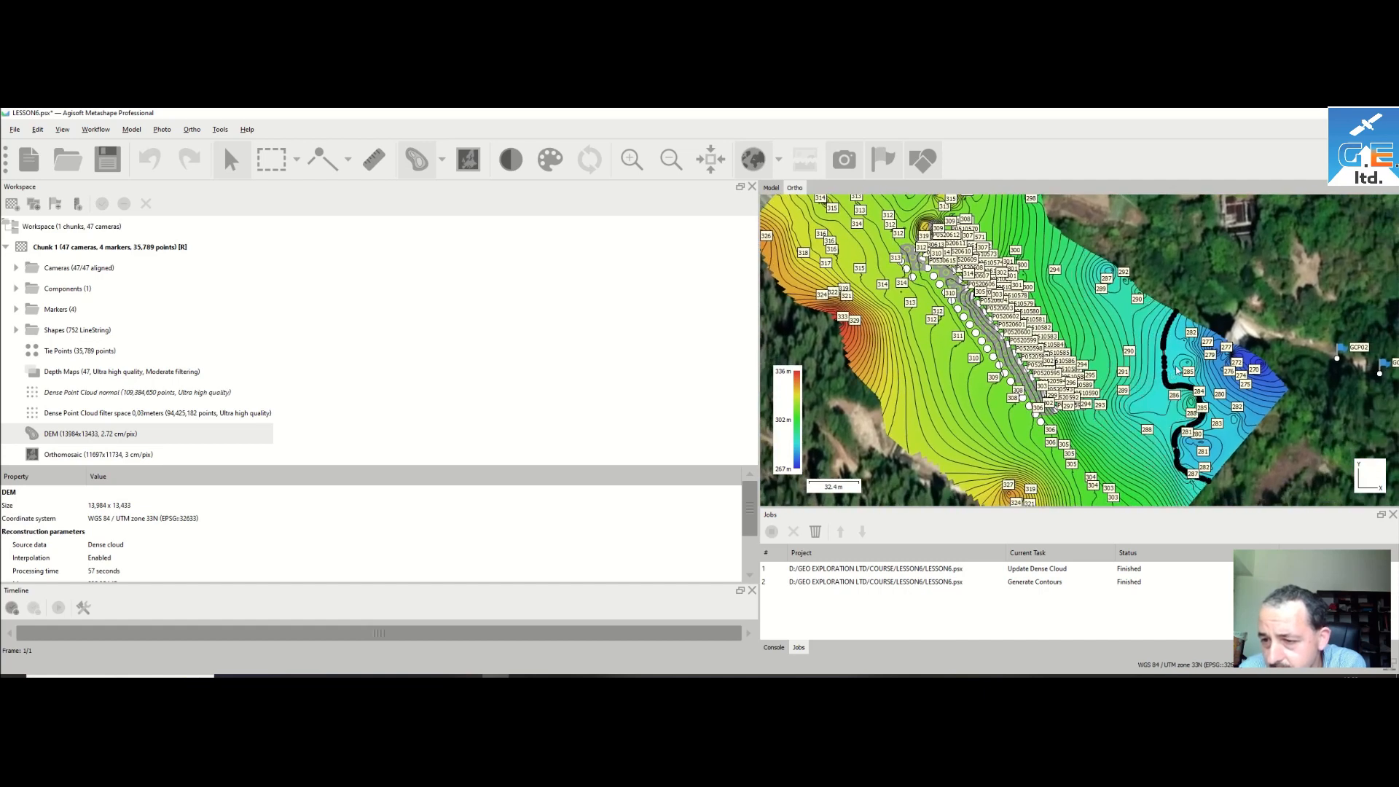
{"action": "left_click", "coordinate": [1176, 366]}
{"action": "left_click", "coordinate": [1202, 351]}
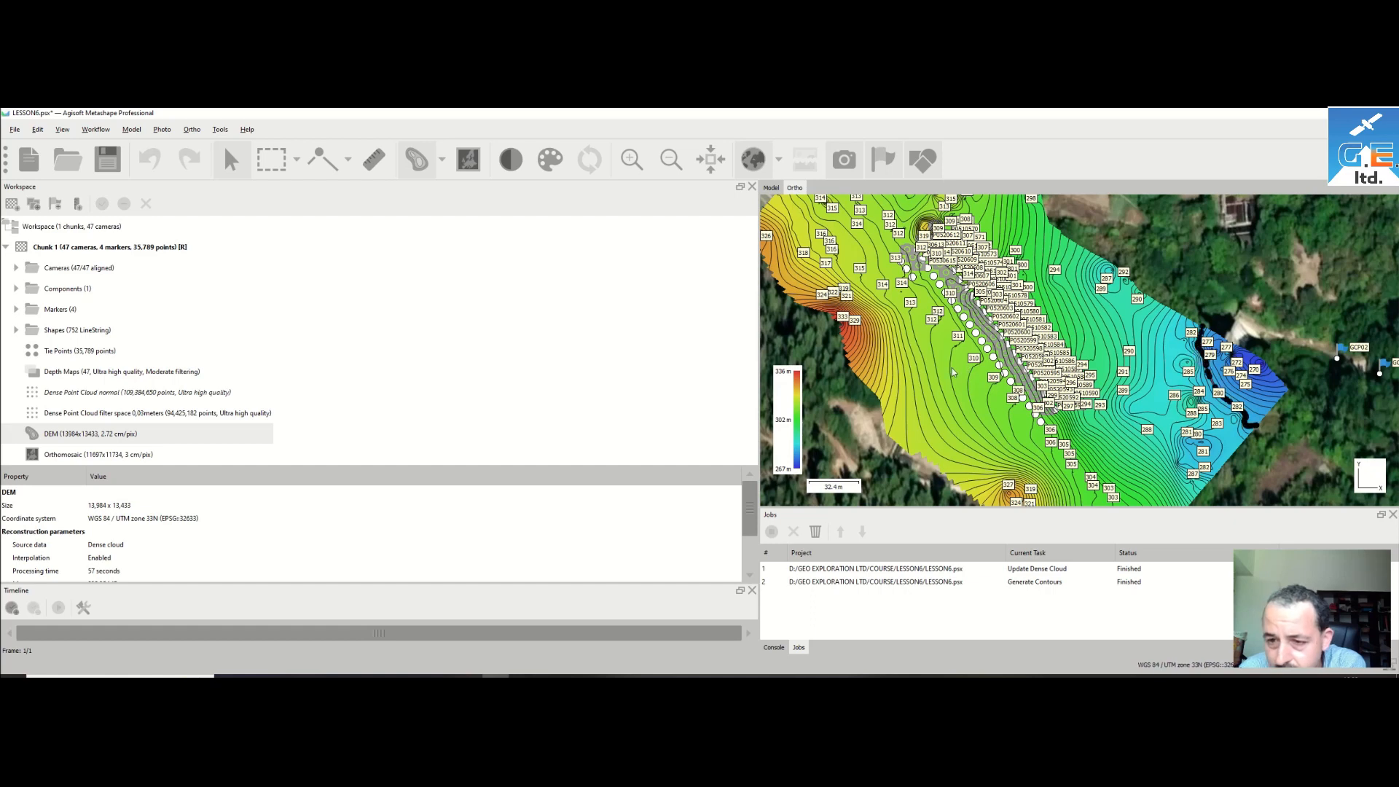
{"action": "left_click", "coordinate": [951, 373]}
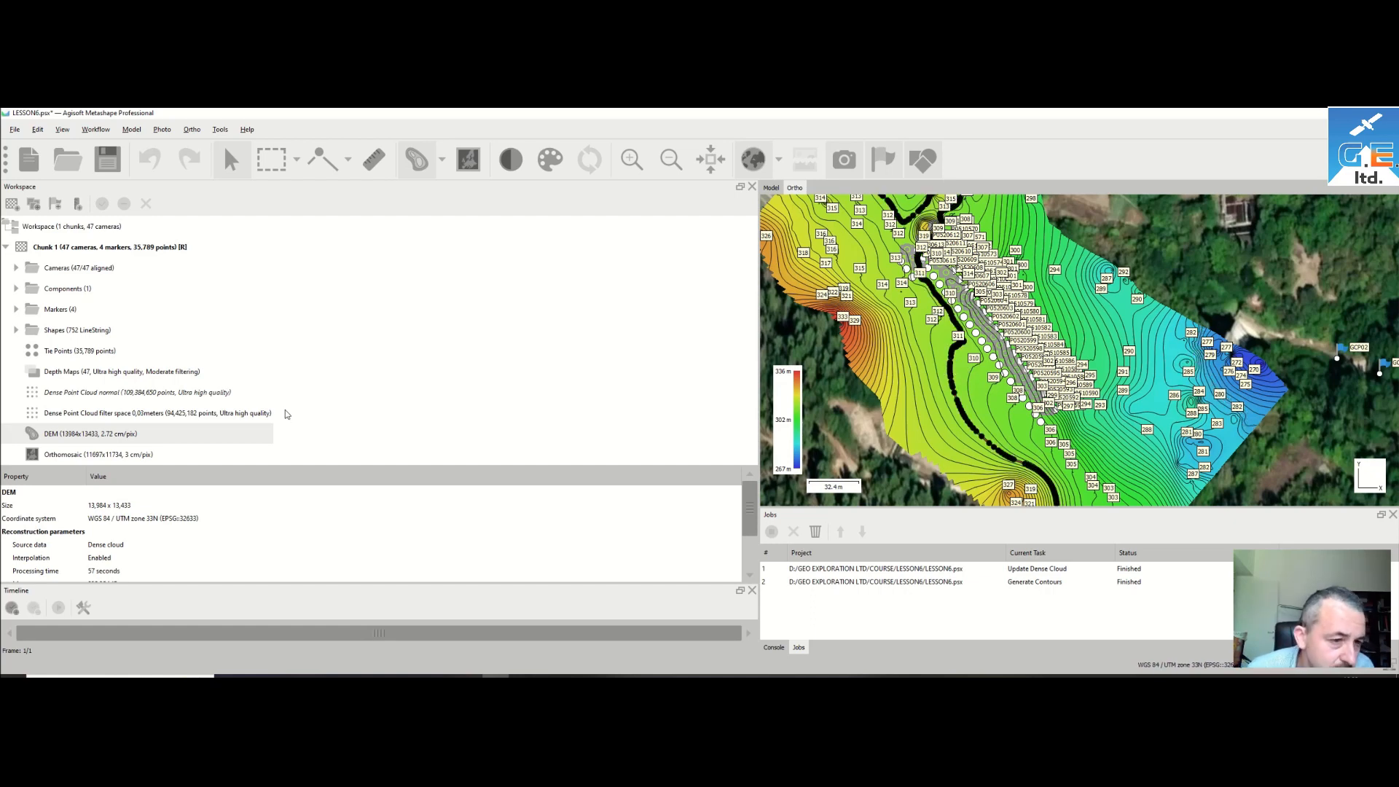
Step: Open the DEM palette settings and change the colour of the top value (1) to a light brown
{"action": "right_click", "coordinate": [222, 433]}
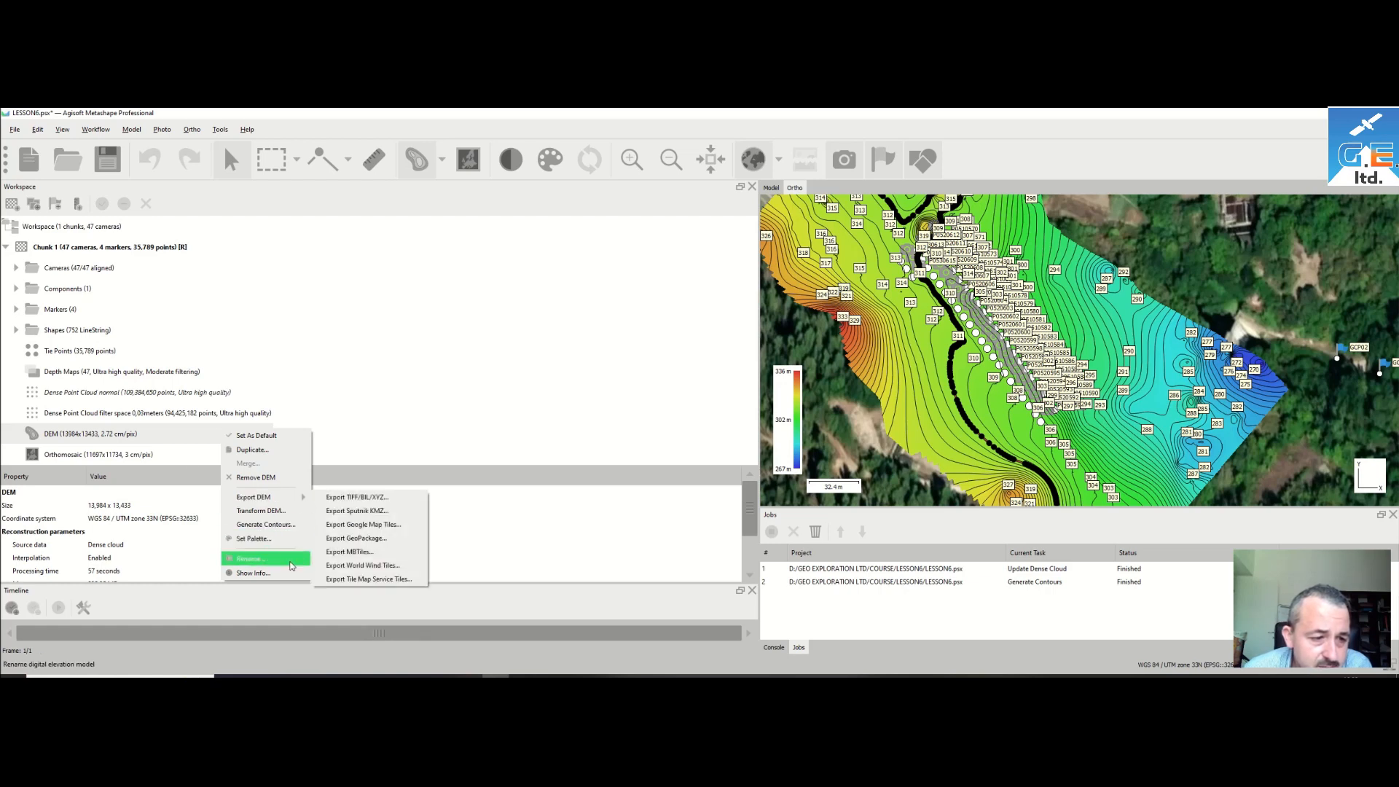
{"action": "left_click", "coordinate": [288, 538]}
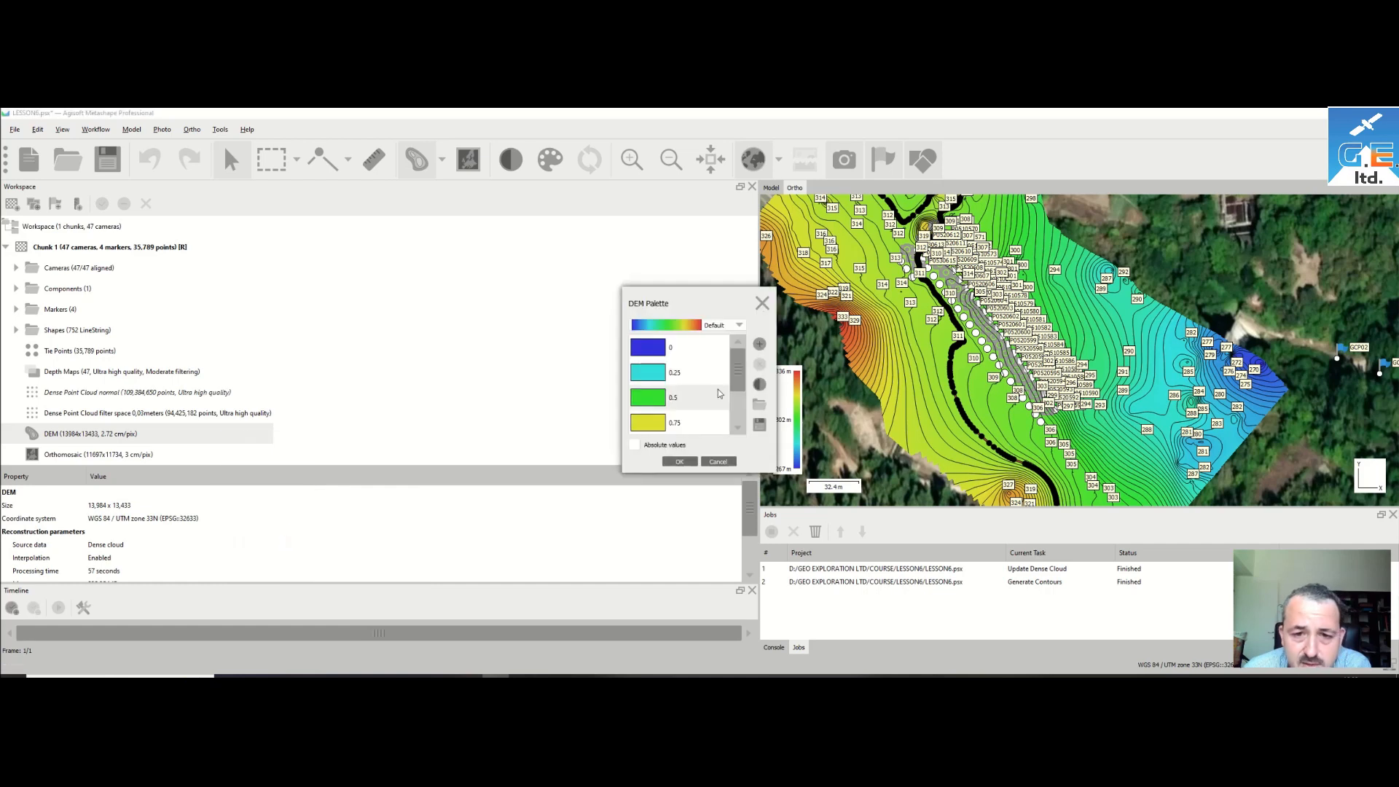
{"action": "left_click", "coordinate": [738, 328]}
{"action": "left_click", "coordinate": [738, 328]}
{"action": "left_click", "coordinate": [738, 328]}
{"action": "left_click", "coordinate": [739, 328]}
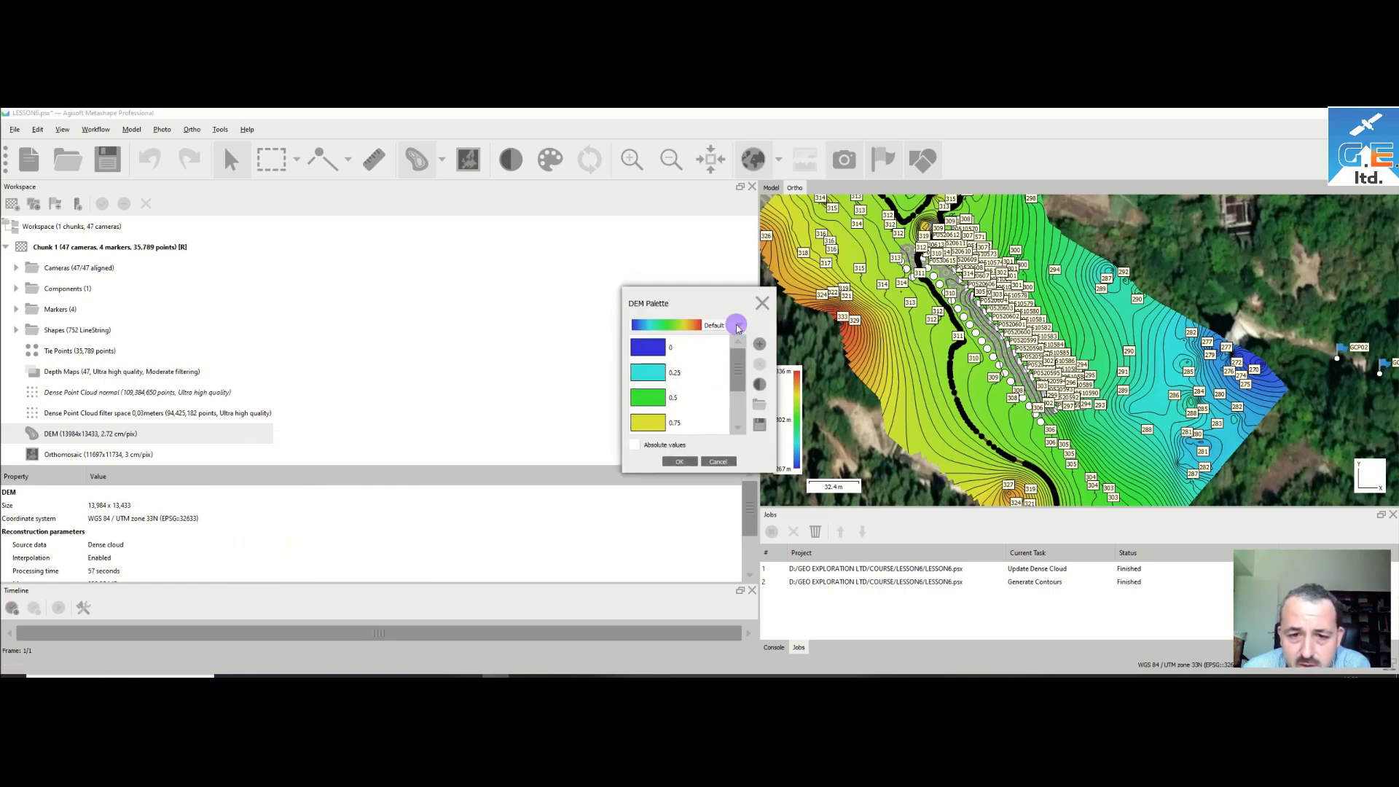
{"action": "left_click", "coordinate": [737, 399]}
{"action": "left_click_drag", "start_coordinate": [736, 400], "coordinate": [736, 349]}
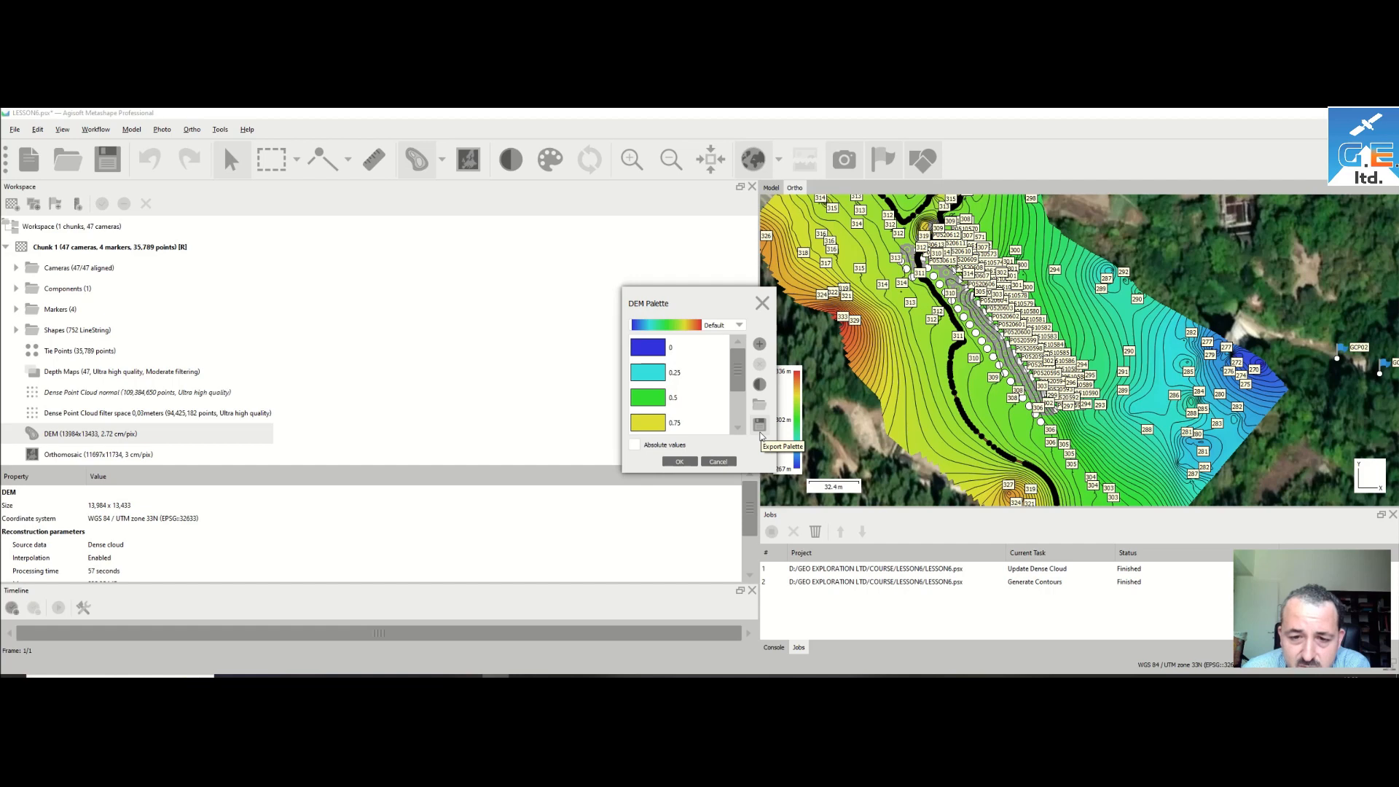
{"action": "left_click_drag", "start_coordinate": [734, 366], "coordinate": [733, 403]}
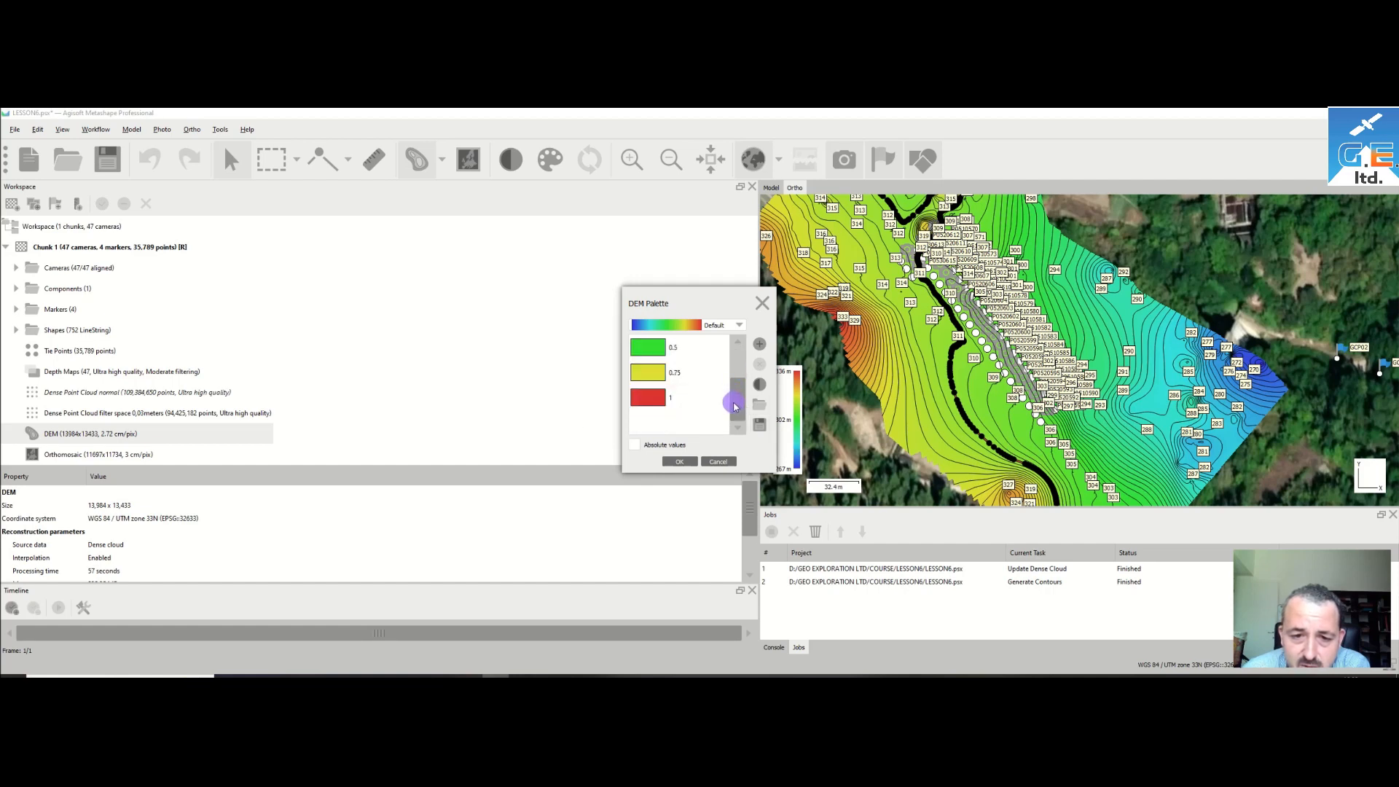
{"action": "double_click", "coordinate": [648, 397]}
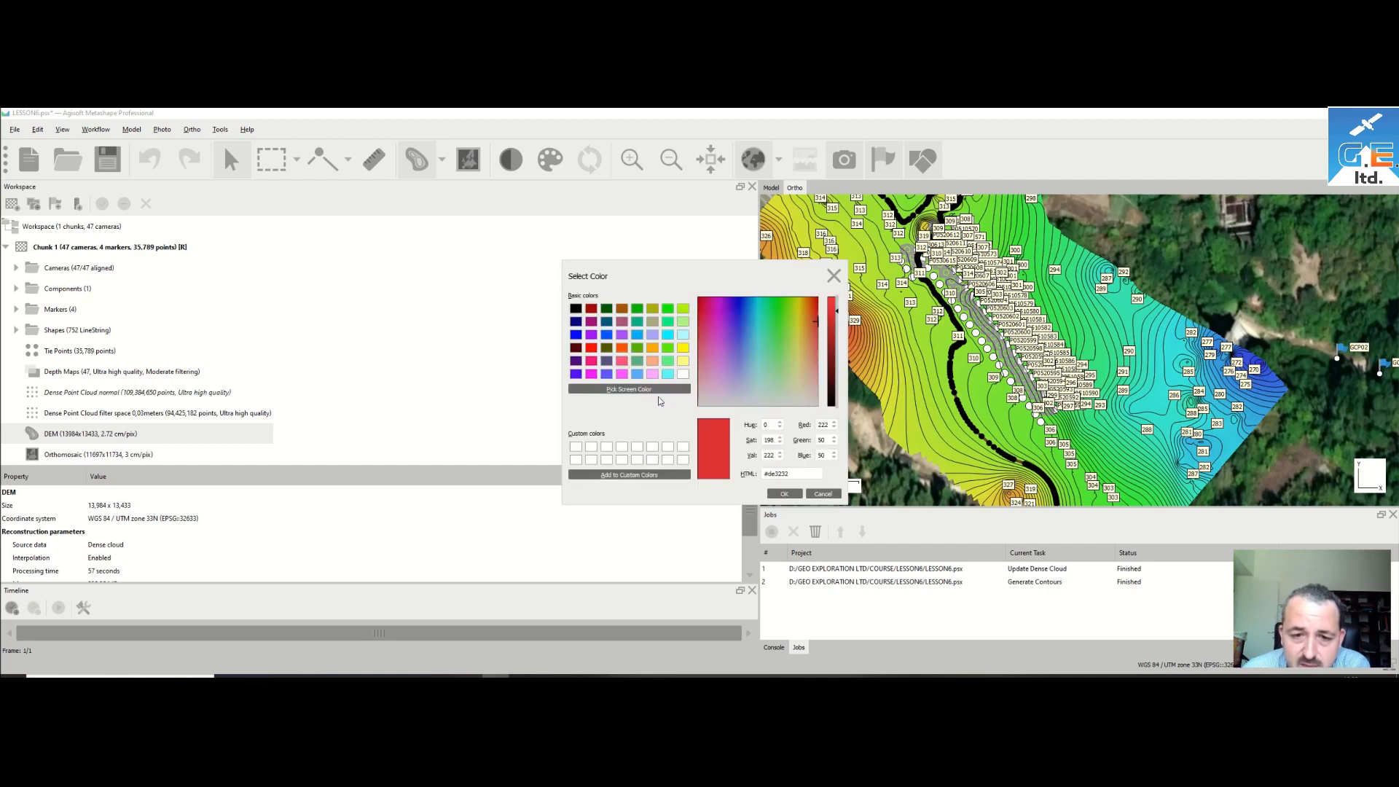
{"action": "left_click", "coordinate": [807, 349]}
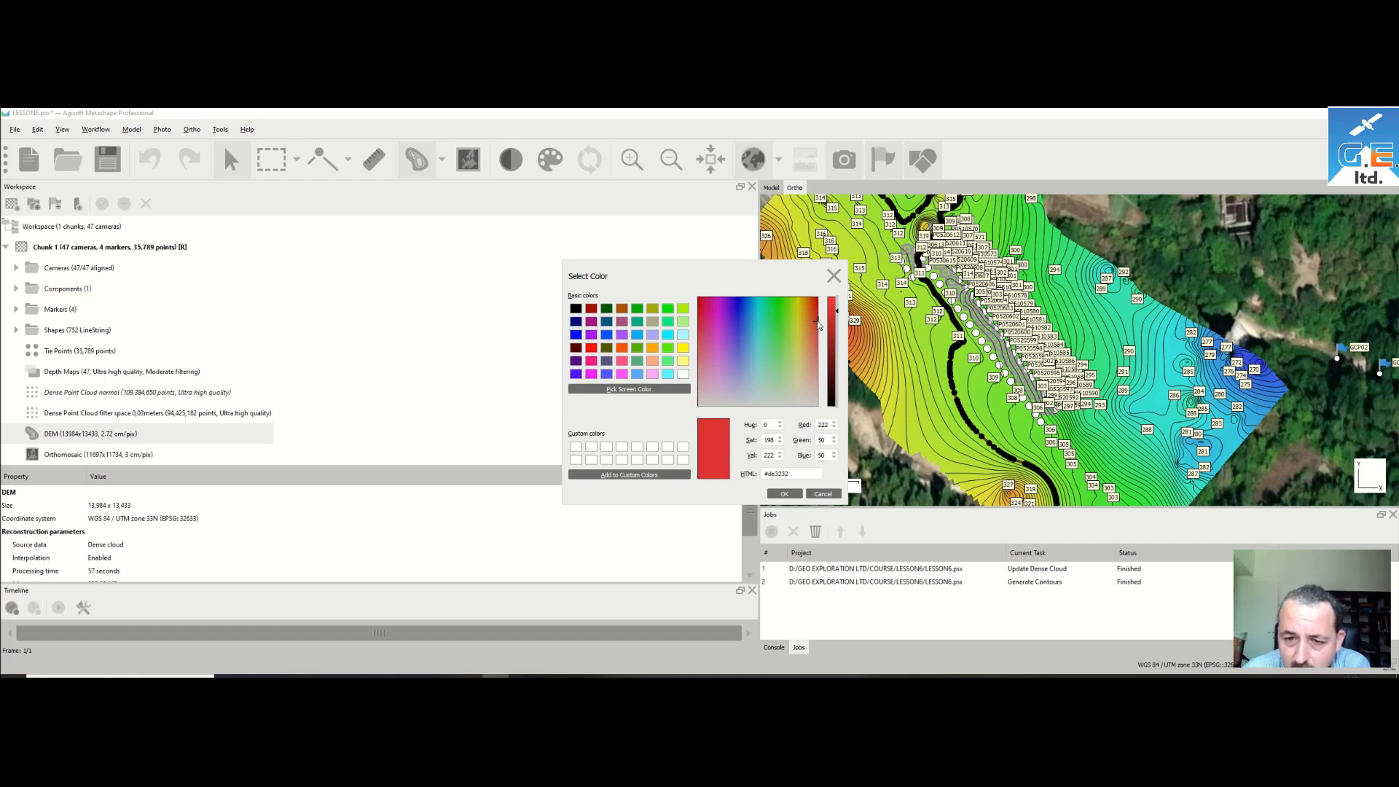
{"action": "left_click", "coordinate": [786, 495]}
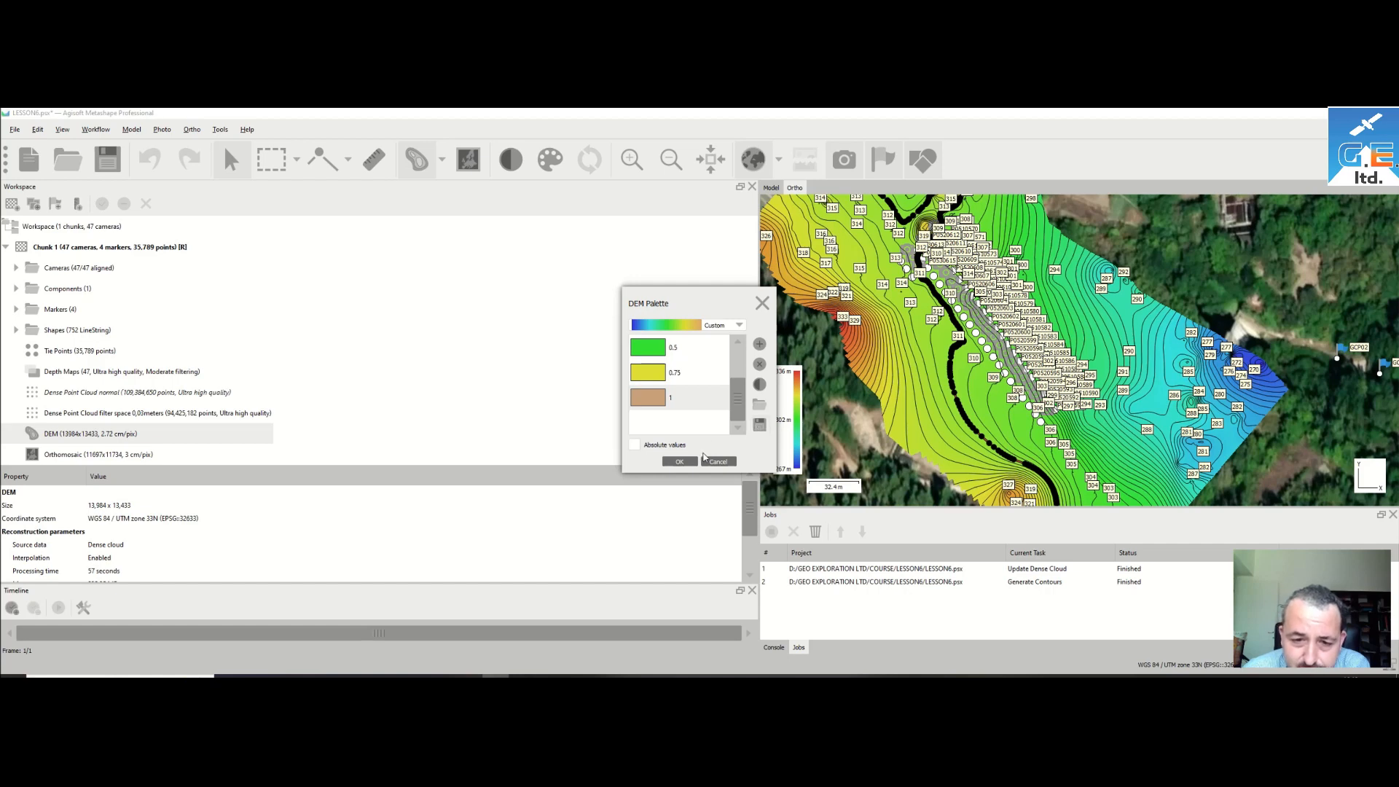
Step: Export the custom palette as a Surfer Color Spectrum file into the Excise_Lesson6 folder, then apply the palette to the DEM
{"action": "left_click", "coordinate": [759, 424]}
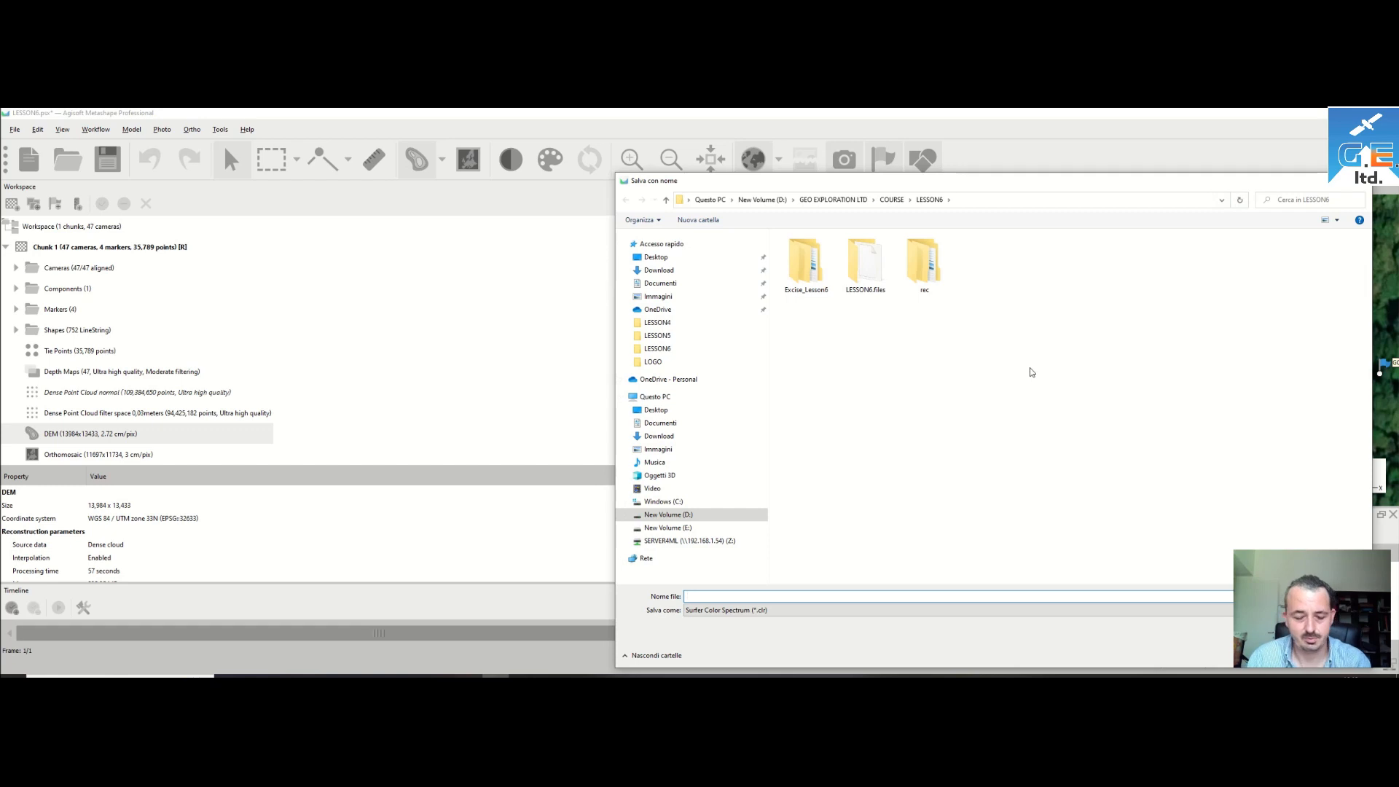
{"action": "double_click", "coordinate": [806, 262]}
{"action": "left_click", "coordinate": [797, 598]}
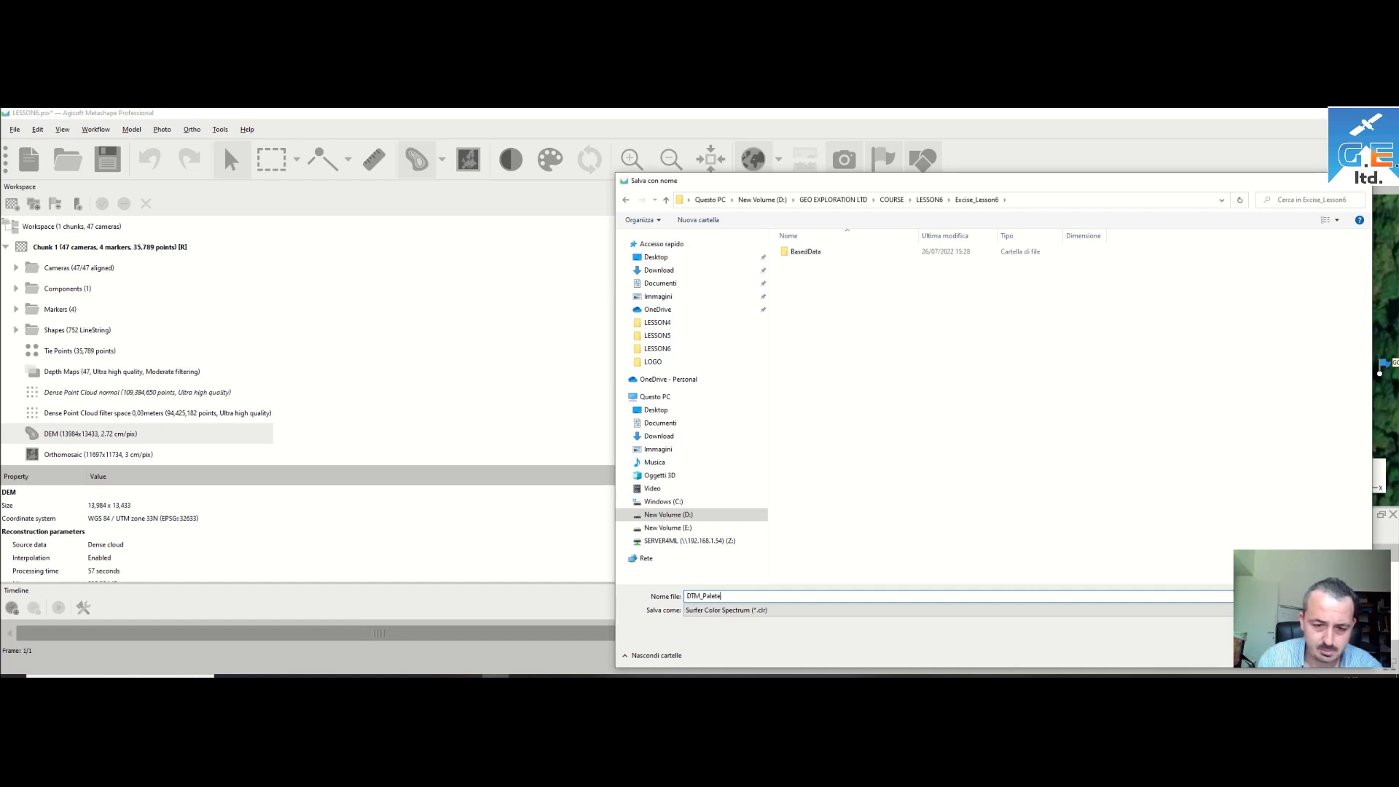
{"action": "type", "text": "Of_Colo"}
{"action": "key", "text": "Return"}
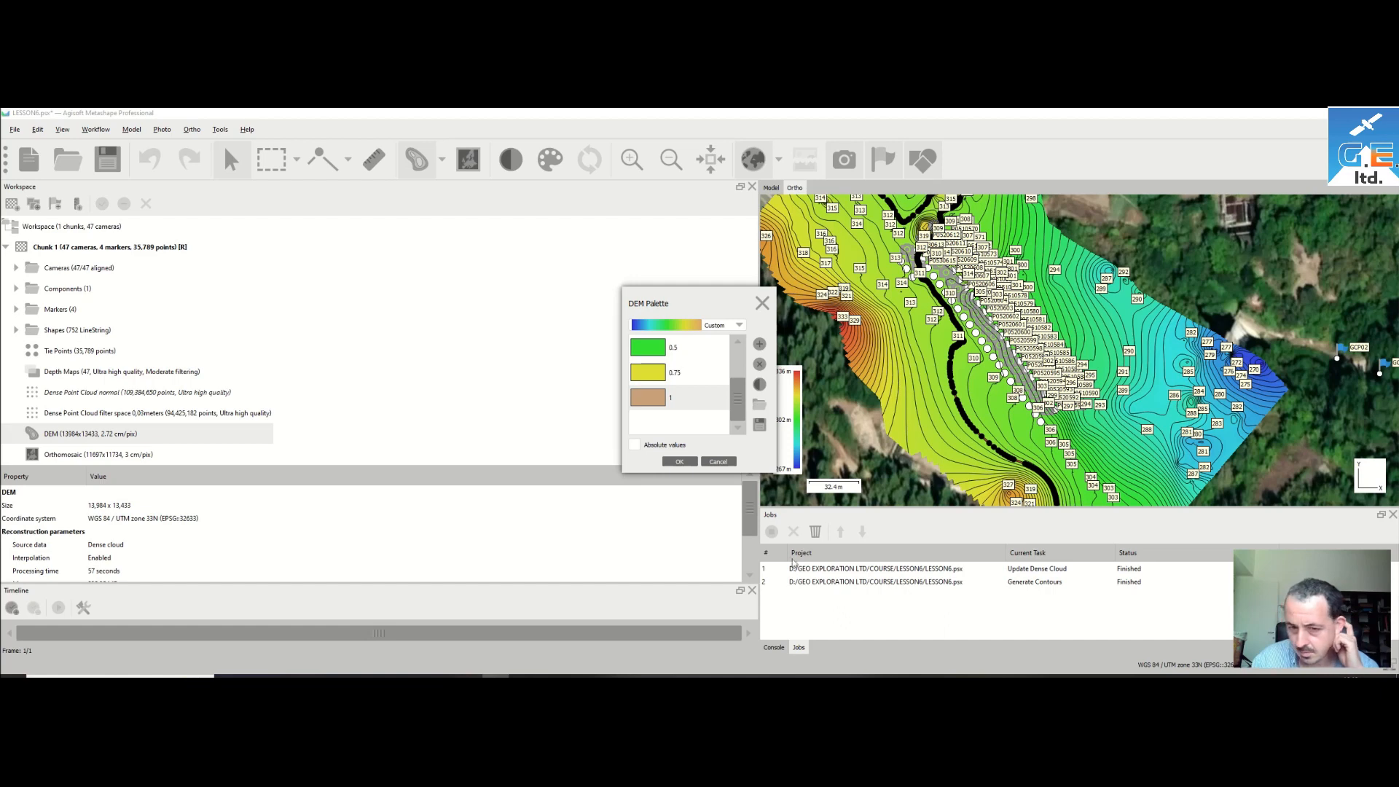
{"action": "left_click", "coordinate": [690, 463]}
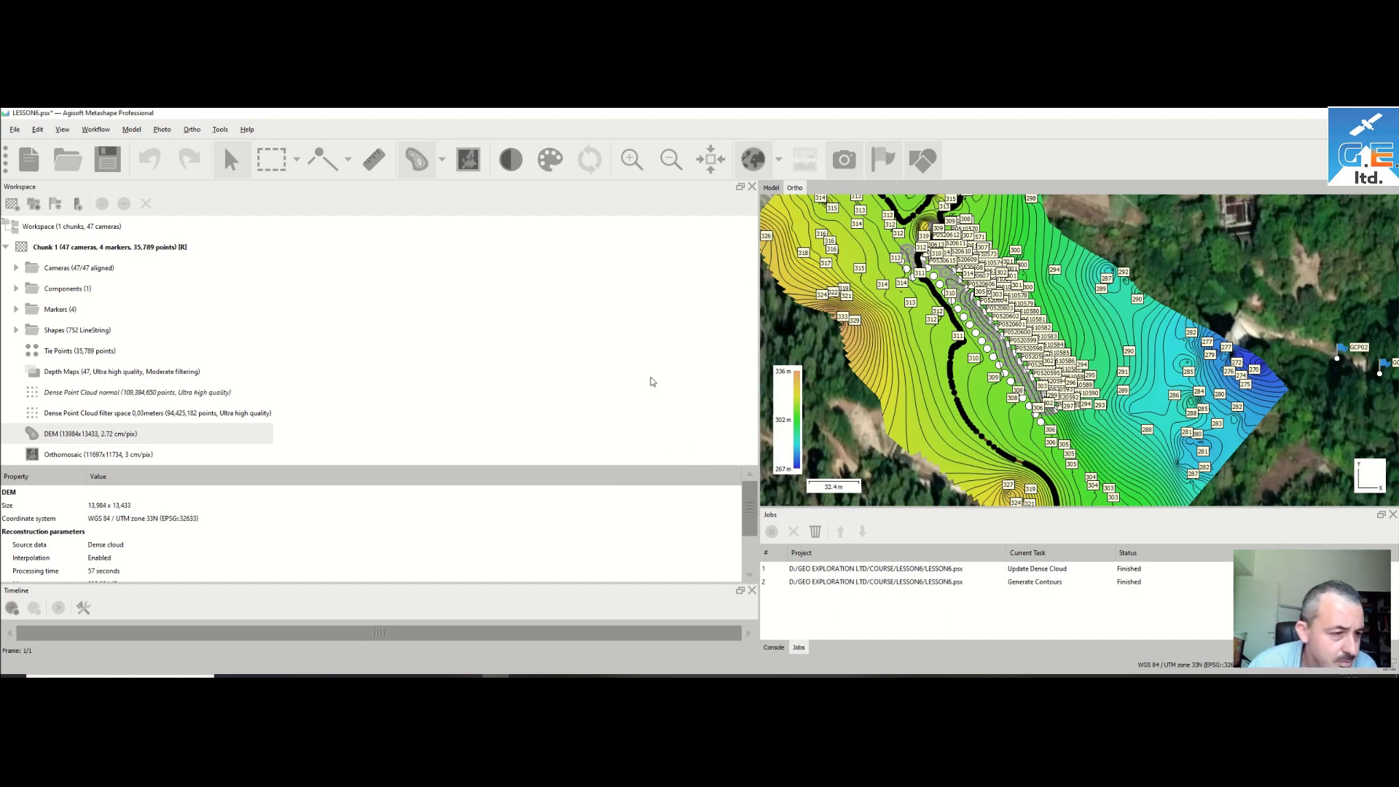
{"action": "right_click", "coordinate": [164, 435]}
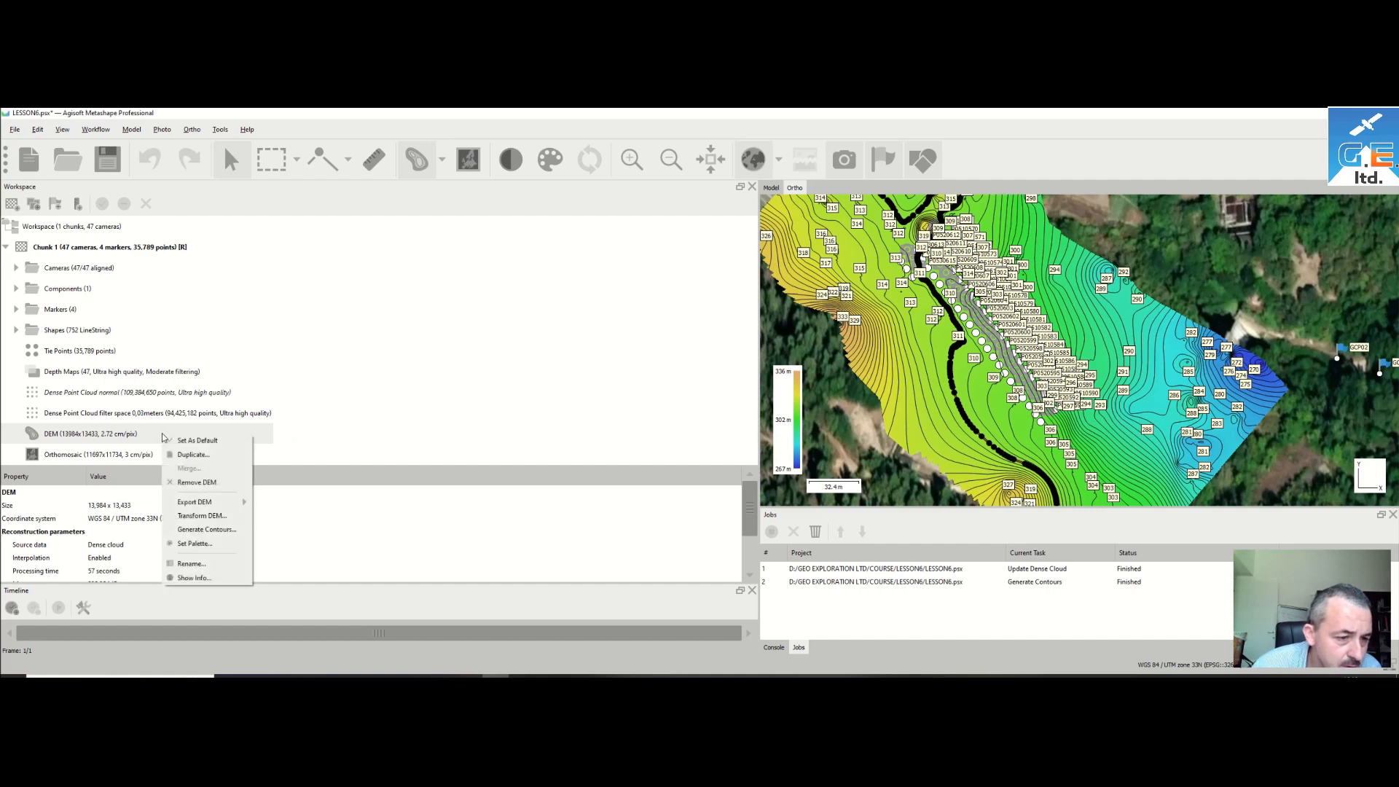
{"action": "mouse_move", "coordinate": [204, 504]}
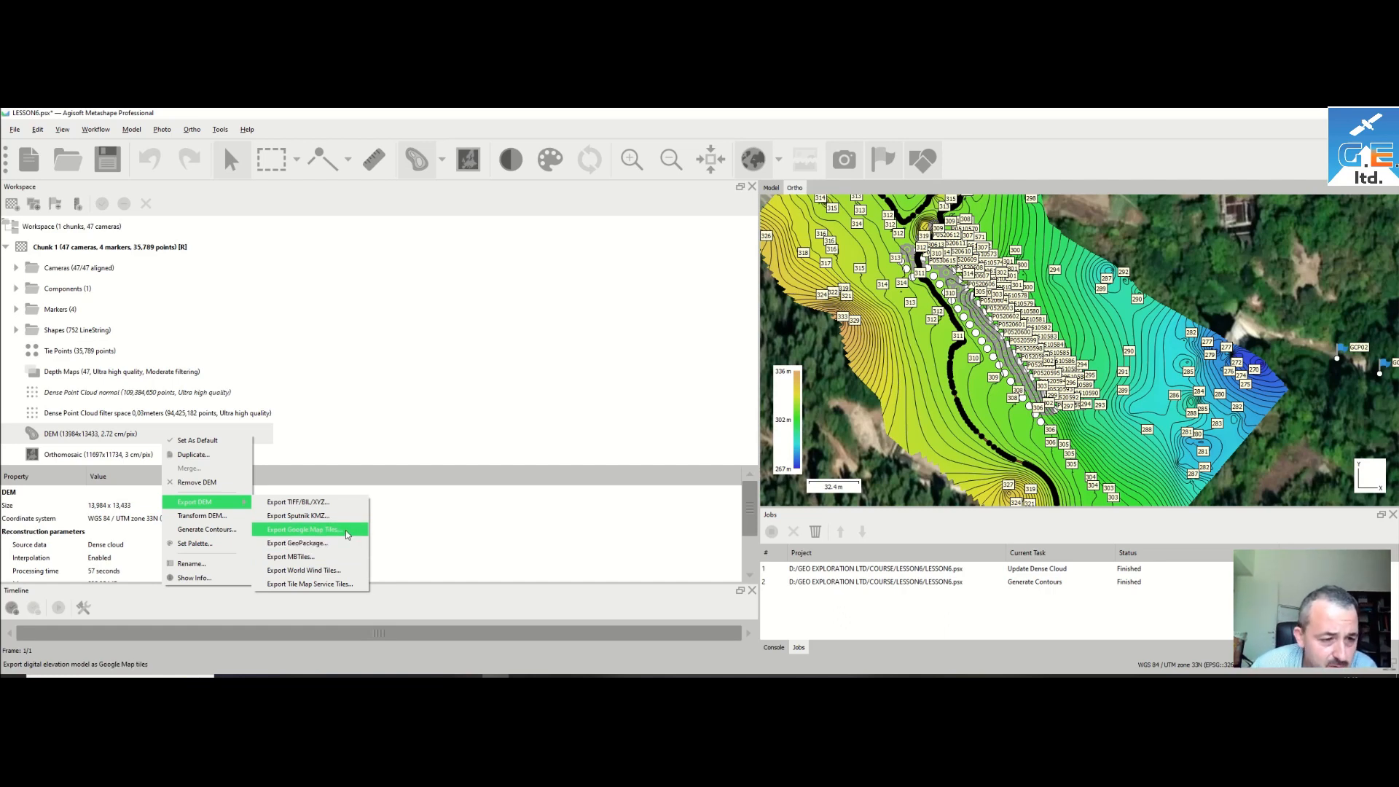
{"action": "left_click", "coordinate": [359, 429]}
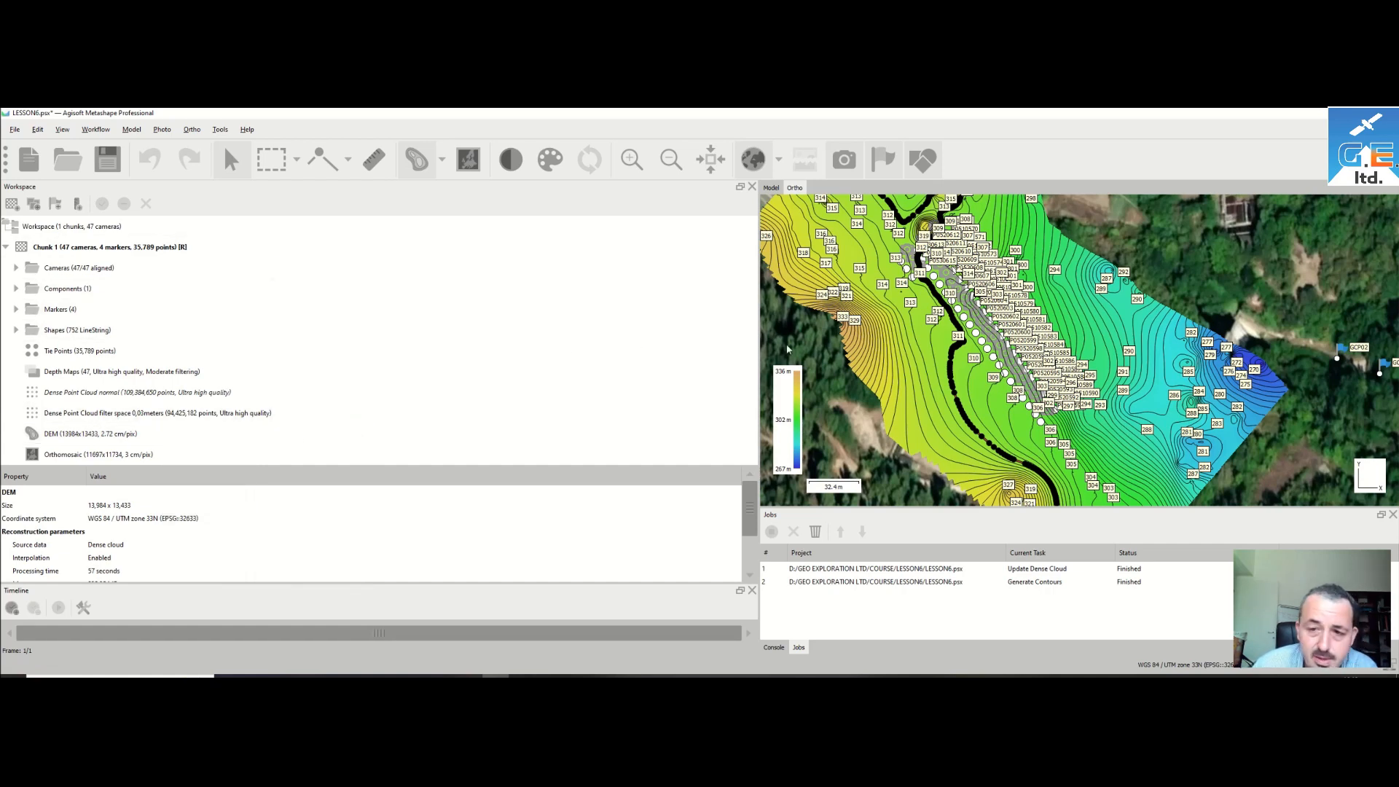
Step: Expand the Shapes folder in the workspace tree to reach the contour layer
{"action": "left_click", "coordinate": [17, 289]}
{"action": "left_click", "coordinate": [17, 290]}
{"action": "left_click", "coordinate": [16, 268]}
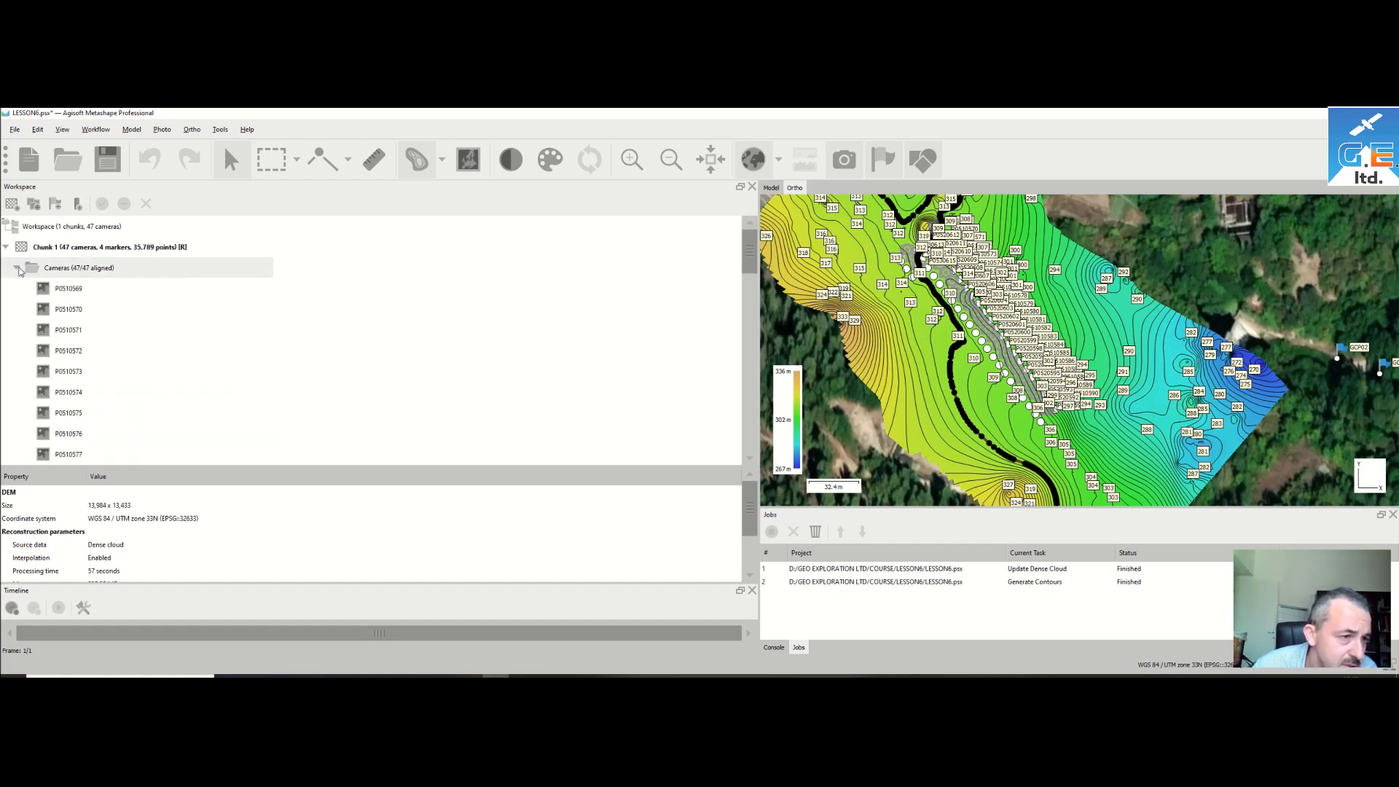
{"action": "left_click", "coordinate": [16, 268]}
{"action": "left_click", "coordinate": [17, 330]}
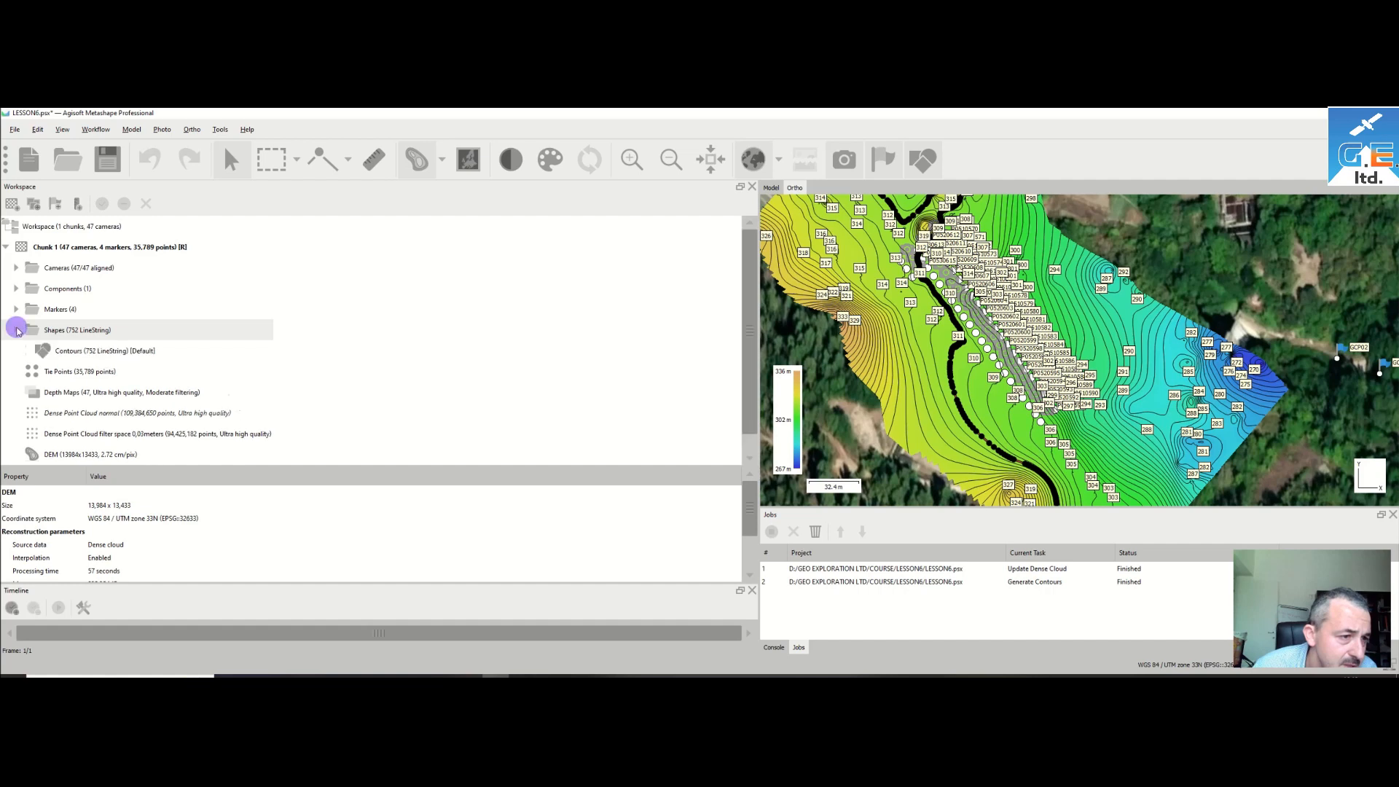
Step: Export the Contours layer as a KML file named Cont, keeping shape labels and attributes
{"action": "right_click", "coordinate": [139, 354]}
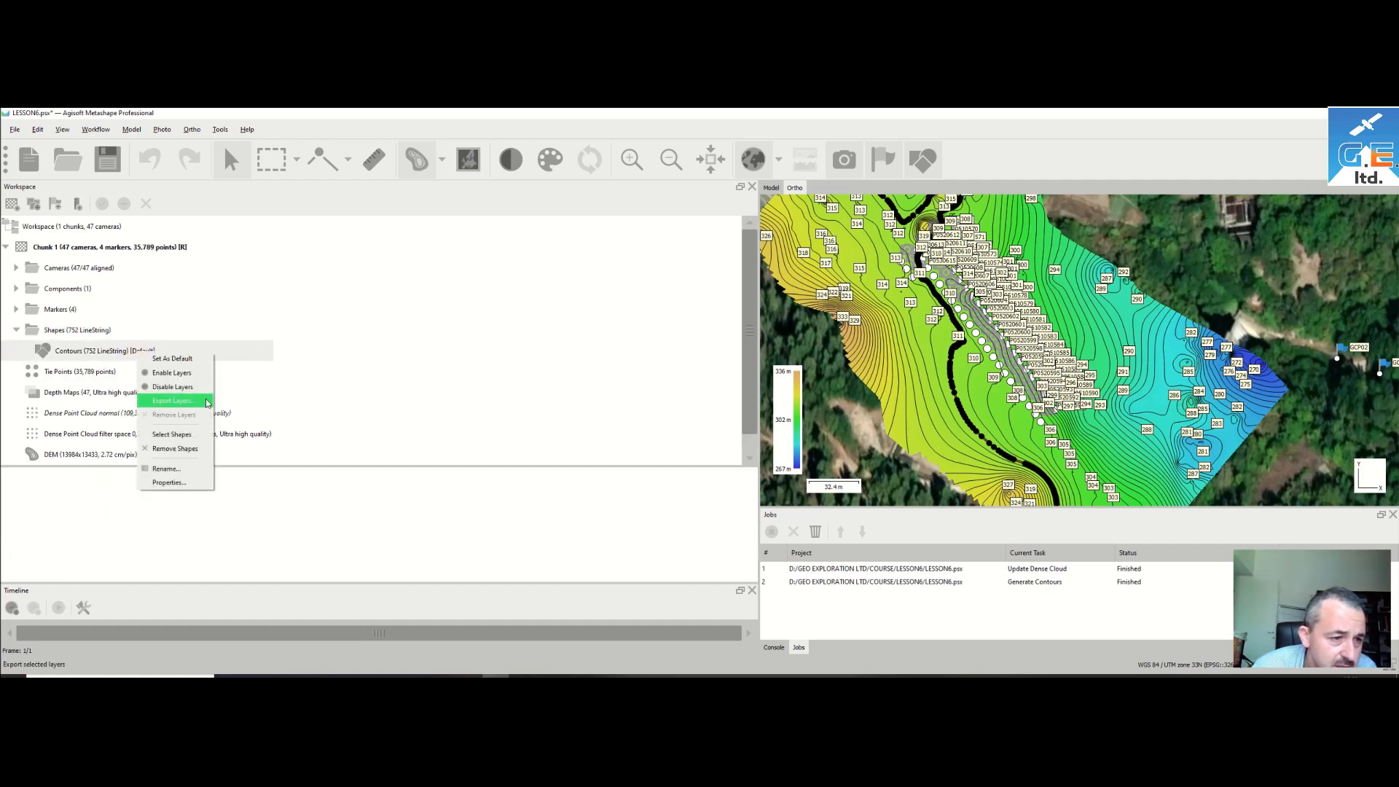
{"action": "left_click", "coordinate": [172, 402]}
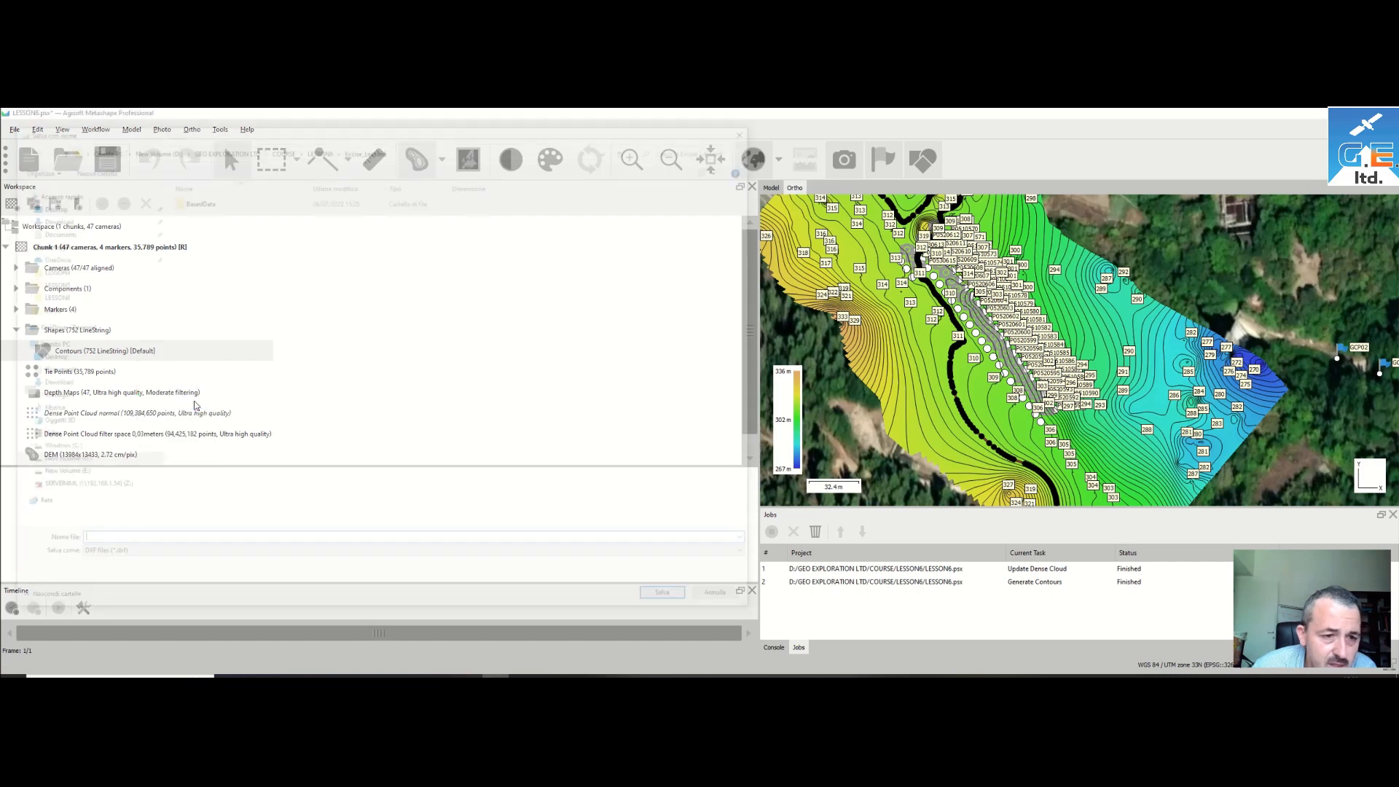
{"action": "left_click", "coordinate": [386, 558]}
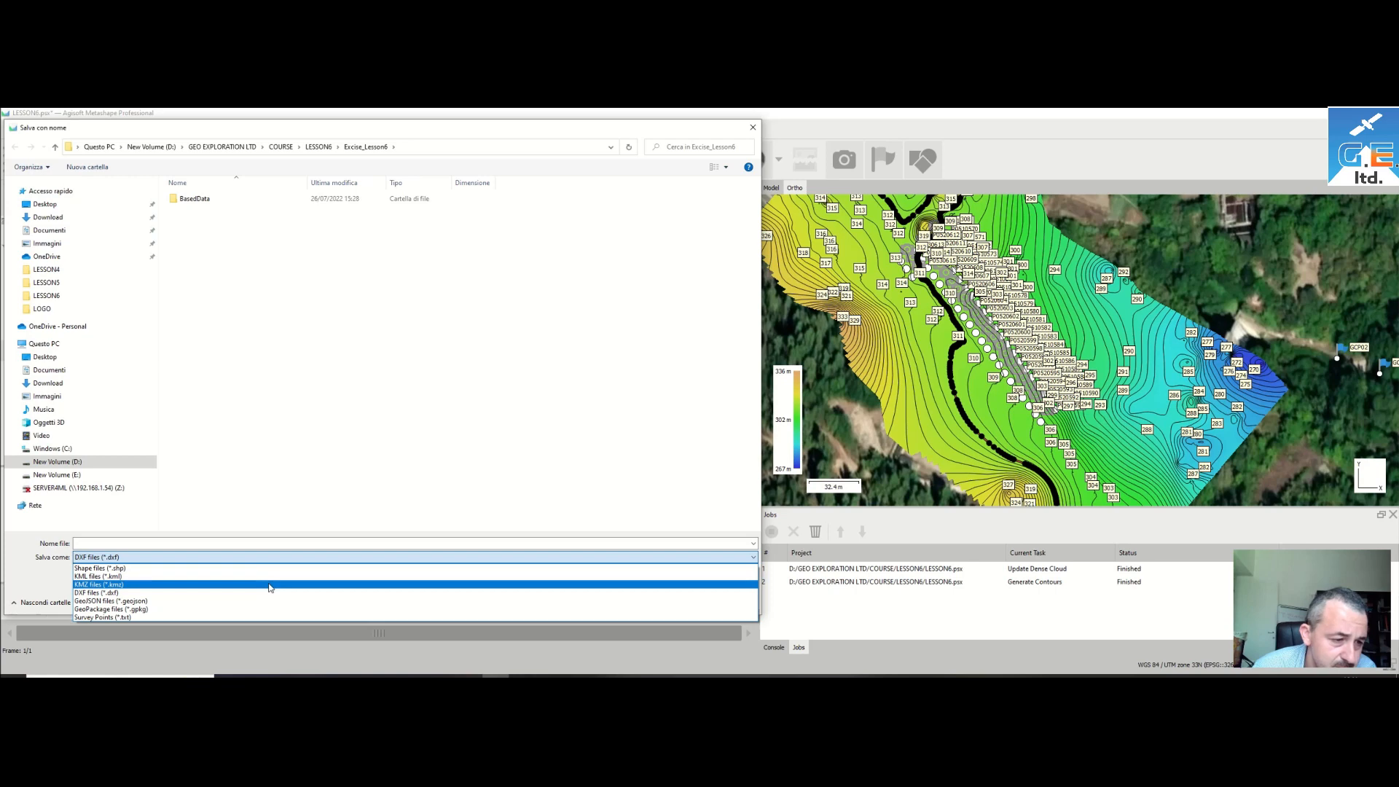
{"action": "left_click", "coordinate": [328, 430]}
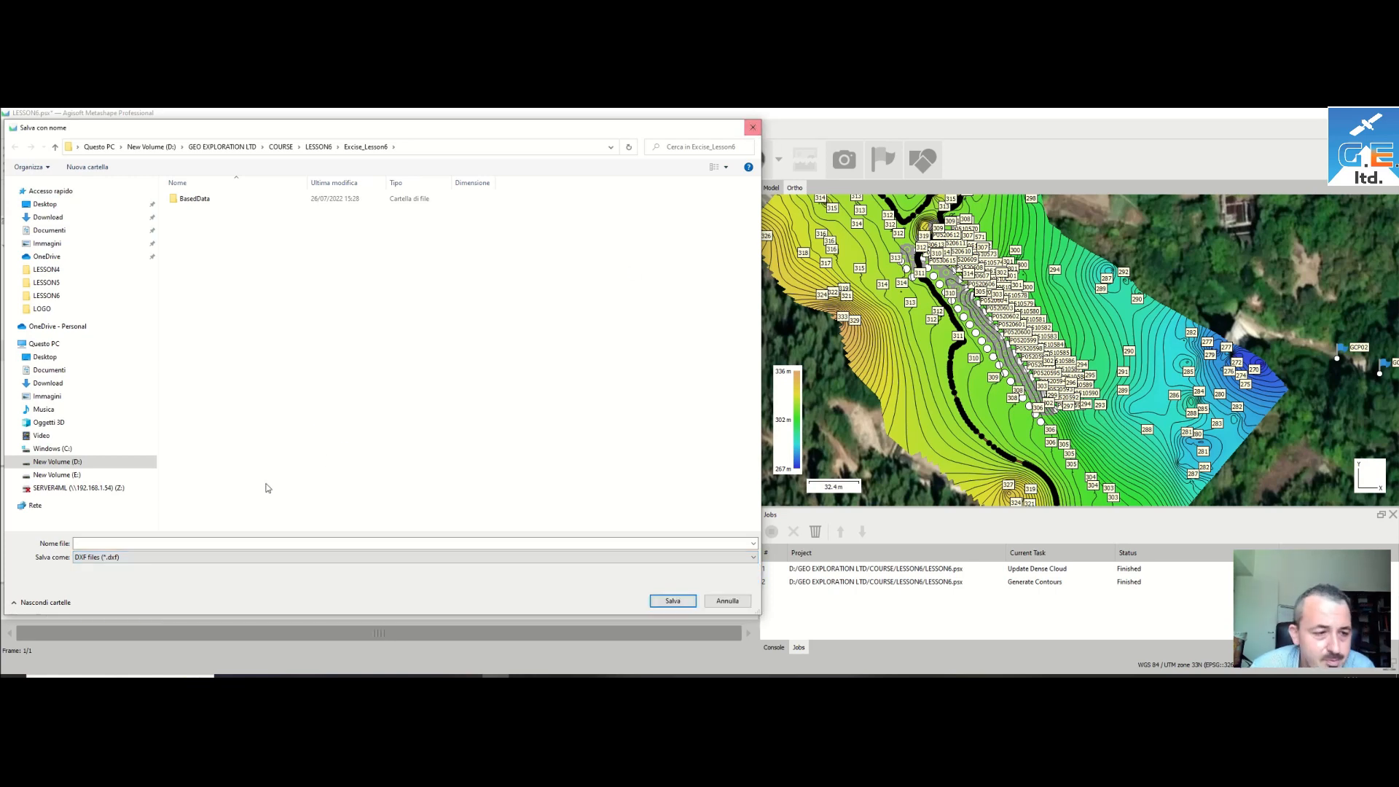
{"action": "left_click", "coordinate": [217, 557]}
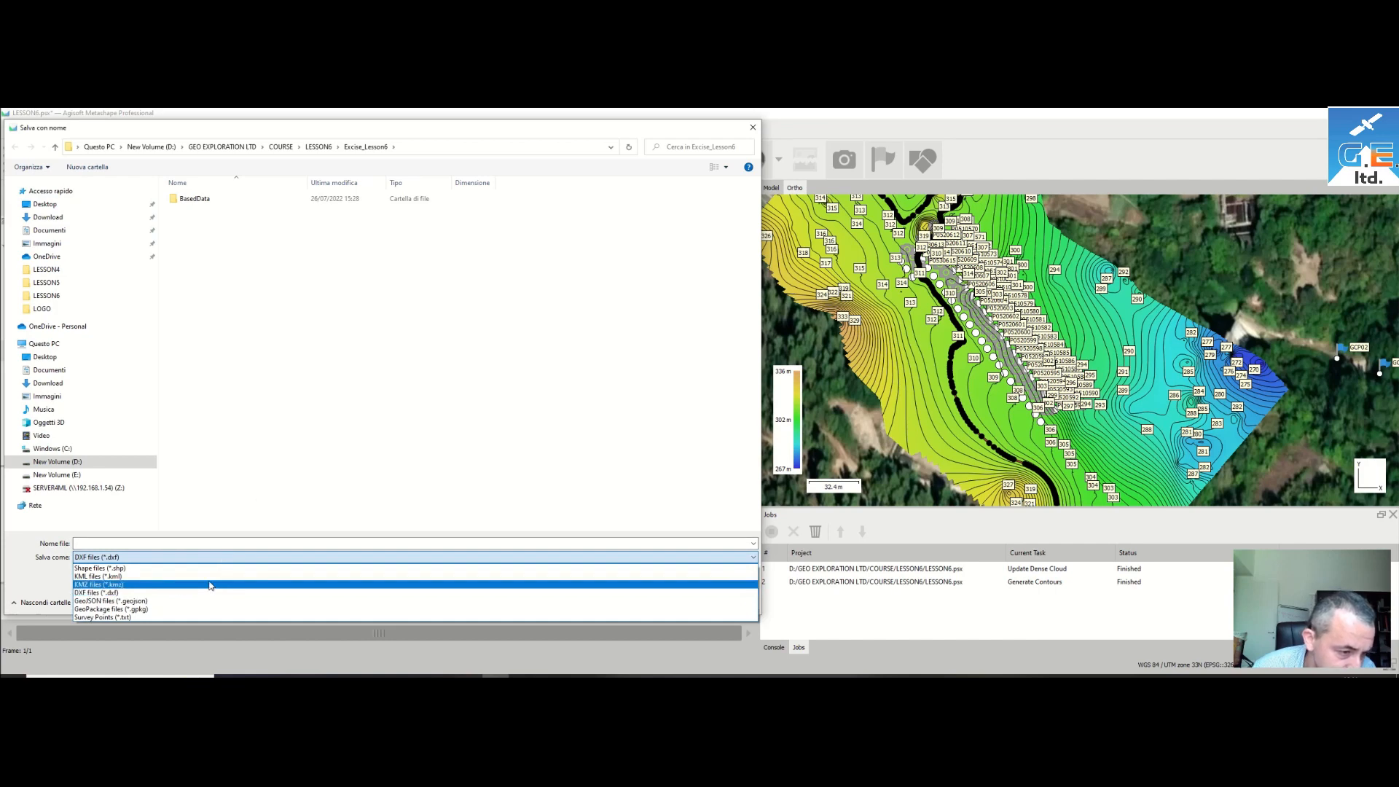
{"action": "left_click", "coordinate": [208, 576]}
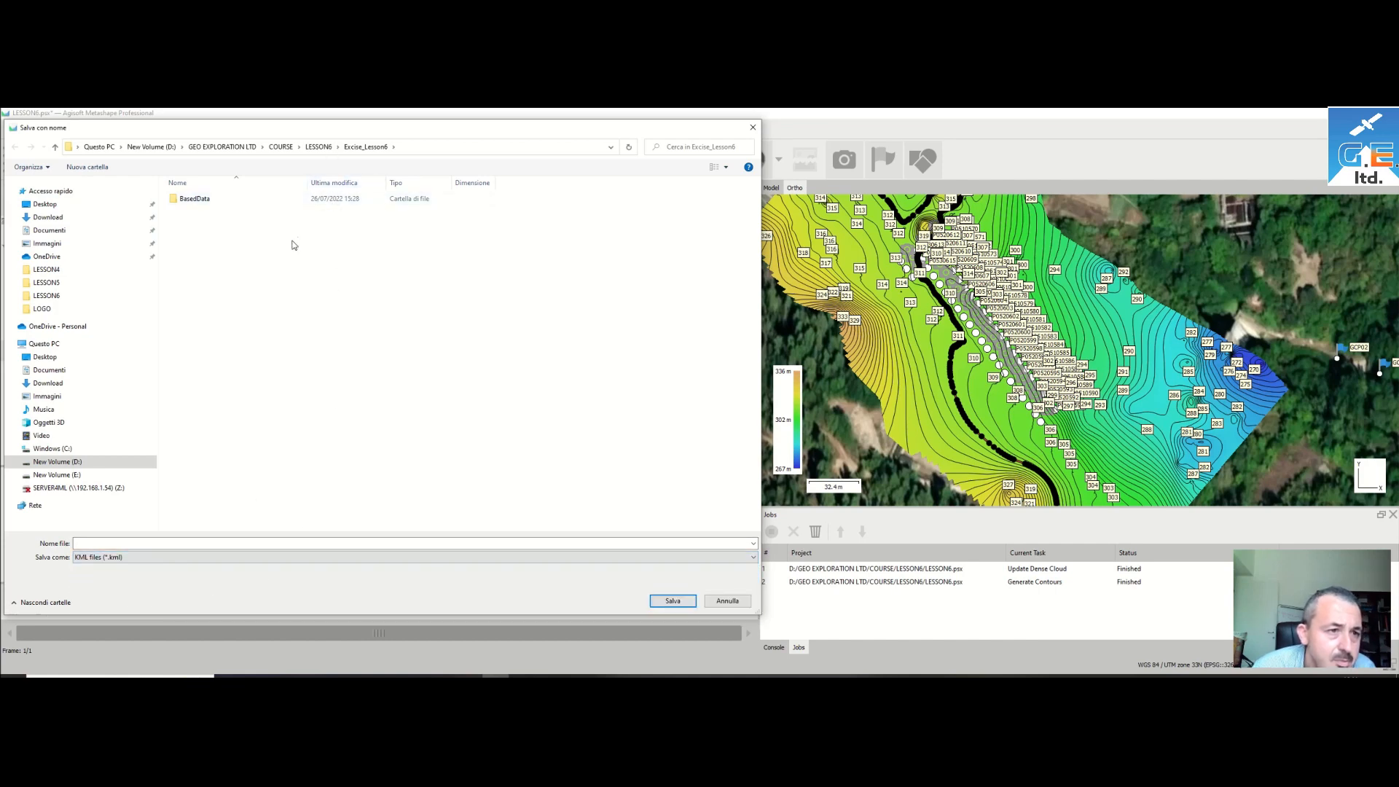
{"action": "left_click", "coordinate": [222, 543]}
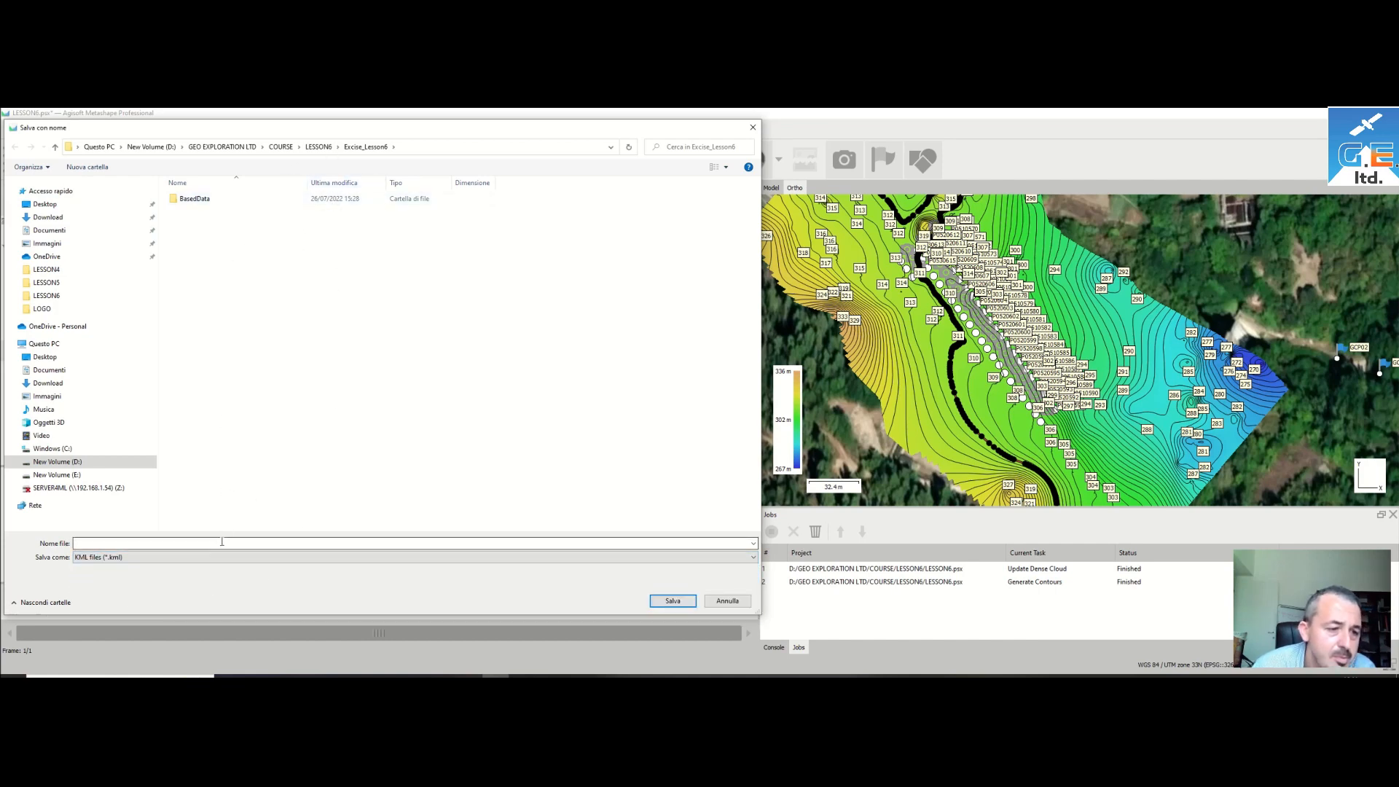
{"action": "type", "text": "Cont"}
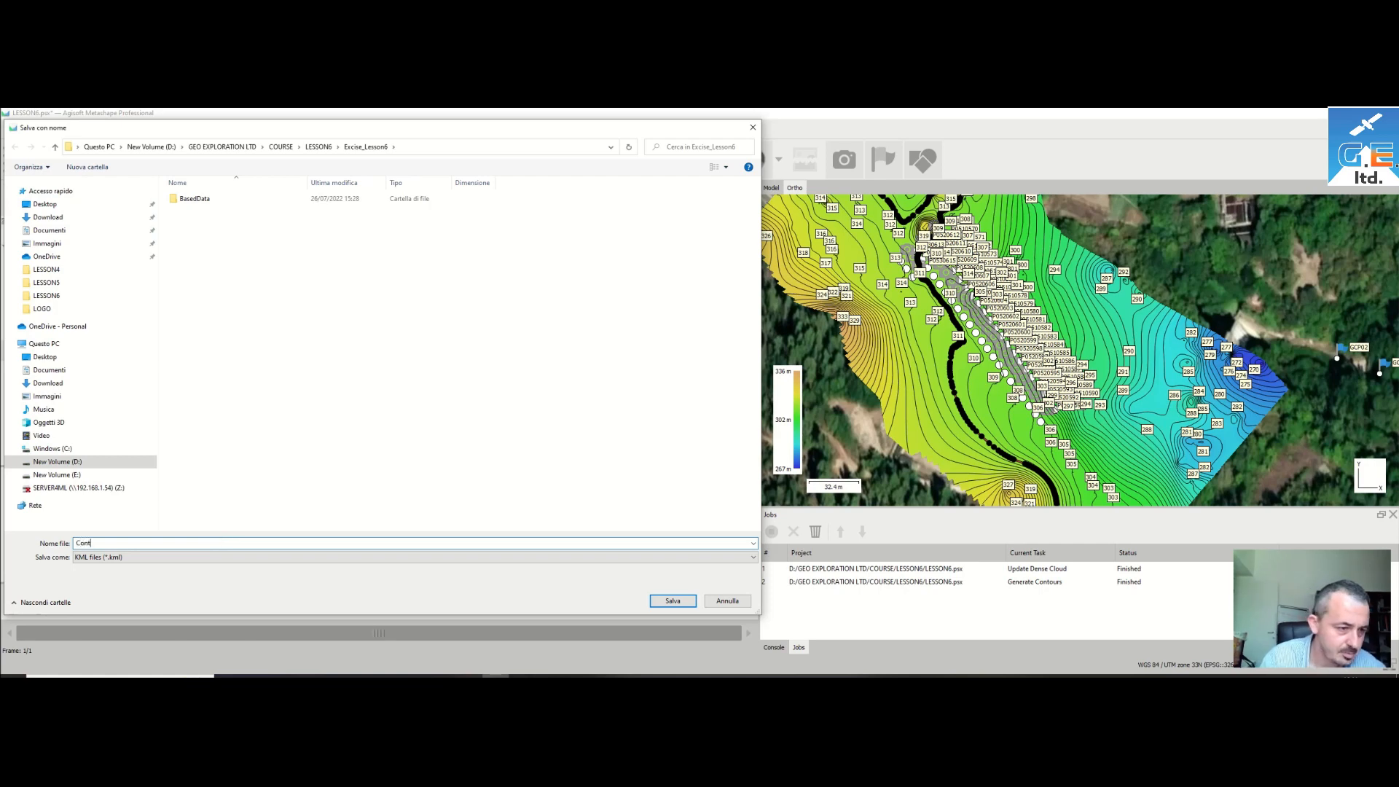
{"action": "key", "text": "Return"}
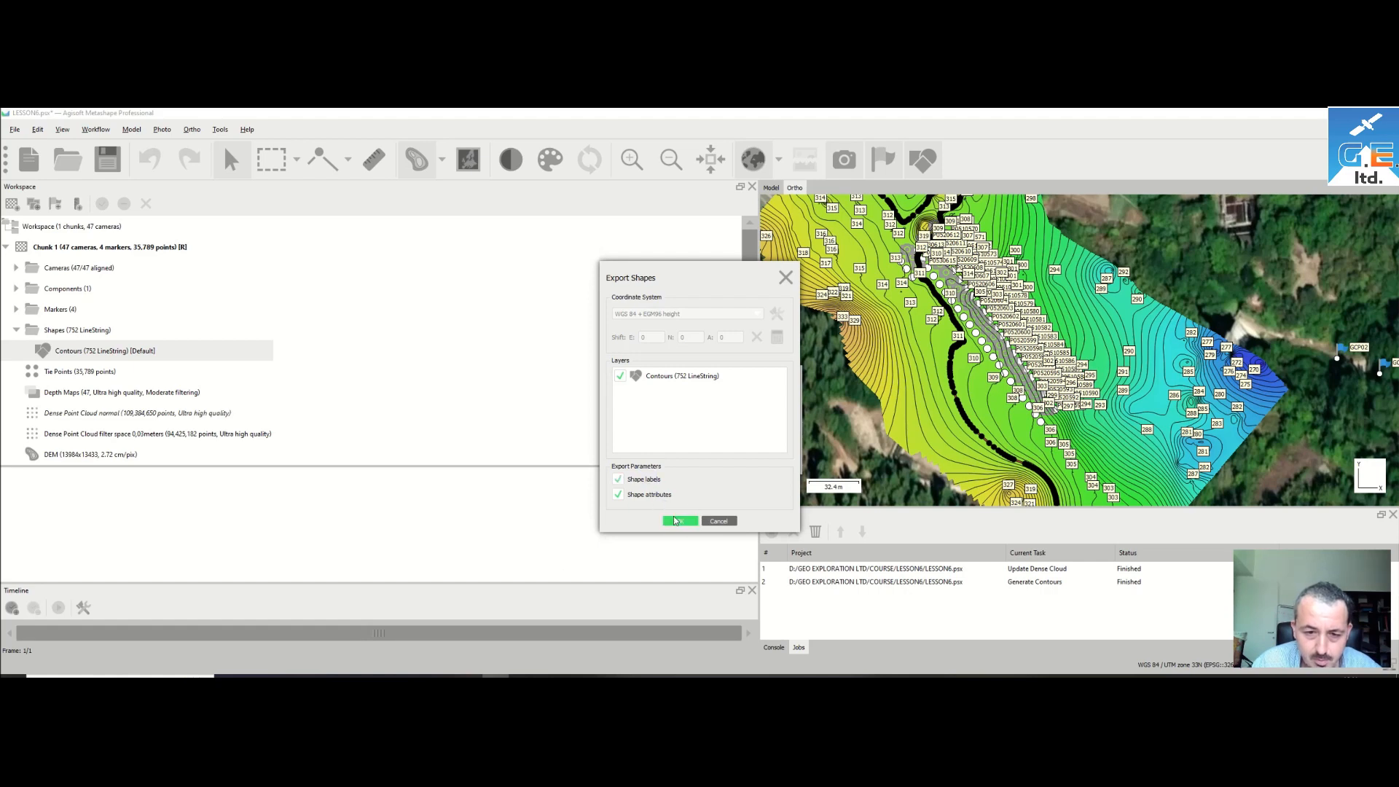
{"action": "left_click", "coordinate": [676, 520]}
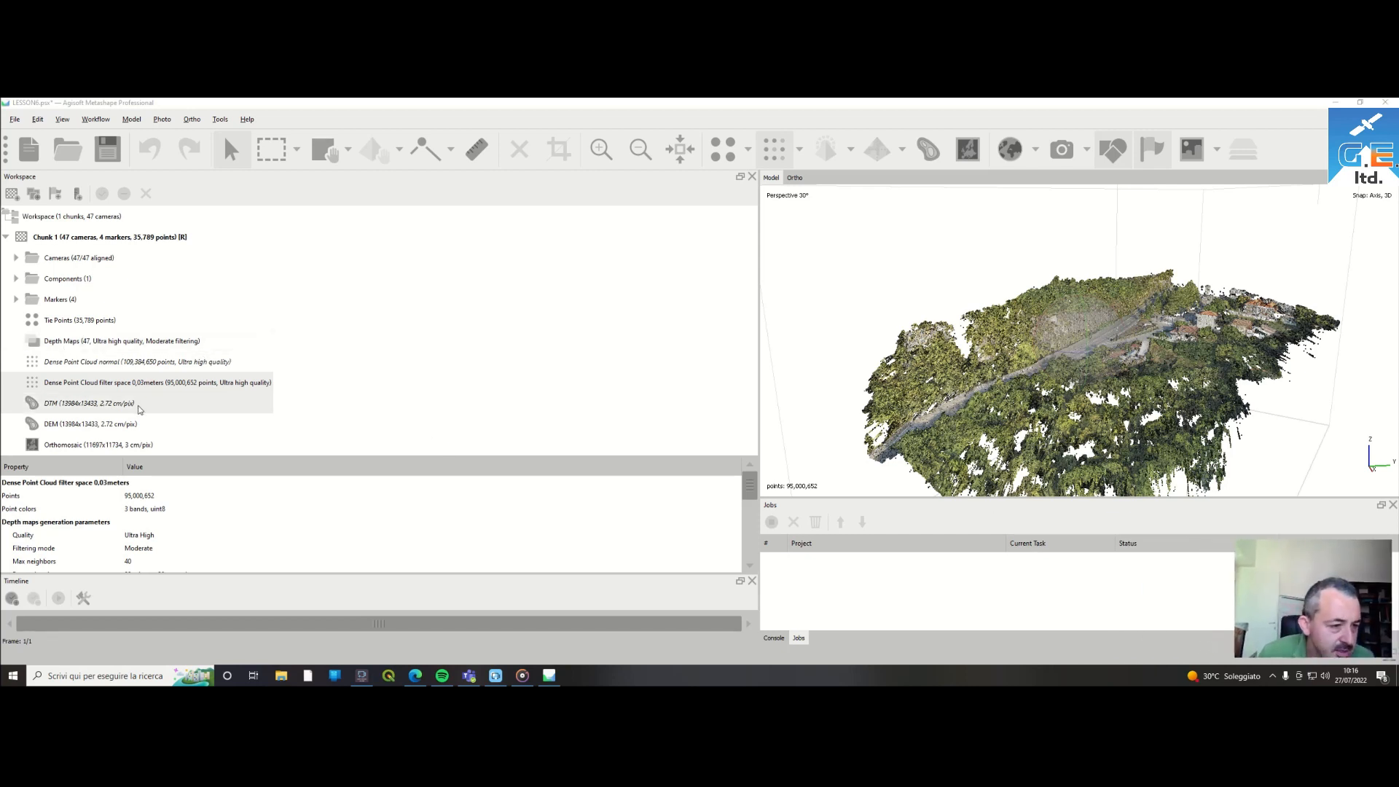
Step: Display the DTM in the ortho view with shaded relief turned on
{"action": "double_click", "coordinate": [136, 408]}
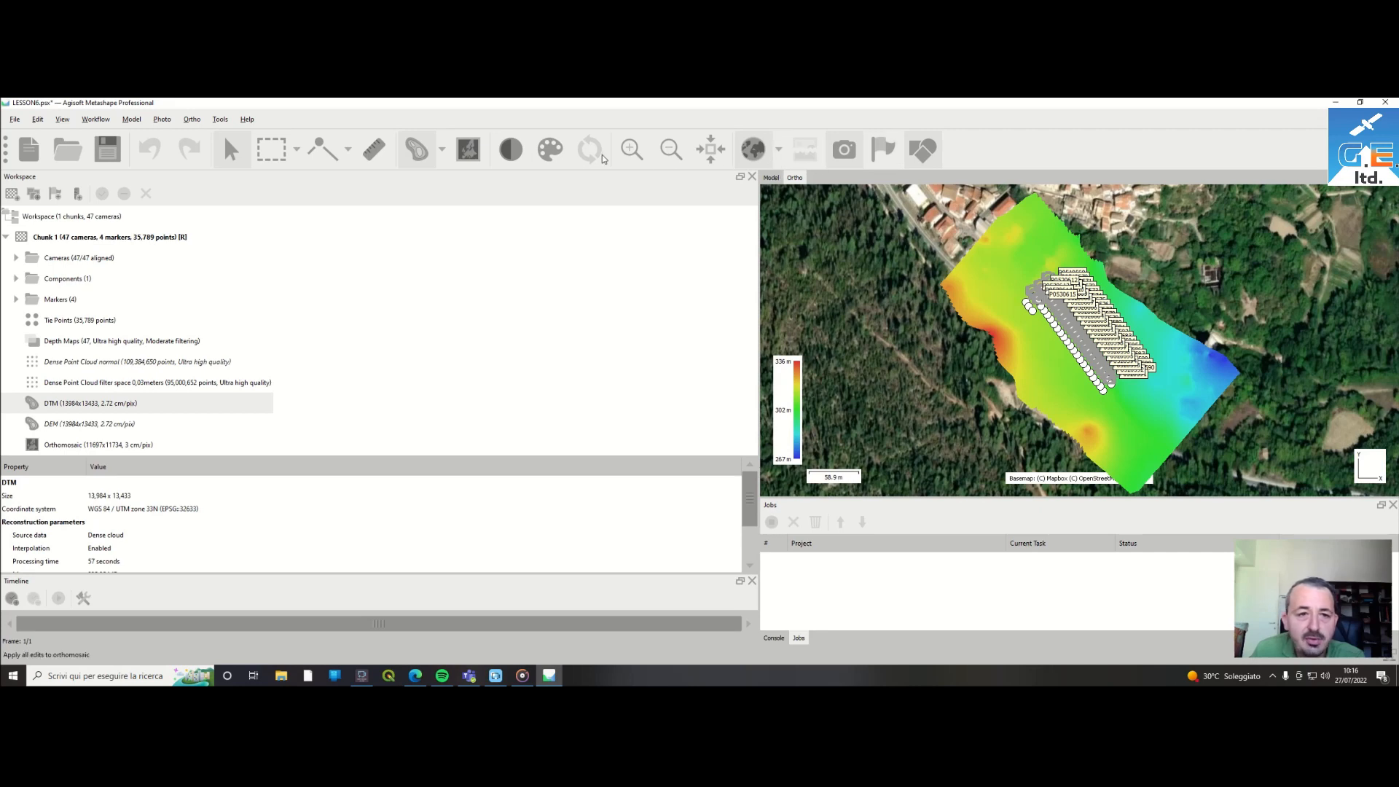
{"action": "left_click", "coordinate": [441, 151]}
{"action": "left_click", "coordinate": [432, 177]}
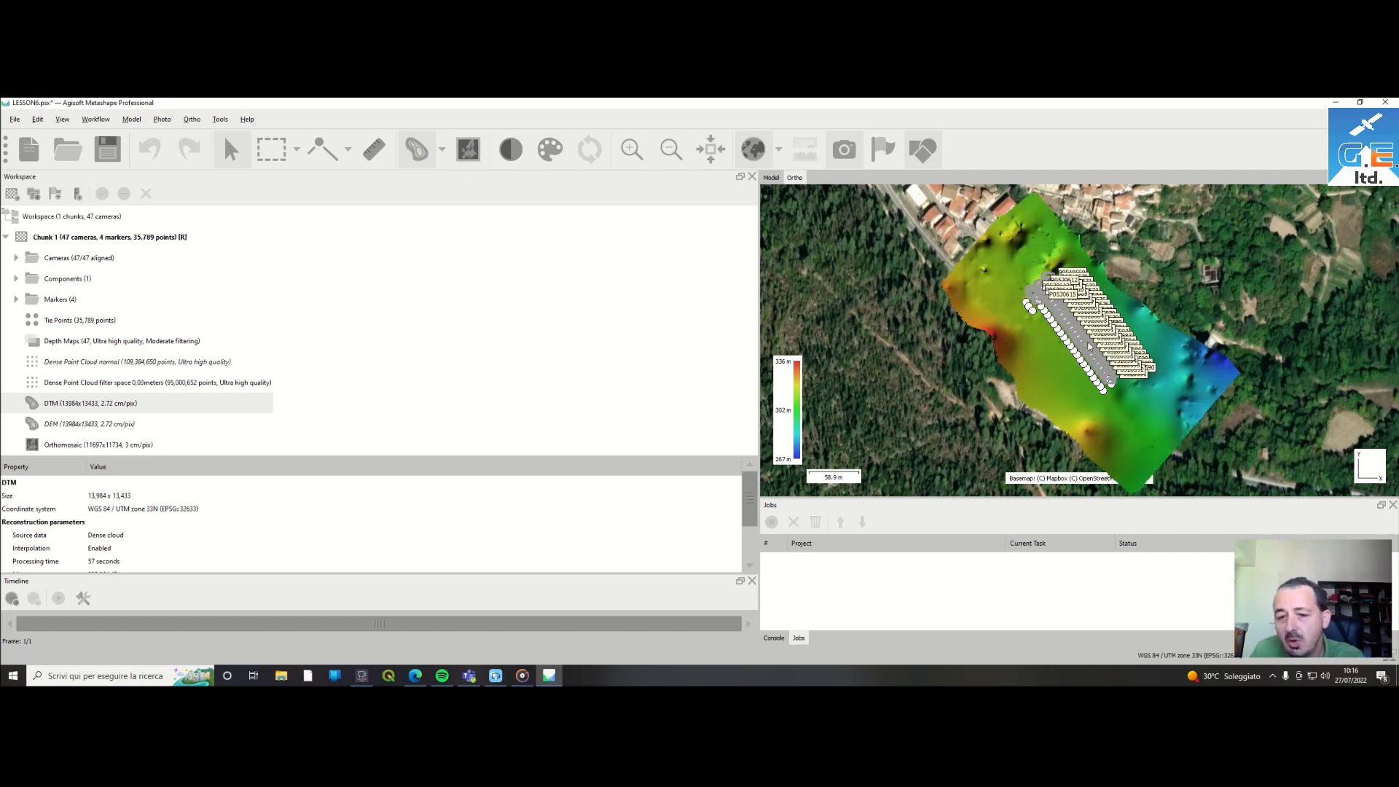
Step: Zoom in and out to examine the shaded DTM surface around the camera positions
{"action": "scroll", "coordinate": [1091, 348], "scroll_direction": "up", "scroll_amount": 5}
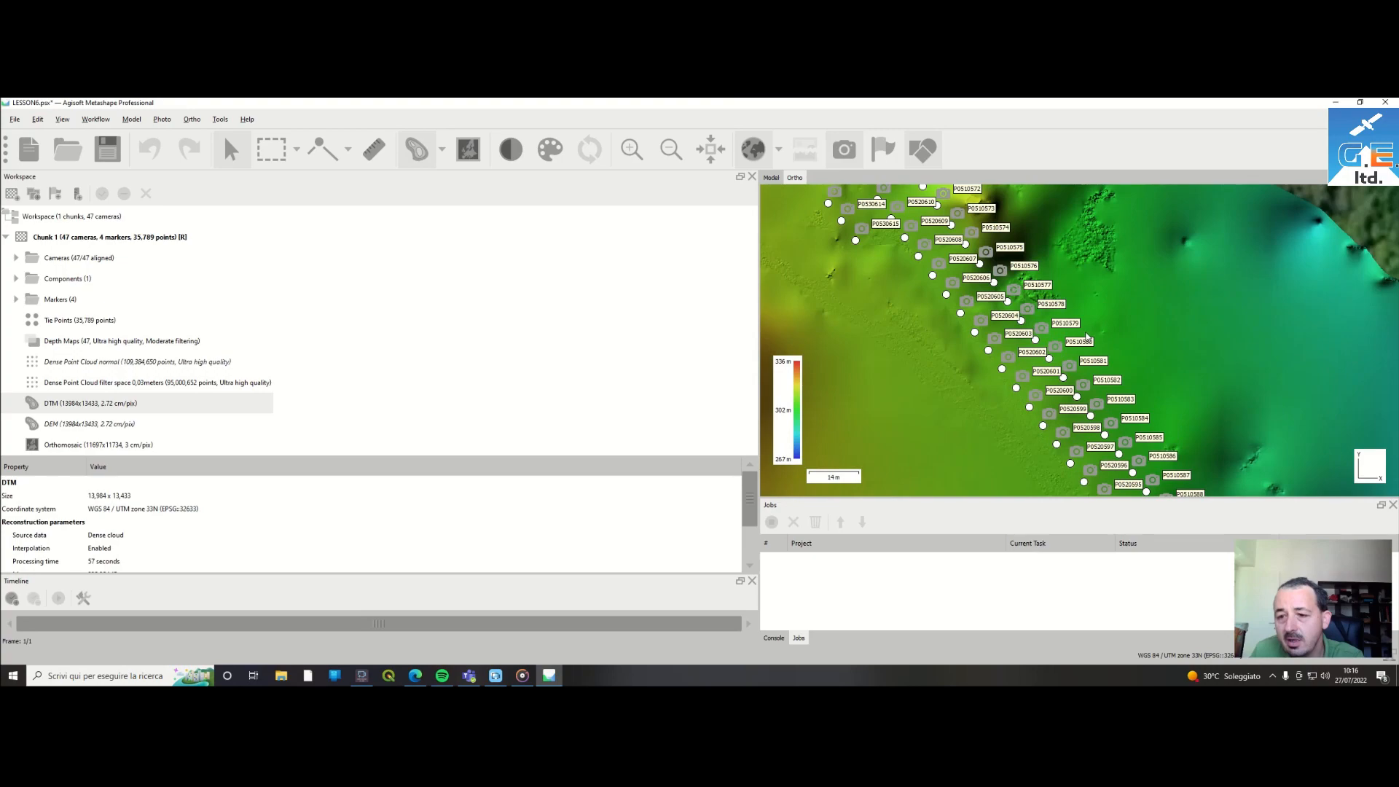
{"action": "scroll", "coordinate": [1089, 336], "scroll_direction": "down", "scroll_amount": 5}
{"action": "scroll", "coordinate": [907, 266], "scroll_direction": "up", "scroll_amount": 5}
{"action": "scroll", "coordinate": [908, 266], "scroll_direction": "up", "scroll_amount": 1}
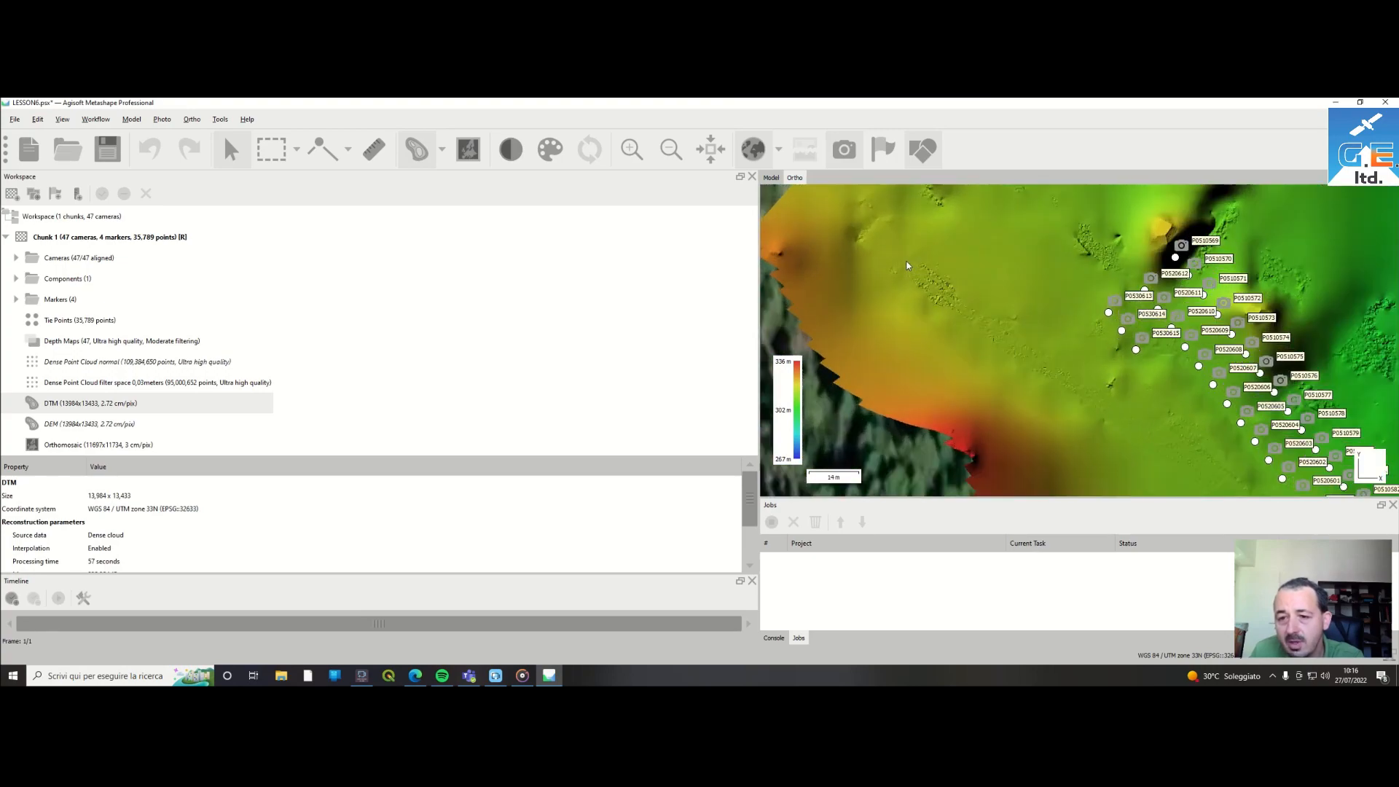
{"action": "scroll", "coordinate": [907, 266], "scroll_direction": "down", "scroll_amount": 5}
{"action": "scroll", "coordinate": [907, 266], "scroll_direction": "up", "scroll_amount": 4}
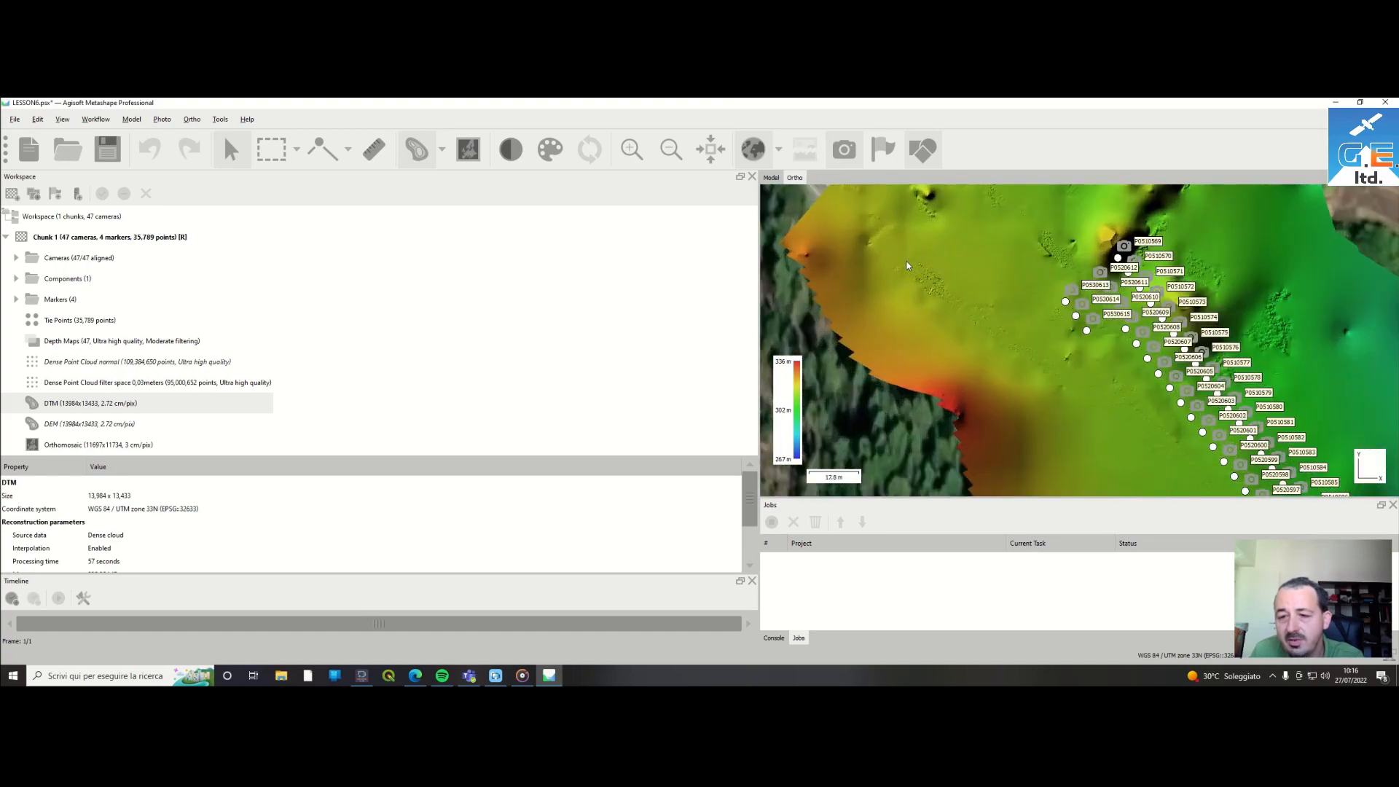
{"action": "scroll", "coordinate": [907, 266], "scroll_direction": "down", "scroll_amount": 5}
{"action": "scroll", "coordinate": [1157, 383], "scroll_direction": "up", "scroll_amount": 2}
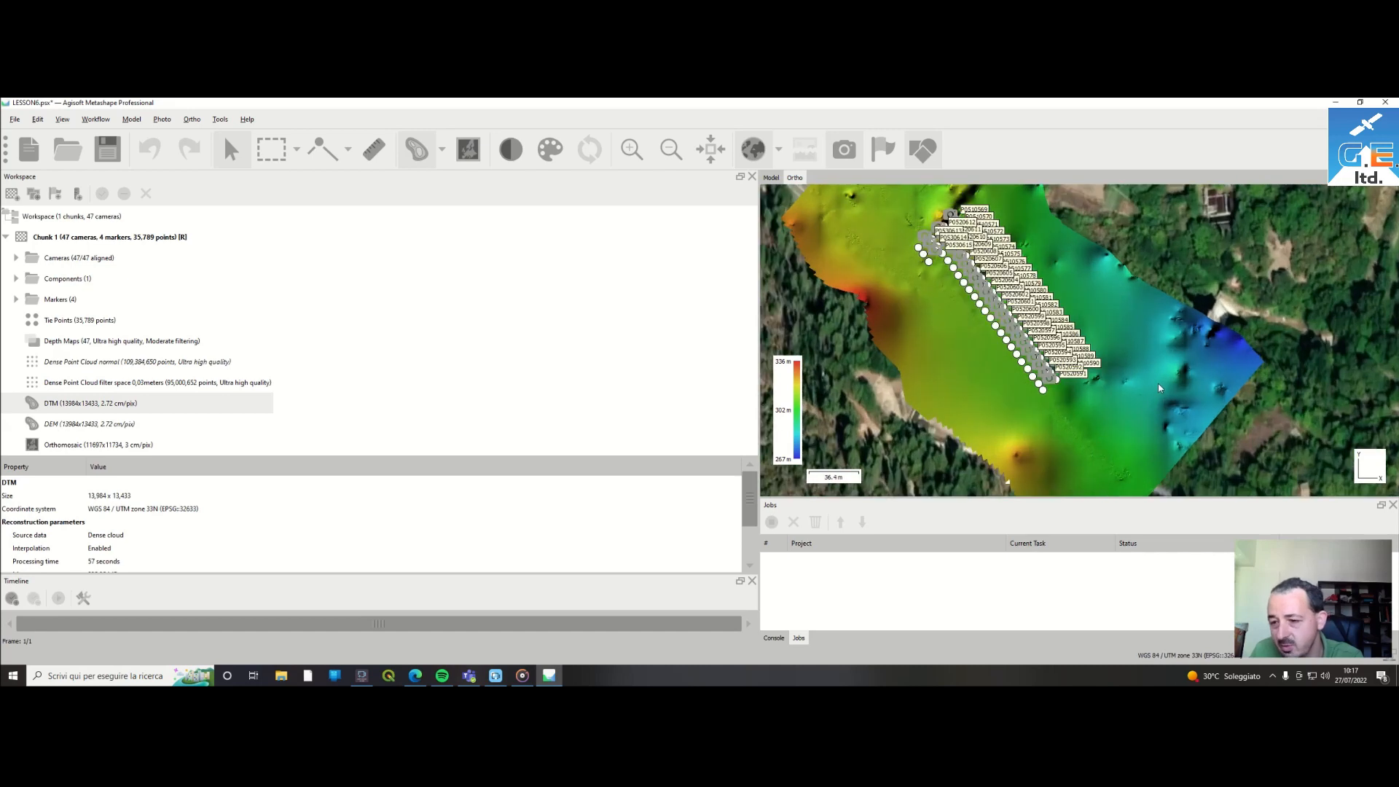
{"action": "scroll", "coordinate": [1179, 344], "scroll_direction": "up", "scroll_amount": 2}
{"action": "scroll", "coordinate": [1179, 344], "scroll_direction": "down", "scroll_amount": 2}
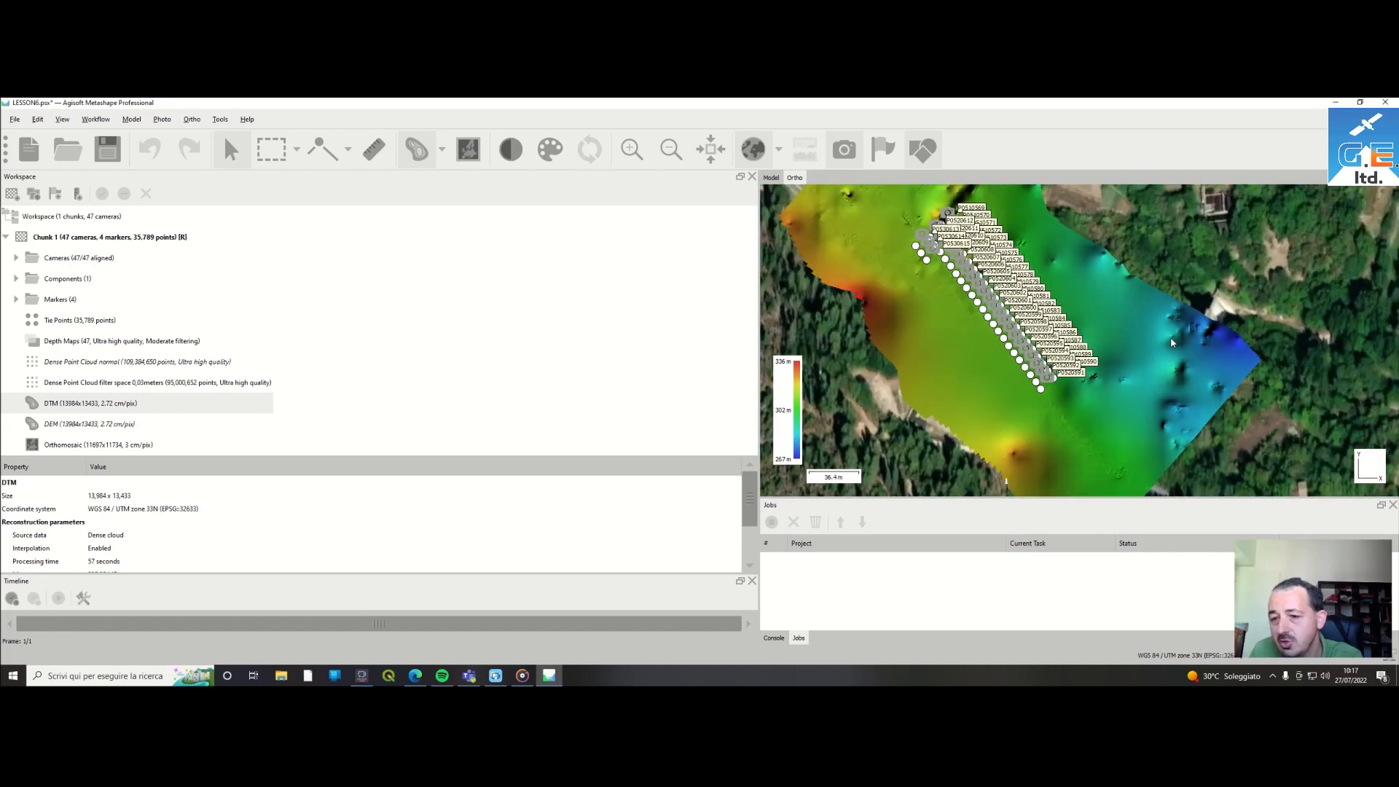
{"action": "scroll", "coordinate": [1016, 449], "scroll_direction": "up", "scroll_amount": 2}
{"action": "scroll", "coordinate": [1016, 449], "scroll_direction": "down", "scroll_amount": 2}
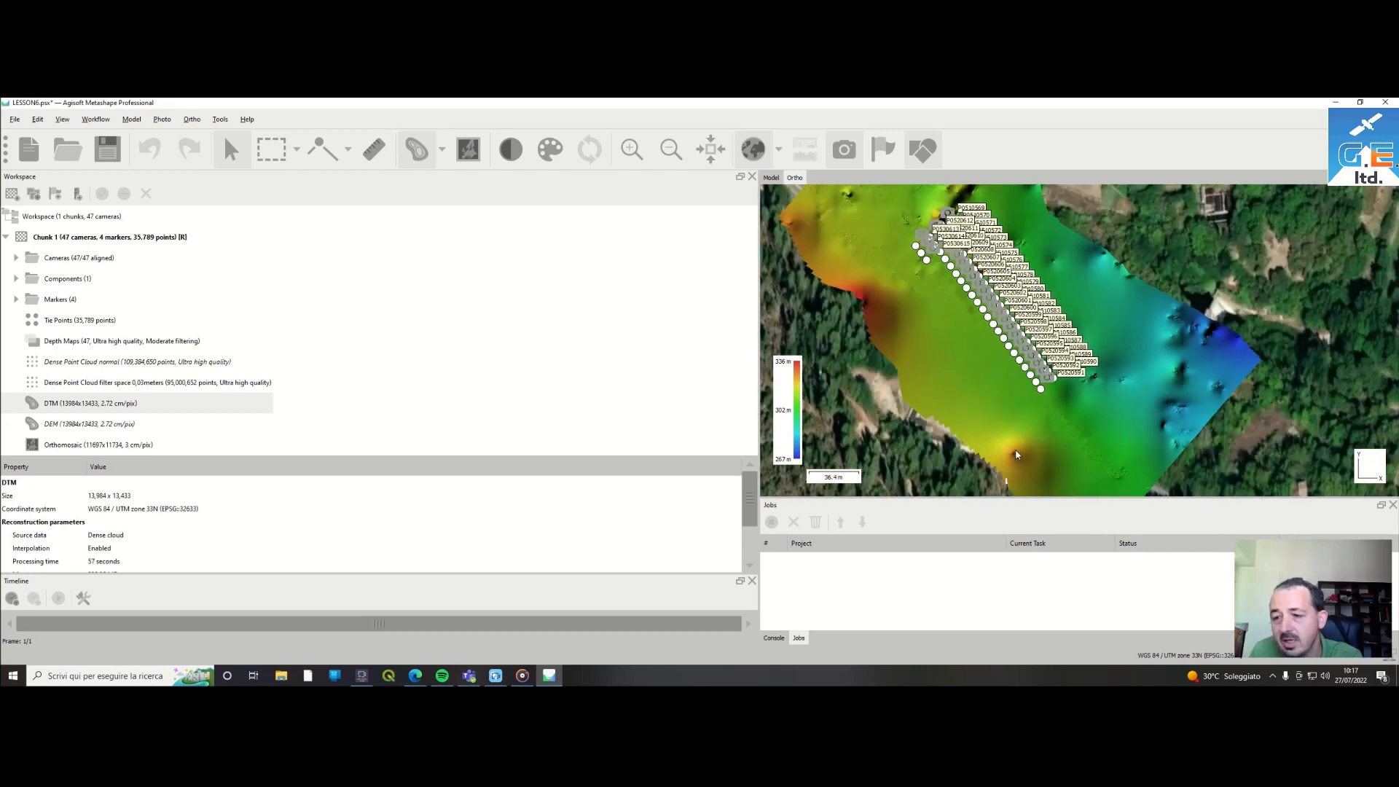
Step: Pan and zoom across the shaded DTM to inspect terrain features along the village edge and the eastern slope
{"action": "left_click_drag", "start_coordinate": [904, 283], "coordinate": [924, 369]}
{"action": "scroll", "coordinate": [915, 265], "scroll_direction": "up", "scroll_amount": 4}
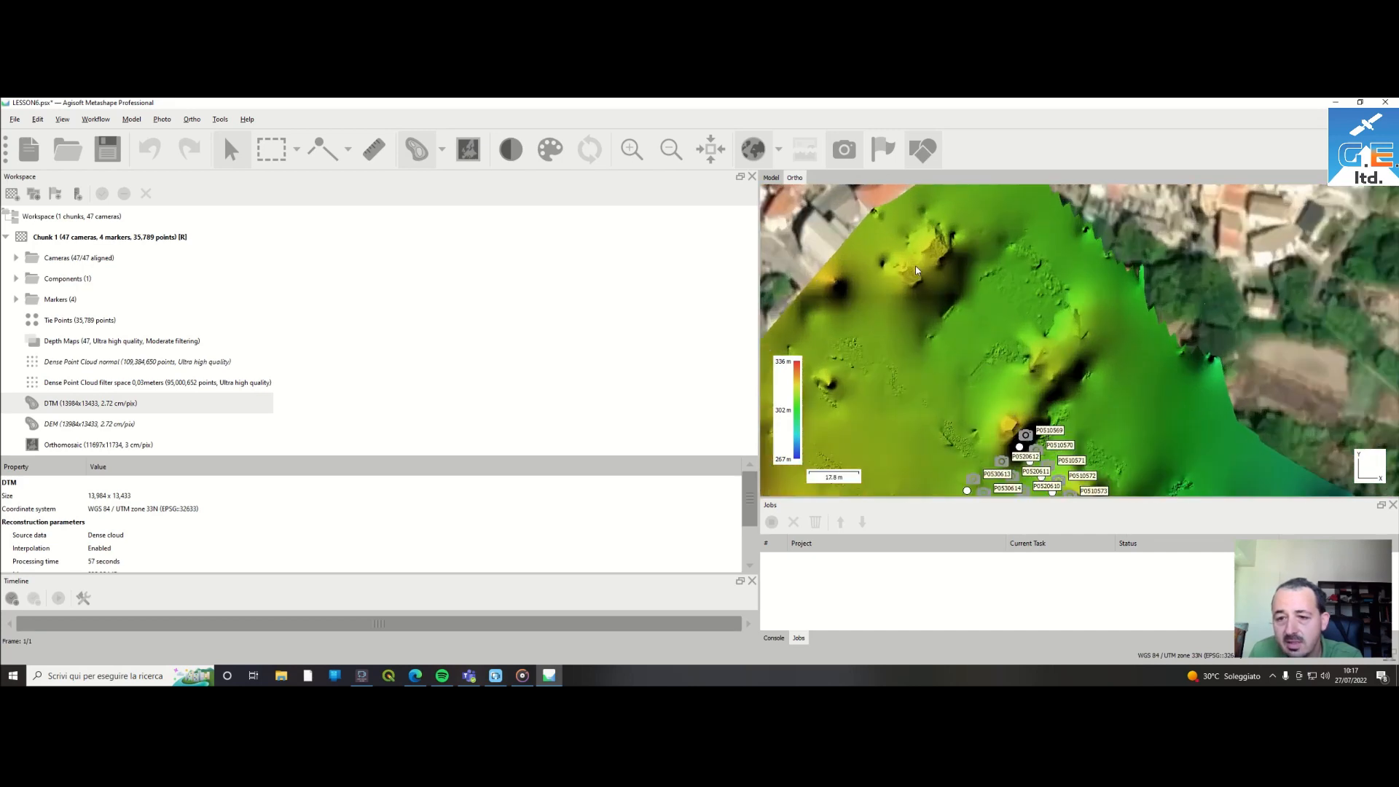
{"action": "scroll", "coordinate": [916, 267], "scroll_direction": "down", "scroll_amount": 4}
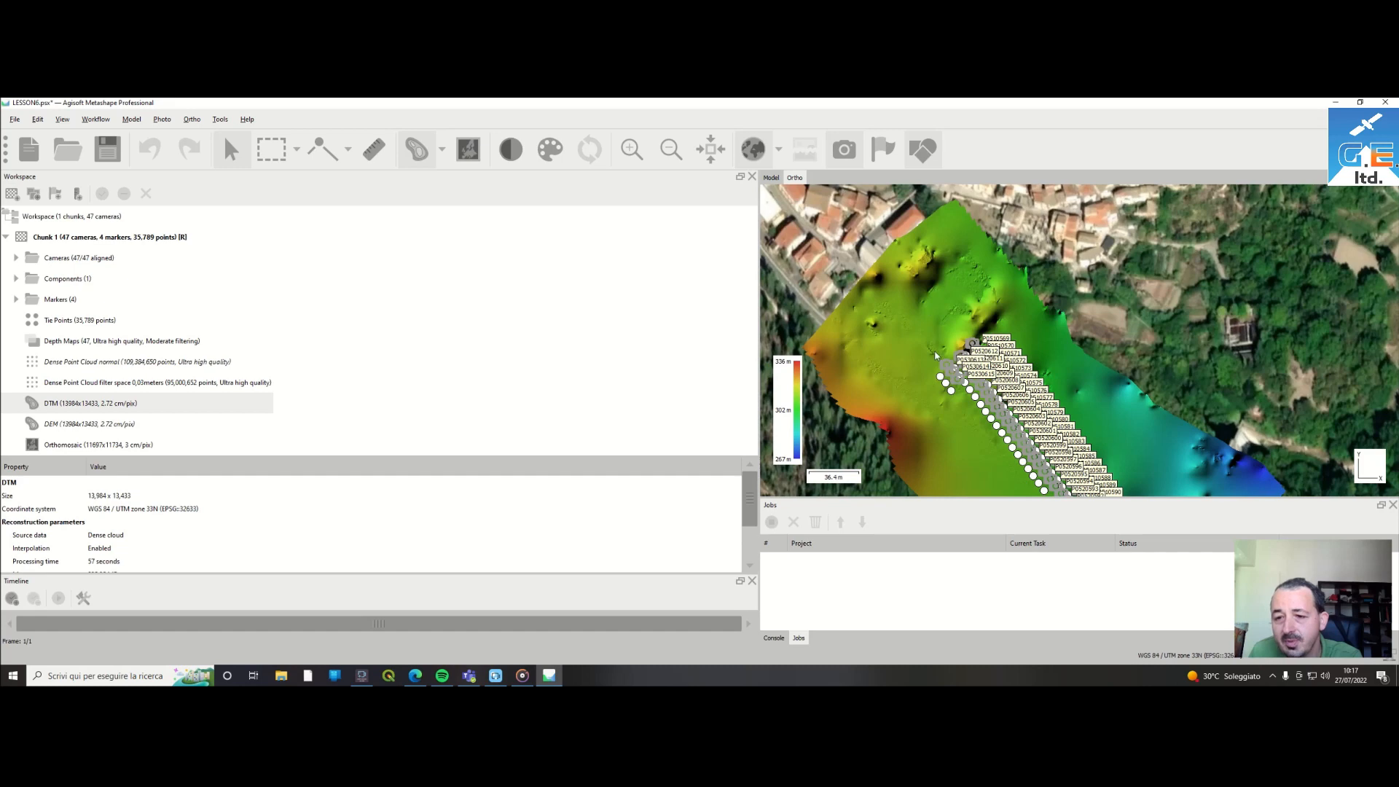
{"action": "scroll", "coordinate": [962, 333], "scroll_direction": "up", "scroll_amount": 5}
{"action": "scroll", "coordinate": [958, 342], "scroll_direction": "down", "scroll_amount": 3}
{"action": "scroll", "coordinate": [954, 347], "scroll_direction": "up", "scroll_amount": 3}
{"action": "scroll", "coordinate": [950, 363], "scroll_direction": "down", "scroll_amount": 5}
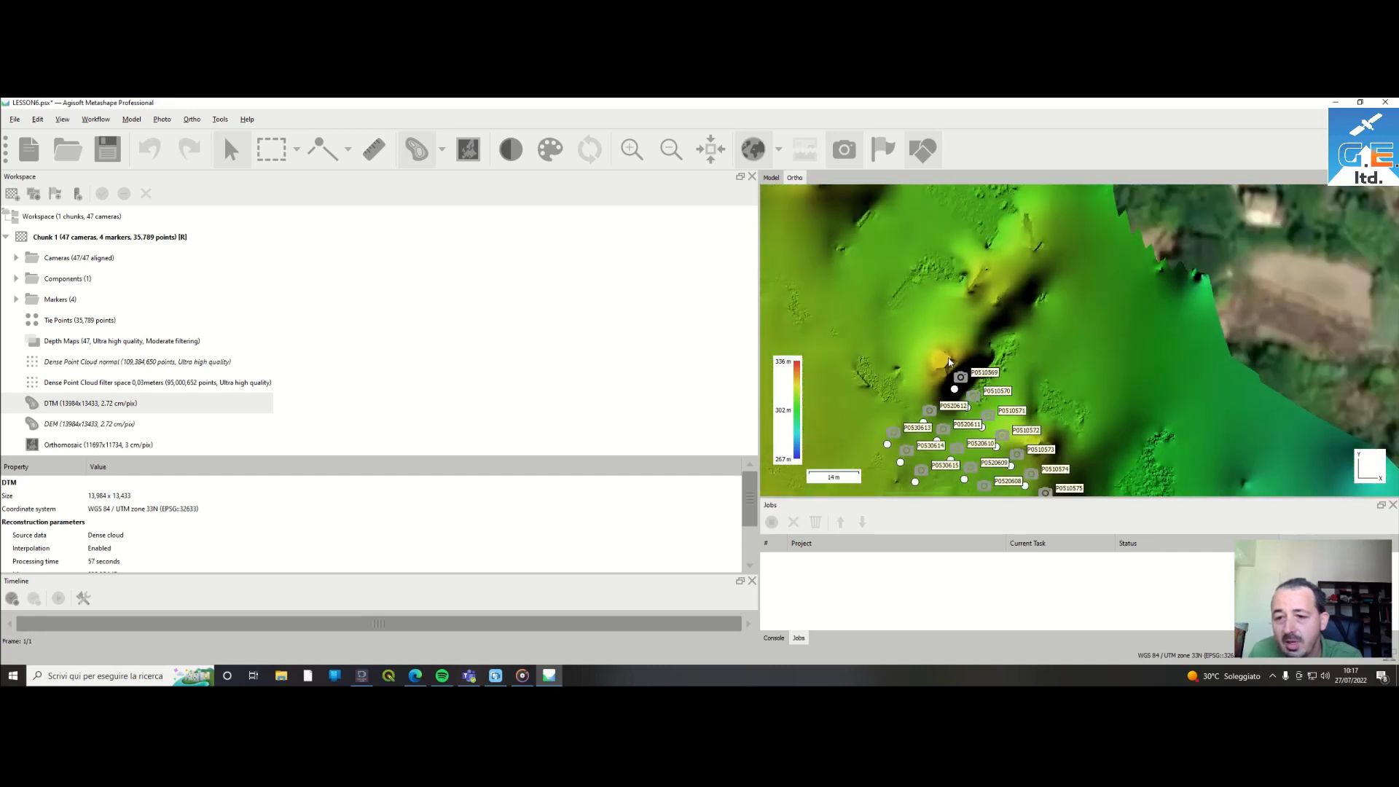
{"action": "mouse_move", "coordinate": [922, 337]}
{"action": "left_mouse_down"}
{"action": "mouse_move", "coordinate": [1027, 347]}
{"action": "mouse_move", "coordinate": [867, 218]}
{"action": "left_mouse_up"}
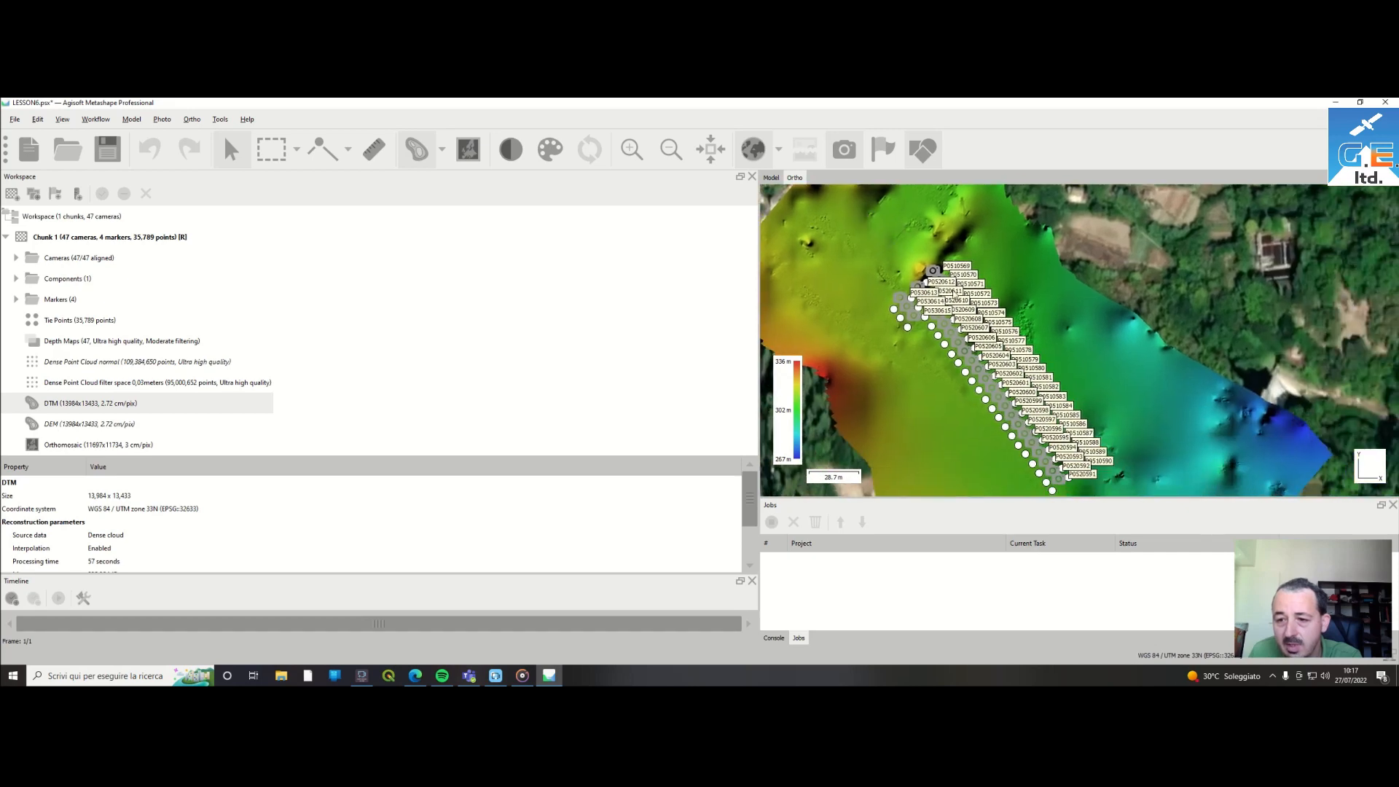
{"action": "mouse_move", "coordinate": [1149, 341]}
{"action": "left_mouse_down"}
{"action": "mouse_move", "coordinate": [951, 271]}
{"action": "mouse_move", "coordinate": [1006, 281]}
{"action": "left_mouse_up"}
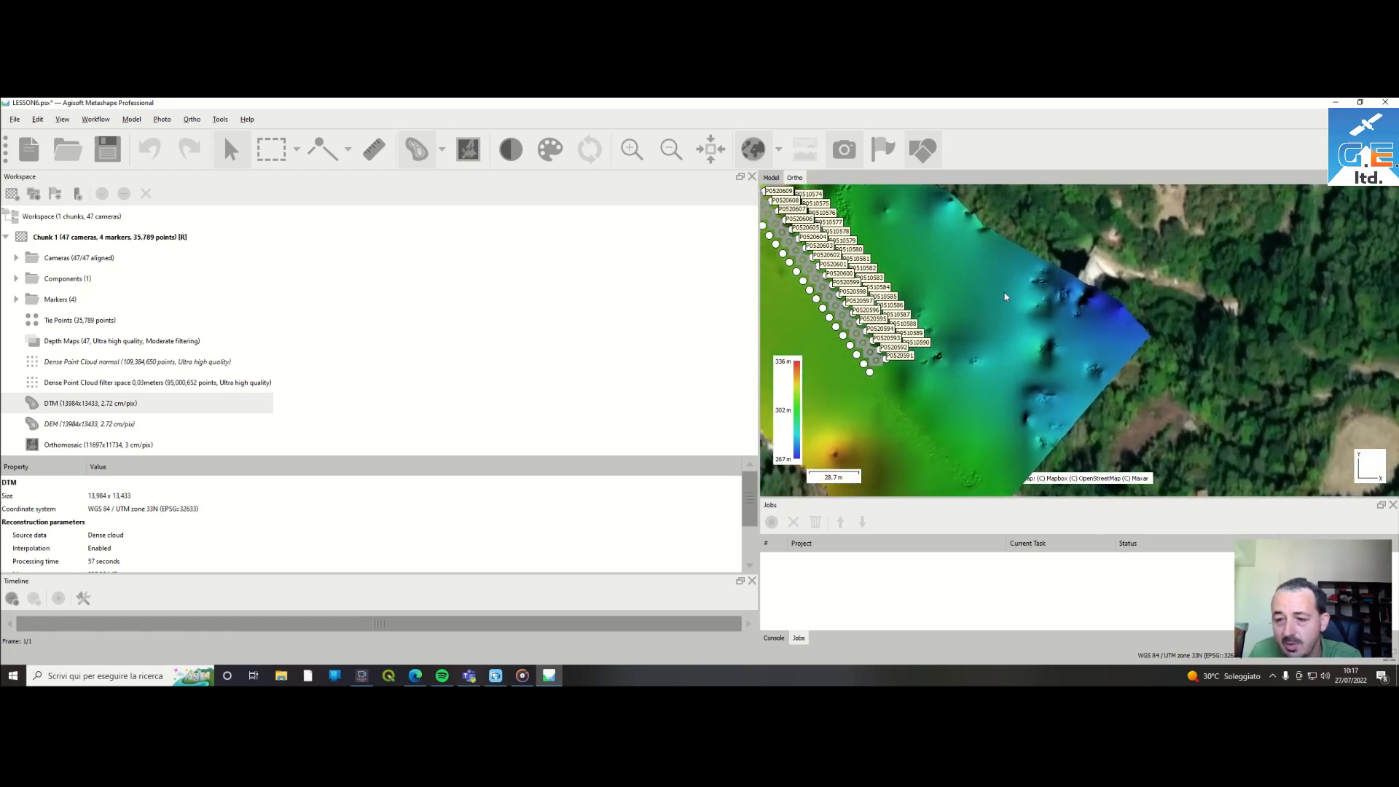
{"action": "scroll", "coordinate": [1016, 347], "scroll_direction": "up", "scroll_amount": 5}
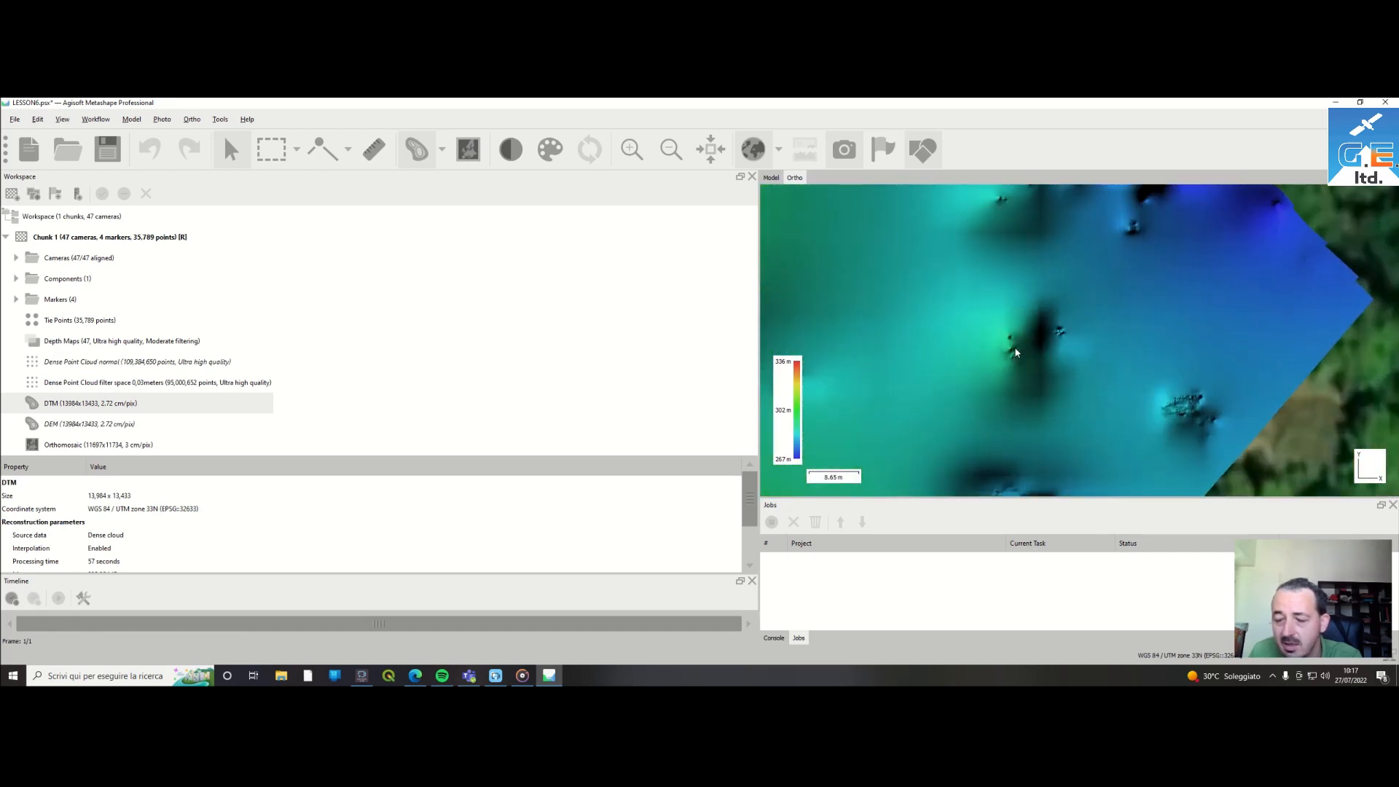
{"action": "scroll", "coordinate": [1015, 353], "scroll_direction": "down", "scroll_amount": 6}
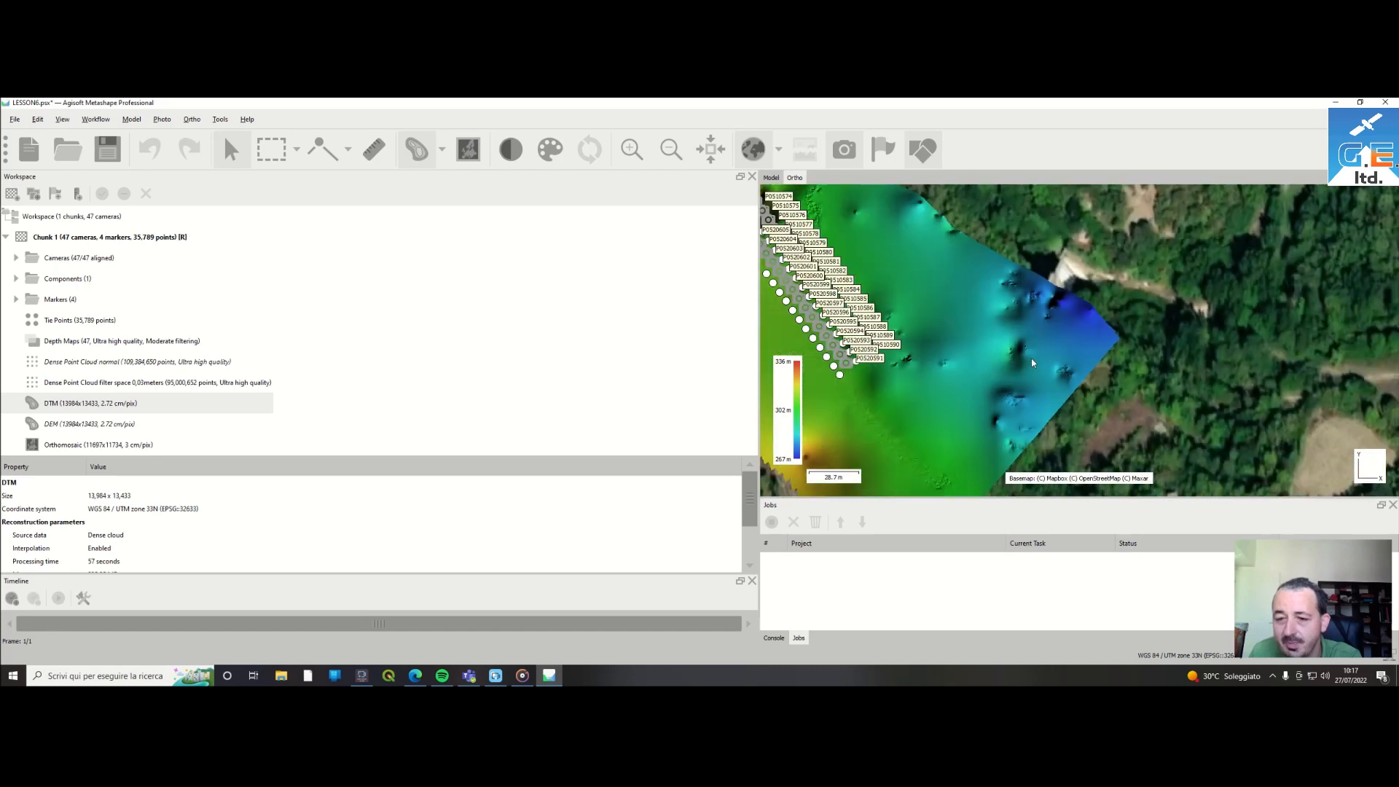
{"action": "mouse_move", "coordinate": [1022, 392]}
{"action": "left_mouse_down"}
{"action": "mouse_move", "coordinate": [1197, 418]}
{"action": "mouse_move", "coordinate": [1253, 475]}
{"action": "left_mouse_up"}
{"action": "left_click_drag", "start_coordinate": [975, 237], "coordinate": [960, 318]}
{"action": "scroll", "coordinate": [962, 318], "scroll_direction": "up", "scroll_amount": 6}
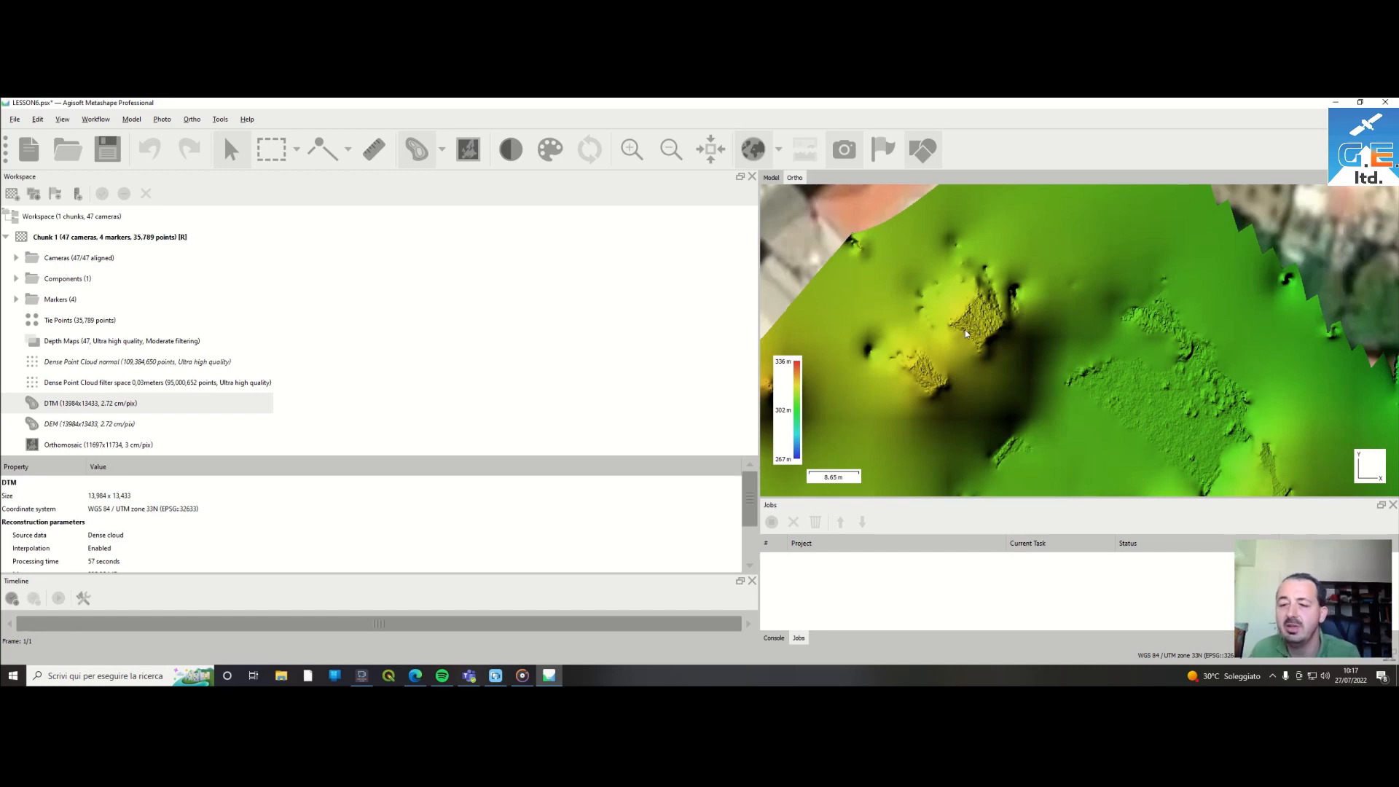
{"action": "scroll", "coordinate": [947, 344], "scroll_direction": "down", "scroll_amount": 3}
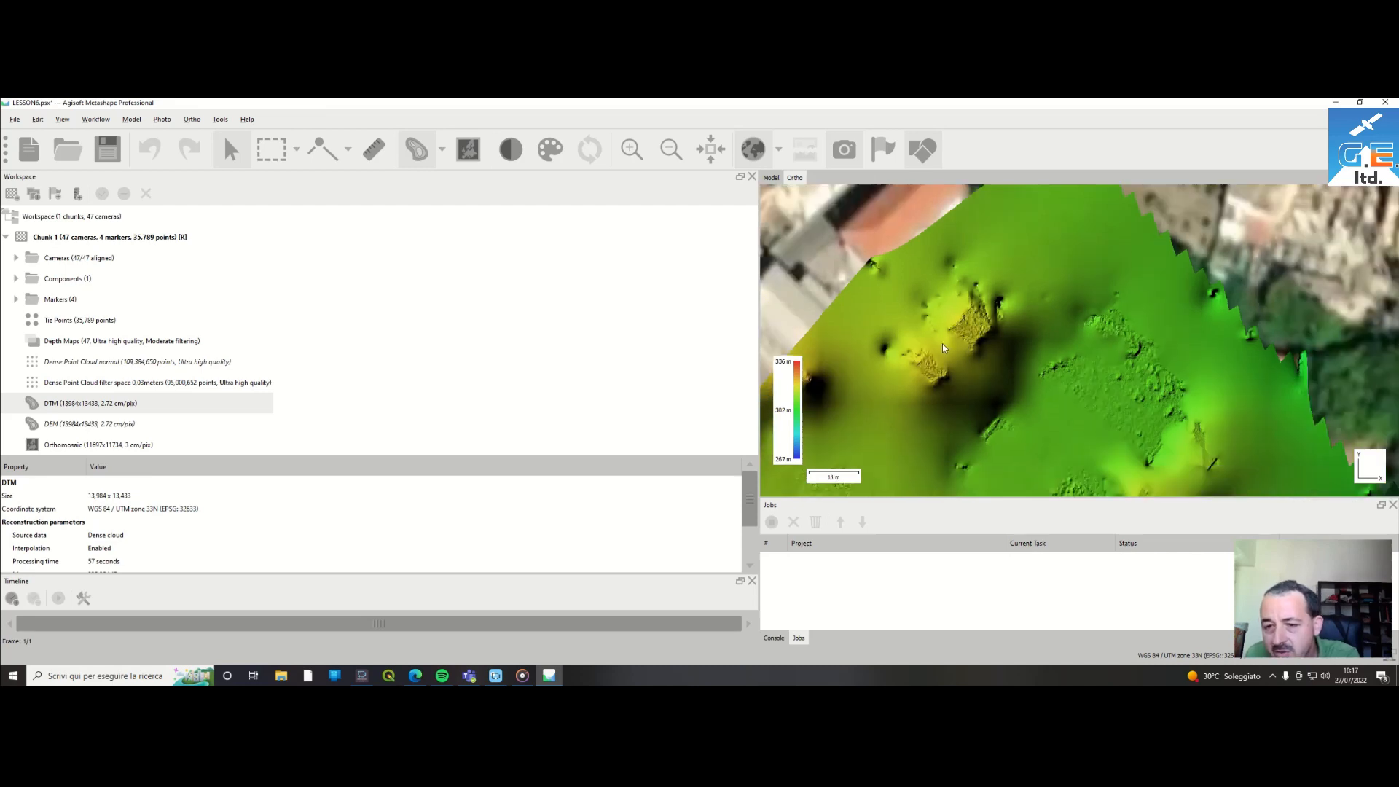
{"action": "left_click_drag", "start_coordinate": [994, 346], "coordinate": [1055, 312]}
{"action": "scroll", "coordinate": [998, 311], "scroll_direction": "up", "scroll_amount": 3}
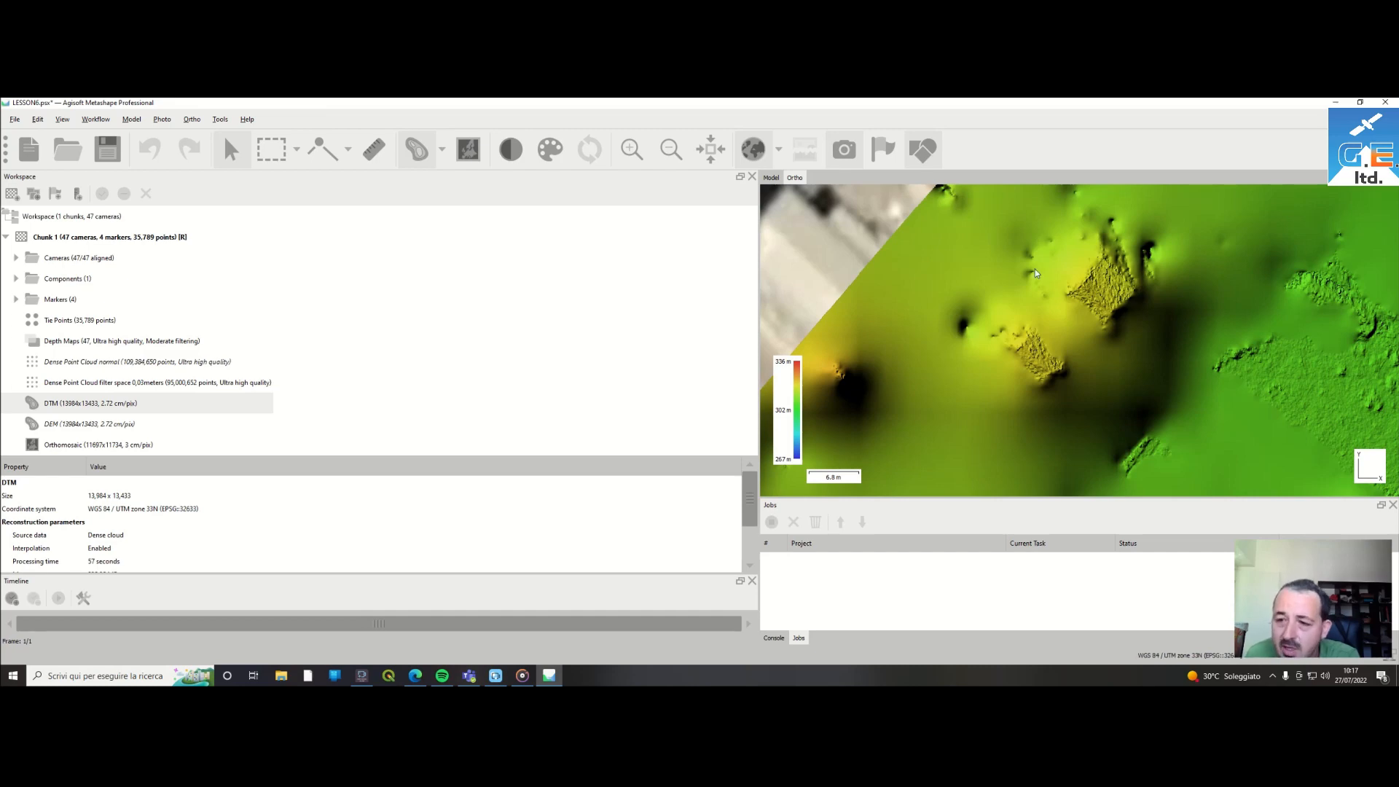
{"action": "scroll", "coordinate": [1124, 345], "scroll_direction": "down", "scroll_amount": 1}
{"action": "scroll", "coordinate": [1113, 313], "scroll_direction": "up", "scroll_amount": 1}
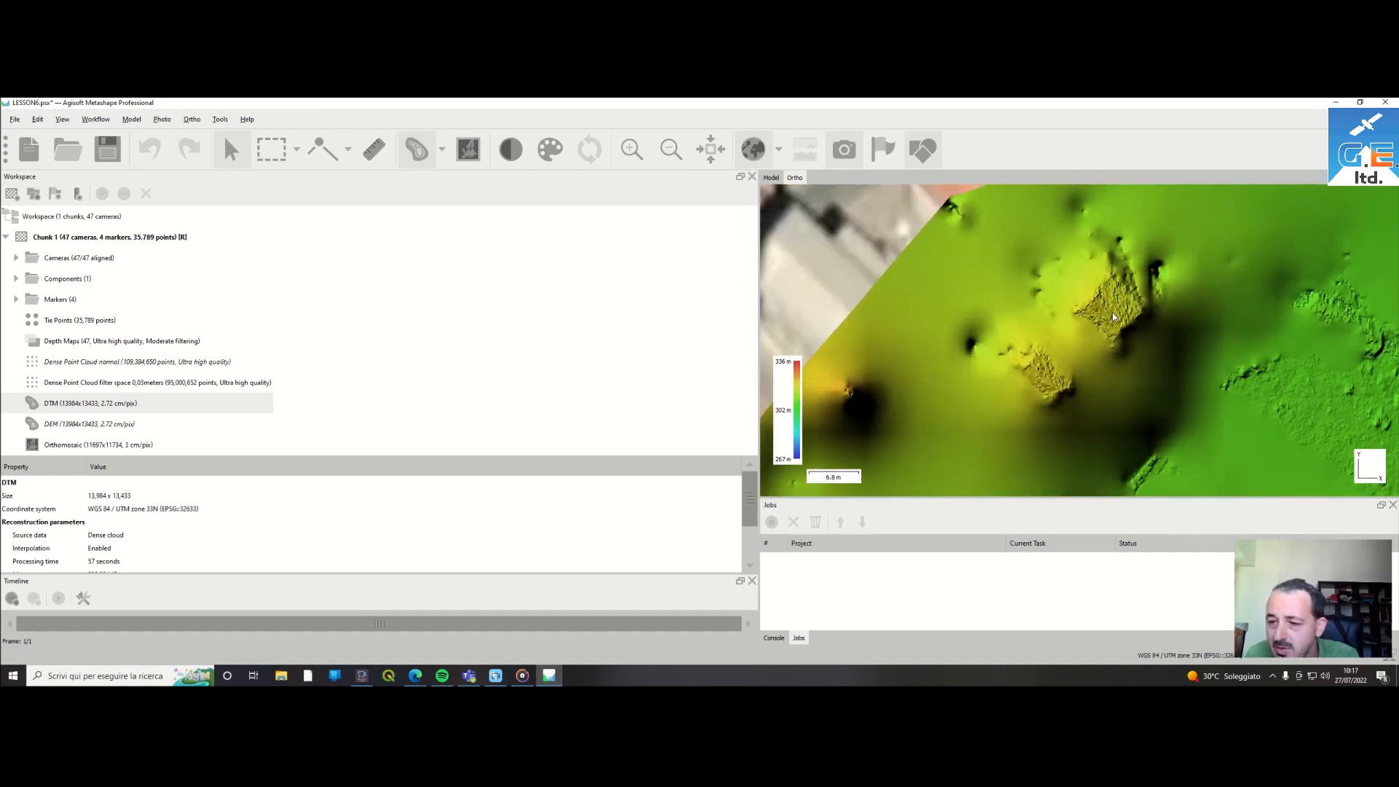
{"action": "scroll", "coordinate": [1123, 284], "scroll_direction": "down", "scroll_amount": 2}
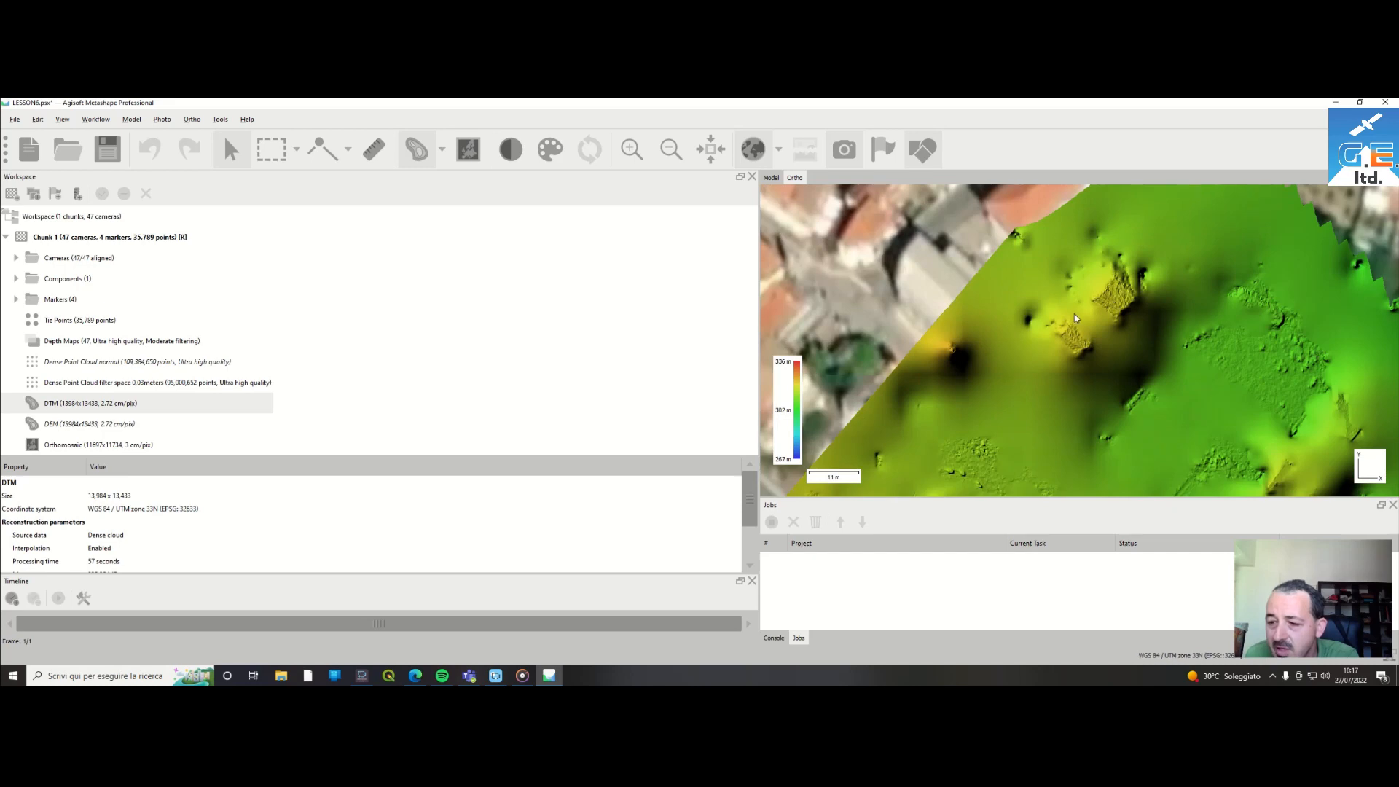
{"action": "scroll", "coordinate": [1074, 313], "scroll_direction": "down", "scroll_amount": 2}
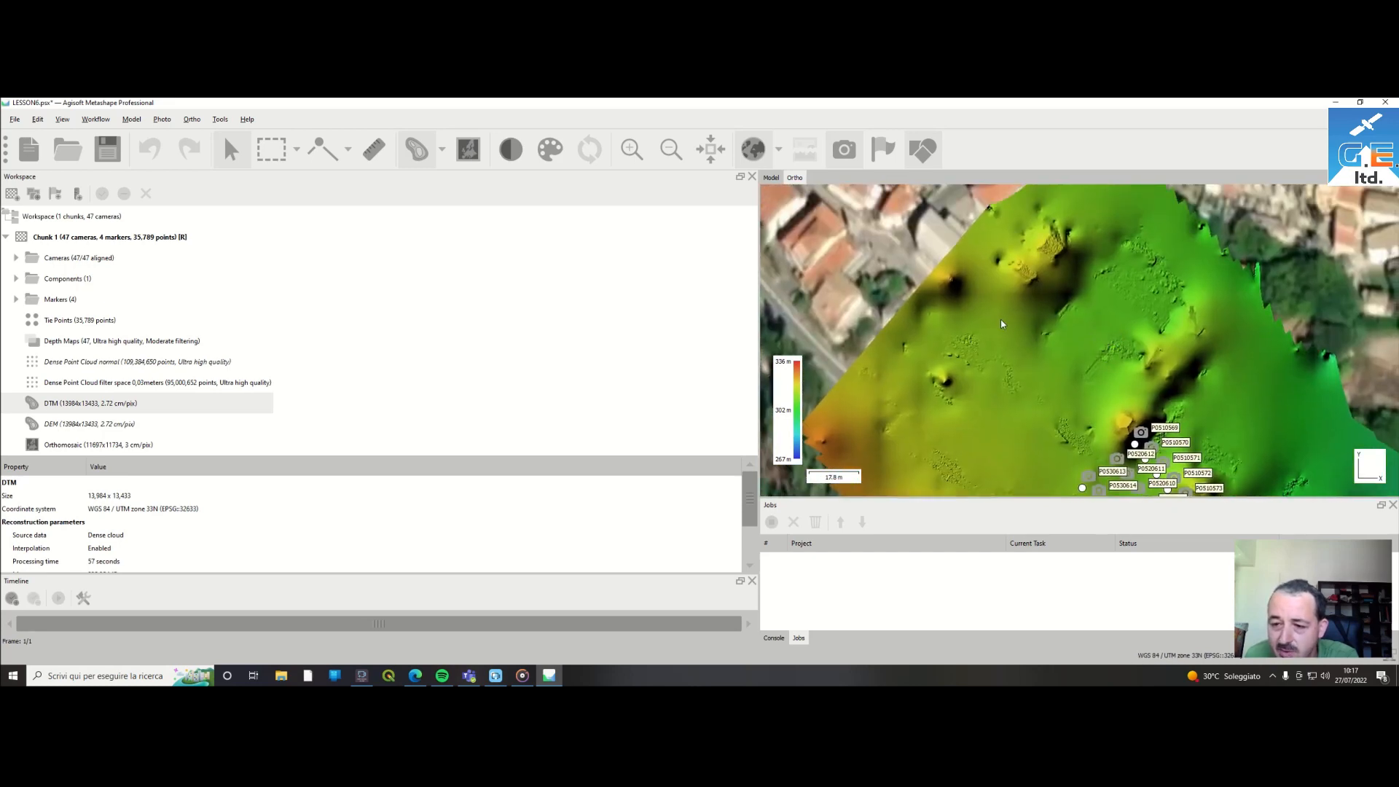
{"action": "scroll", "coordinate": [1001, 322], "scroll_direction": "down", "scroll_amount": 4}
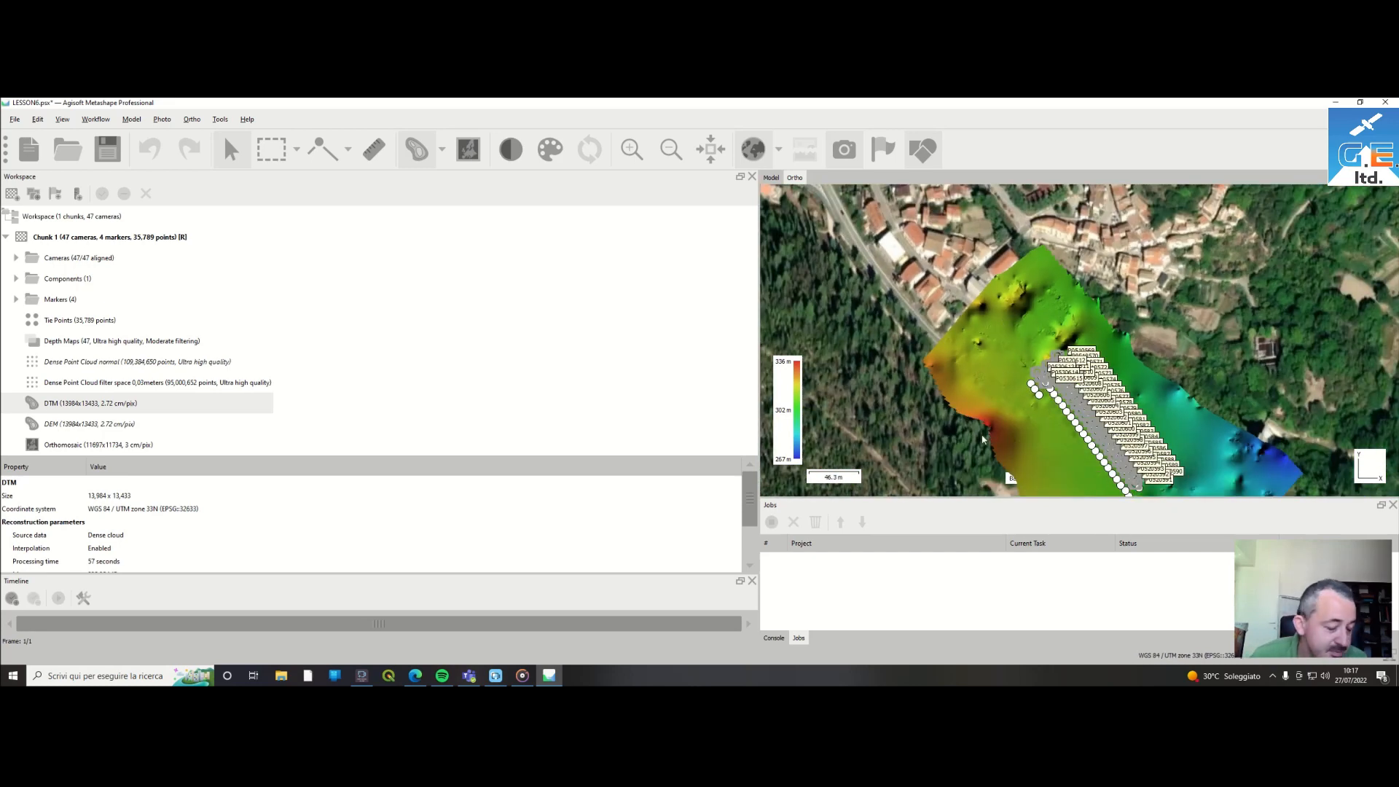
Step: Zoom closely on the rectangular structures beside the camera strip to inspect their relief detail in the DTM
{"action": "left_click_drag", "start_coordinate": [1153, 424], "coordinate": [1047, 281]}
{"action": "scroll", "coordinate": [1047, 281], "scroll_direction": "up", "scroll_amount": 5}
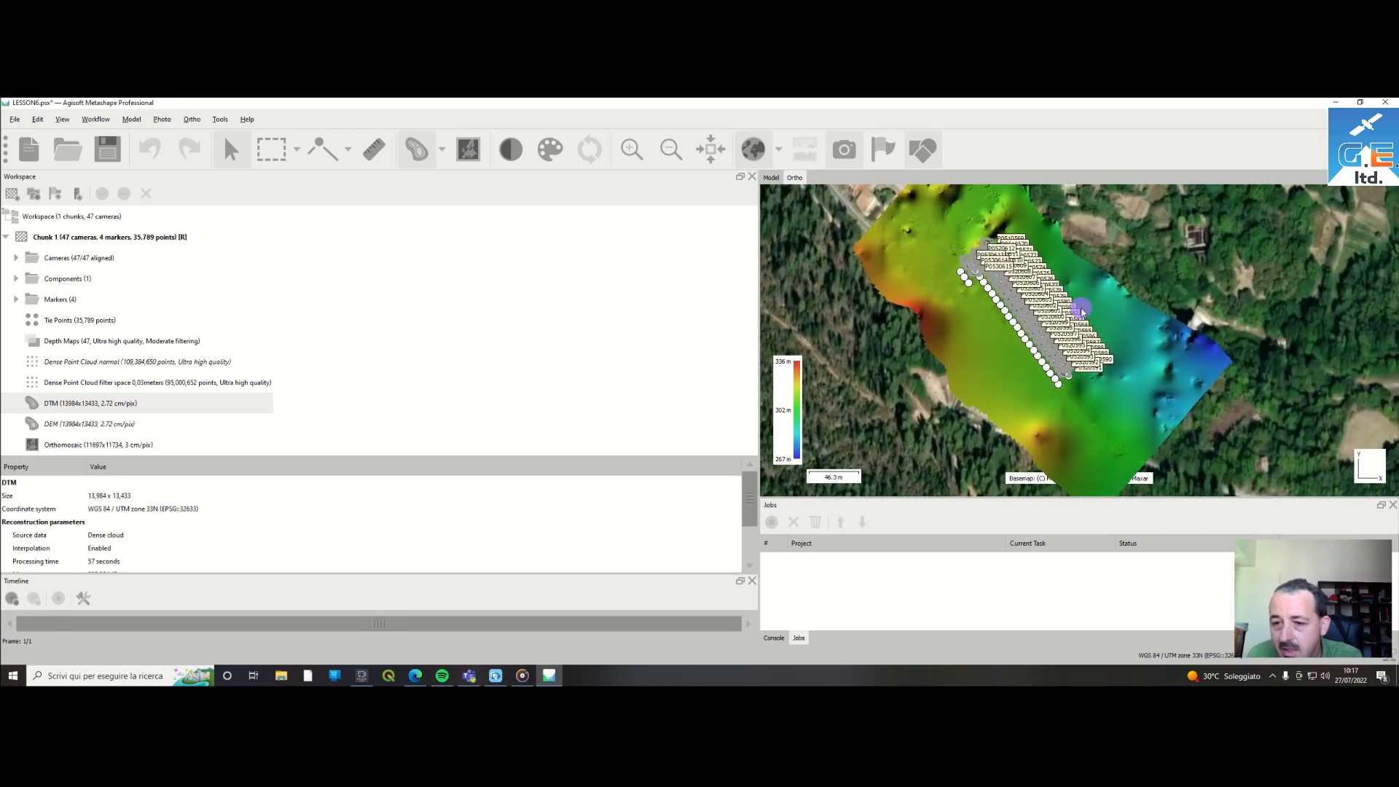
{"action": "scroll", "coordinate": [1088, 291], "scroll_direction": "up", "scroll_amount": 2}
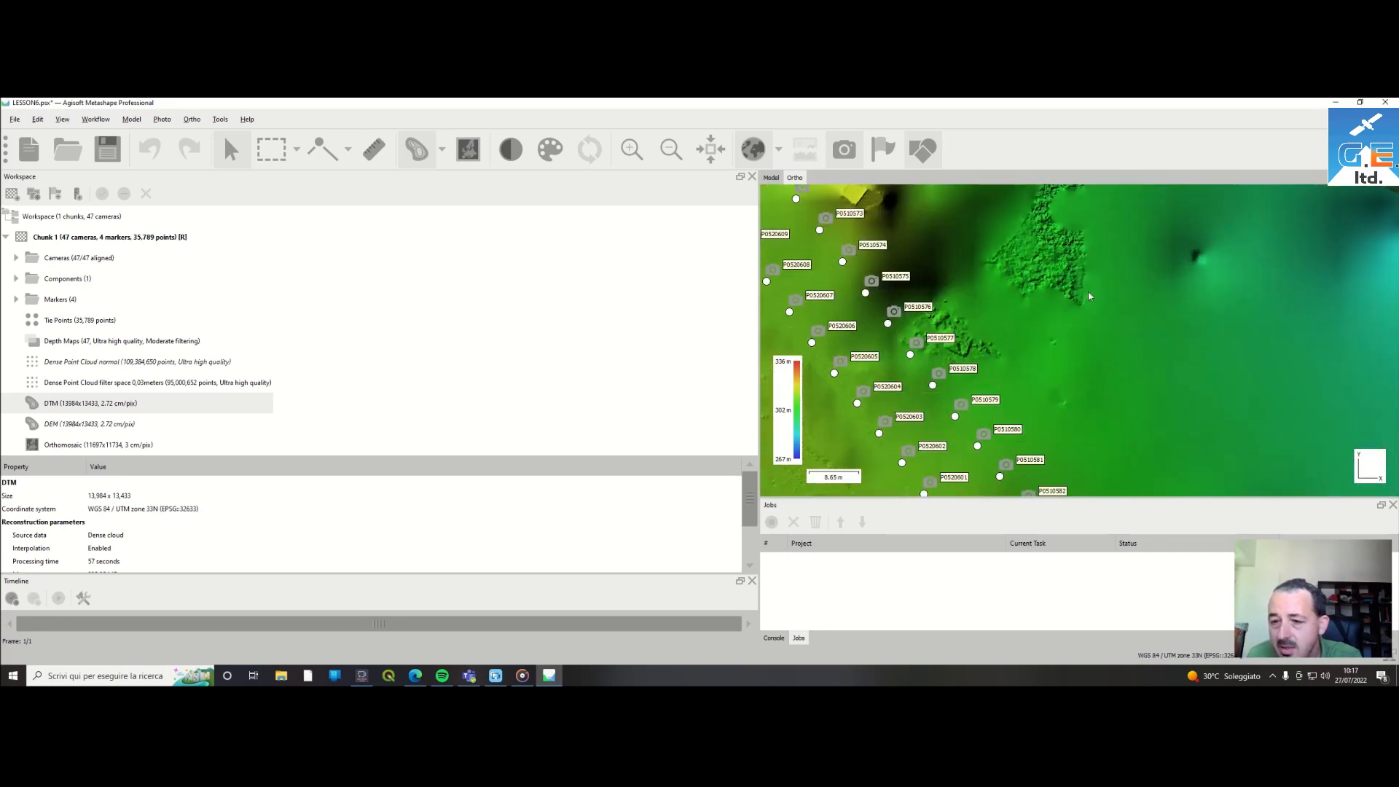
{"action": "left_click", "coordinate": [965, 223]}
{"action": "left_click_drag", "start_coordinate": [965, 222], "coordinate": [1022, 285]}
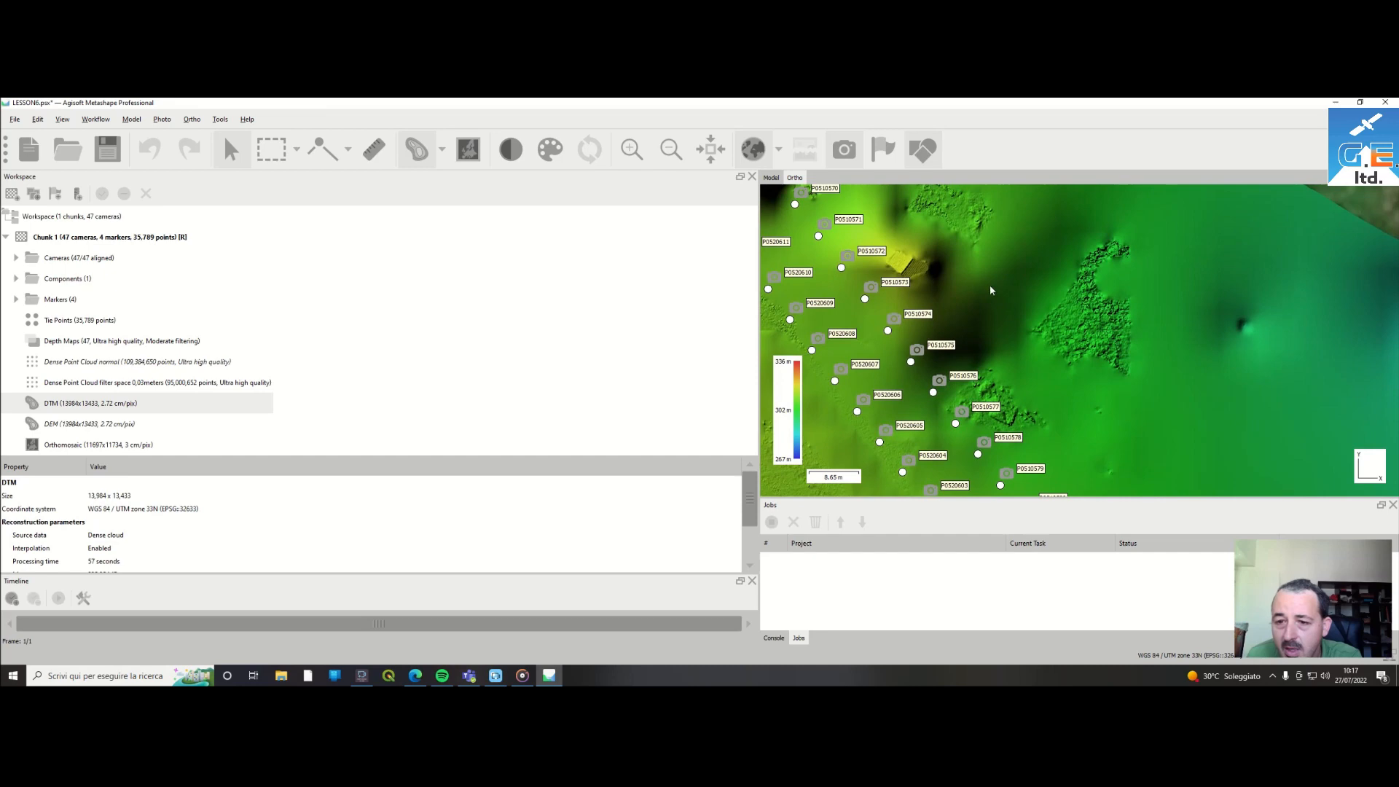
{"action": "scroll", "coordinate": [960, 286], "scroll_direction": "down", "scroll_amount": 1}
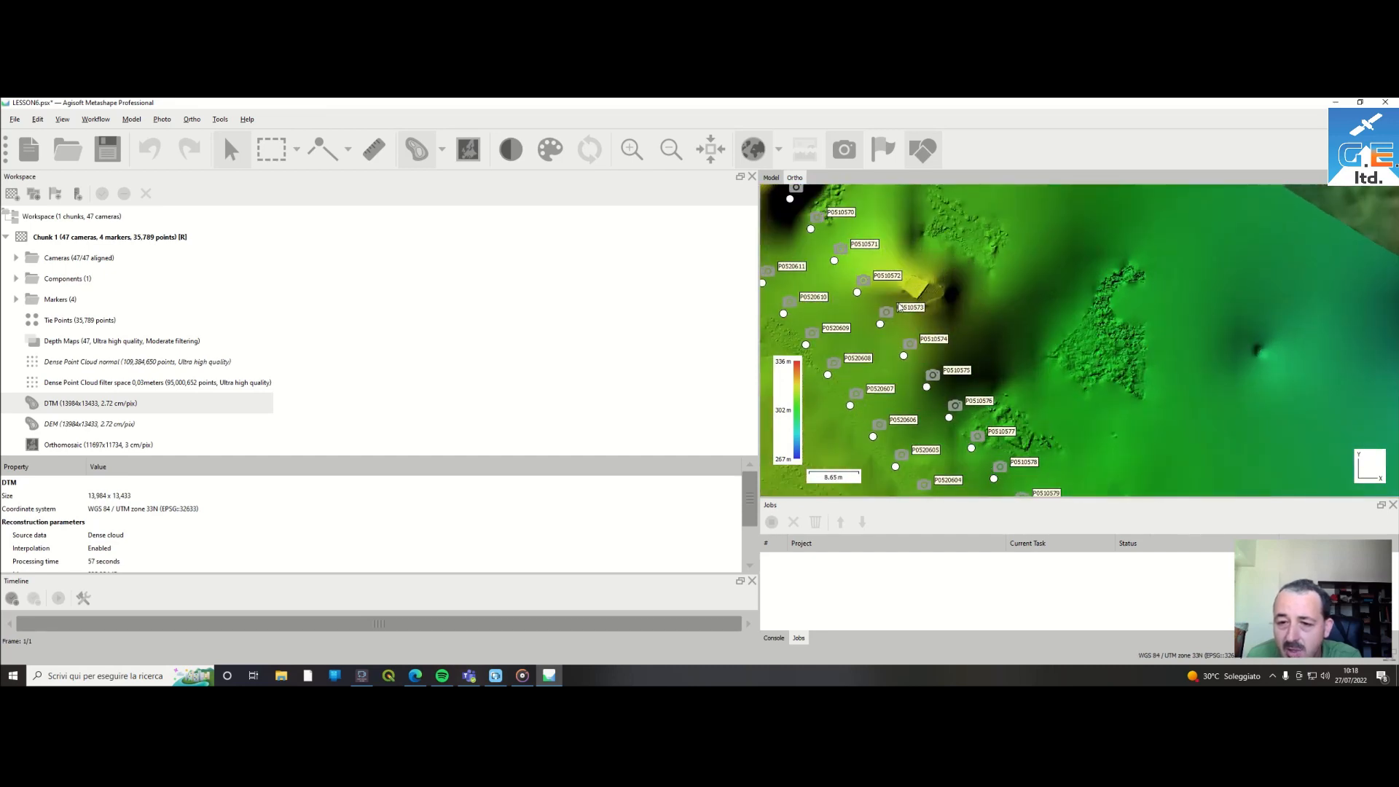
{"action": "scroll", "coordinate": [929, 284], "scroll_direction": "up", "scroll_amount": 6}
{"action": "scroll", "coordinate": [932, 290], "scroll_direction": "down", "scroll_amount": 2}
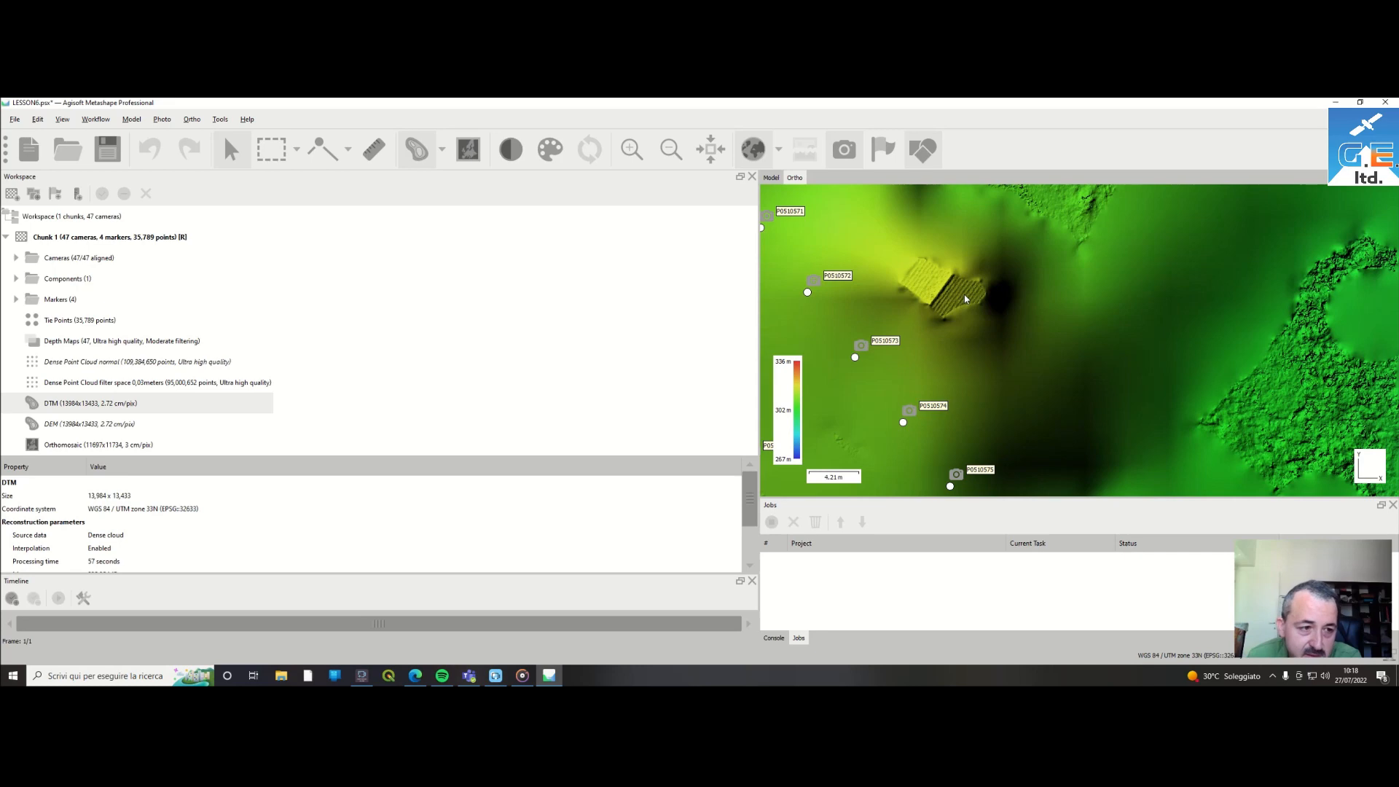
{"action": "scroll", "coordinate": [966, 298], "scroll_direction": "down", "scroll_amount": 3}
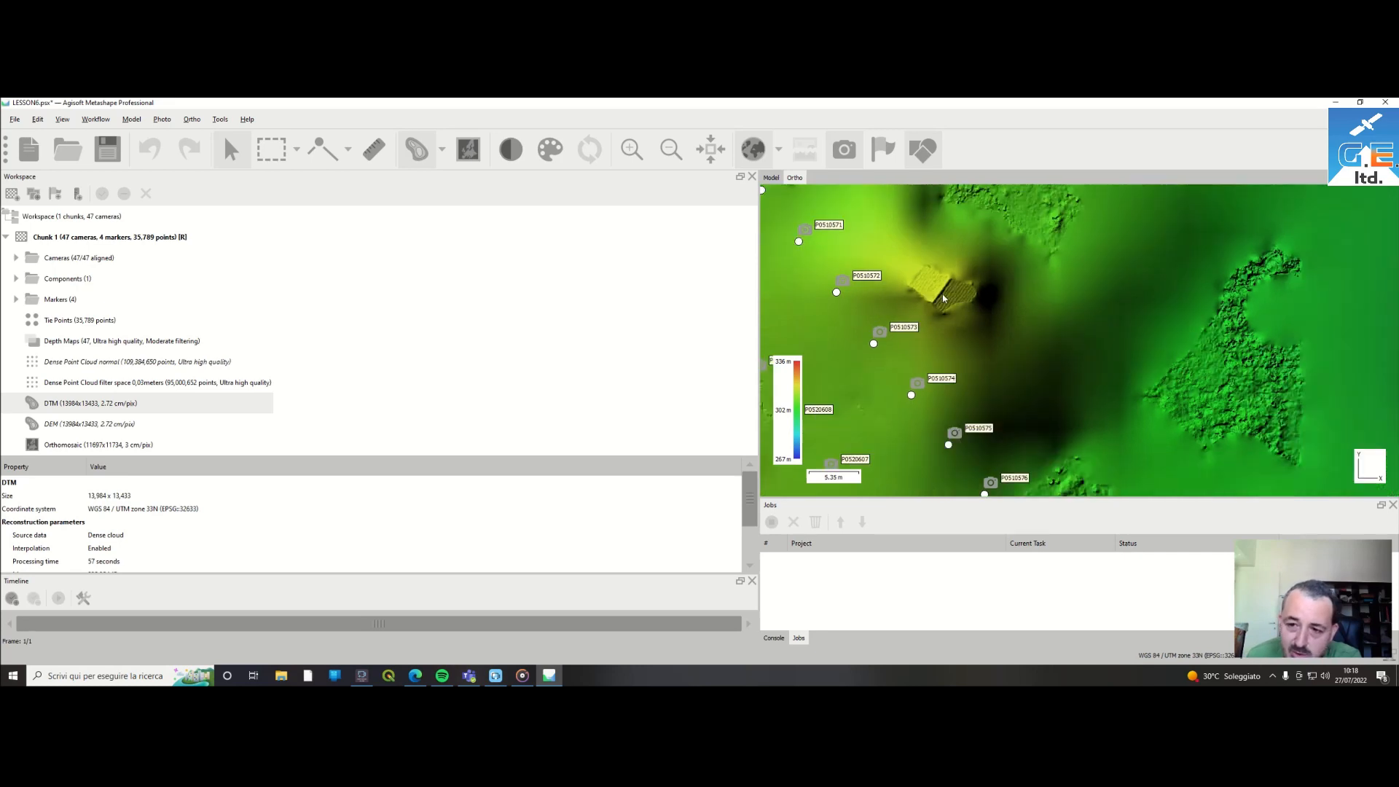
{"action": "scroll", "coordinate": [943, 297], "scroll_direction": "up", "scroll_amount": 6}
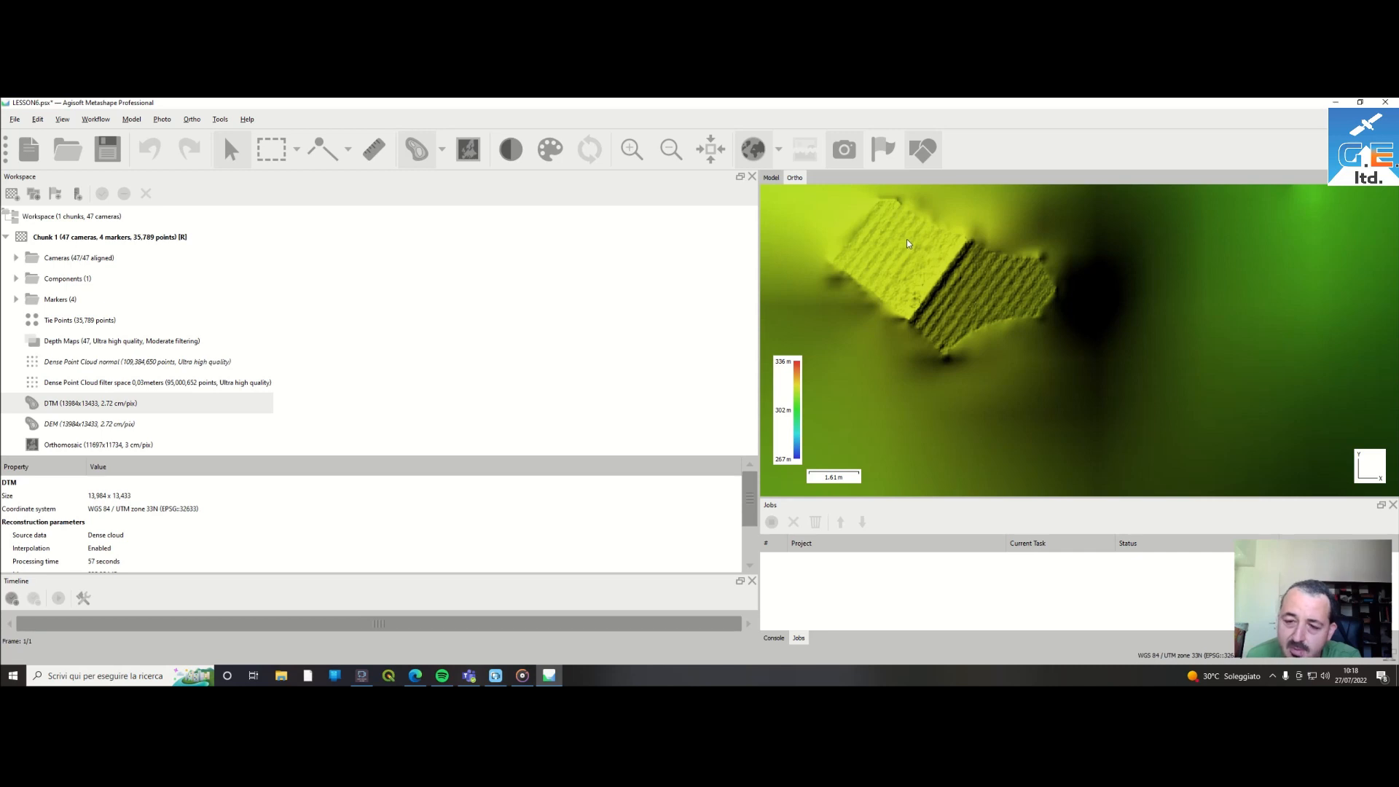
{"action": "scroll", "coordinate": [882, 268], "scroll_direction": "down", "scroll_amount": 1}
{"action": "scroll", "coordinate": [902, 274], "scroll_direction": "up", "scroll_amount": 1}
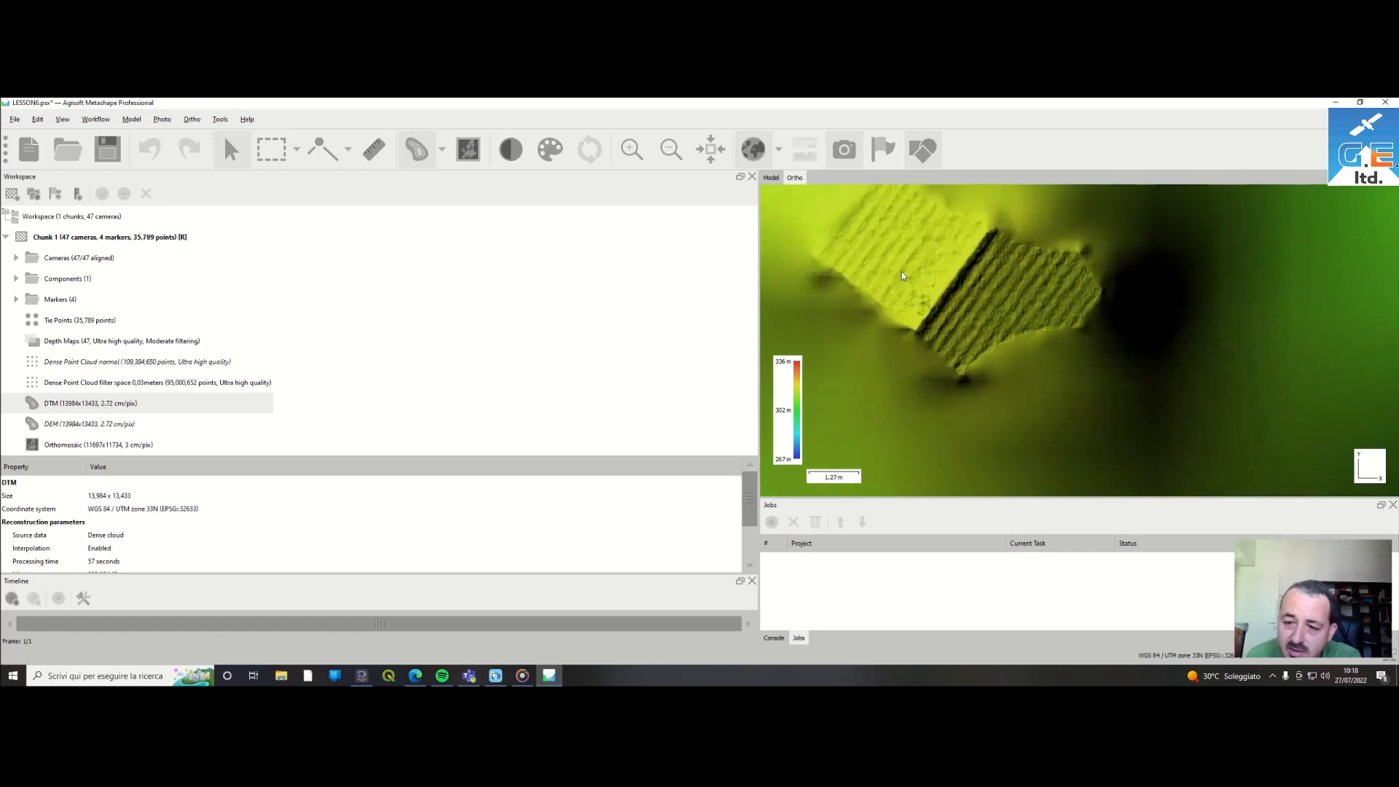
{"action": "scroll", "coordinate": [902, 276], "scroll_direction": "down", "scroll_amount": 2}
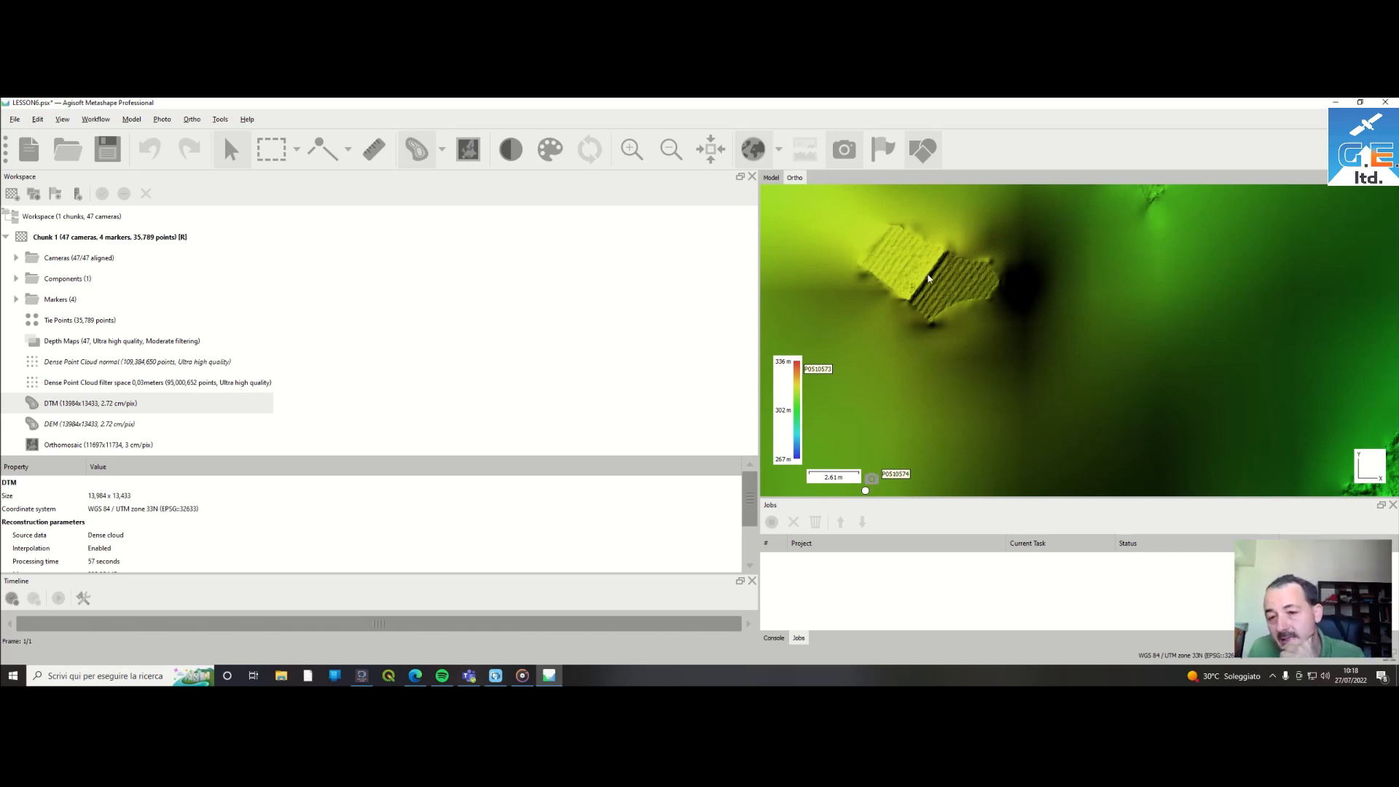
{"action": "left_click_drag", "start_coordinate": [929, 291], "coordinate": [967, 311]}
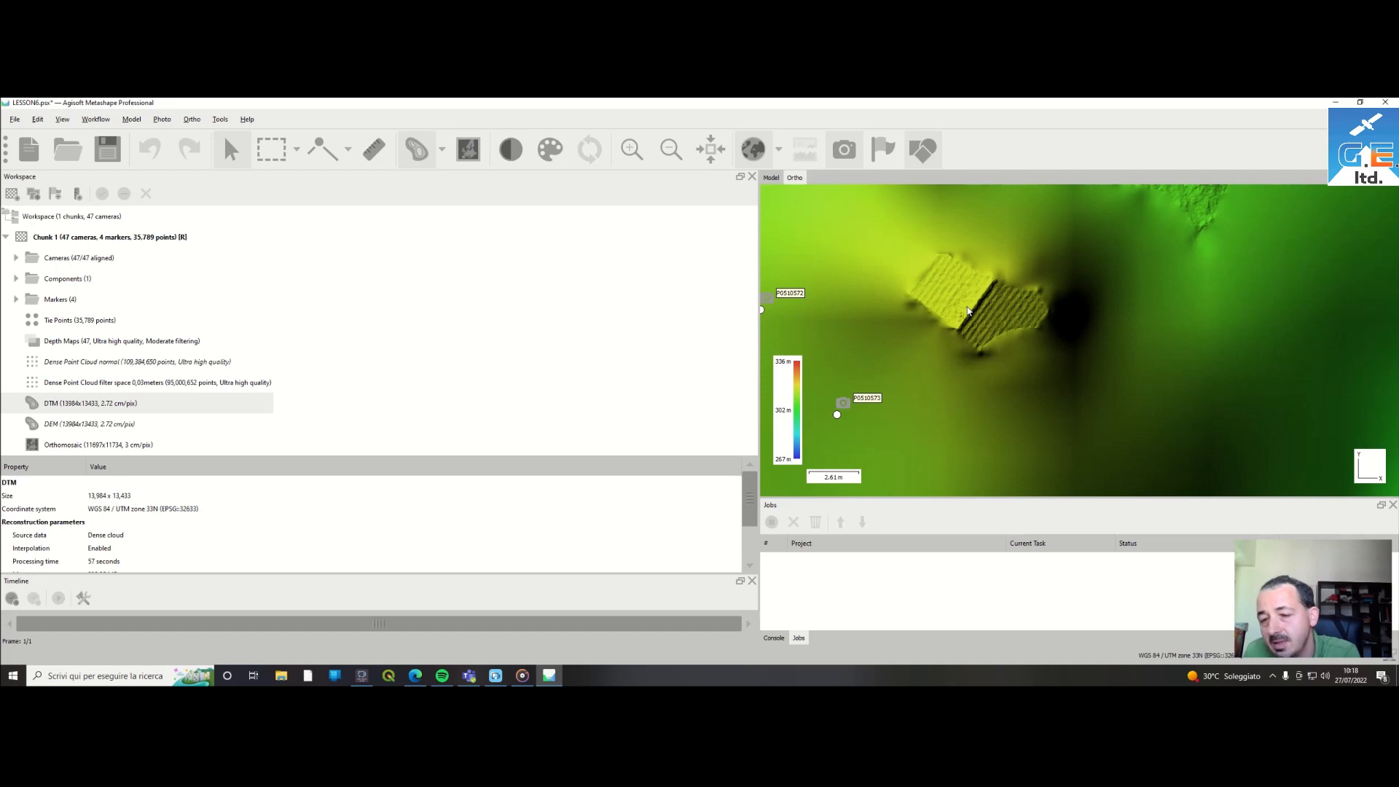
{"action": "scroll", "coordinate": [968, 313], "scroll_direction": "down", "scroll_amount": 10}
{"action": "left_click_drag", "start_coordinate": [1070, 387], "coordinate": [1042, 258]}
{"action": "scroll", "coordinate": [930, 331], "scroll_direction": "up", "scroll_amount": 4}
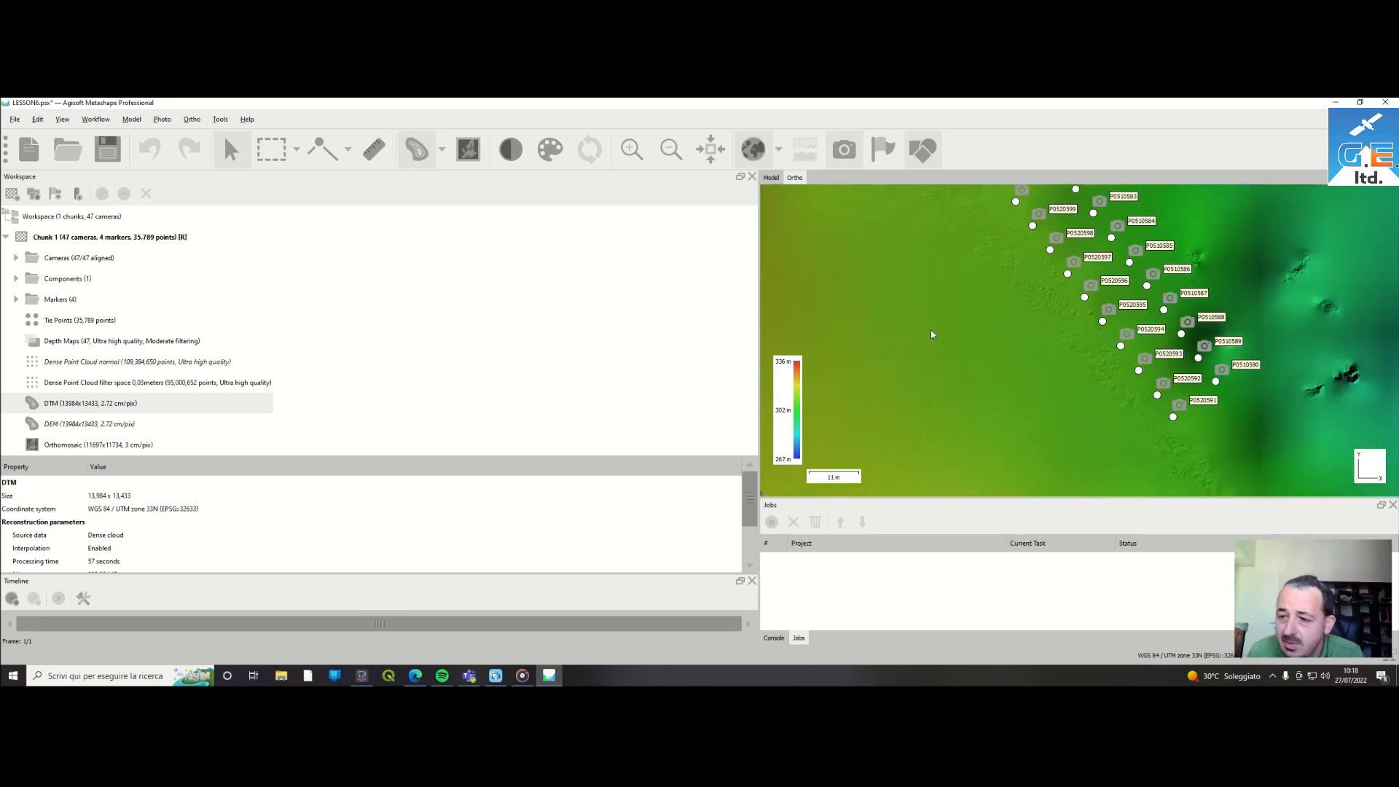
{"action": "scroll", "coordinate": [930, 330], "scroll_direction": "down", "scroll_amount": 4}
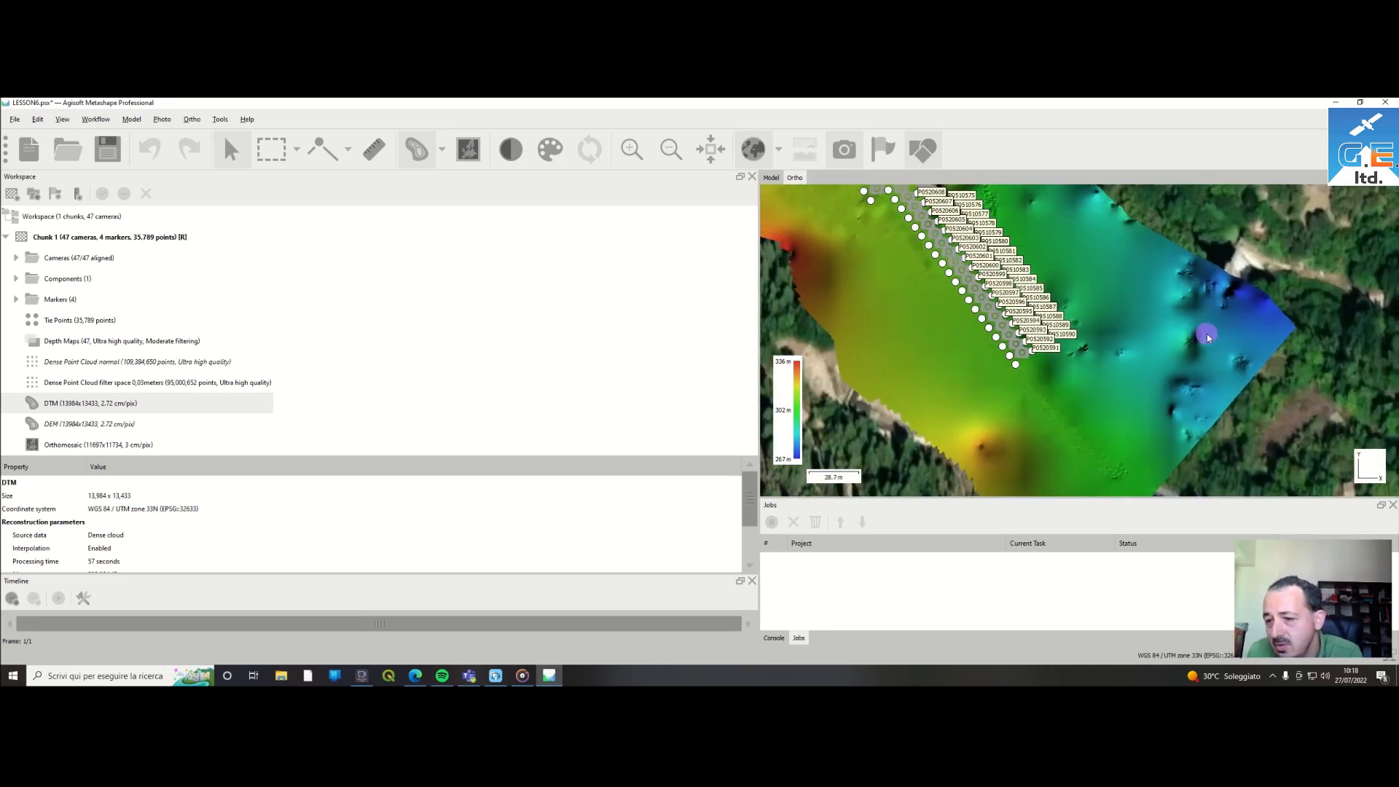
Step: Inspect the small bumps in the low eastern part and the northern edge of the shaded DTM
{"action": "left_click_drag", "start_coordinate": [1207, 335], "coordinate": [1134, 339]}
{"action": "scroll", "coordinate": [1130, 353], "scroll_direction": "up", "scroll_amount": 4}
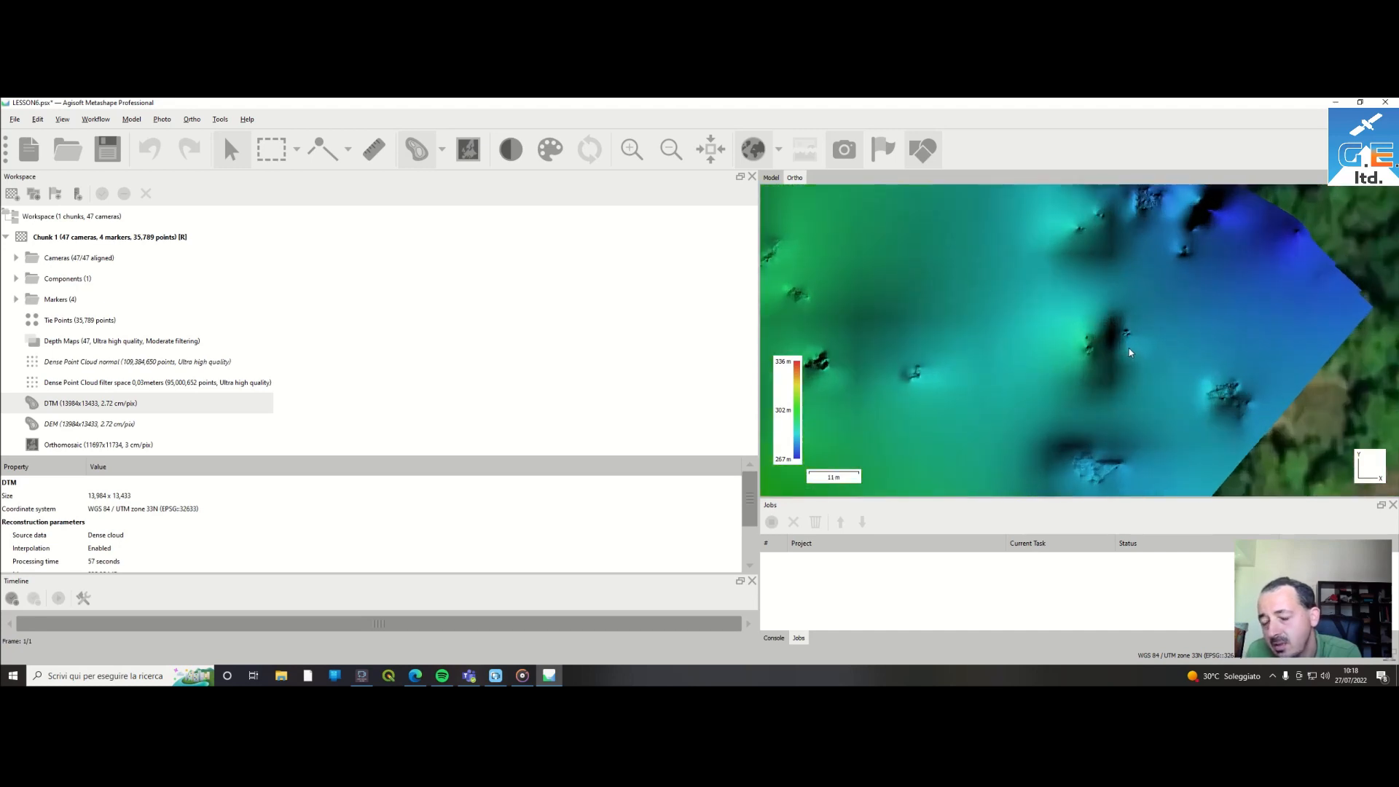
{"action": "scroll", "coordinate": [1128, 348], "scroll_direction": "down", "scroll_amount": 4}
{"action": "scroll", "coordinate": [1128, 347], "scroll_direction": "up", "scroll_amount": 4}
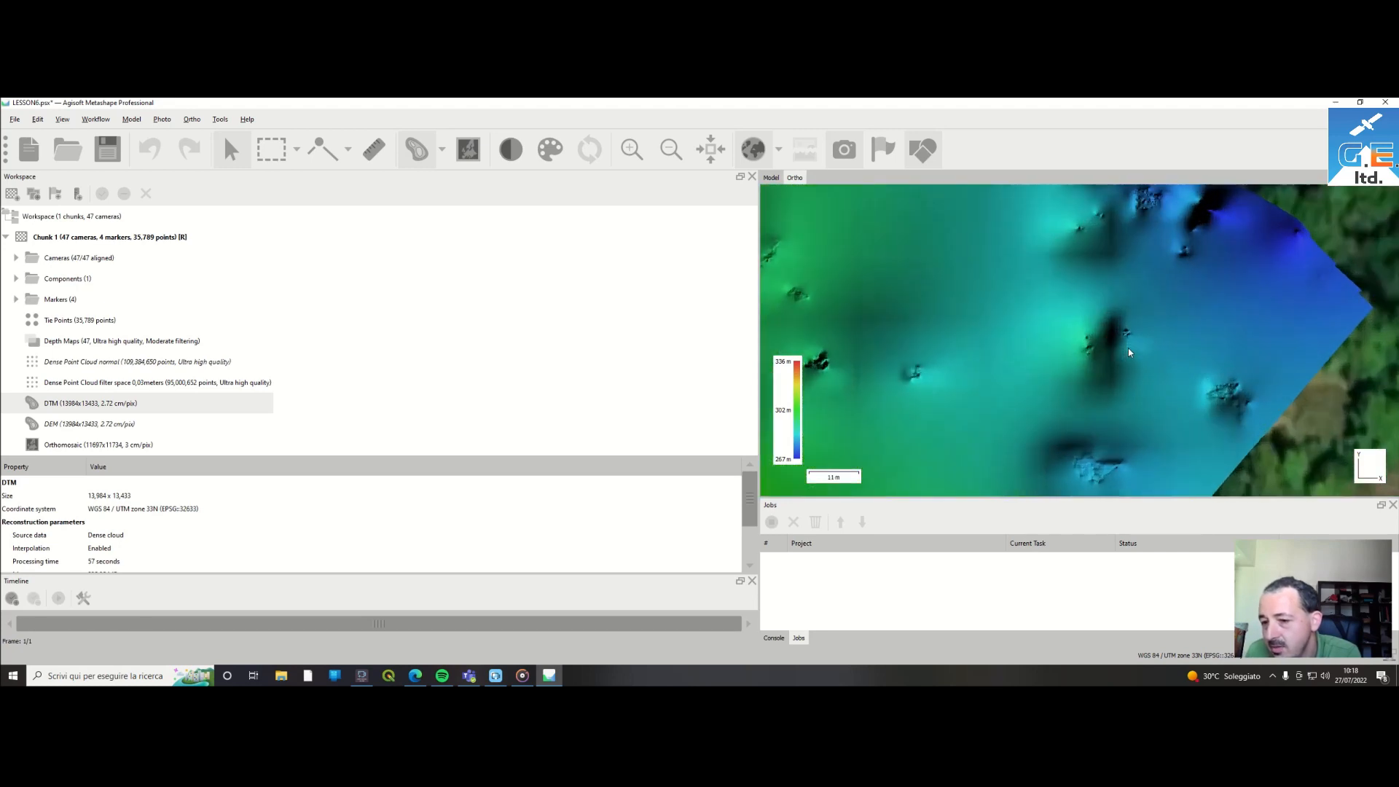
{"action": "scroll", "coordinate": [1098, 348], "scroll_direction": "up", "scroll_amount": 2}
{"action": "scroll", "coordinate": [1100, 355], "scroll_direction": "up", "scroll_amount": 1}
{"action": "scroll", "coordinate": [1100, 355], "scroll_direction": "up", "scroll_amount": 5}
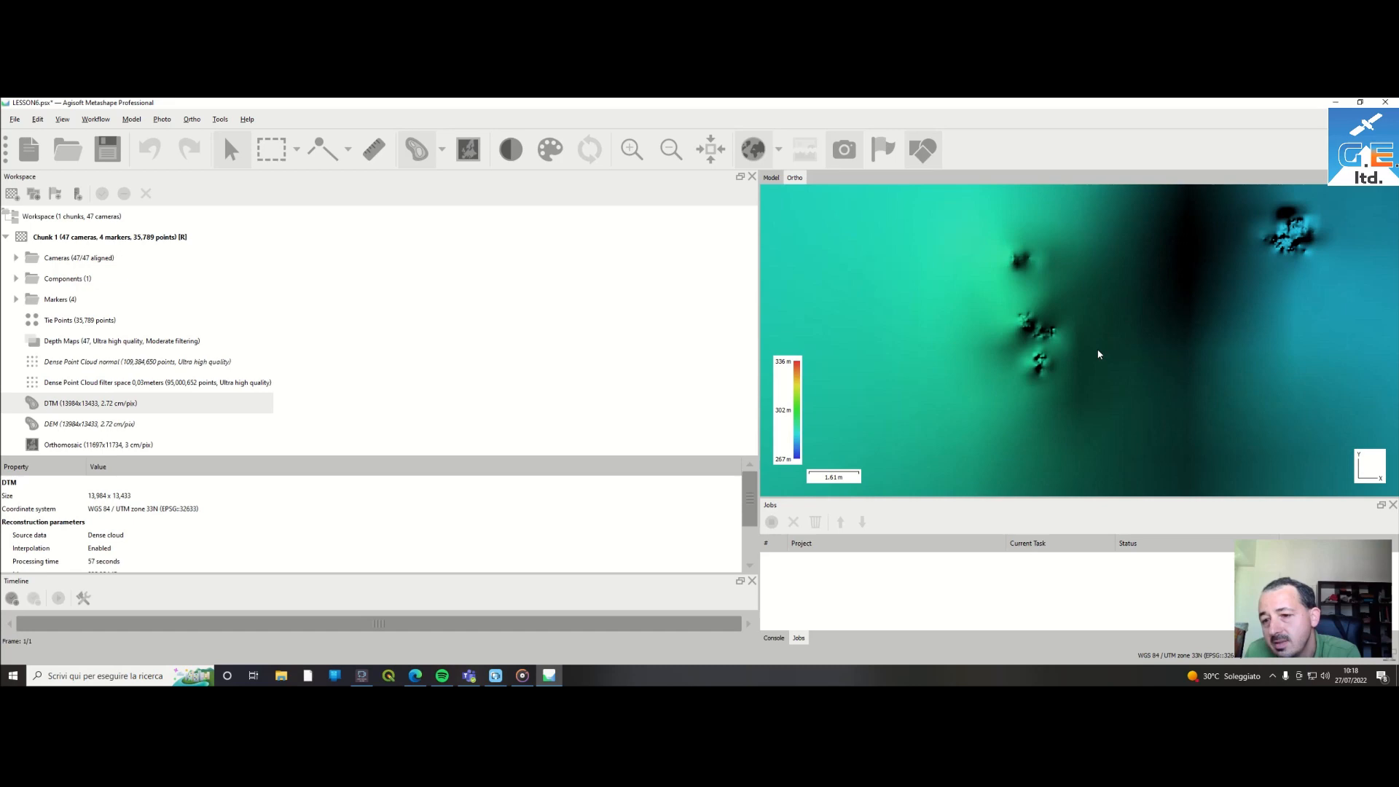
{"action": "scroll", "coordinate": [1100, 355], "scroll_direction": "down", "scroll_amount": 10}
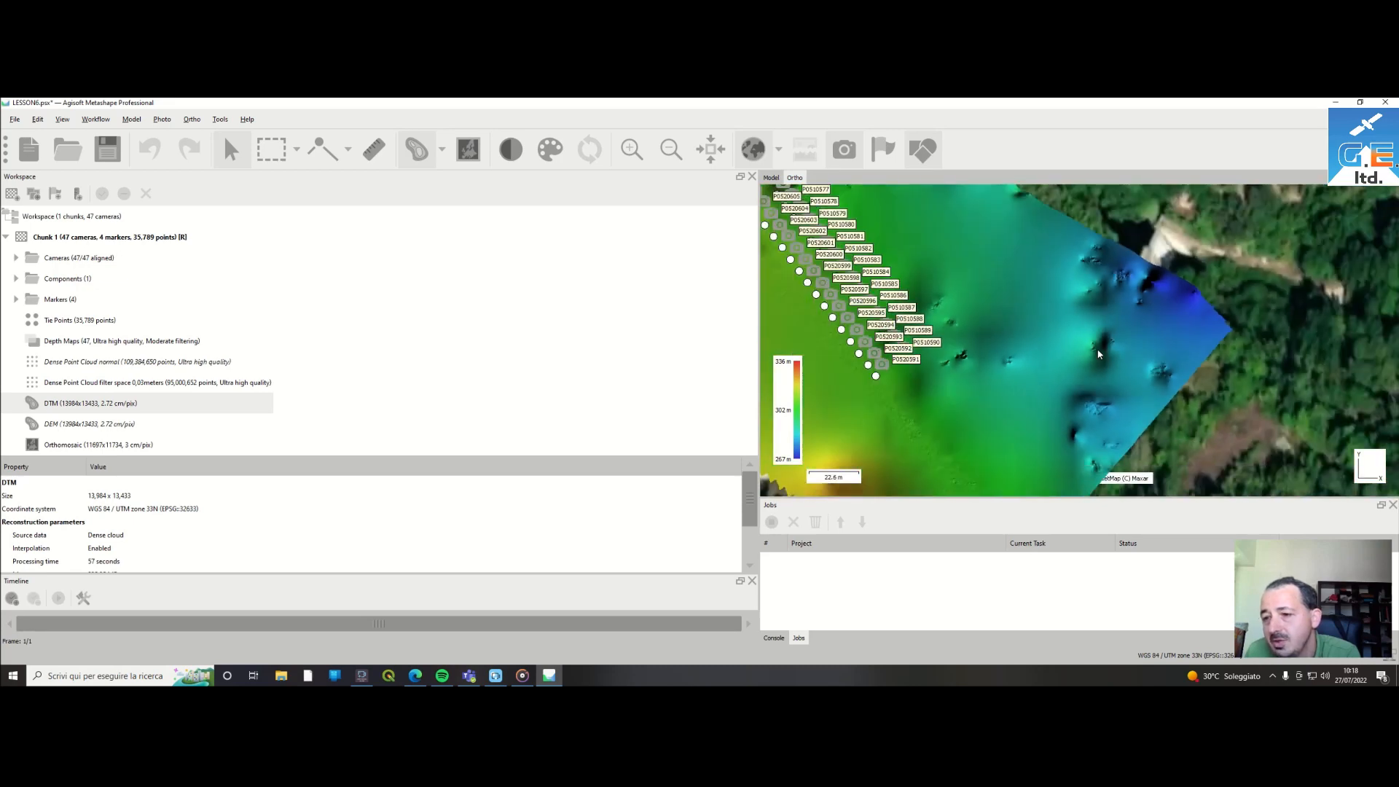
{"action": "scroll", "coordinate": [1099, 354], "scroll_direction": "down", "scroll_amount": 3}
{"action": "scroll", "coordinate": [1107, 330], "scroll_direction": "up", "scroll_amount": 5}
{"action": "scroll", "coordinate": [1108, 328], "scroll_direction": "down", "scroll_amount": 7}
{"action": "scroll", "coordinate": [1091, 396], "scroll_direction": "up", "scroll_amount": 5}
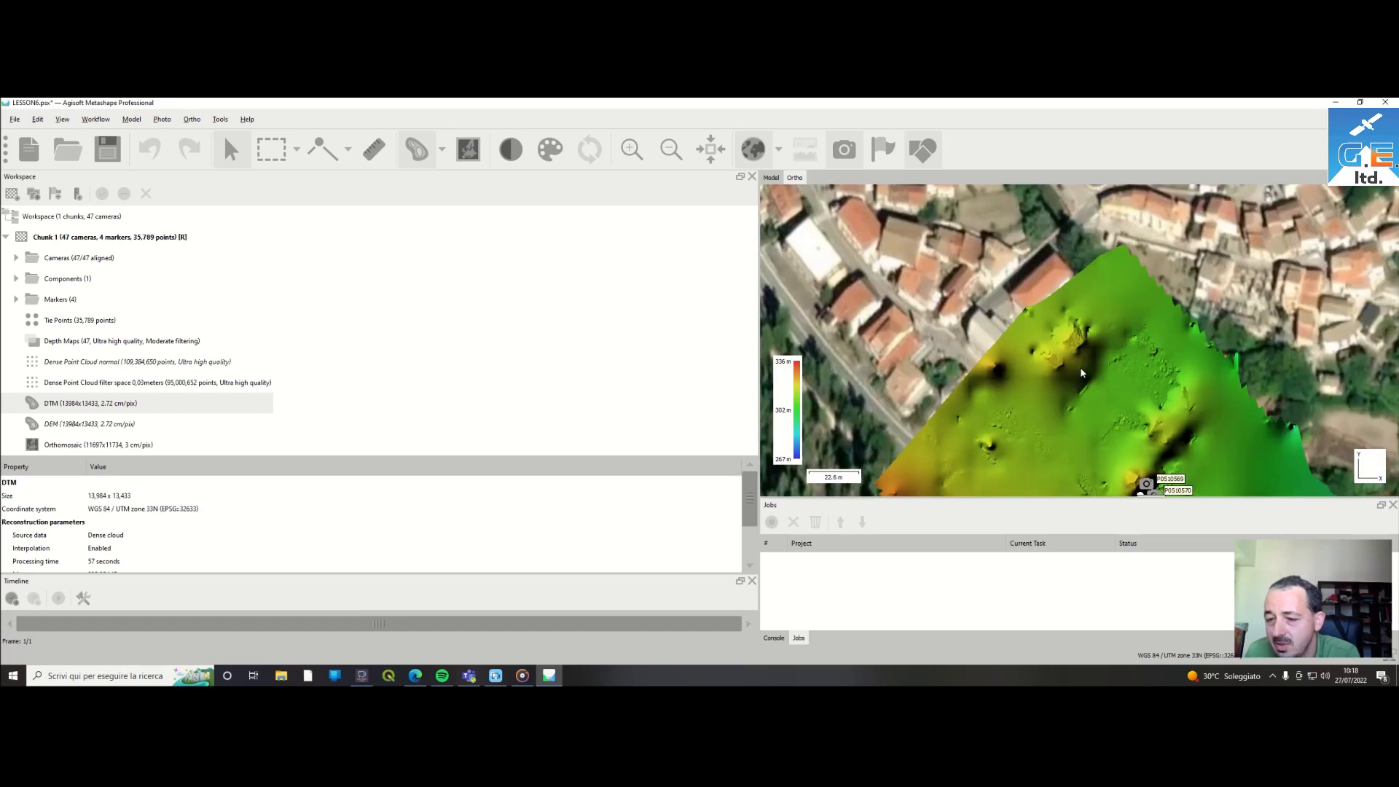
{"action": "scroll", "coordinate": [1075, 345], "scroll_direction": "up", "scroll_amount": 3}
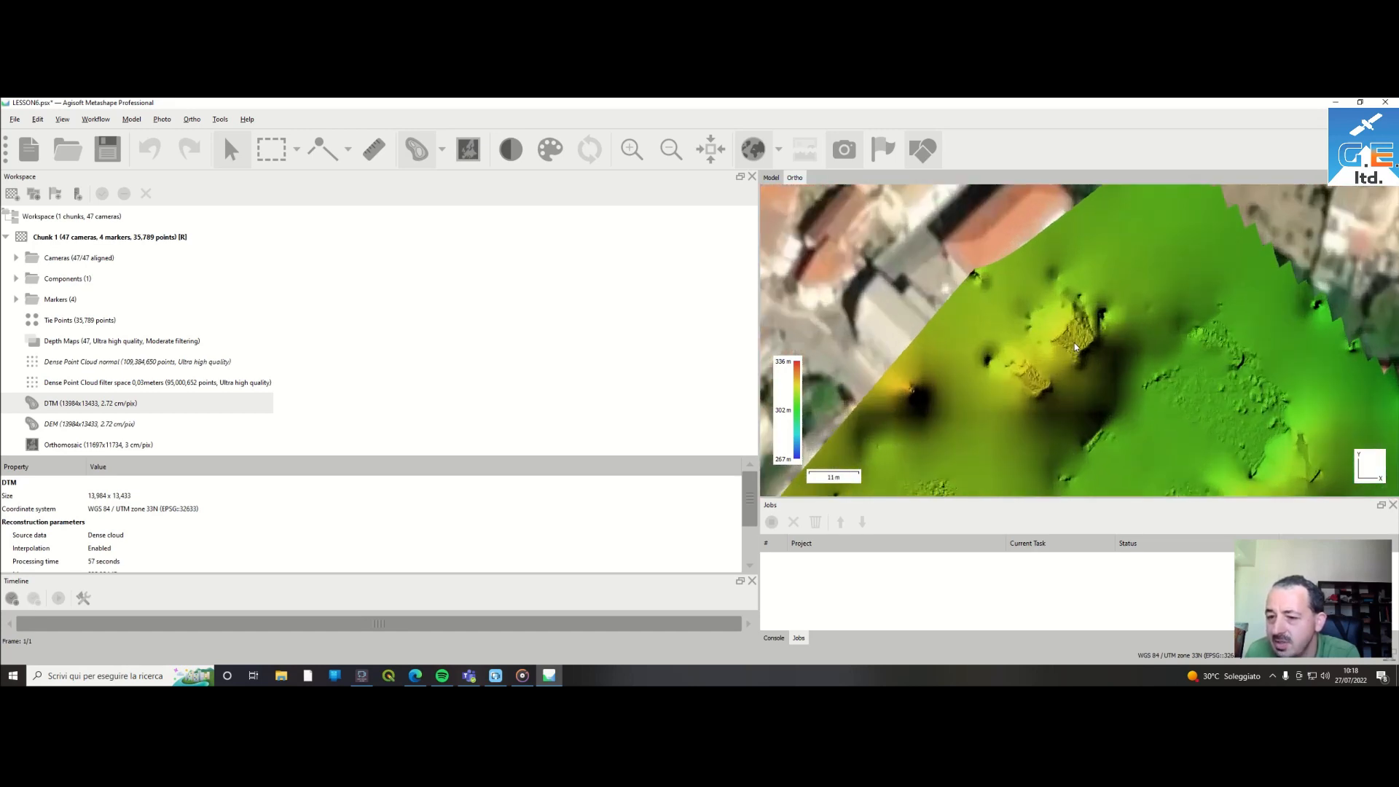
{"action": "scroll", "coordinate": [1074, 343], "scroll_direction": "down", "scroll_amount": 3}
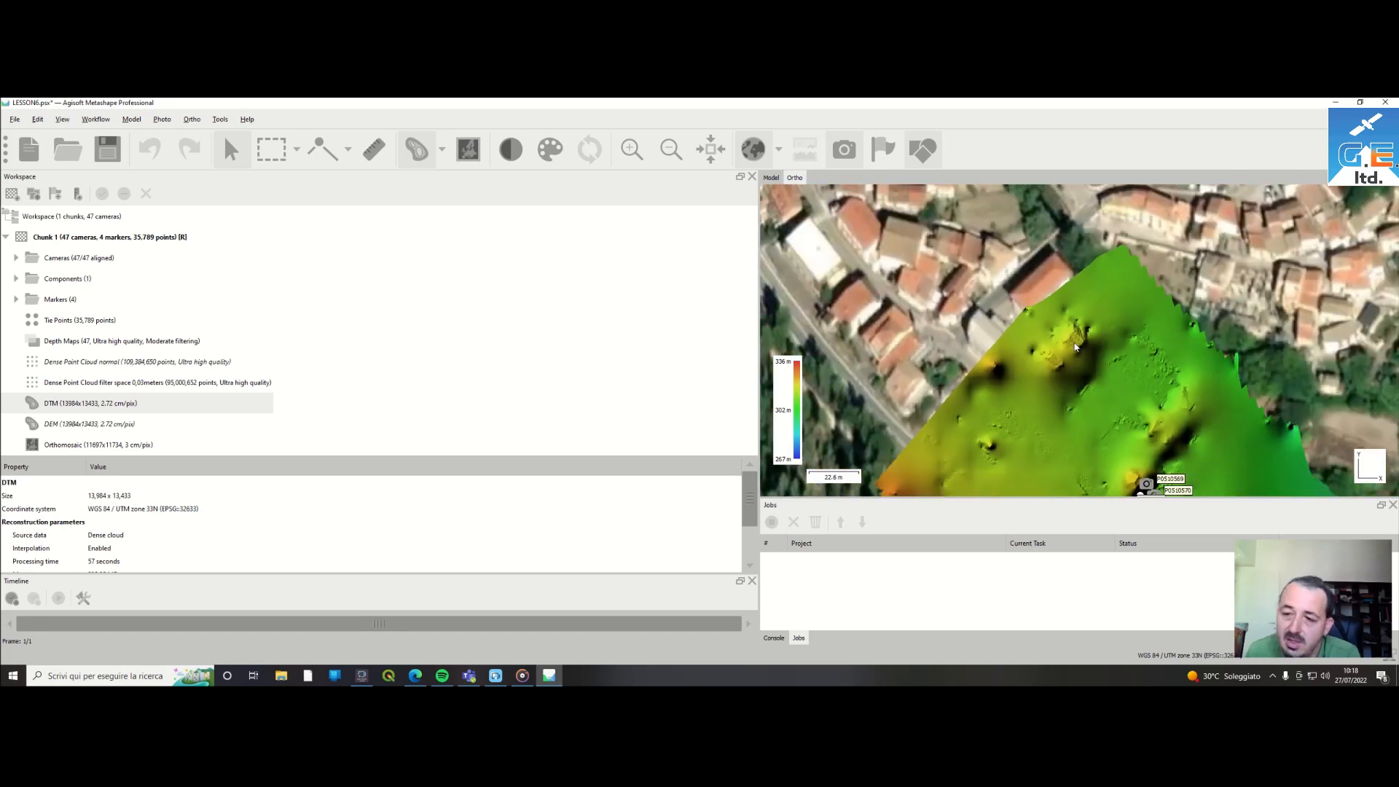
{"action": "scroll", "coordinate": [1076, 357], "scroll_direction": "up", "scroll_amount": 3}
{"action": "scroll", "coordinate": [1070, 352], "scroll_direction": "down", "scroll_amount": 6}
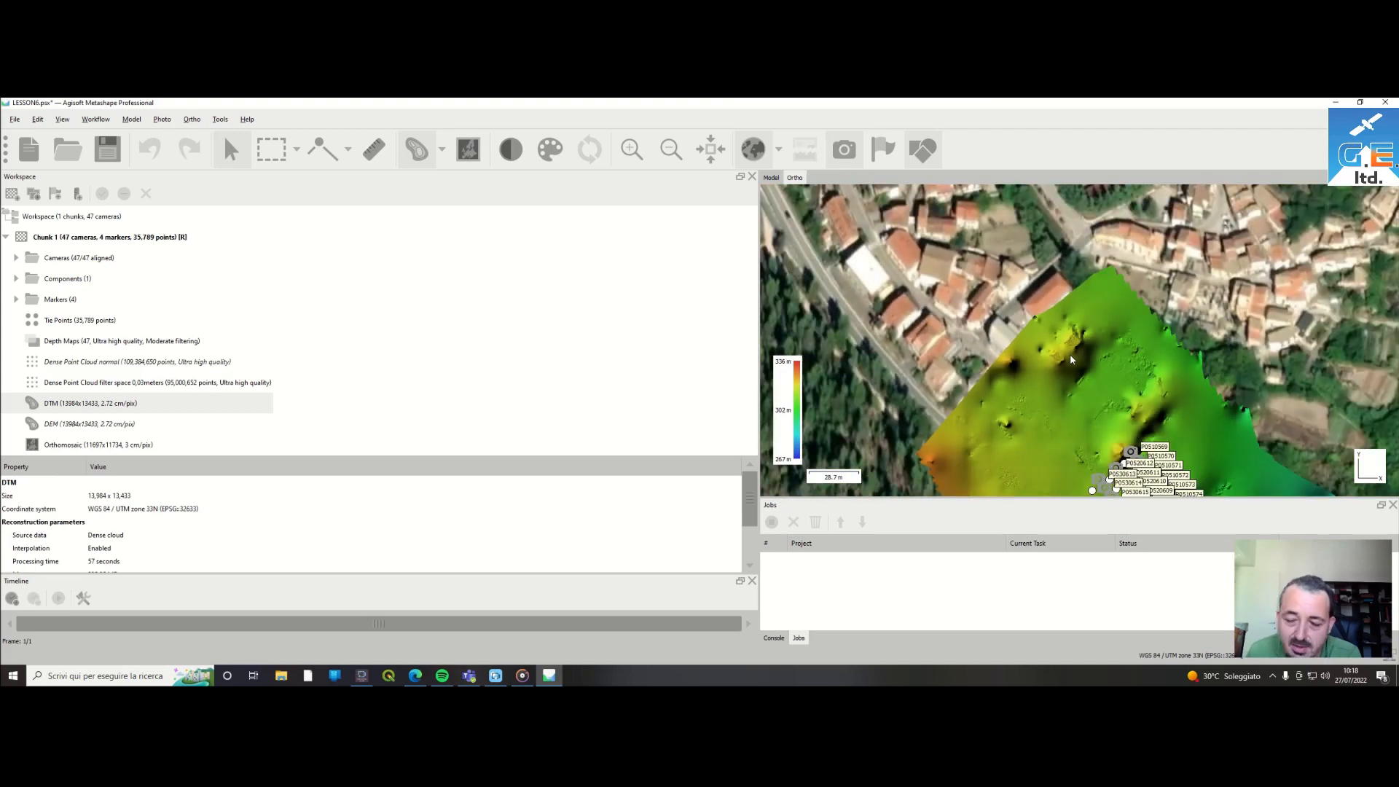
{"action": "scroll", "coordinate": [1075, 406], "scroll_direction": "up", "scroll_amount": 2}
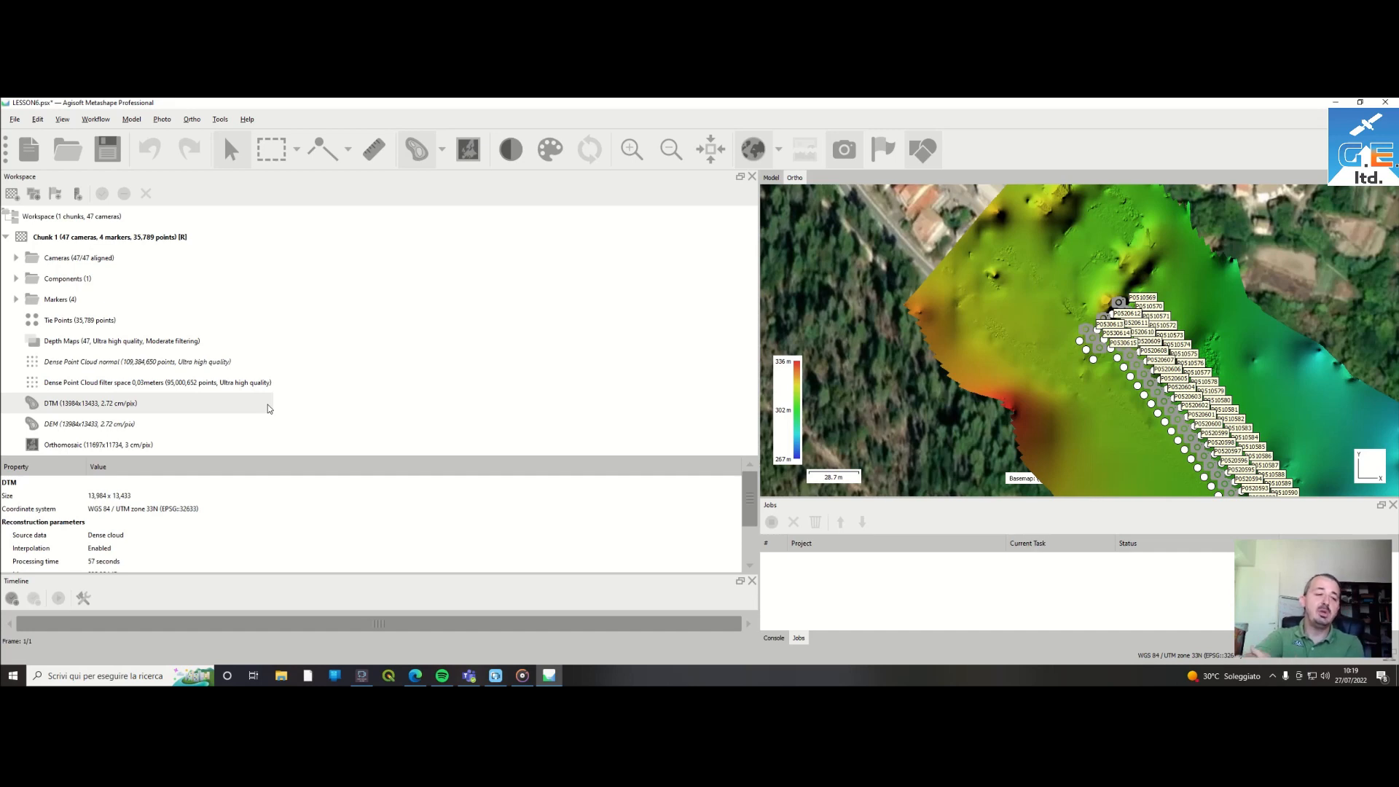
Step: Rename the second DEM as DSM
{"action": "left_click", "coordinate": [161, 426]}
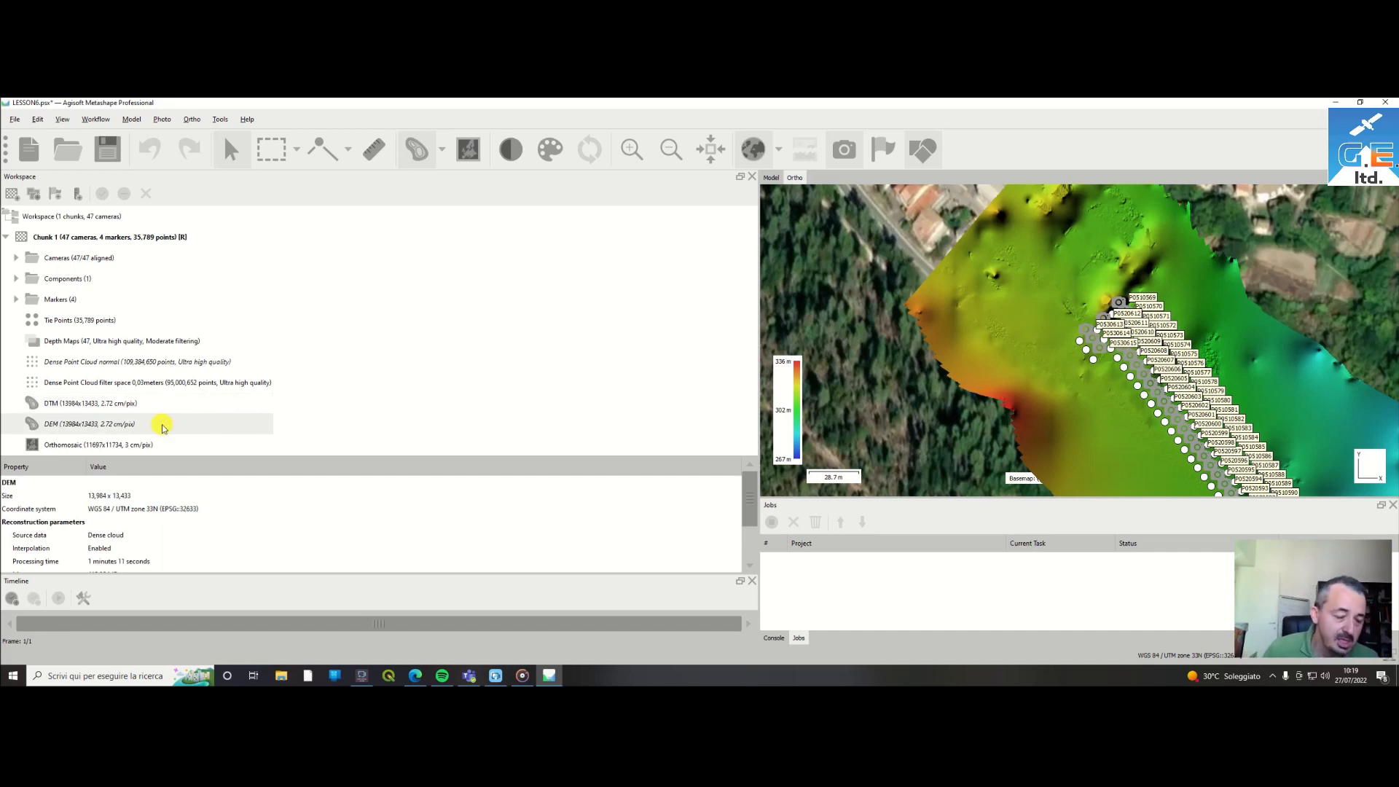
{"action": "right_click", "coordinate": [163, 428]}
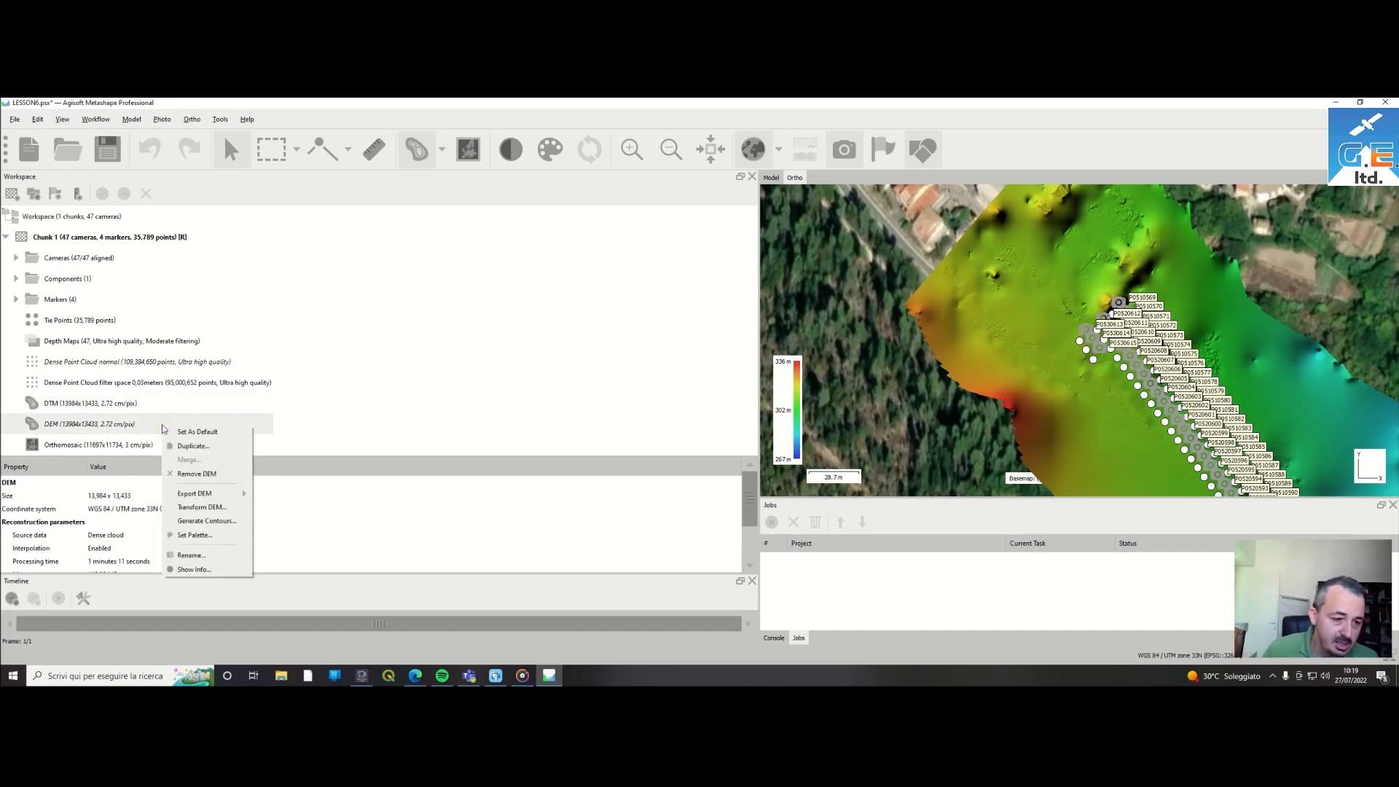
{"action": "left_click", "coordinate": [217, 557]}
{"action": "type", "text": "DSM"}
{"action": "key", "text": "Return"}
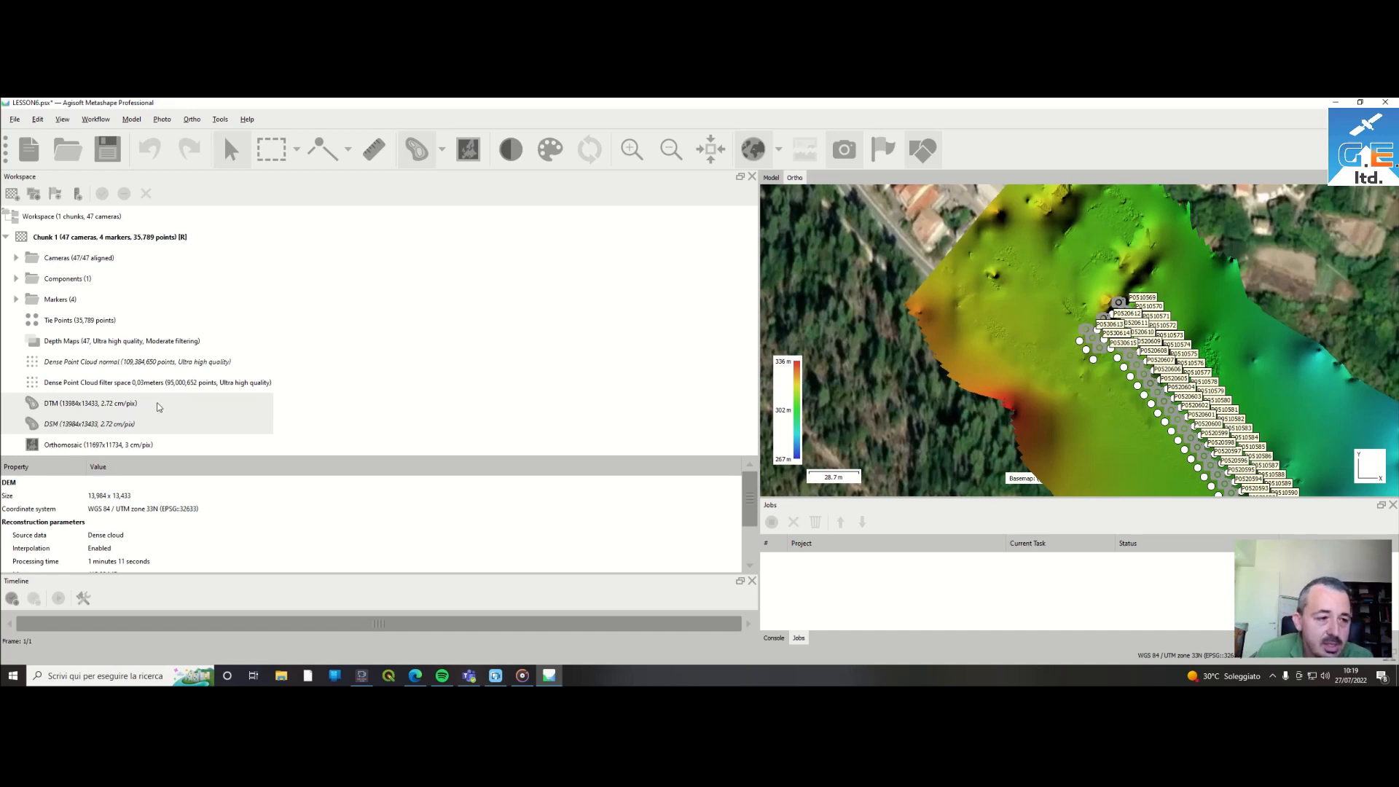
Step: Open the Build DEM dialog and review its point class selection, closing it without building
{"action": "left_click_drag", "start_coordinate": [943, 367], "coordinate": [806, 356]}
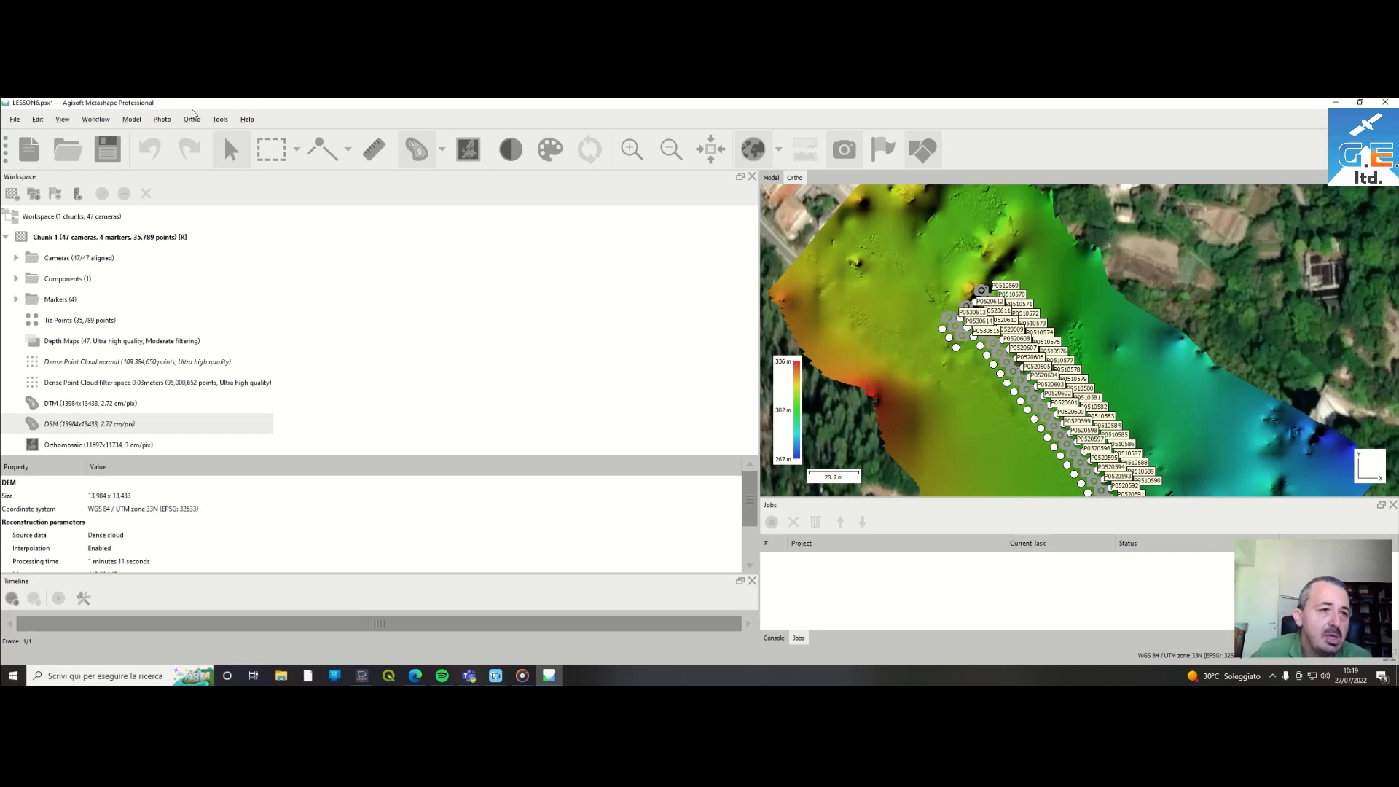
{"action": "left_click", "coordinate": [152, 120]}
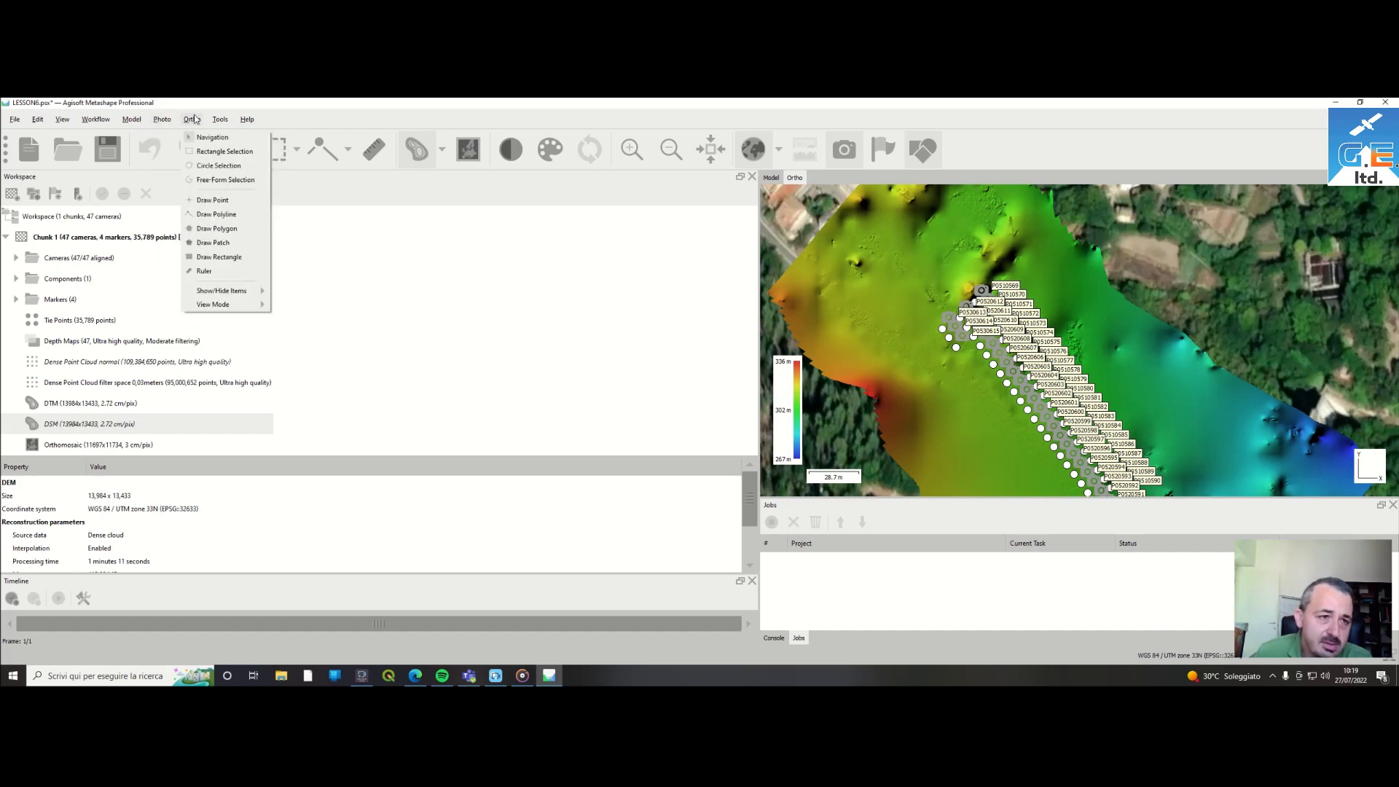
{"action": "mouse_move", "coordinate": [129, 119]}
{"action": "mouse_move", "coordinate": [203, 121]}
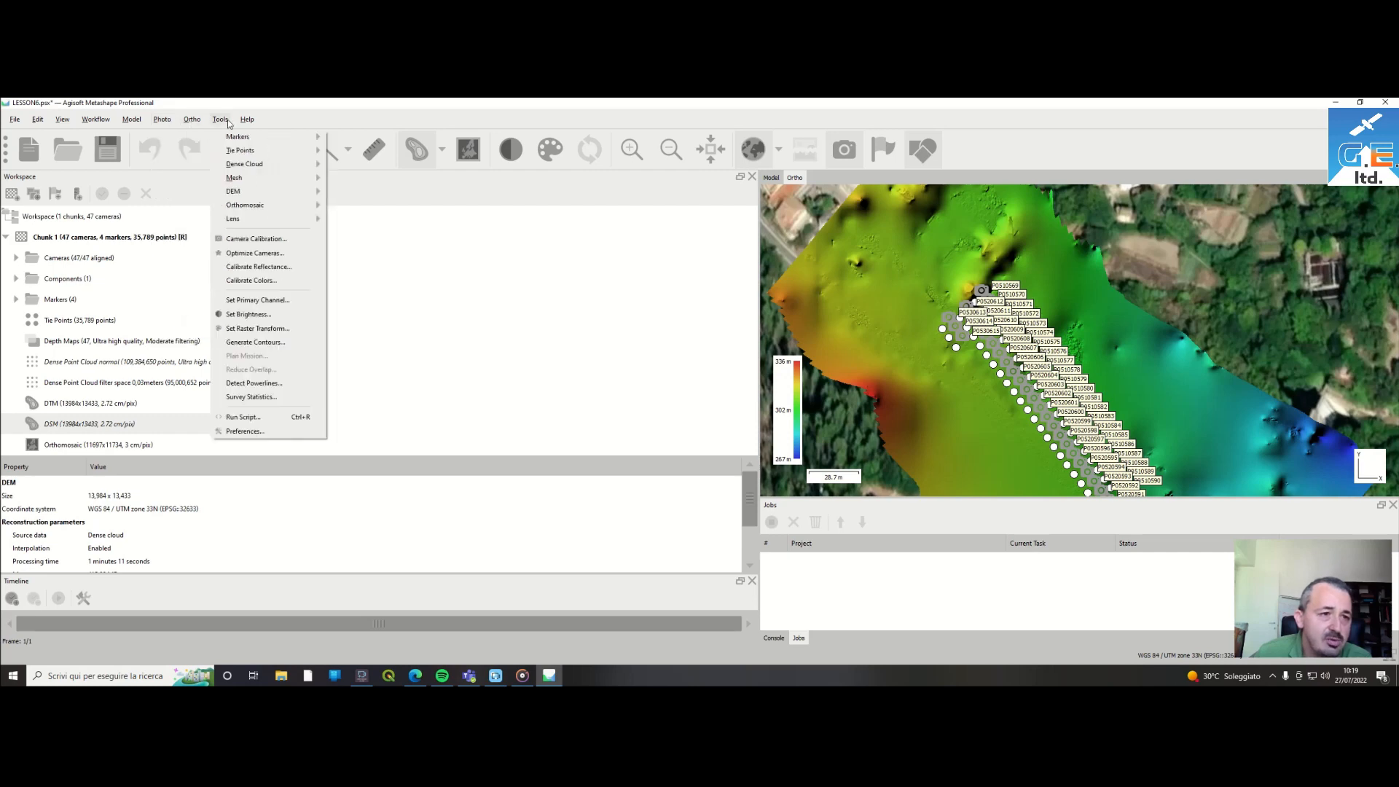
{"action": "mouse_move", "coordinate": [246, 166]}
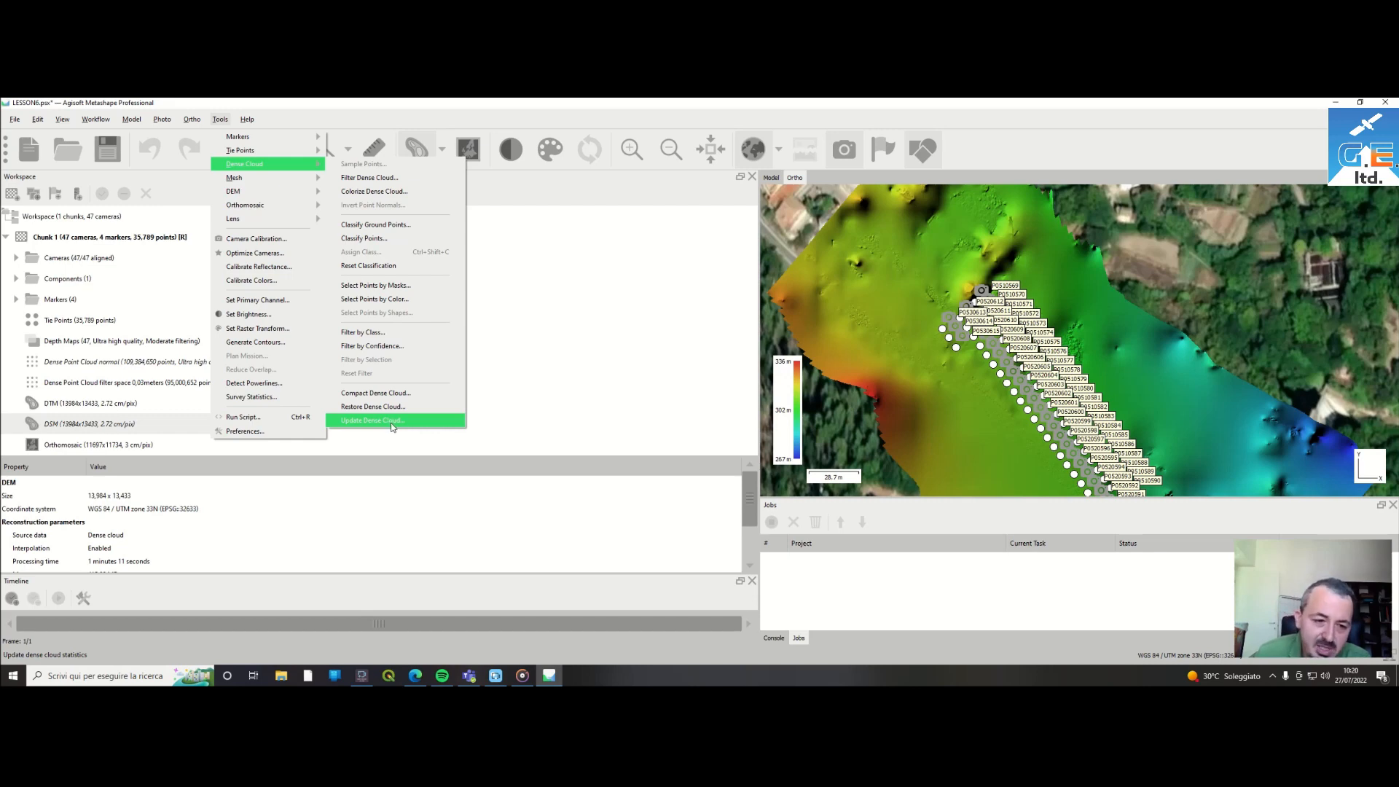
{"action": "mouse_move", "coordinate": [115, 121]}
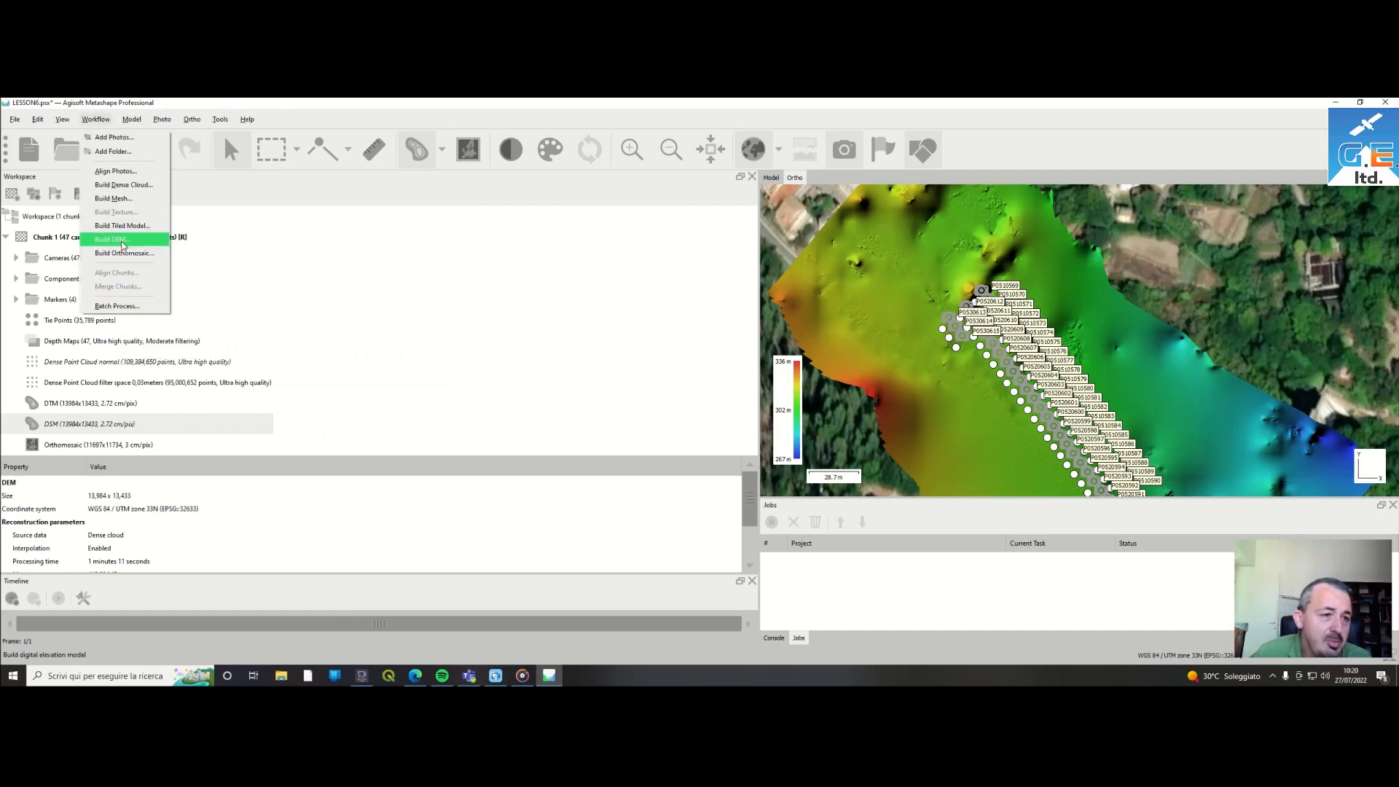
{"action": "left_click", "coordinate": [122, 244]}
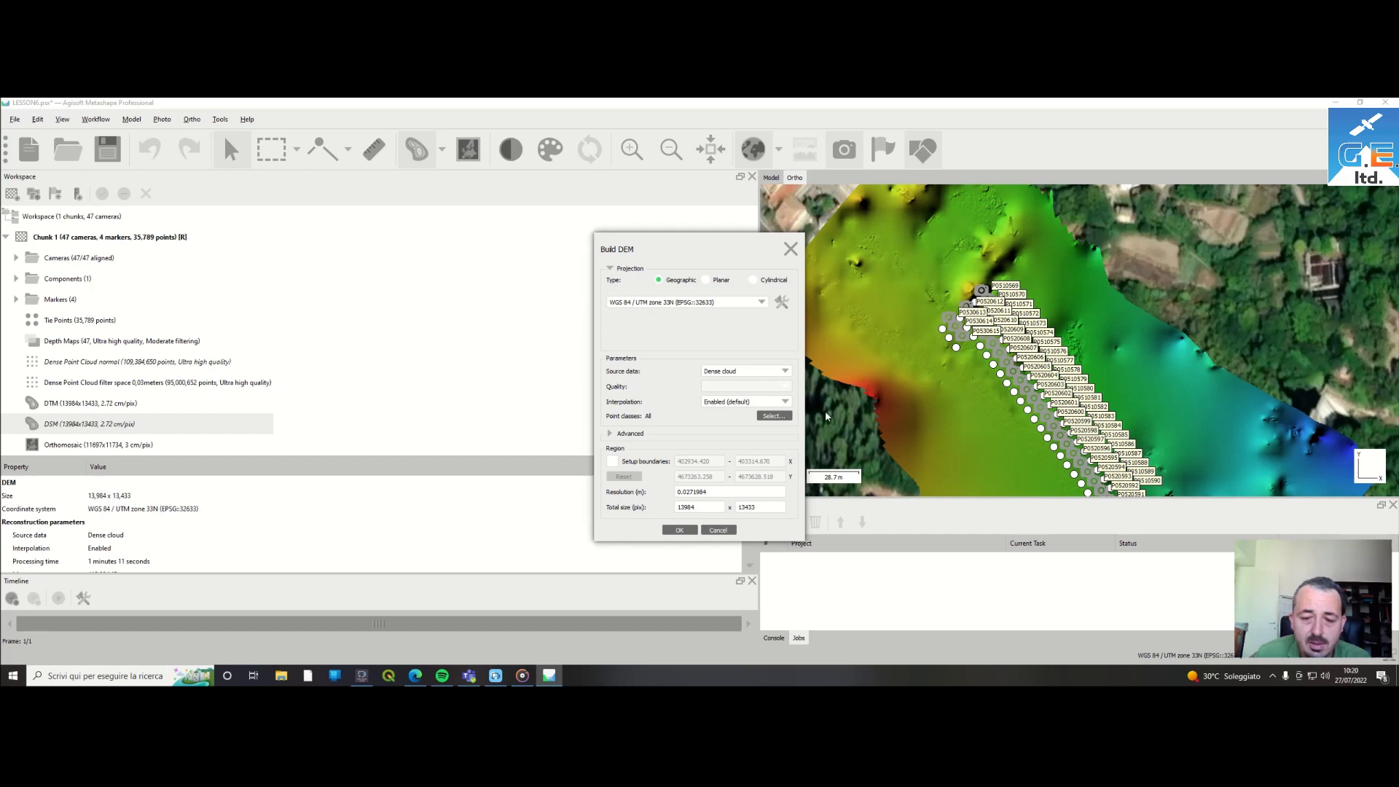
{"action": "left_click", "coordinate": [787, 419]}
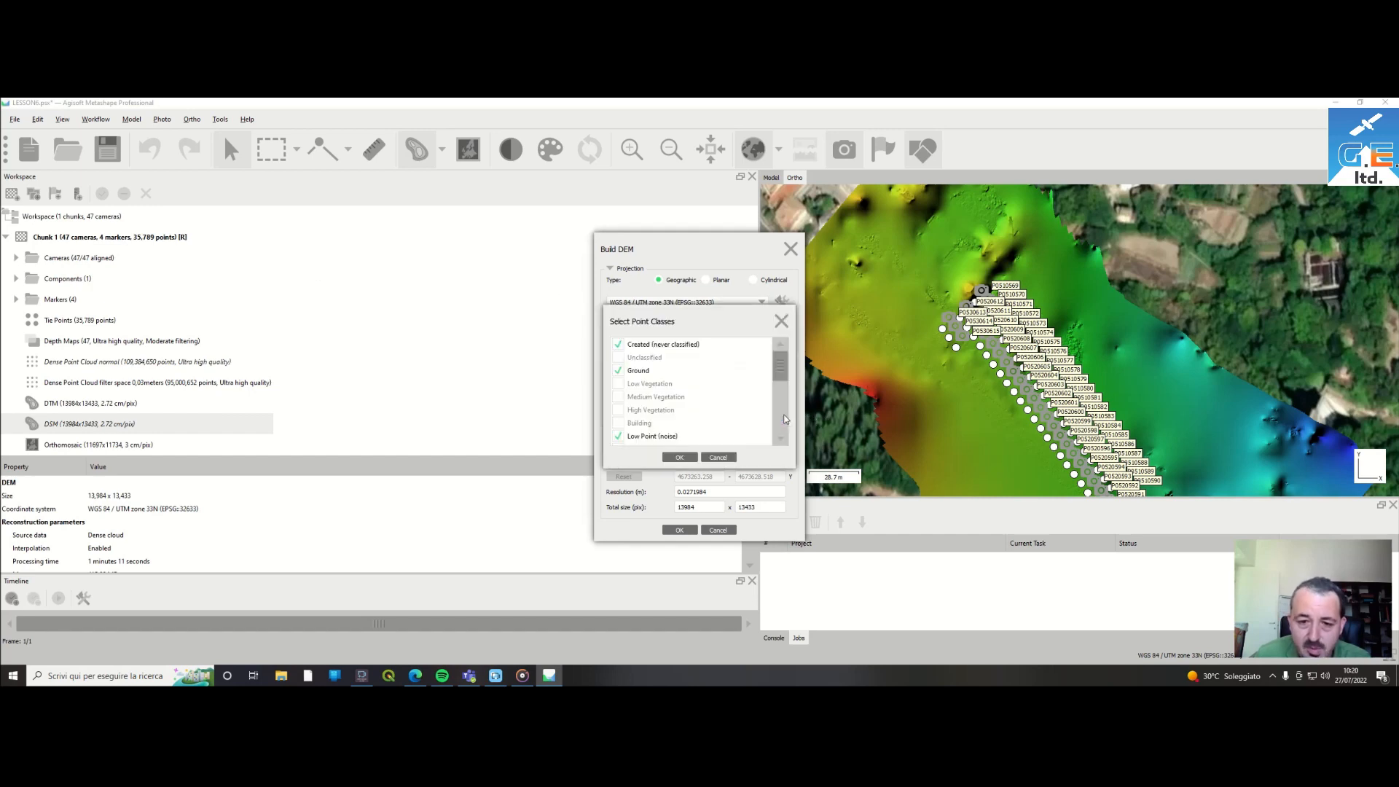
{"action": "left_click", "coordinate": [779, 371]}
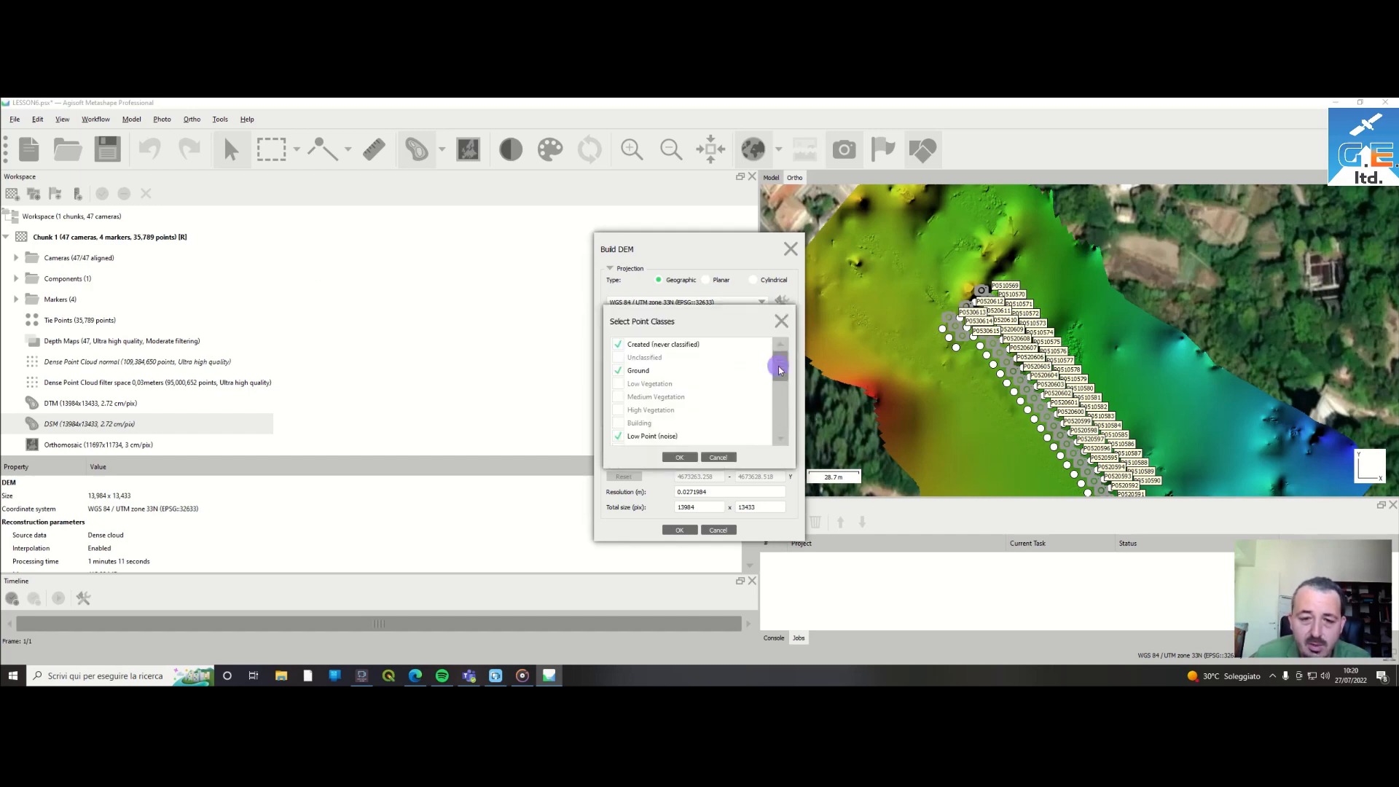
{"action": "left_click_drag", "start_coordinate": [779, 371], "coordinate": [776, 338]}
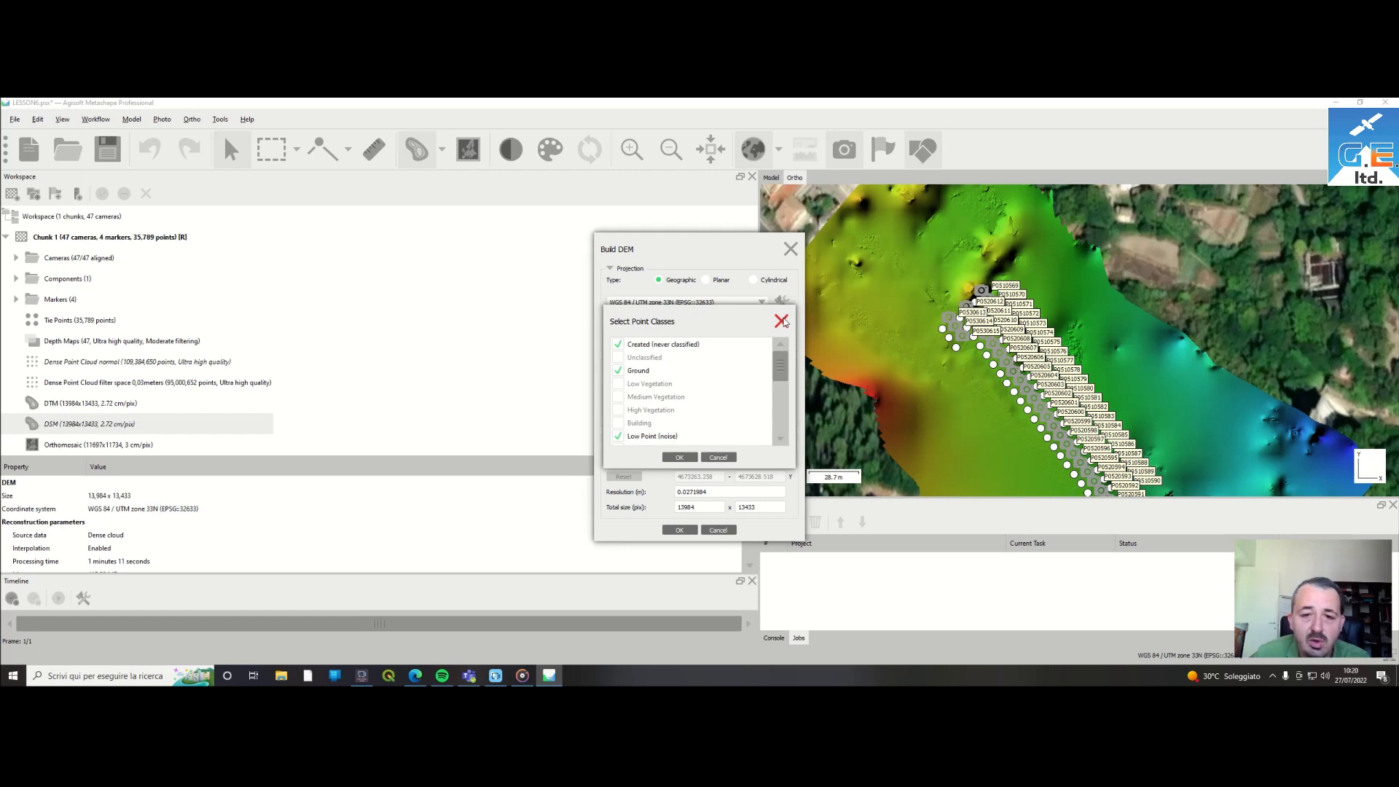
{"action": "left_click", "coordinate": [784, 321]}
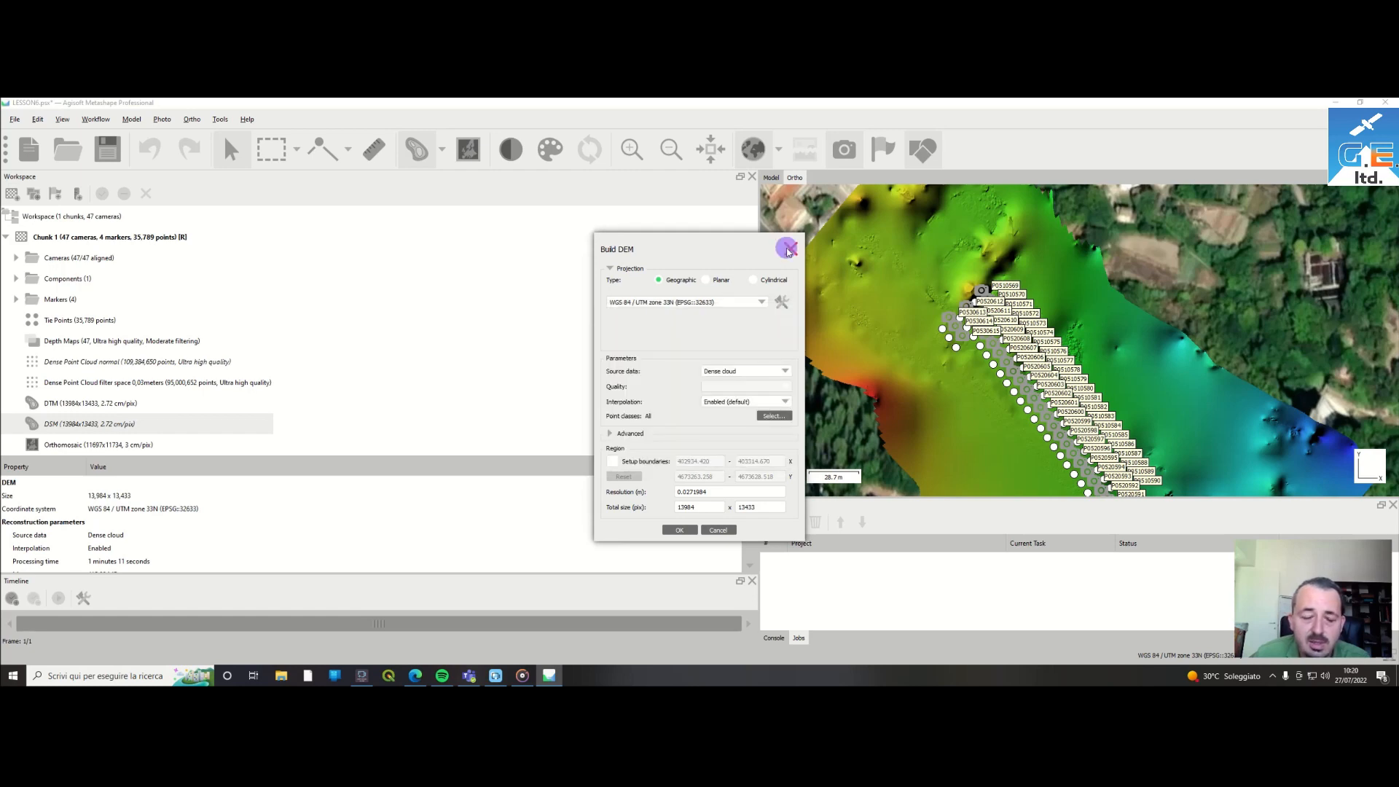
{"action": "left_click", "coordinate": [790, 249]}
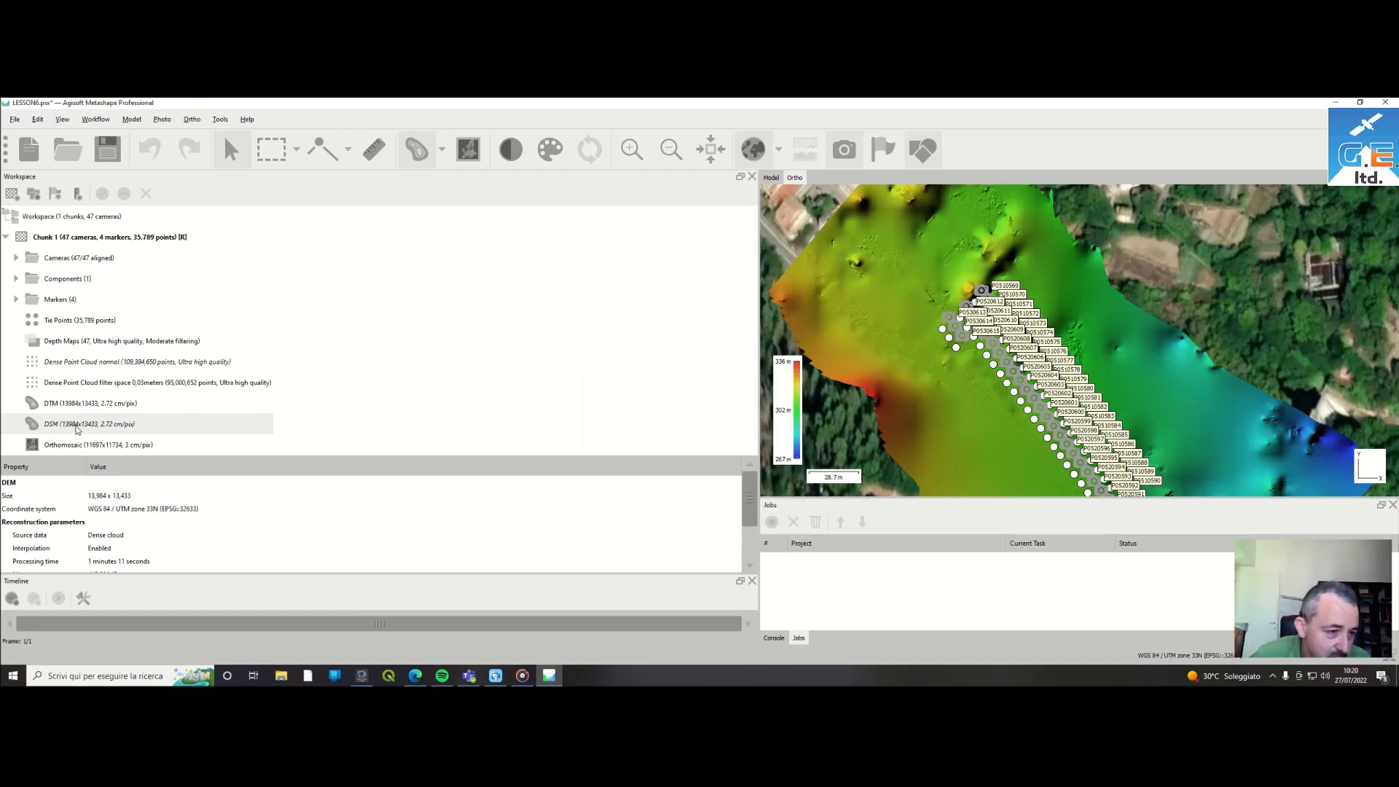
Step: Display the DSM and pan and zoom to examine the vegetation and structures around the camera strip
{"action": "double_click", "coordinate": [77, 430]}
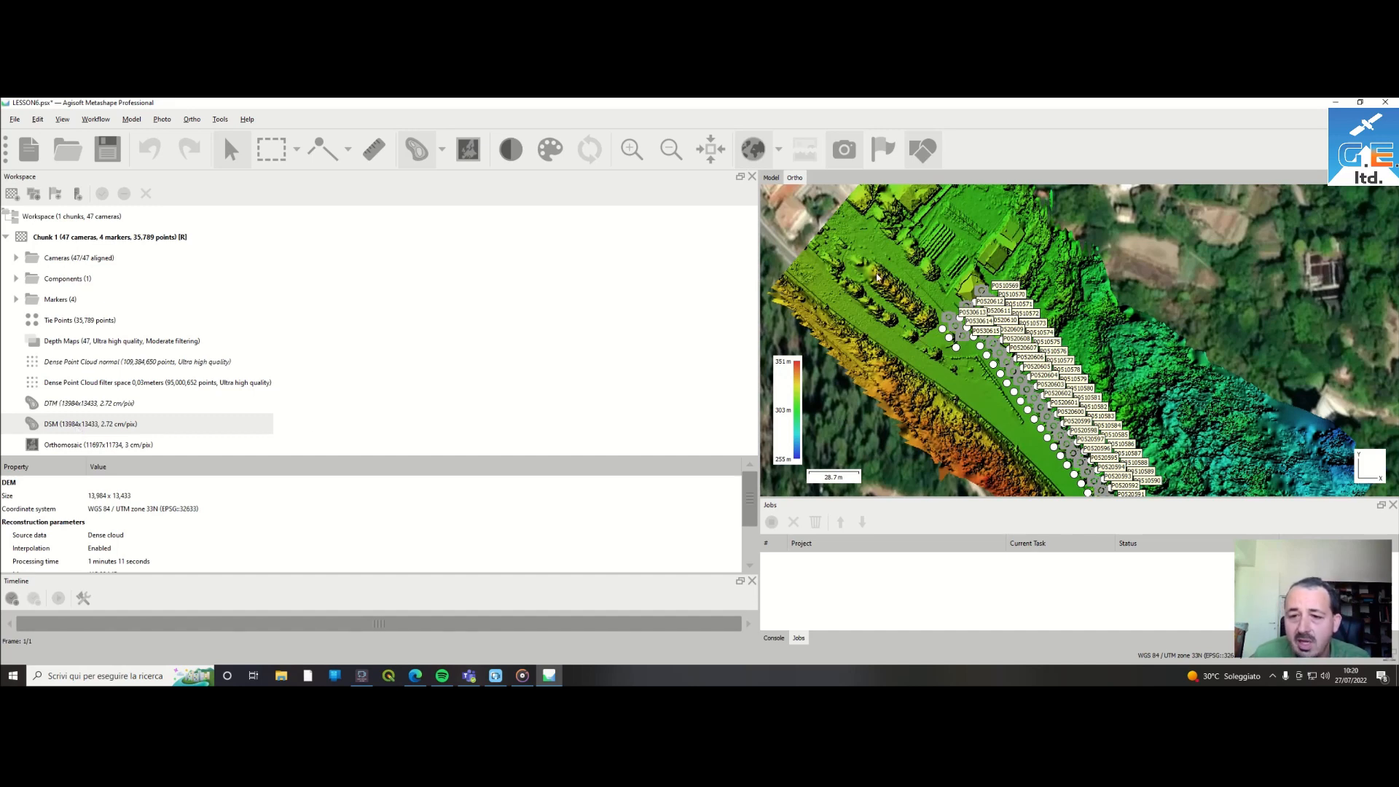
{"action": "left_click_drag", "start_coordinate": [916, 260], "coordinate": [955, 308]}
{"action": "left_click_drag", "start_coordinate": [1090, 466], "coordinate": [994, 250]}
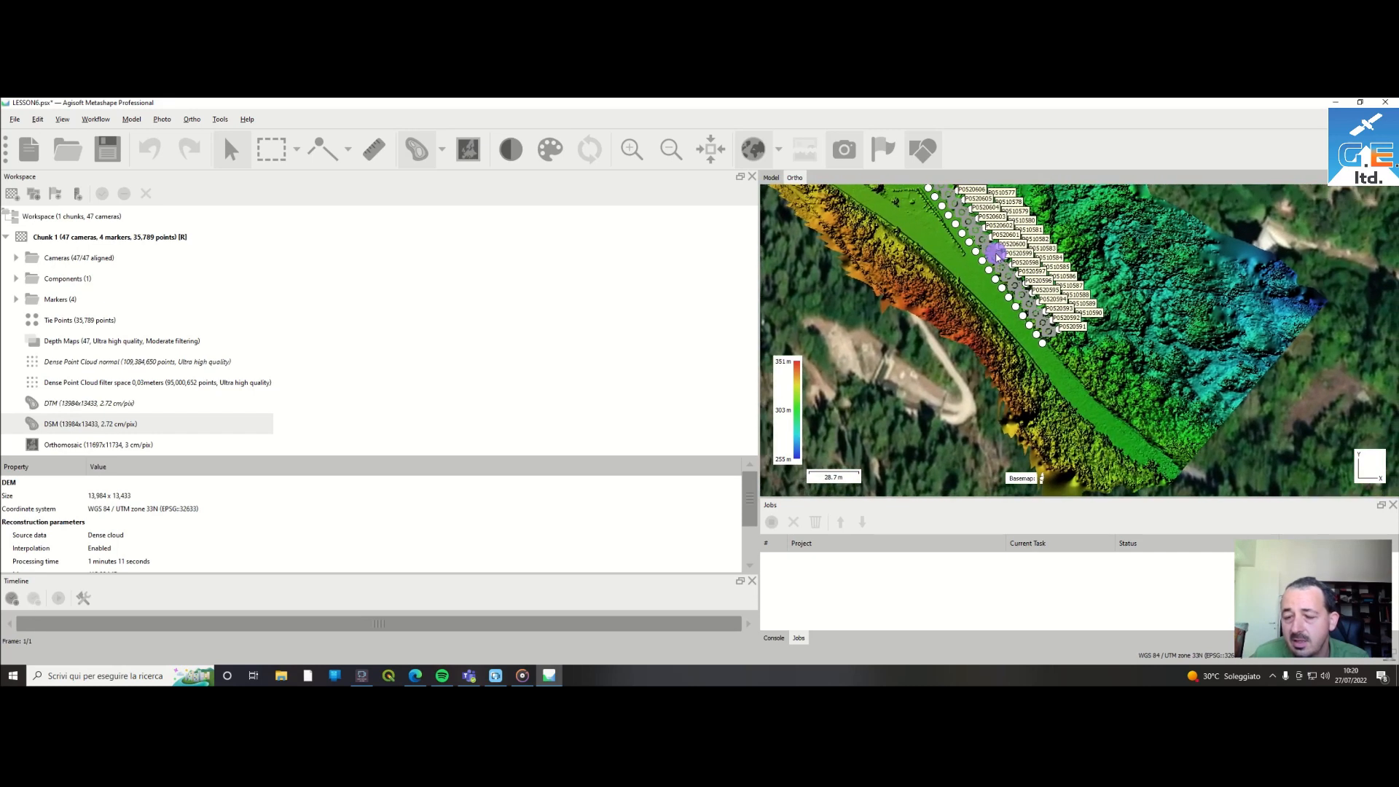
{"action": "left_click_drag", "start_coordinate": [1178, 320], "coordinate": [1130, 362]}
{"action": "scroll", "coordinate": [1075, 281], "scroll_direction": "up", "scroll_amount": 4}
{"action": "scroll", "coordinate": [1075, 280], "scroll_direction": "down", "scroll_amount": 2}
{"action": "scroll", "coordinate": [1004, 281], "scroll_direction": "up", "scroll_amount": 3}
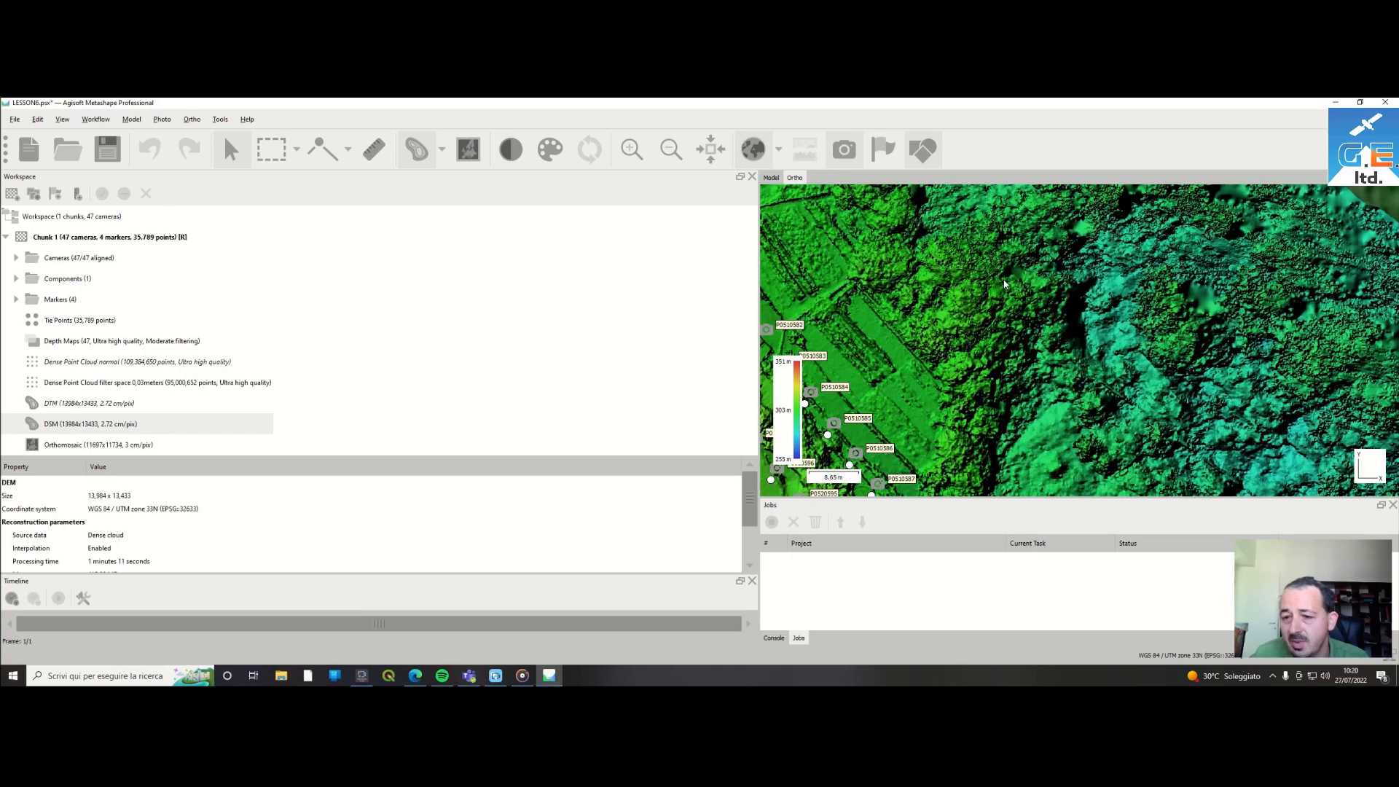
{"action": "scroll", "coordinate": [1005, 282], "scroll_direction": "down", "scroll_amount": 3}
{"action": "left_click", "coordinate": [997, 293]}
{"action": "left_click_drag", "start_coordinate": [998, 296], "coordinate": [1227, 417]}
{"action": "scroll", "coordinate": [983, 333], "scroll_direction": "up", "scroll_amount": 4}
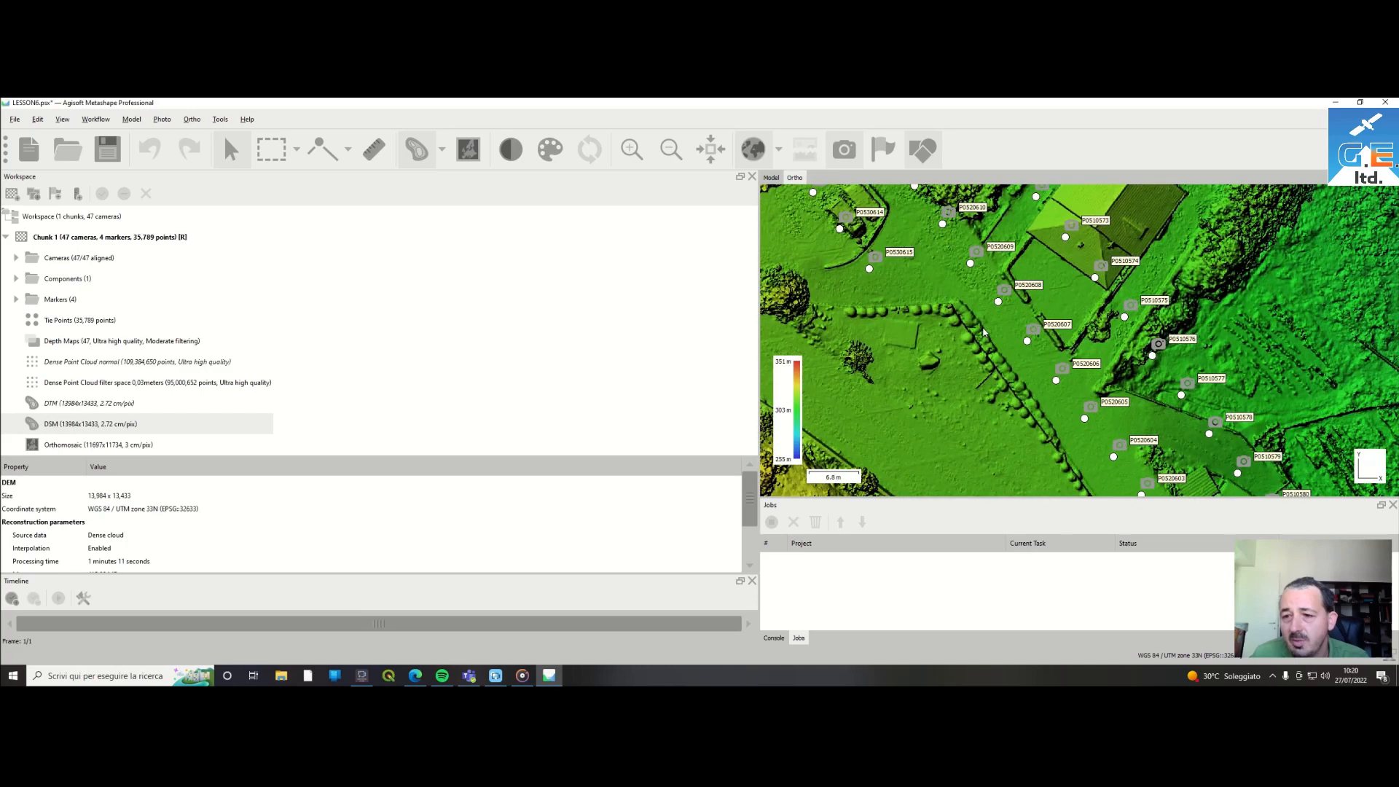
Step: Zoom into the houses and tree rows beside the camera strip to inspect their detail in the DSM
{"action": "scroll", "coordinate": [984, 333], "scroll_direction": "down", "scroll_amount": 3}
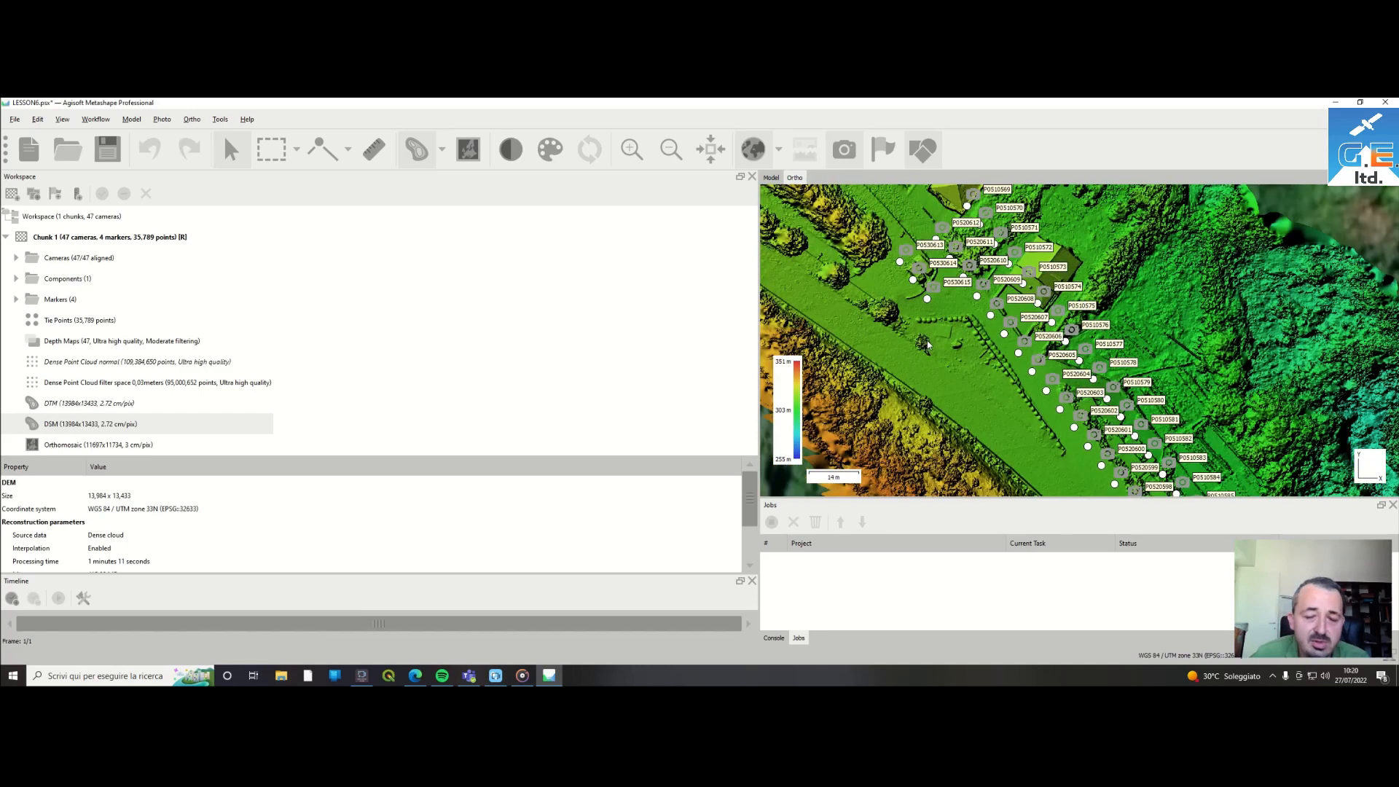
{"action": "scroll", "coordinate": [930, 339], "scroll_direction": "down", "scroll_amount": 3}
{"action": "scroll", "coordinate": [930, 339], "scroll_direction": "up", "scroll_amount": 4}
{"action": "left_click_drag", "start_coordinate": [911, 306], "coordinate": [1049, 419]}
{"action": "scroll", "coordinate": [1049, 418], "scroll_direction": "down", "scroll_amount": 4}
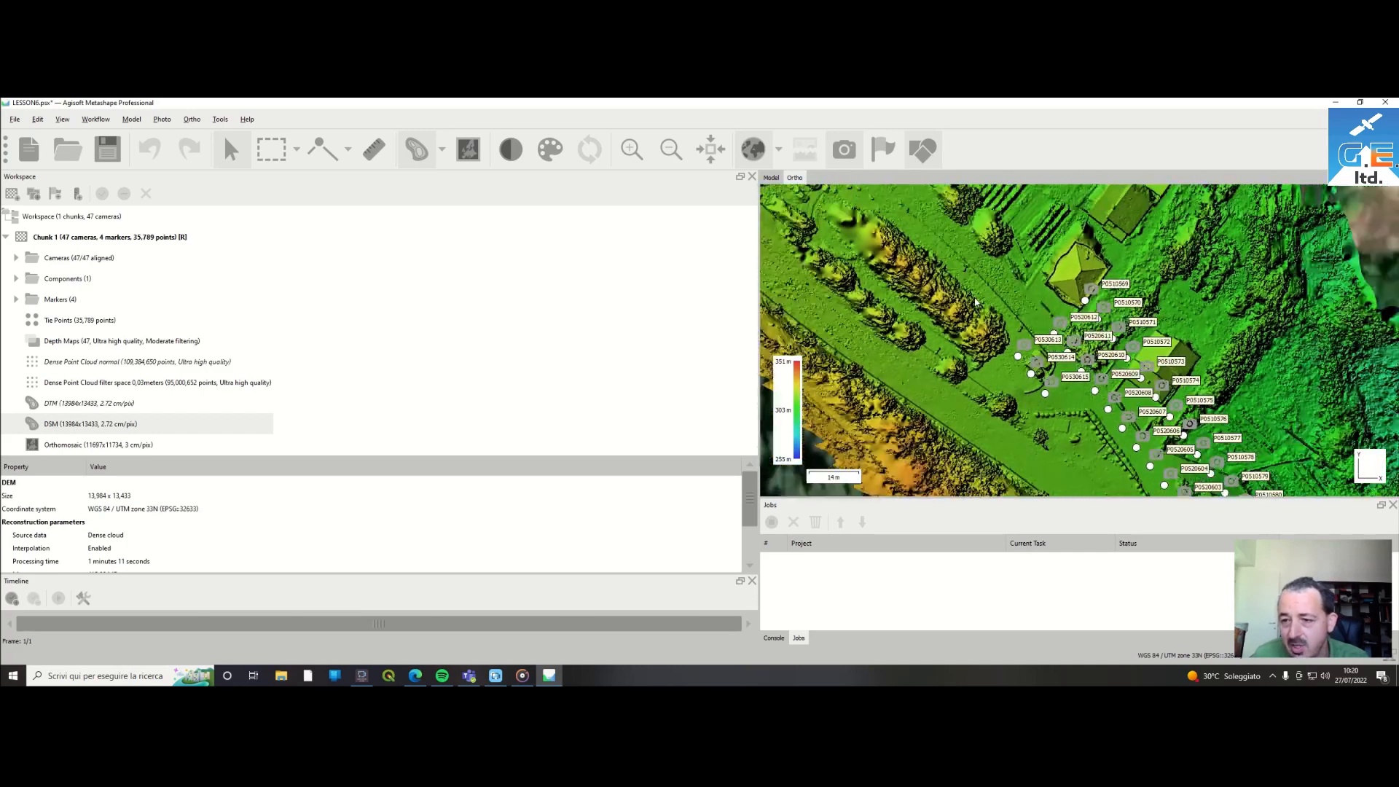
{"action": "scroll", "coordinate": [1047, 319], "scroll_direction": "up", "scroll_amount": 4}
{"action": "left_click_drag", "start_coordinate": [1023, 235], "coordinate": [1026, 400]}
{"action": "left_click_drag", "start_coordinate": [1120, 378], "coordinate": [1038, 313]}
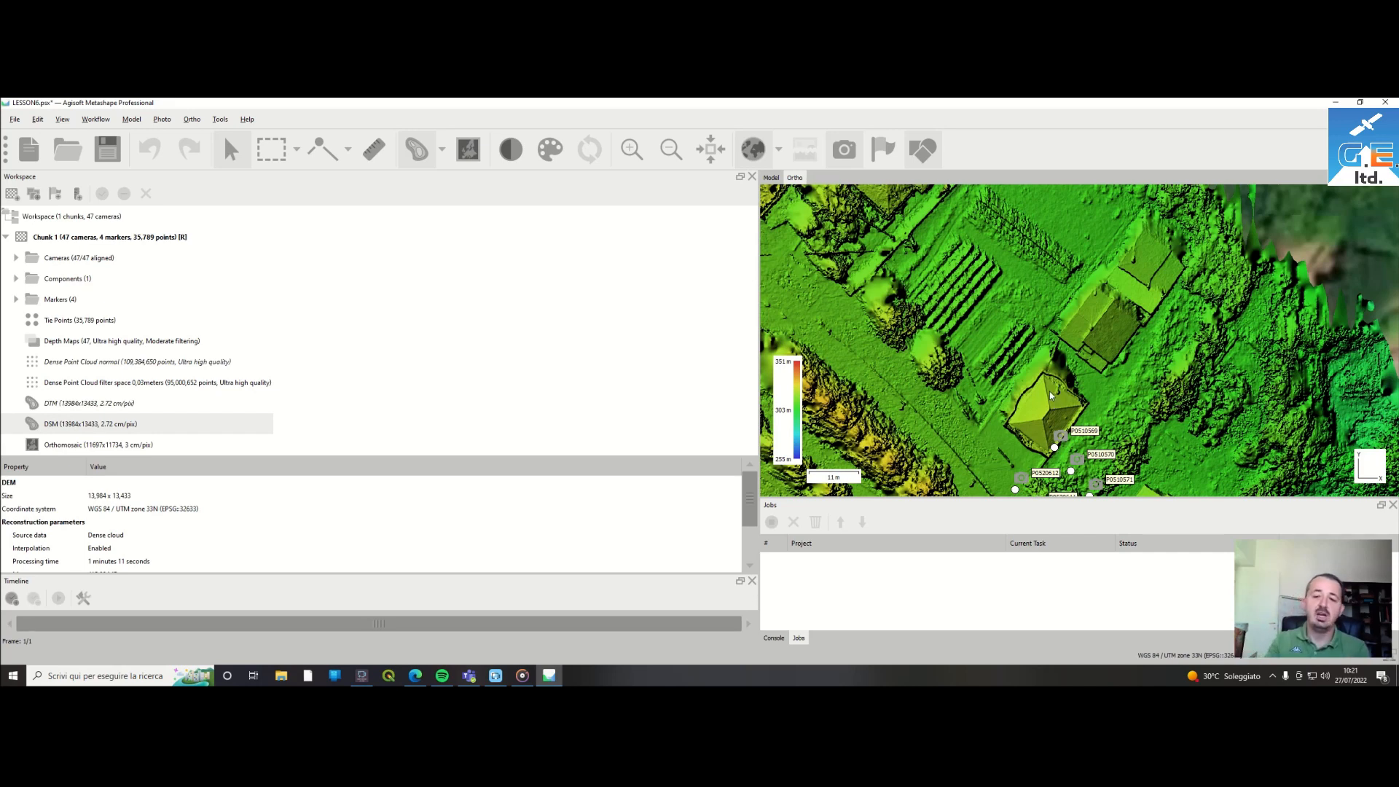
{"action": "scroll", "coordinate": [1015, 303], "scroll_direction": "down", "scroll_amount": 3}
{"action": "left_click_drag", "start_coordinate": [1045, 379], "coordinate": [1017, 272]}
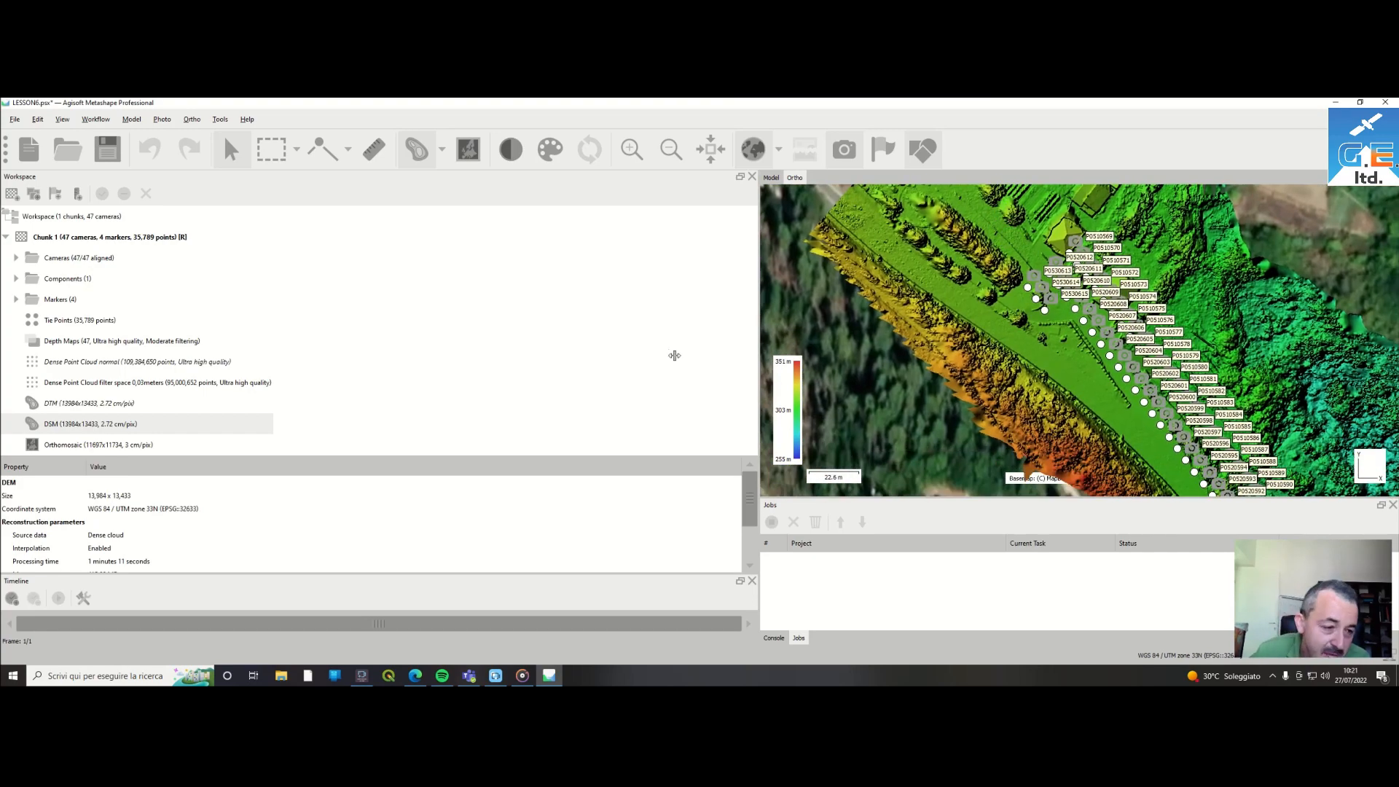
Step: Generate contours from the DSM at a 1 m interval with intersections prevented
{"action": "right_click", "coordinate": [210, 423]}
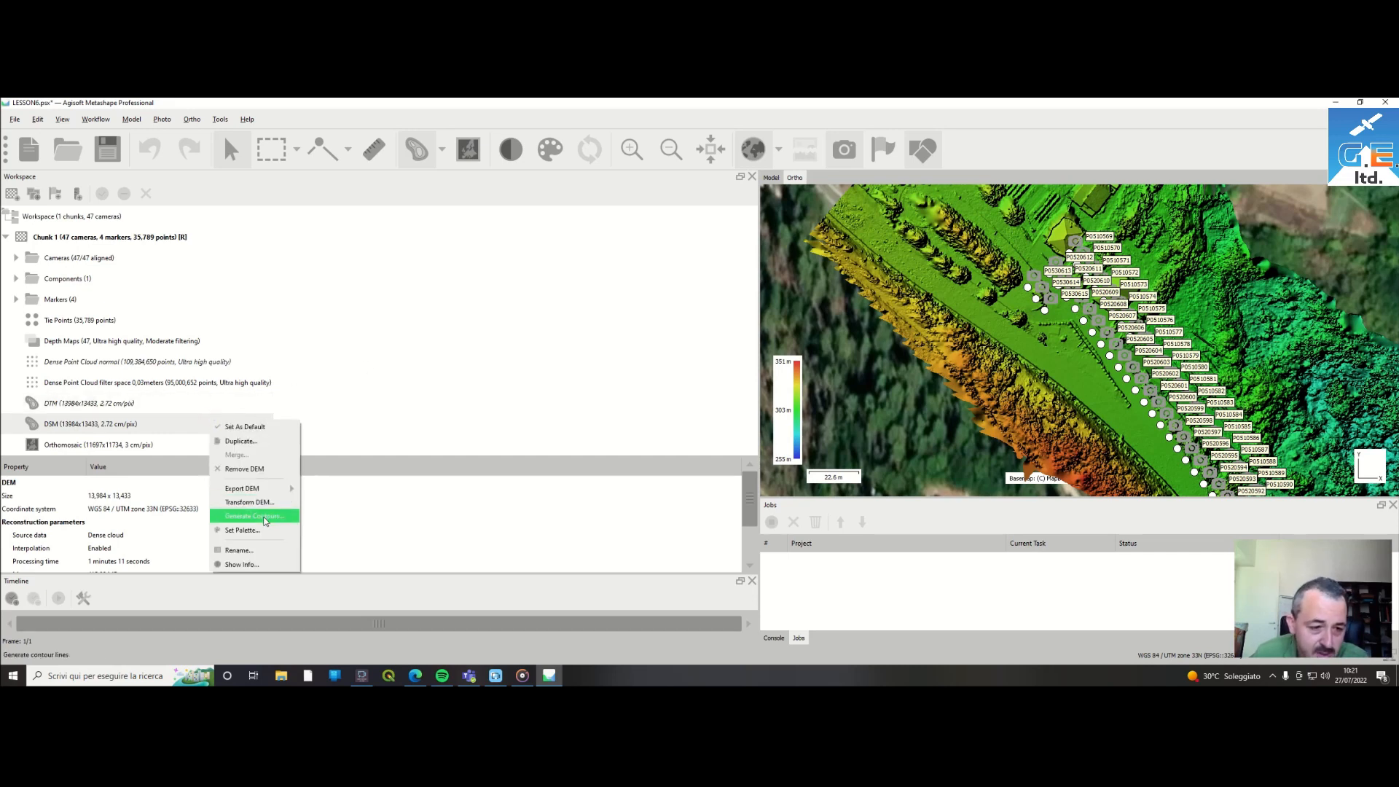
{"action": "left_click", "coordinate": [266, 516]}
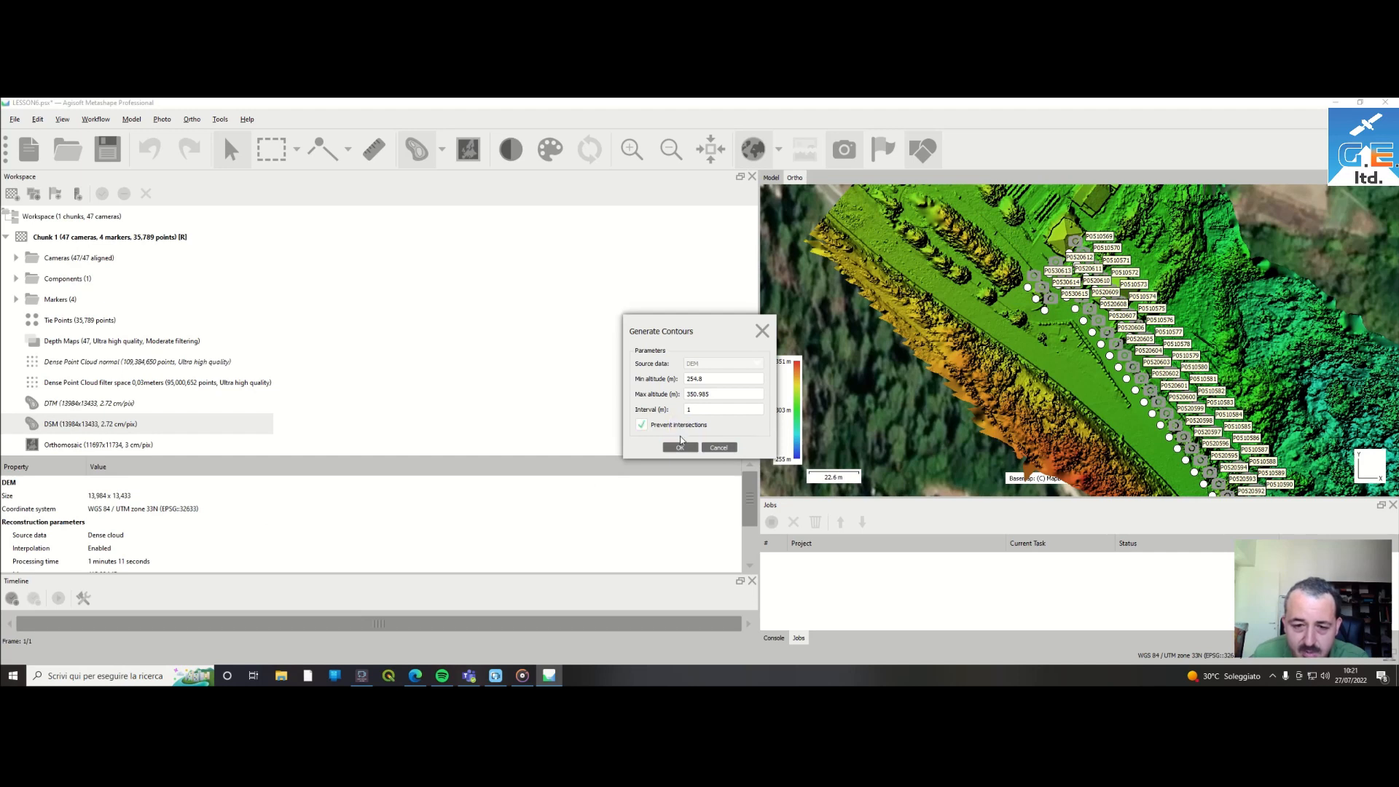
{"action": "left_click", "coordinate": [680, 447]}
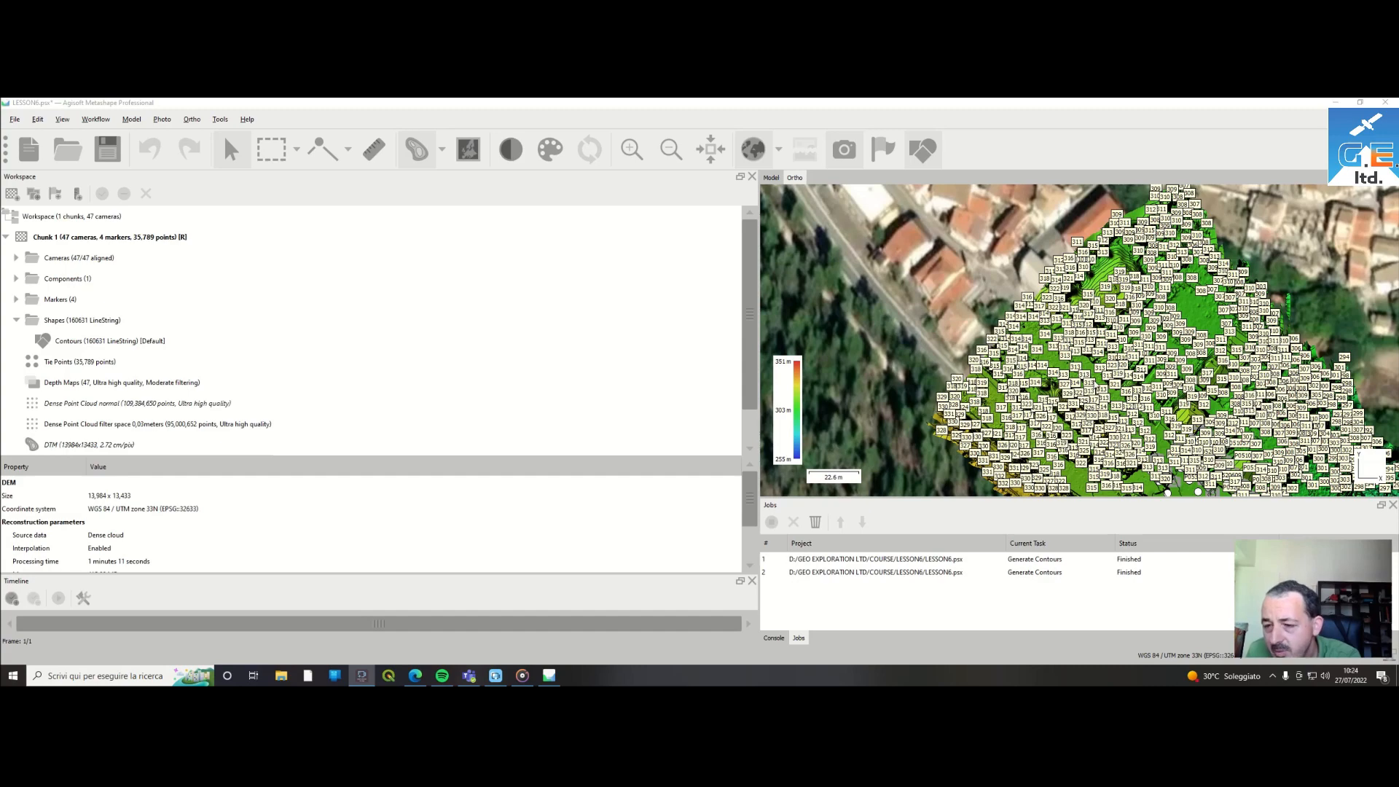
Step: Zoom in and out across the DSM contours to inspect them over the village and vegetated slopes
{"action": "scroll", "coordinate": [1096, 385], "scroll_direction": "down", "scroll_amount": 2}
{"action": "scroll", "coordinate": [1126, 343], "scroll_direction": "down", "scroll_amount": 3}
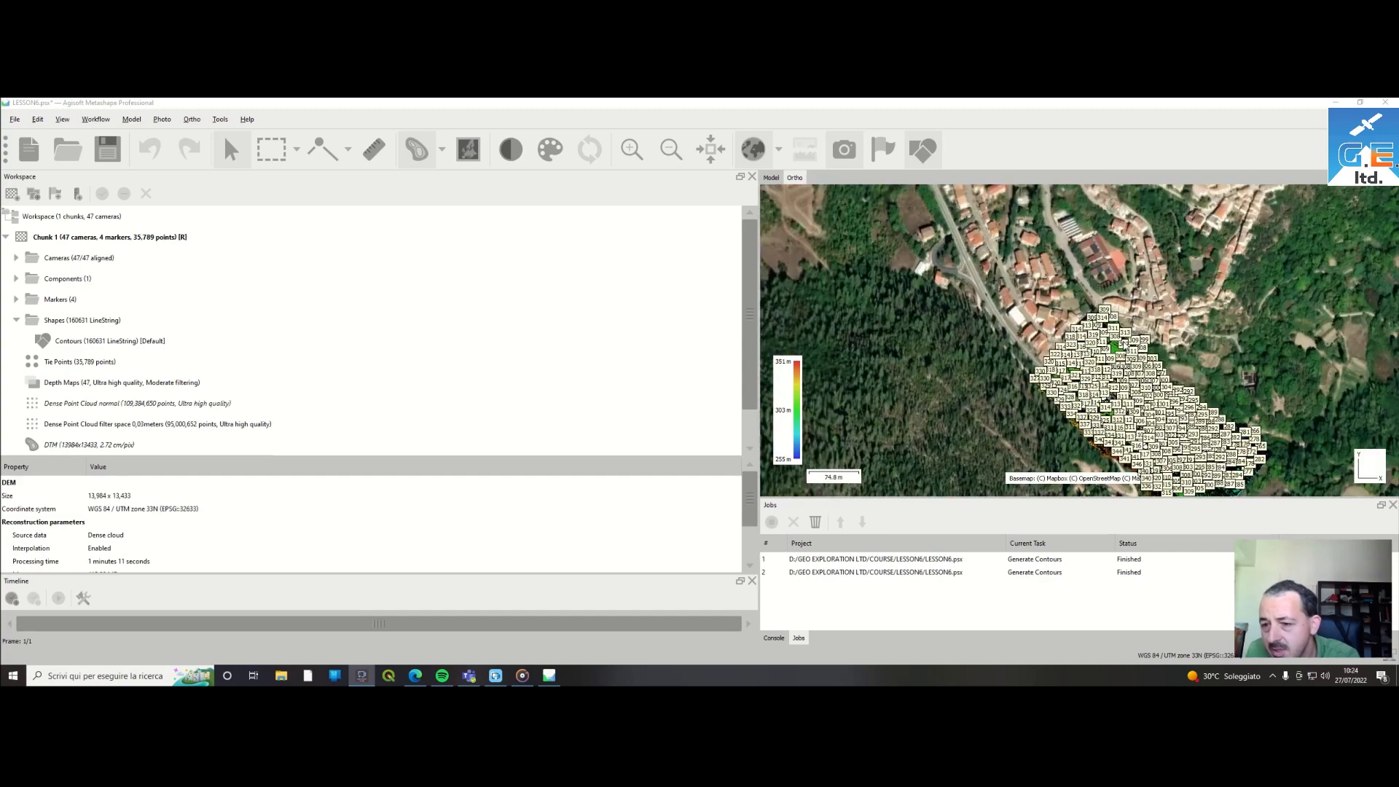
{"action": "scroll", "coordinate": [1123, 352], "scroll_direction": "up", "scroll_amount": 12}
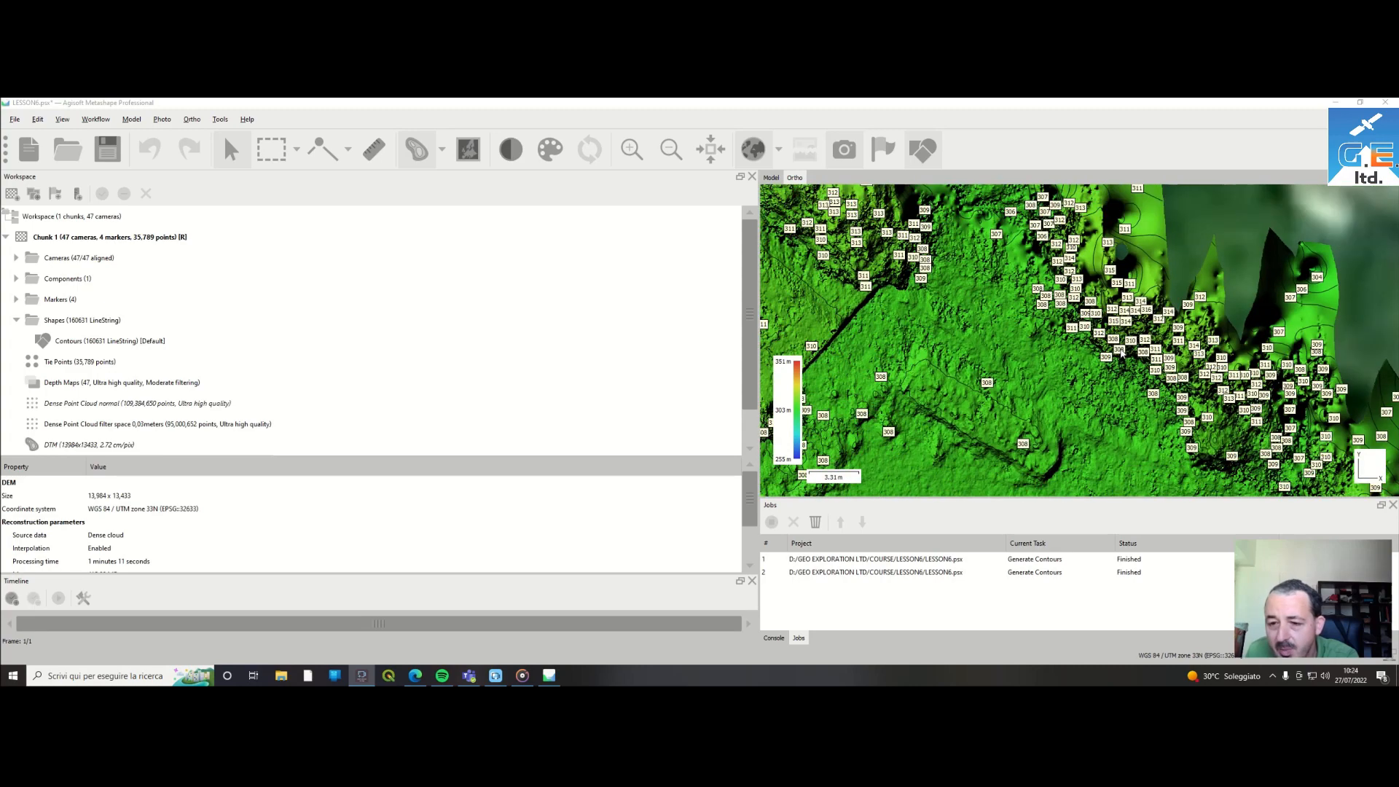
{"action": "scroll", "coordinate": [1122, 352], "scroll_direction": "down", "scroll_amount": 3}
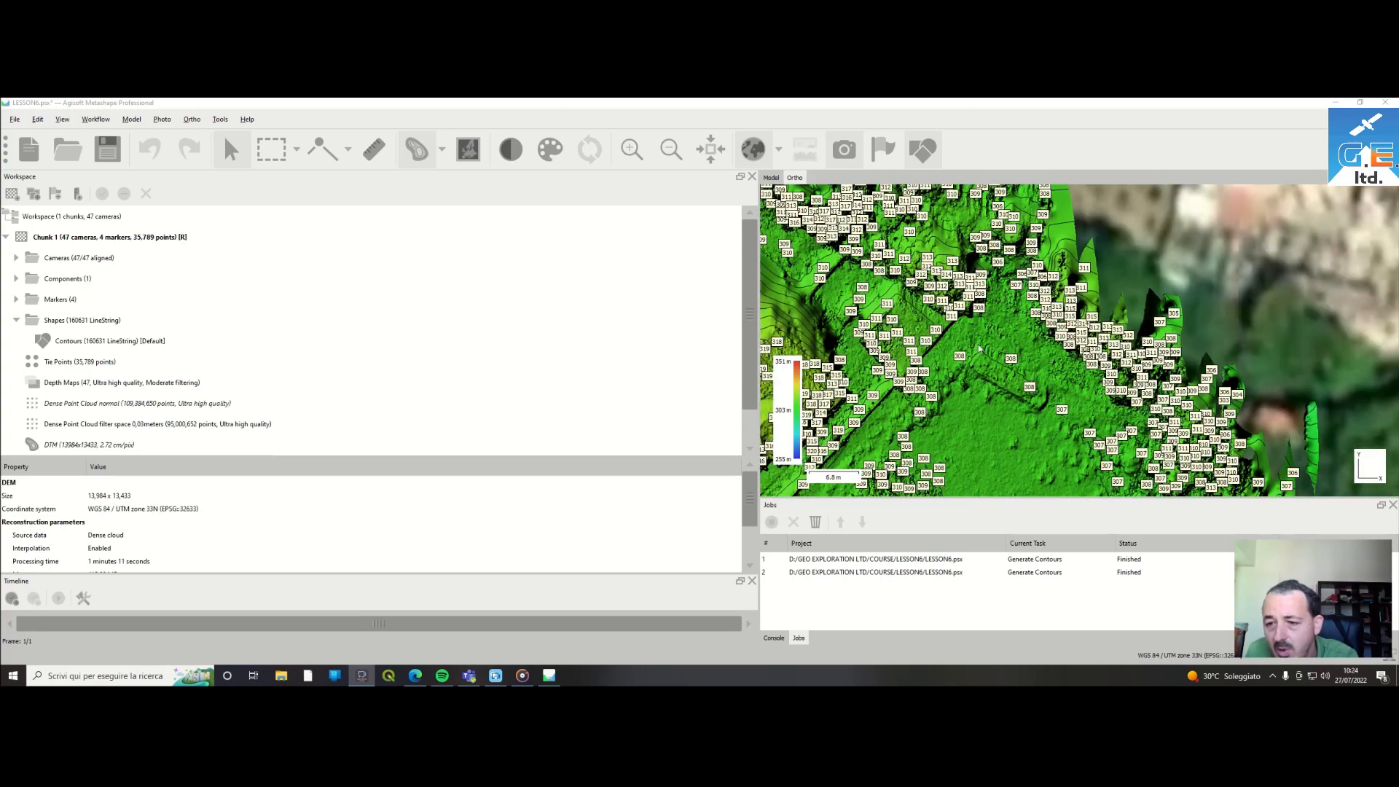
{"action": "scroll", "coordinate": [918, 343], "scroll_direction": "down", "scroll_amount": 1}
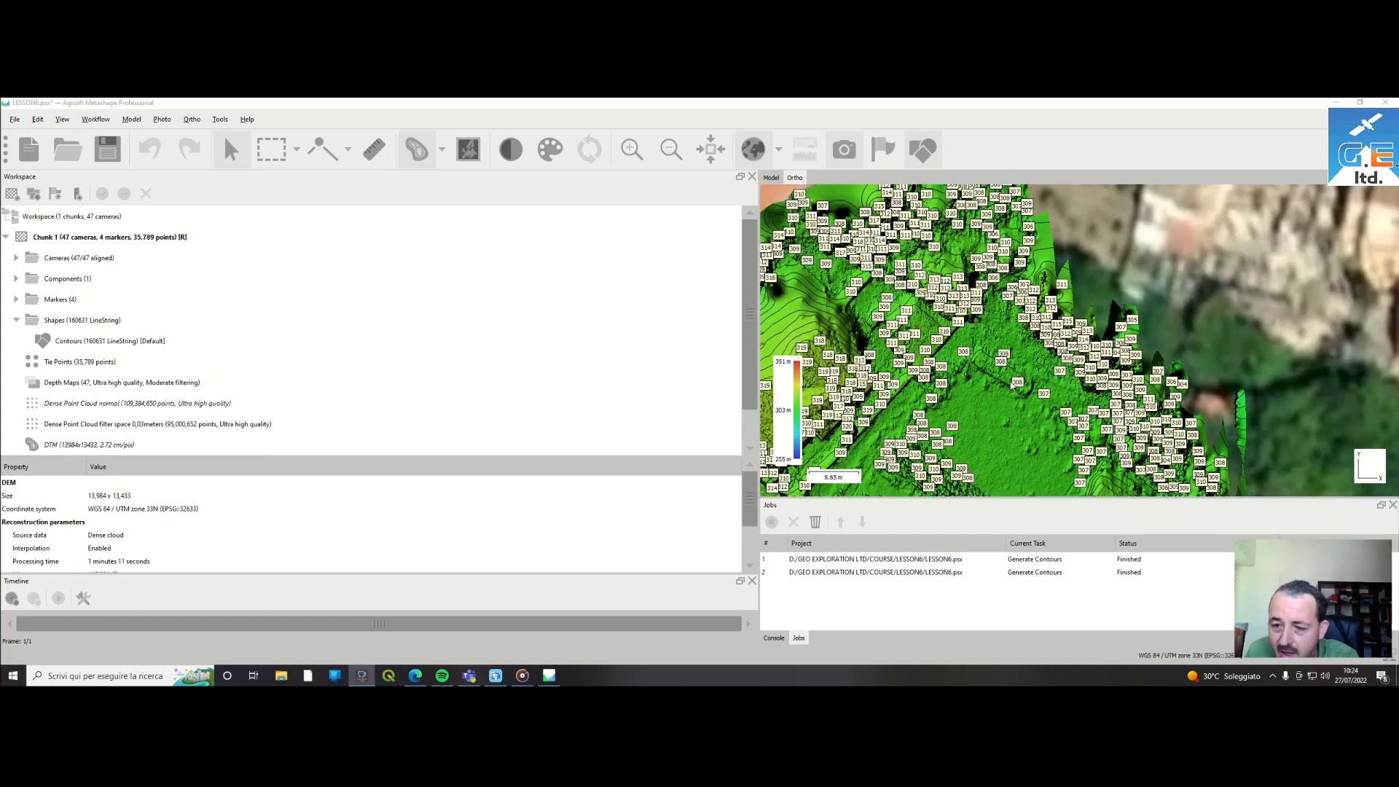
{"action": "scroll", "coordinate": [1006, 375], "scroll_direction": "up", "scroll_amount": 5}
{"action": "scroll", "coordinate": [1002, 374], "scroll_direction": "down", "scroll_amount": 6}
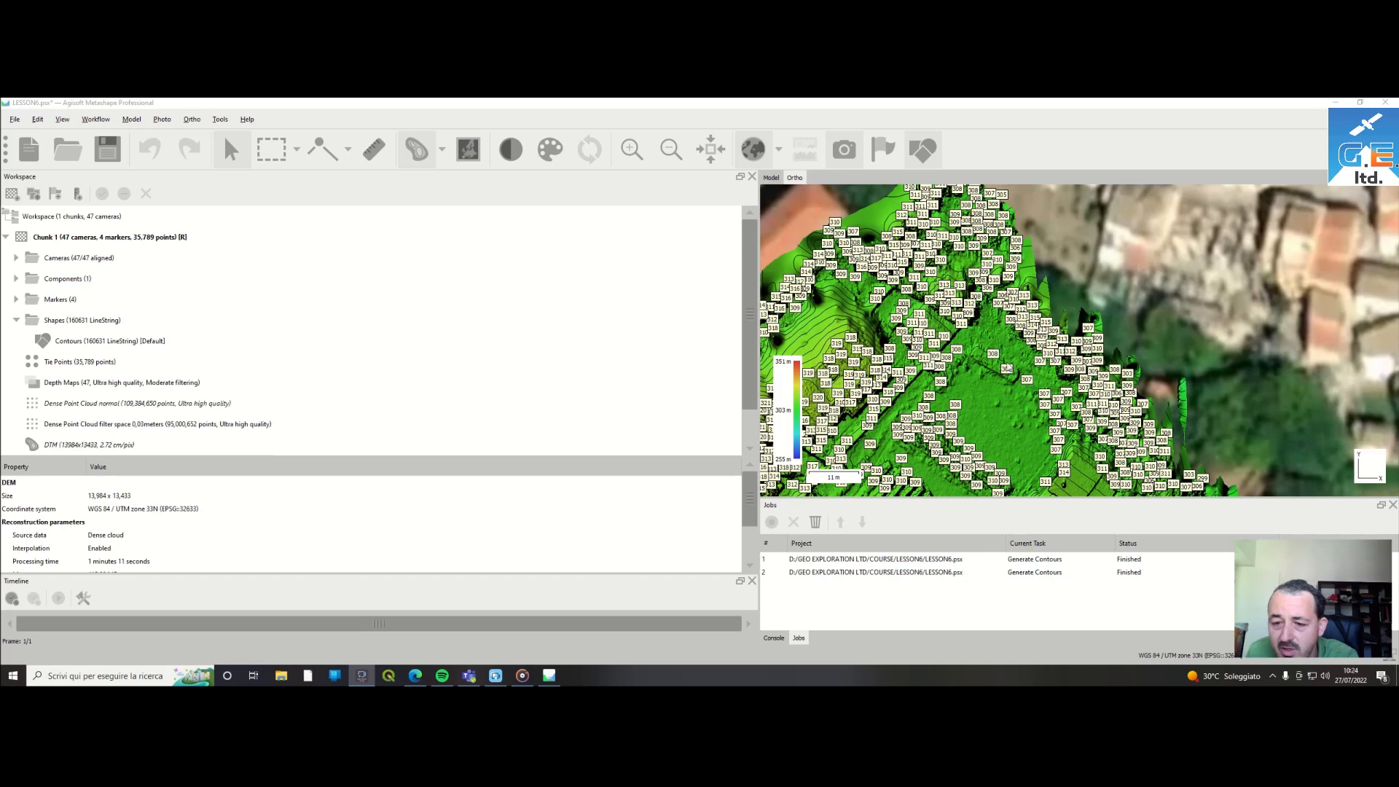
{"action": "scroll", "coordinate": [998, 374], "scroll_direction": "down", "scroll_amount": 1}
{"action": "scroll", "coordinate": [998, 373], "scroll_direction": "up", "scroll_amount": 1}
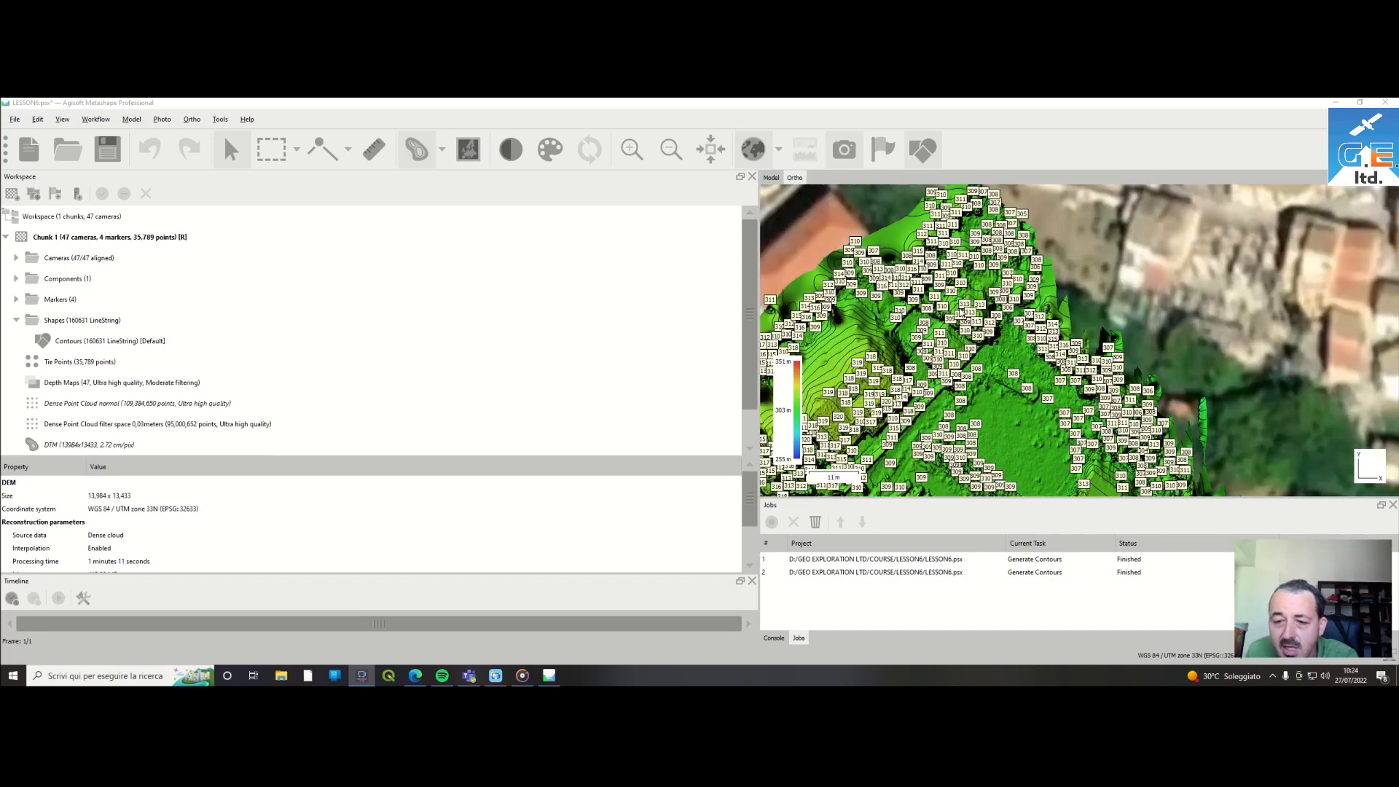
{"action": "scroll", "coordinate": [850, 325], "scroll_direction": "up", "scroll_amount": 3}
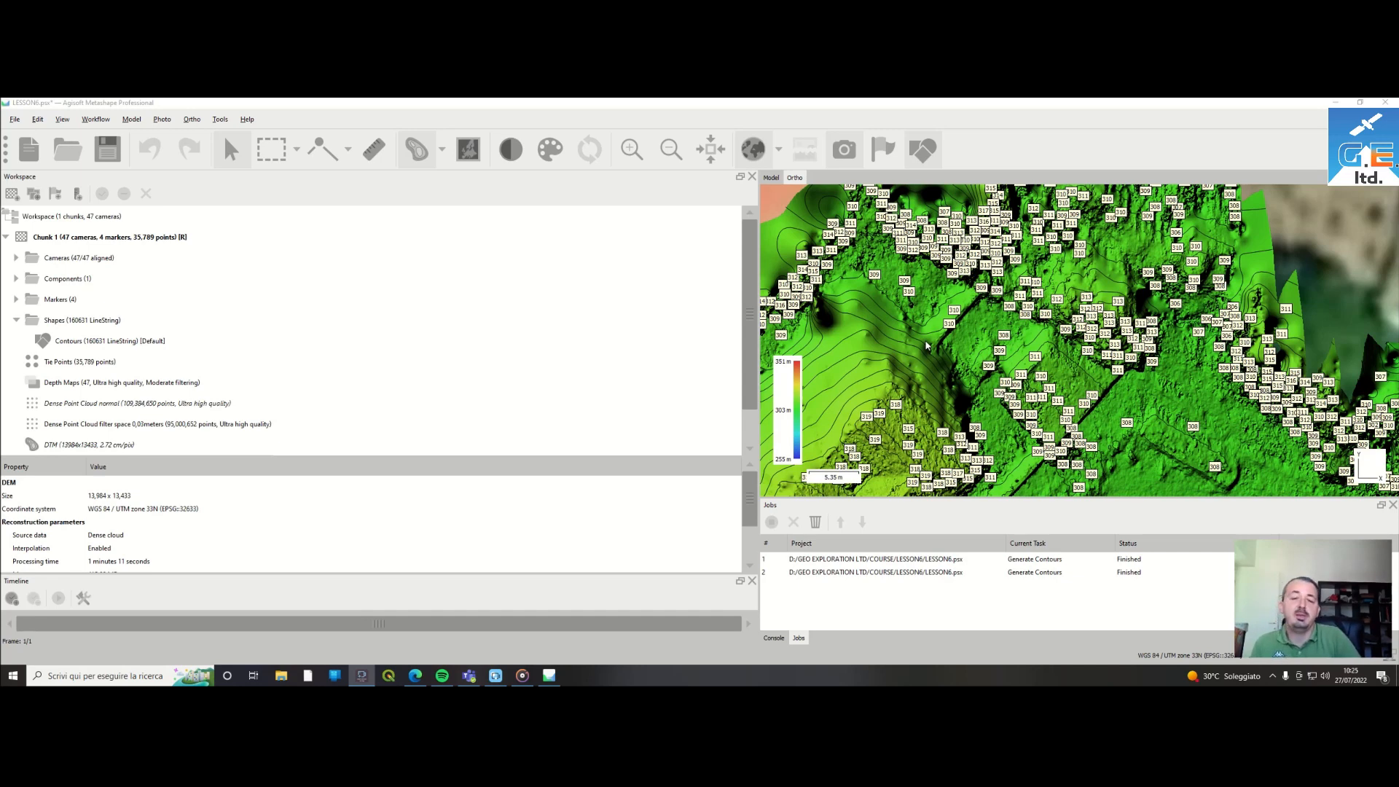
{"action": "scroll", "coordinate": [926, 346], "scroll_direction": "down", "scroll_amount": 2}
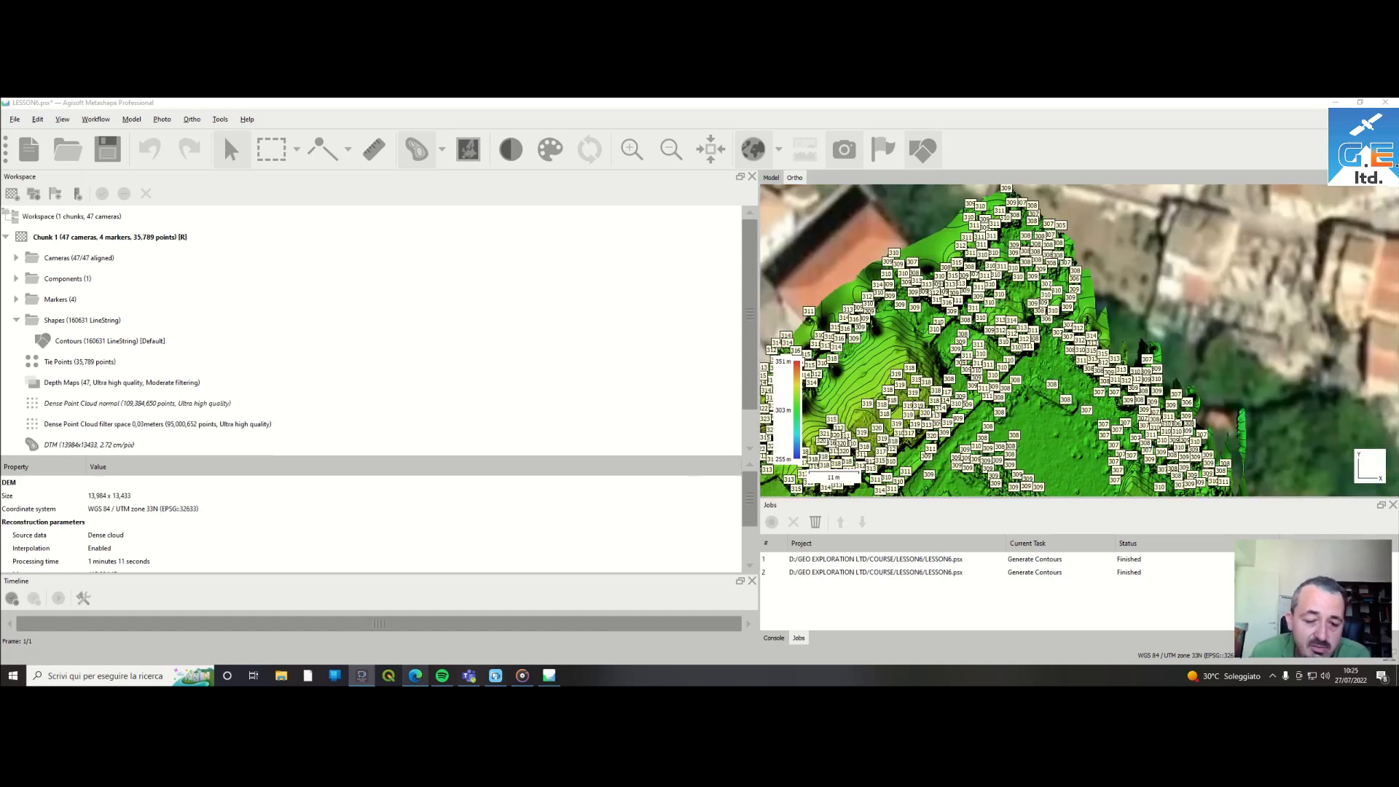
Step: Switch to DroneDeploy in the browser and turn off the Elevation layer
{"action": "left_click", "coordinate": [415, 676]}
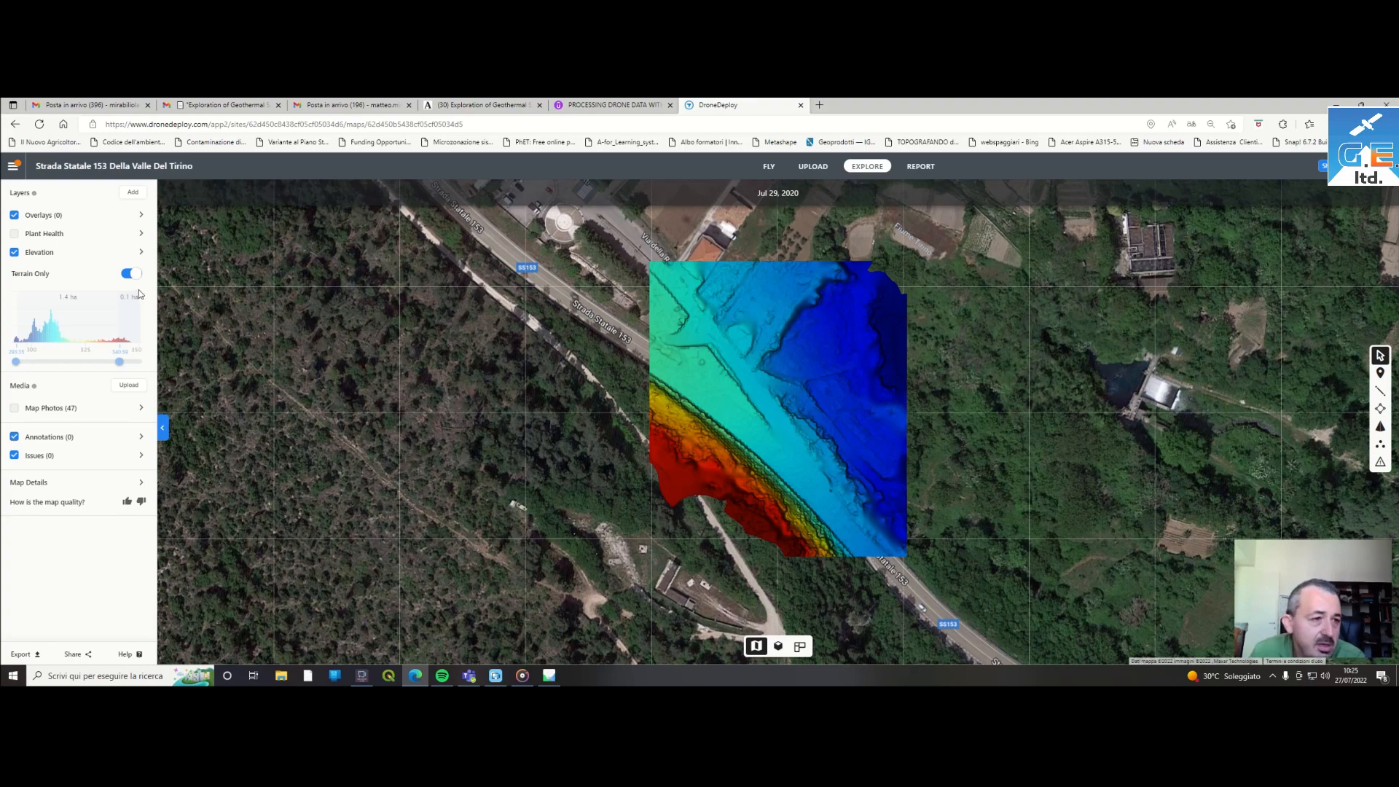
{"action": "left_click", "coordinate": [14, 253]}
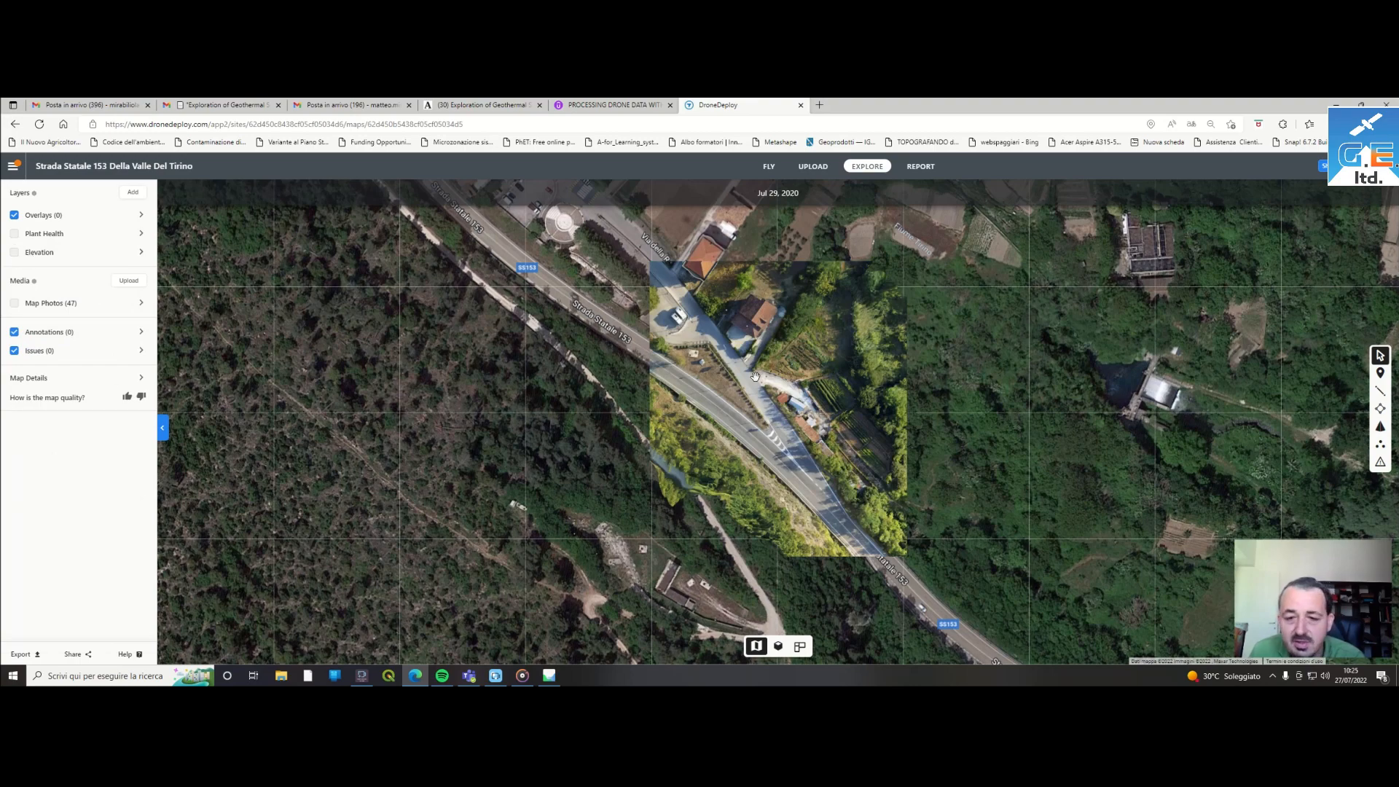
Step: Zoom in and out on the DroneDeploy orthomosaic along the road and briefly display the Plant Health layer
{"action": "scroll", "coordinate": [746, 376], "scroll_direction": "up", "scroll_amount": 5}
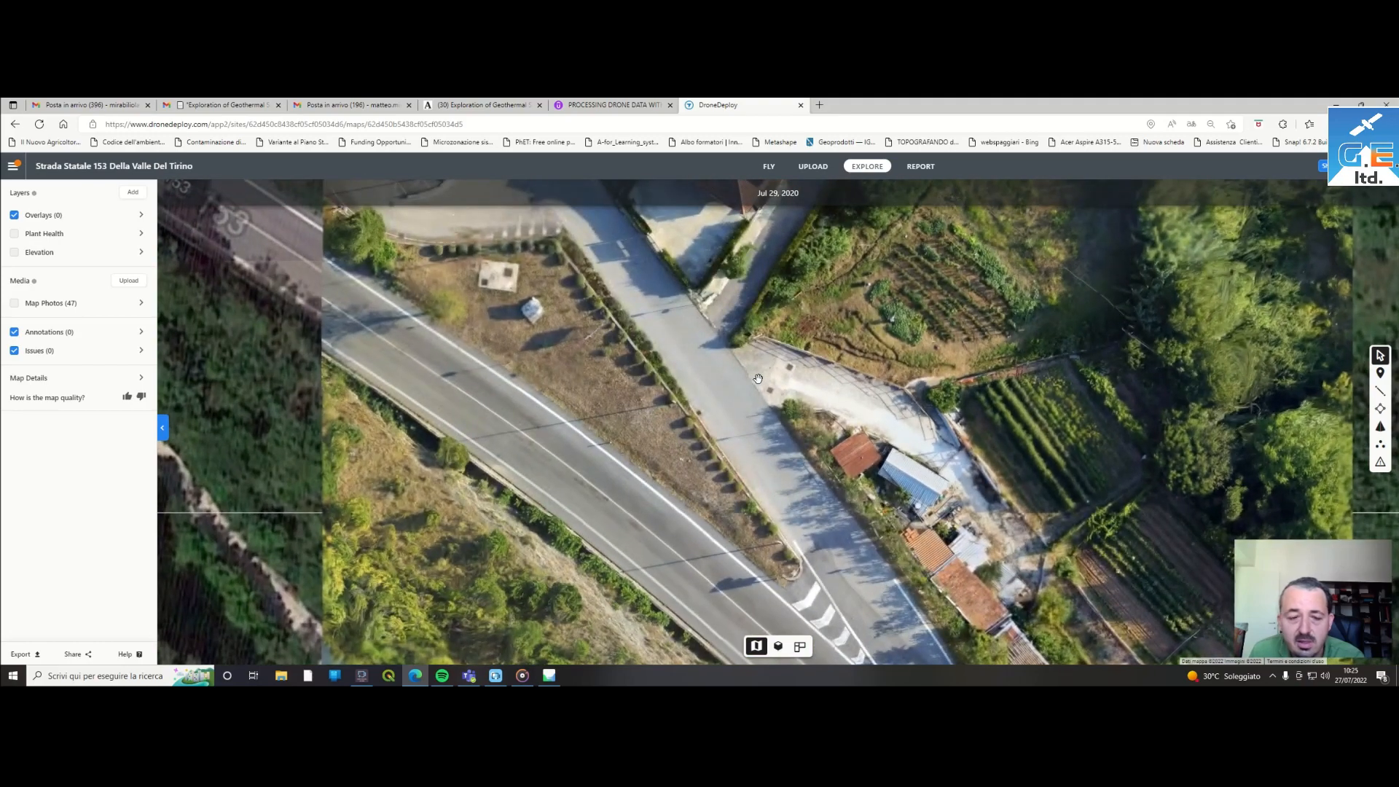
{"action": "scroll", "coordinate": [758, 379], "scroll_direction": "down", "scroll_amount": 2}
{"action": "scroll", "coordinate": [759, 379], "scroll_direction": "up", "scroll_amount": 2}
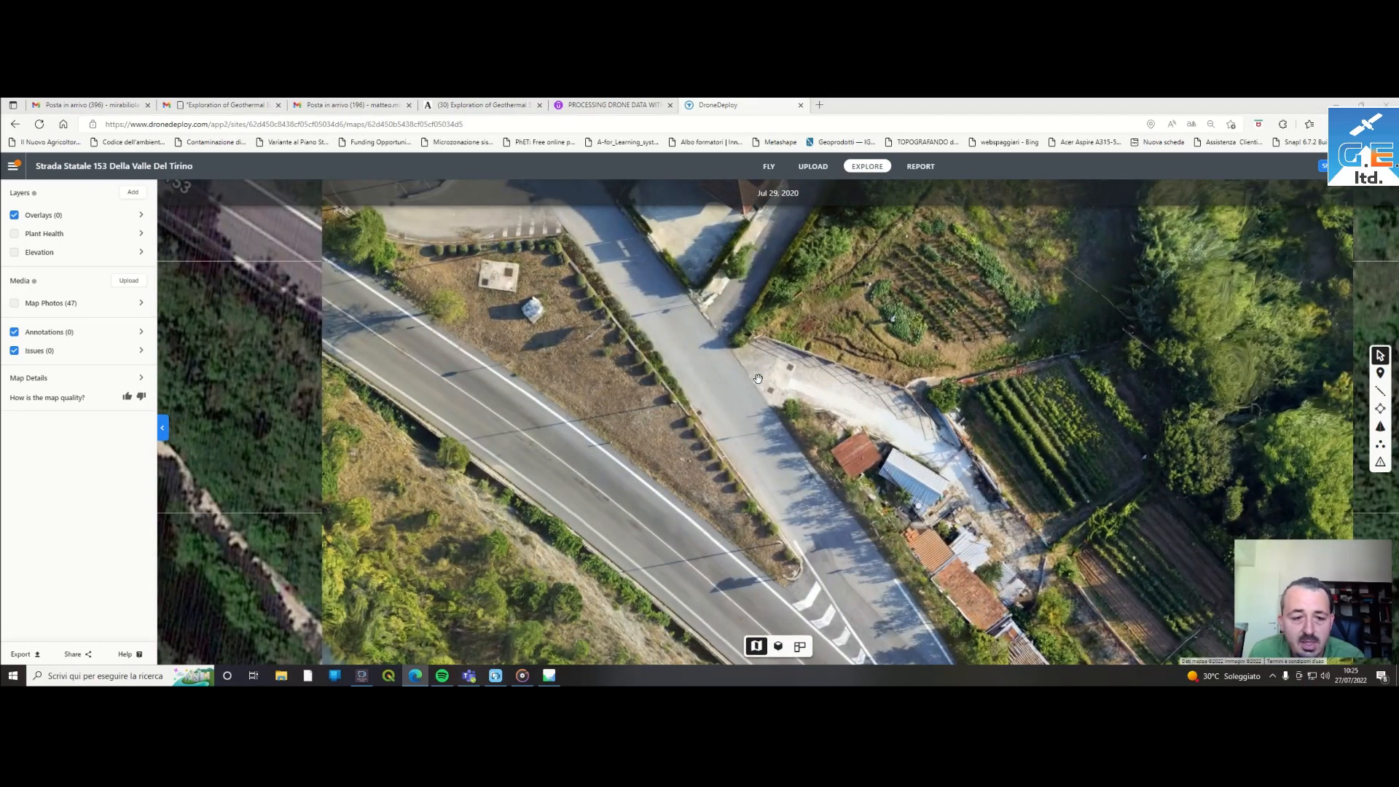
{"action": "scroll", "coordinate": [758, 378], "scroll_direction": "down", "scroll_amount": 2}
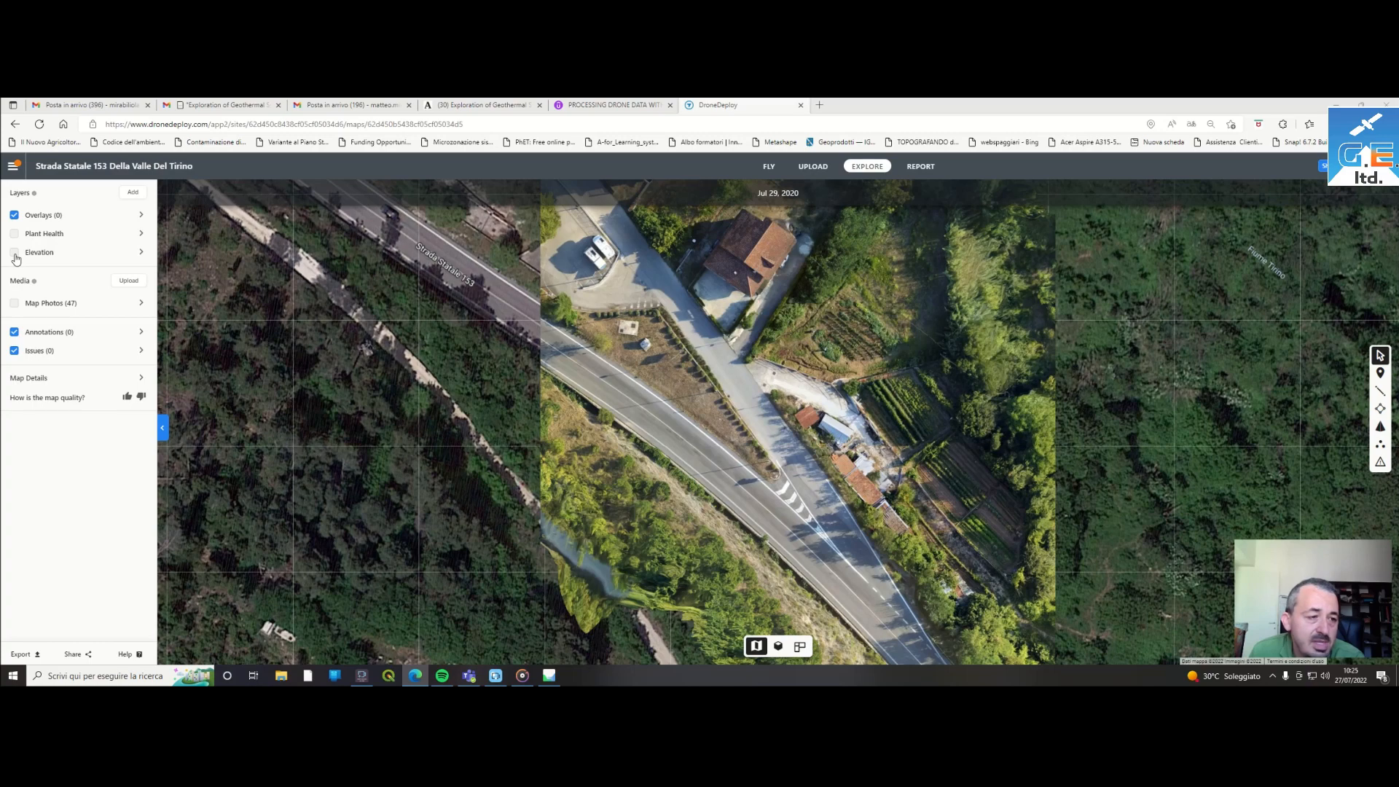
{"action": "left_click", "coordinate": [15, 234]}
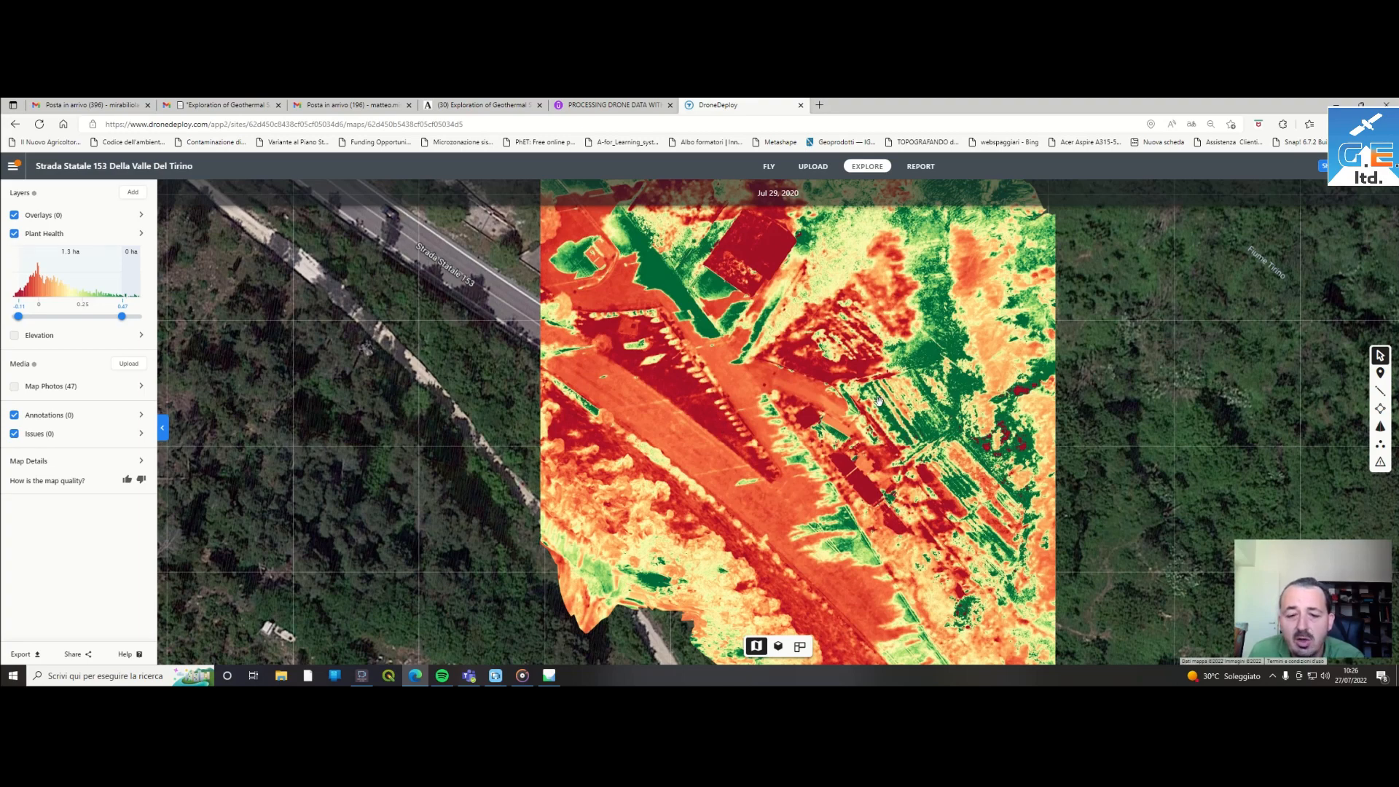
{"action": "left_click", "coordinate": [14, 233]}
Step: Turn on the Elevation layer and zoom in and out to inspect the elevation map
{"action": "left_click", "coordinate": [13, 253]}
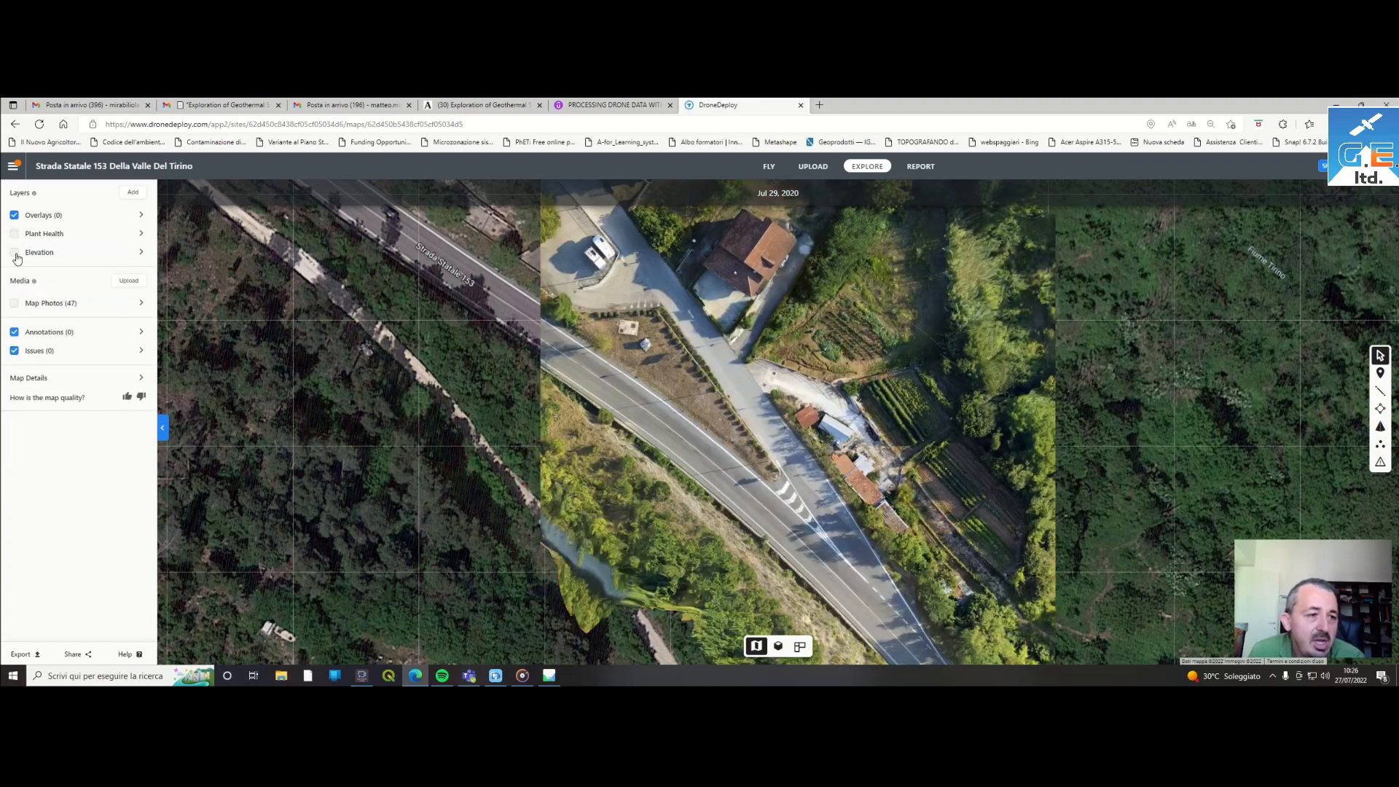
{"action": "scroll", "coordinate": [727, 332], "scroll_direction": "down", "scroll_amount": 3}
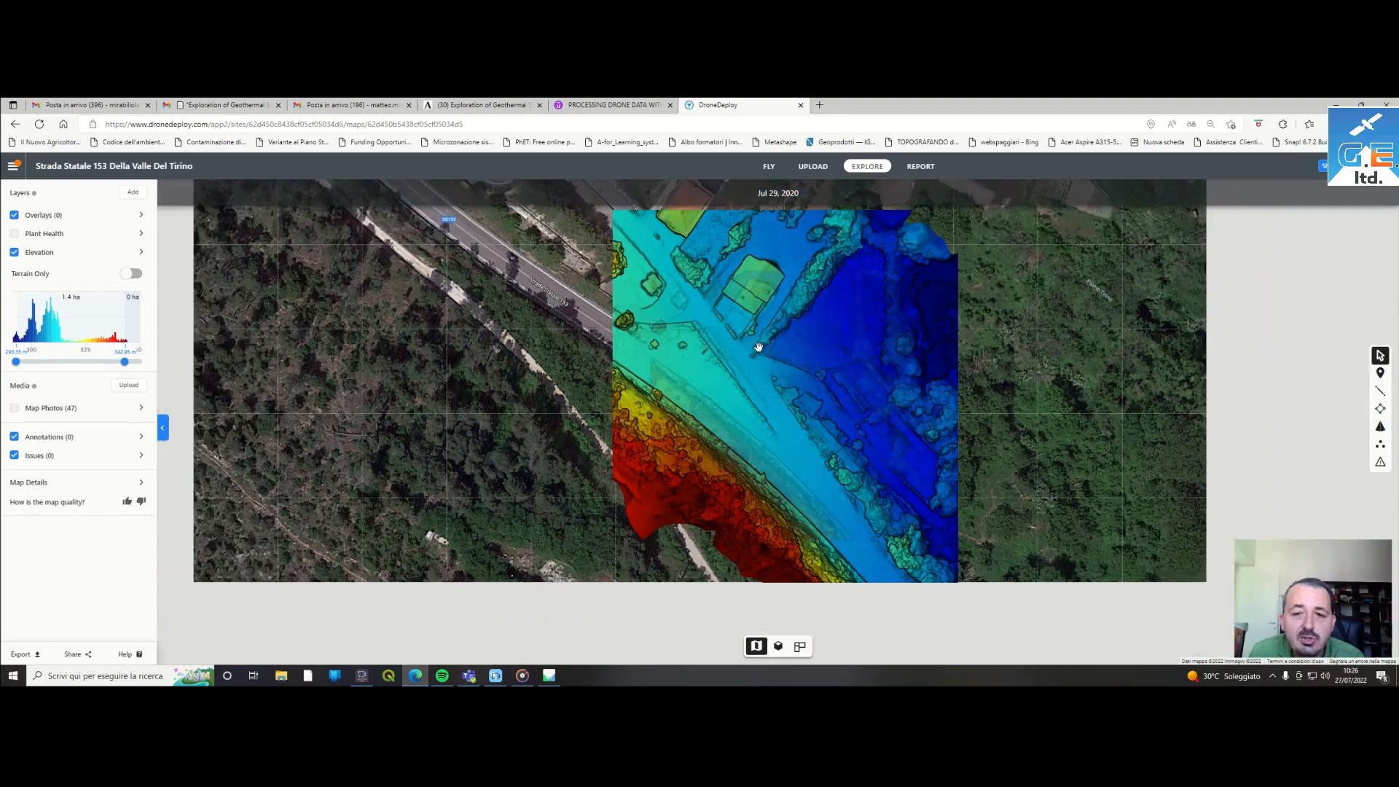
{"action": "scroll", "coordinate": [759, 347], "scroll_direction": "up", "scroll_amount": 2}
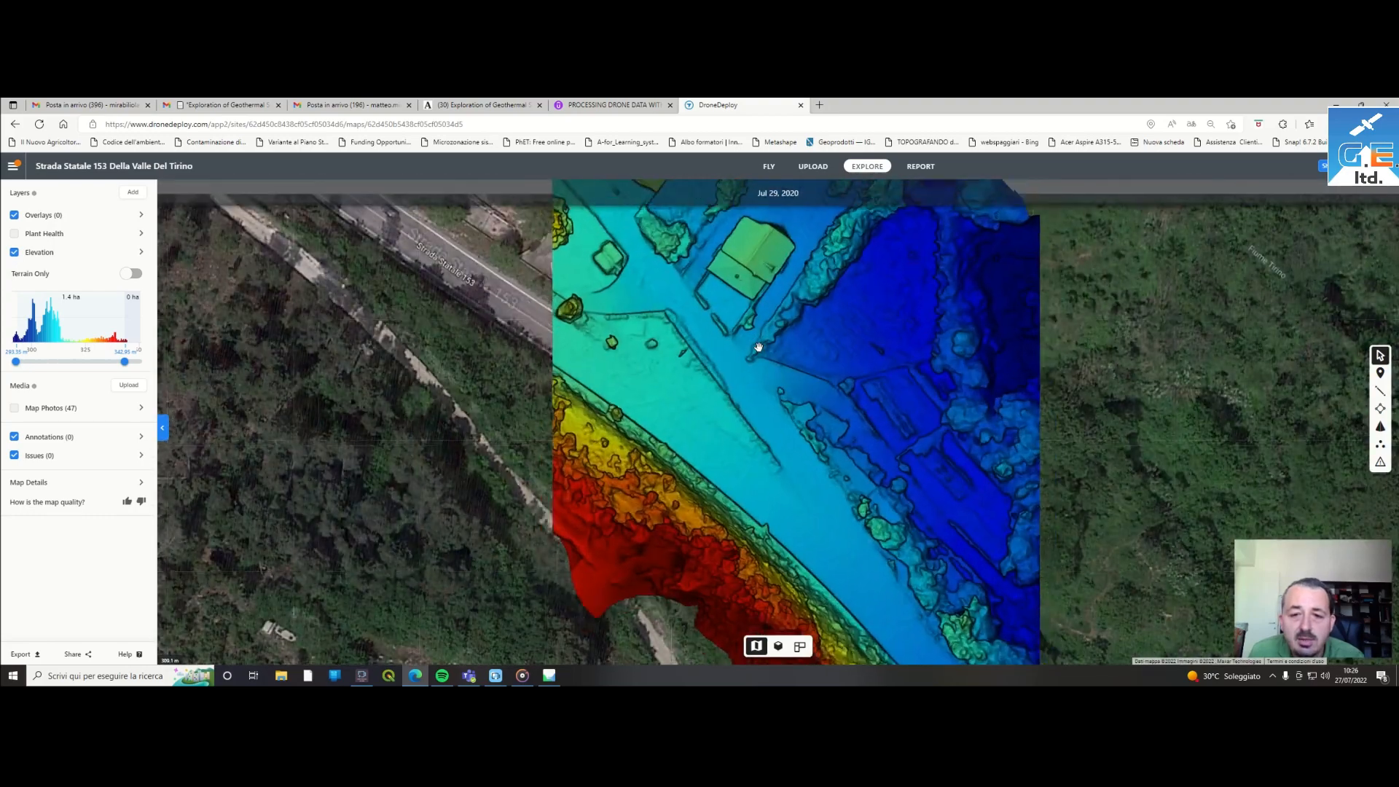
{"action": "scroll", "coordinate": [759, 346], "scroll_direction": "down", "scroll_amount": 3}
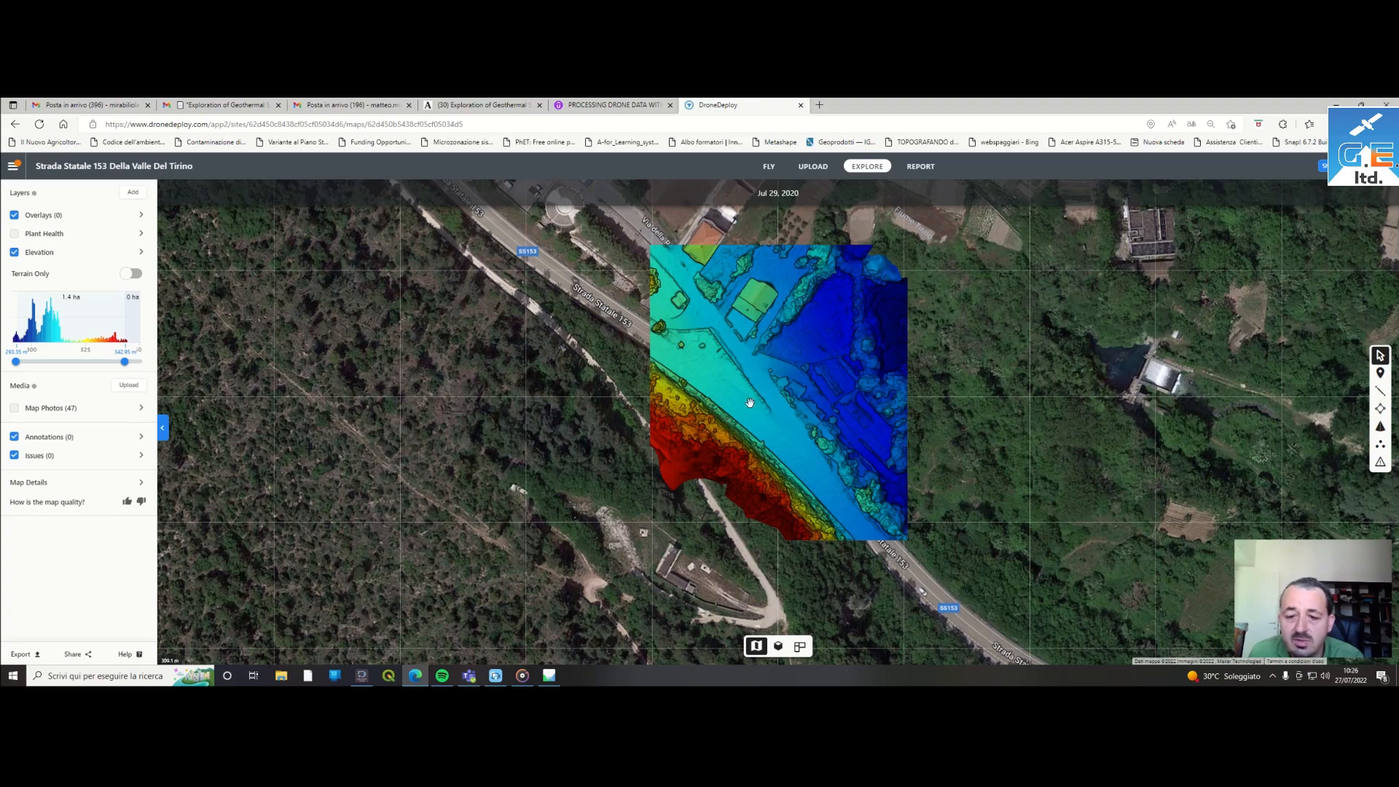
Step: Enable Terrain Only on the Elevation layer and pan and zoom across the ground-only elevation model
{"action": "left_click", "coordinate": [131, 273]}
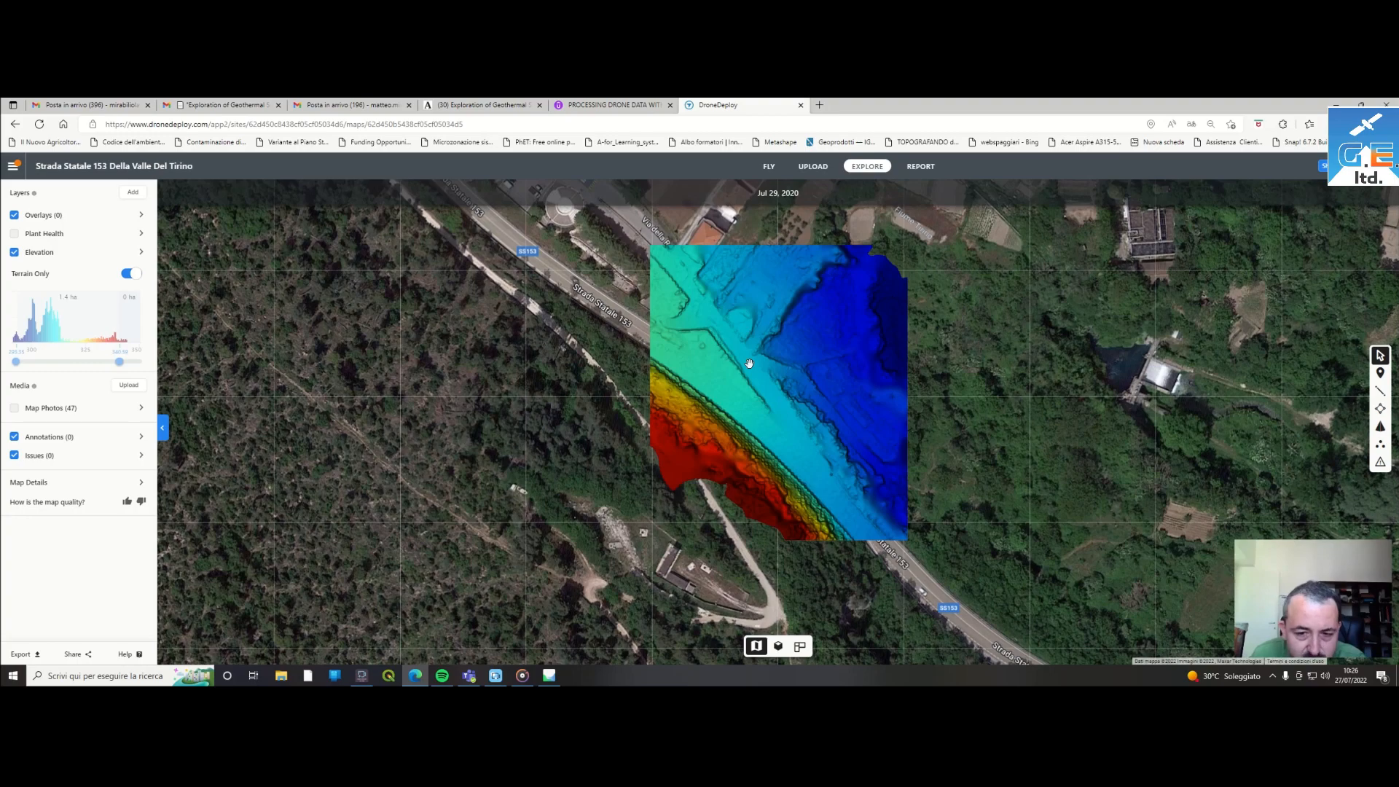
{"action": "scroll", "coordinate": [752, 348], "scroll_direction": "up", "scroll_amount": 3}
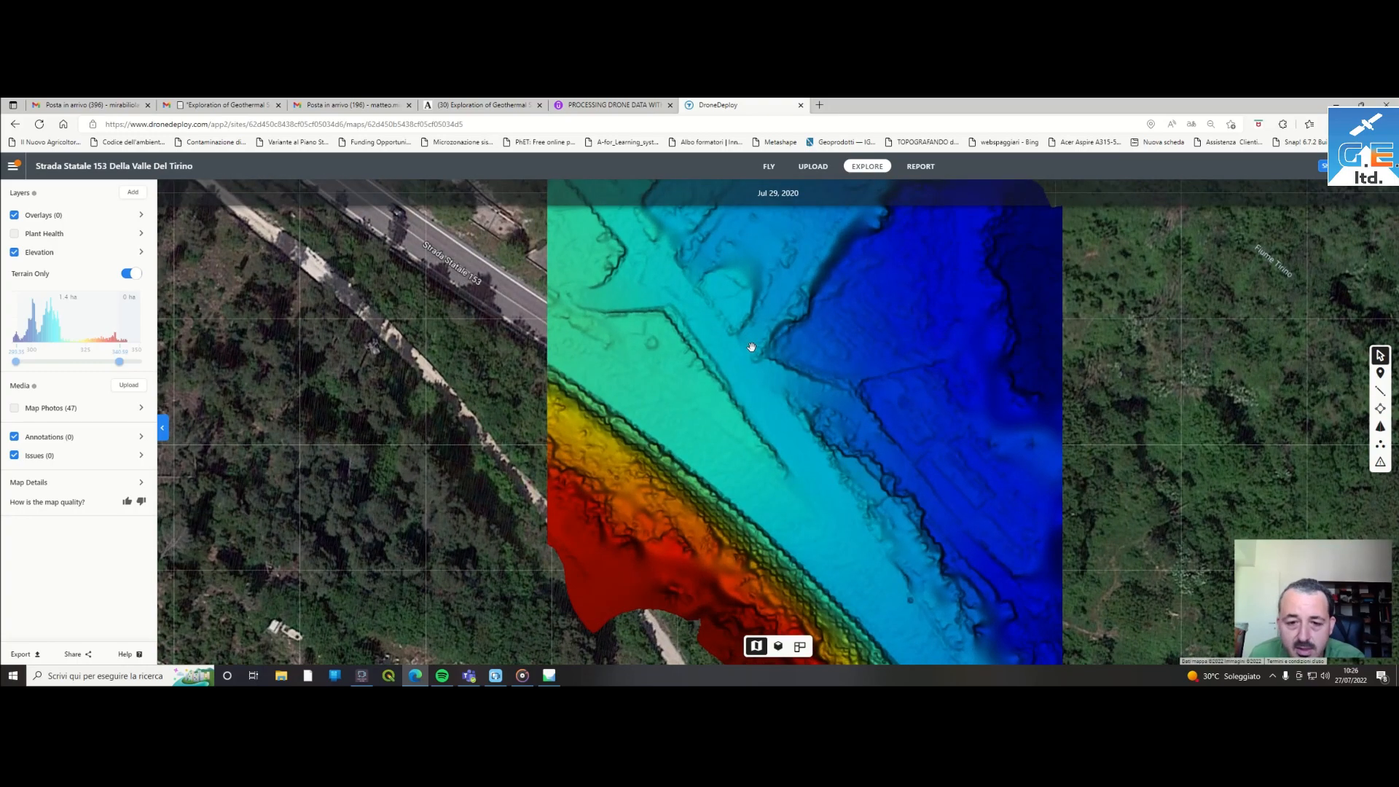
{"action": "scroll", "coordinate": [752, 347], "scroll_direction": "down", "scroll_amount": 3}
{"action": "scroll", "coordinate": [752, 346], "scroll_direction": "up", "scroll_amount": 3}
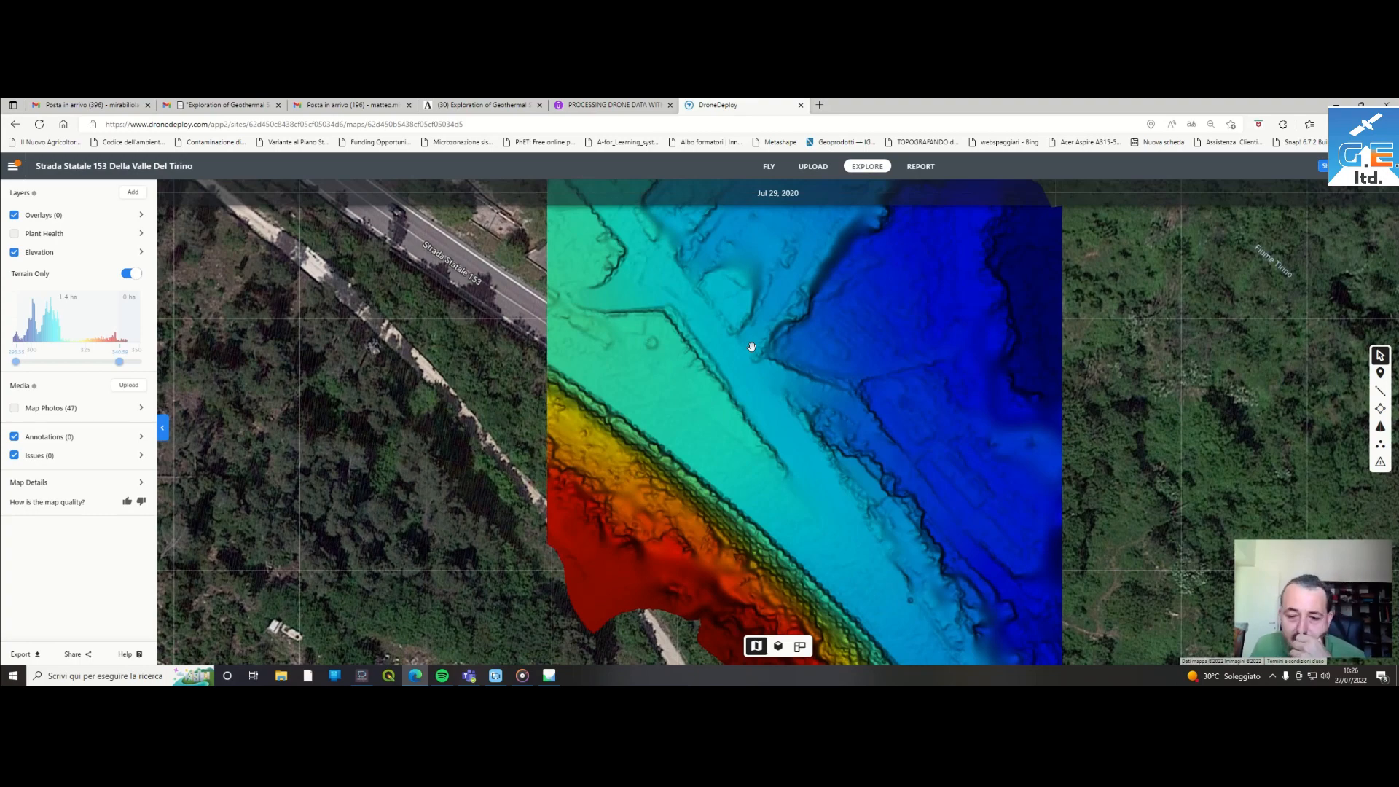
{"action": "left_click_drag", "start_coordinate": [720, 481], "coordinate": [615, 321]}
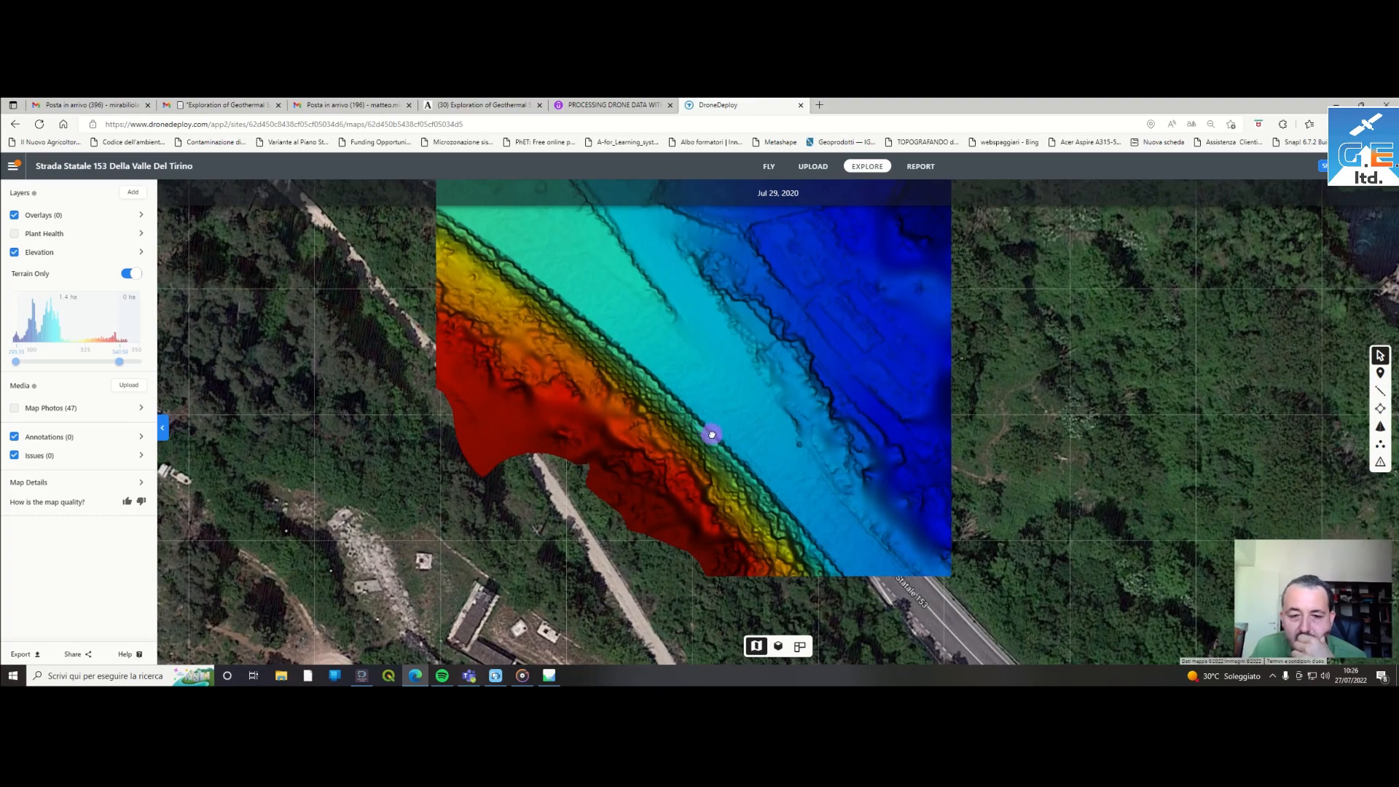
{"action": "left_click_drag", "start_coordinate": [706, 433], "coordinate": [774, 531]}
{"action": "left_click_drag", "start_coordinate": [658, 342], "coordinate": [656, 446]}
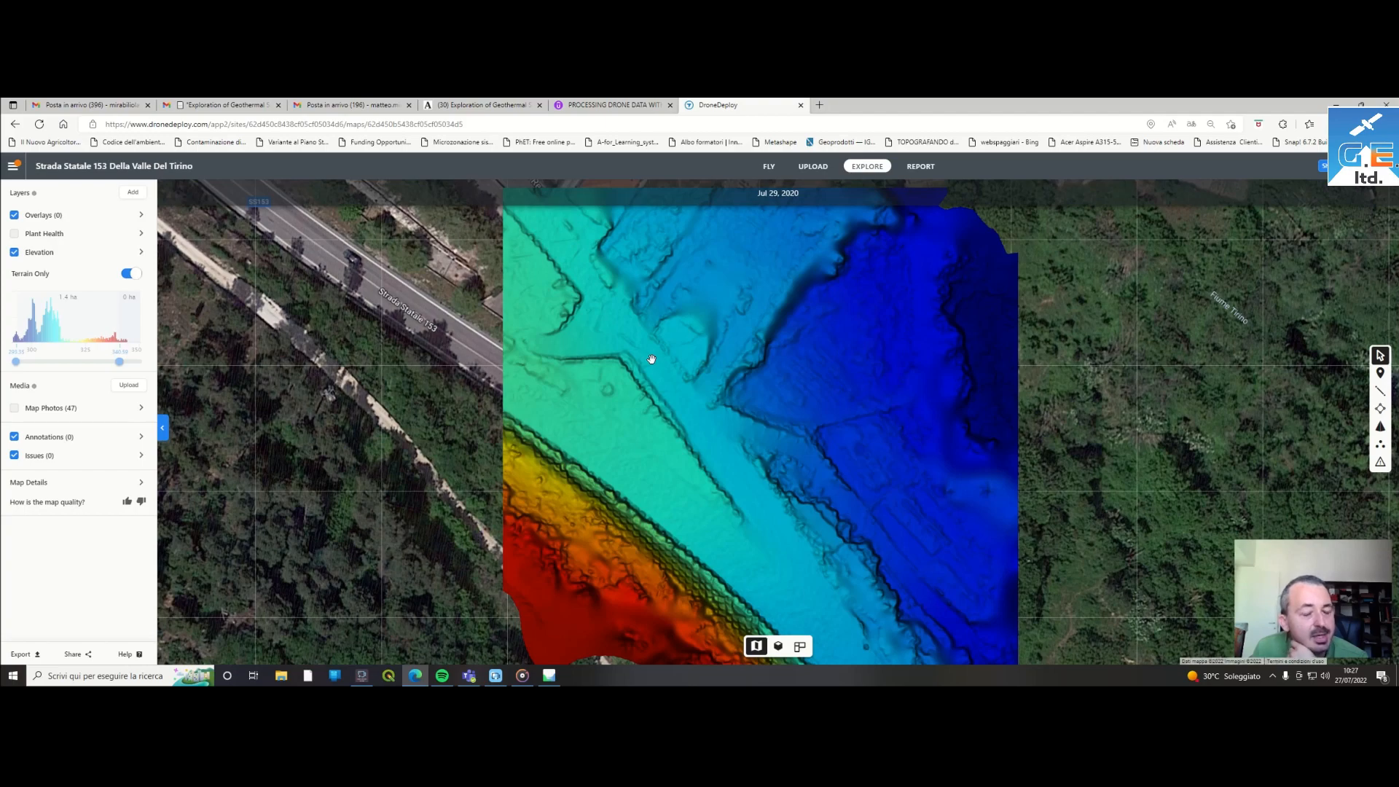
{"action": "scroll", "coordinate": [651, 359], "scroll_direction": "down", "scroll_amount": 2}
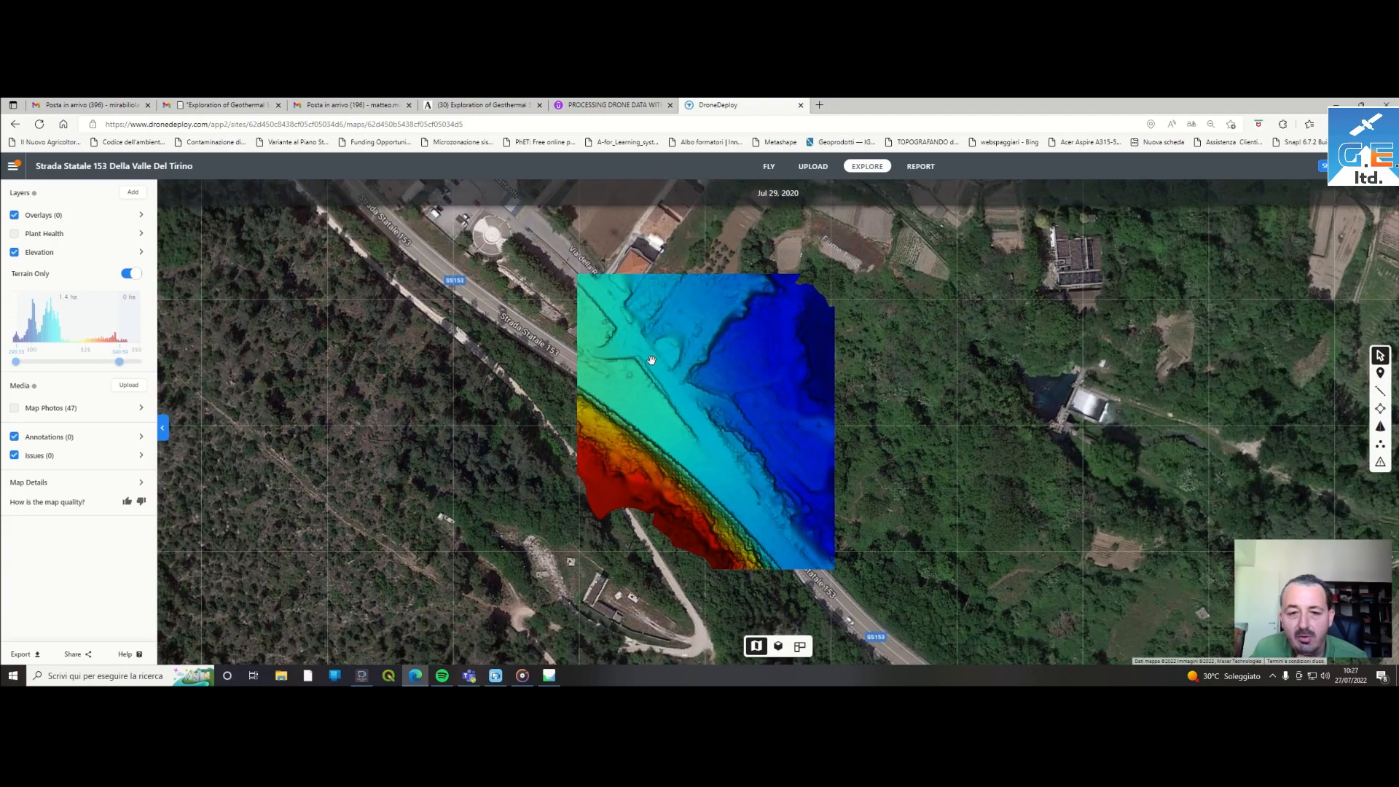
{"action": "scroll", "coordinate": [650, 359], "scroll_direction": "up", "scroll_amount": 2}
{"action": "scroll", "coordinate": [651, 362], "scroll_direction": "down", "scroll_amount": 1}
{"action": "scroll", "coordinate": [651, 361], "scroll_direction": "down", "scroll_amount": 1}
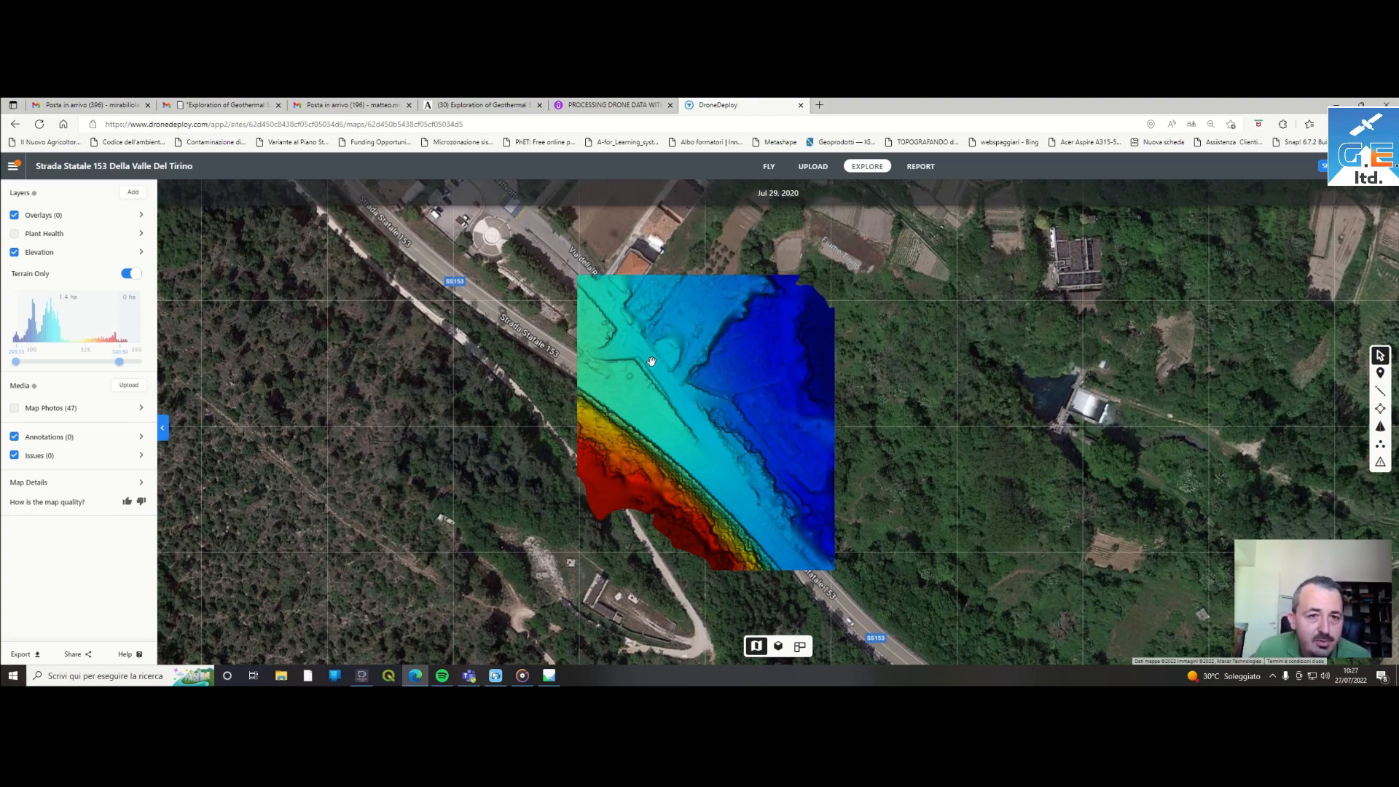
Step: Switch back to Metashape and zoom and pan across the contour lines over the model
{"action": "left_click", "coordinate": [548, 678]}
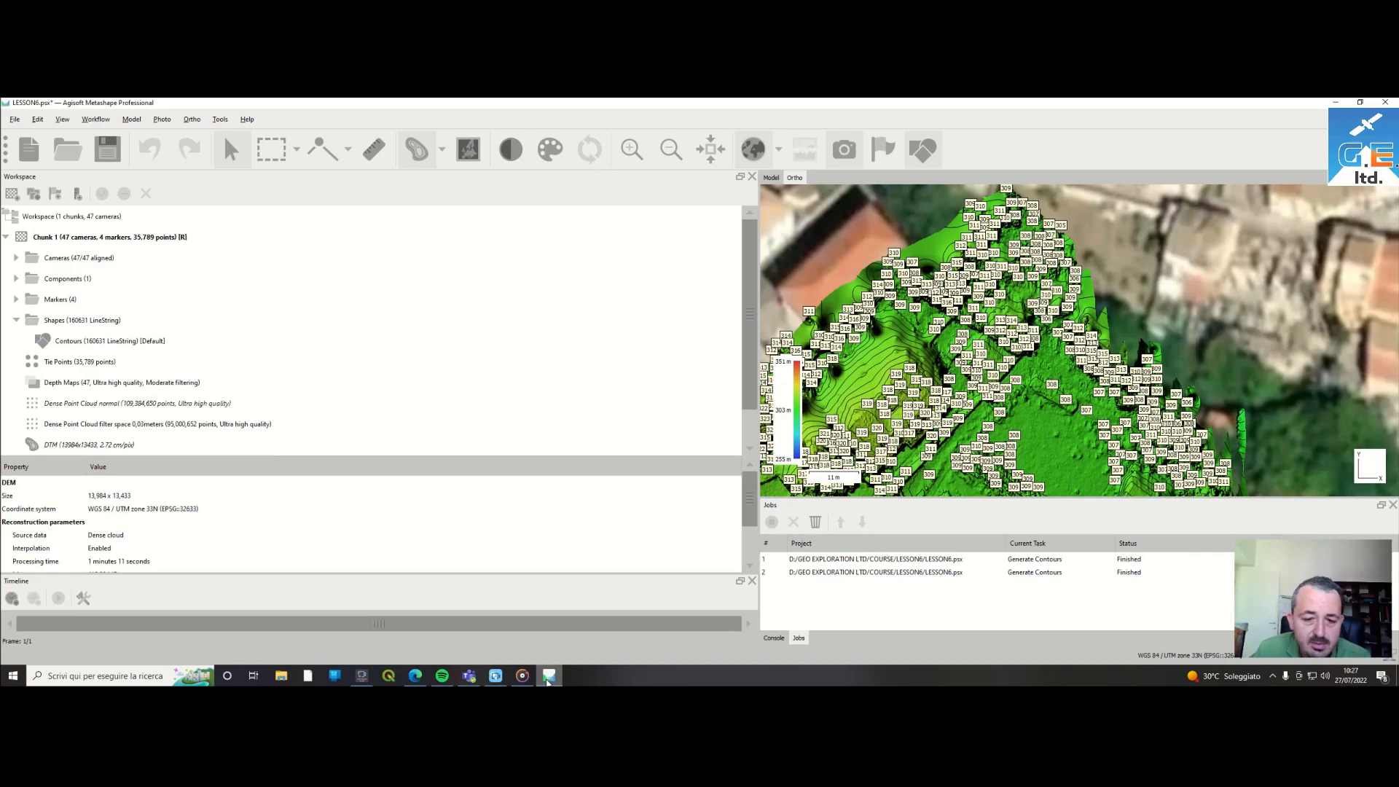
{"action": "left_click", "coordinate": [548, 678]}
{"action": "left_click", "coordinate": [548, 678]}
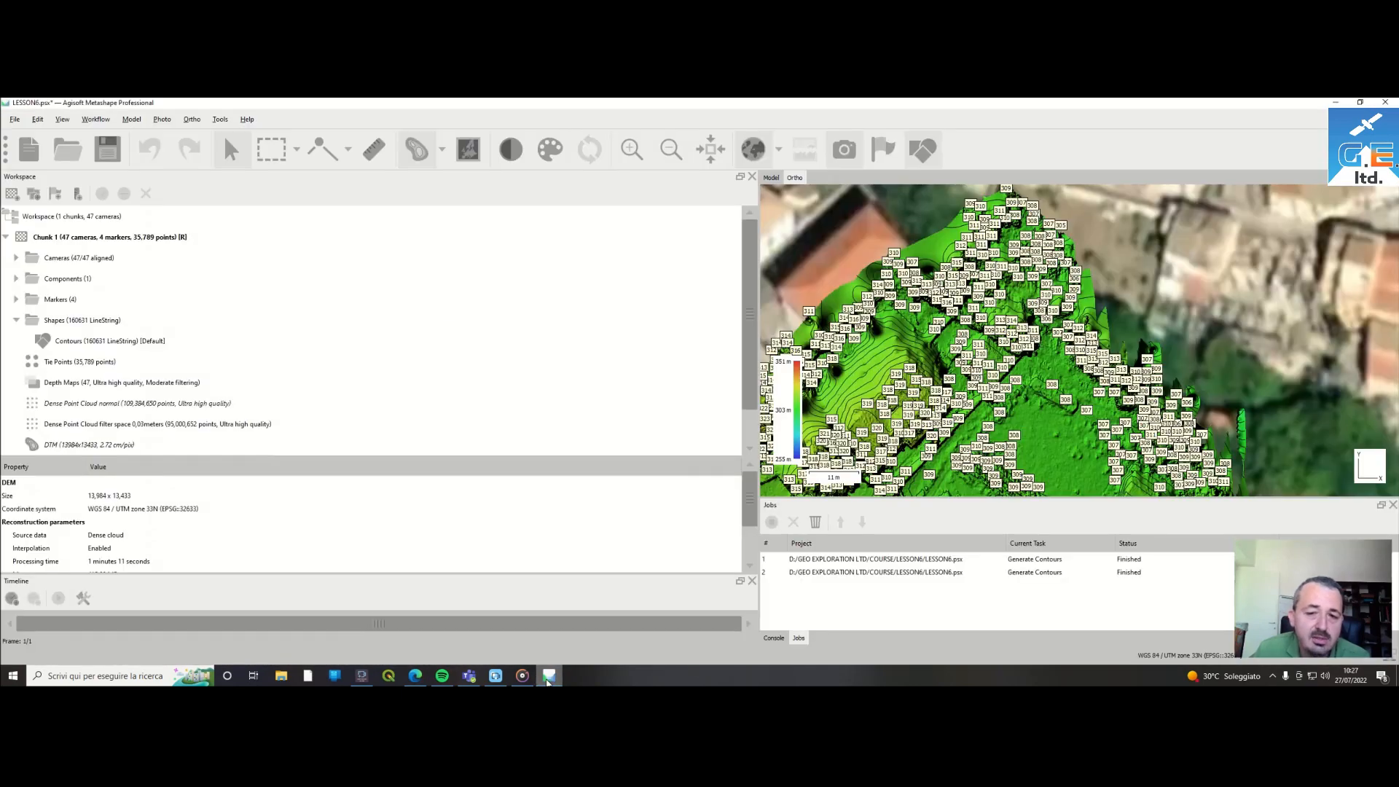
{"action": "scroll", "coordinate": [901, 416], "scroll_direction": "down", "scroll_amount": 3}
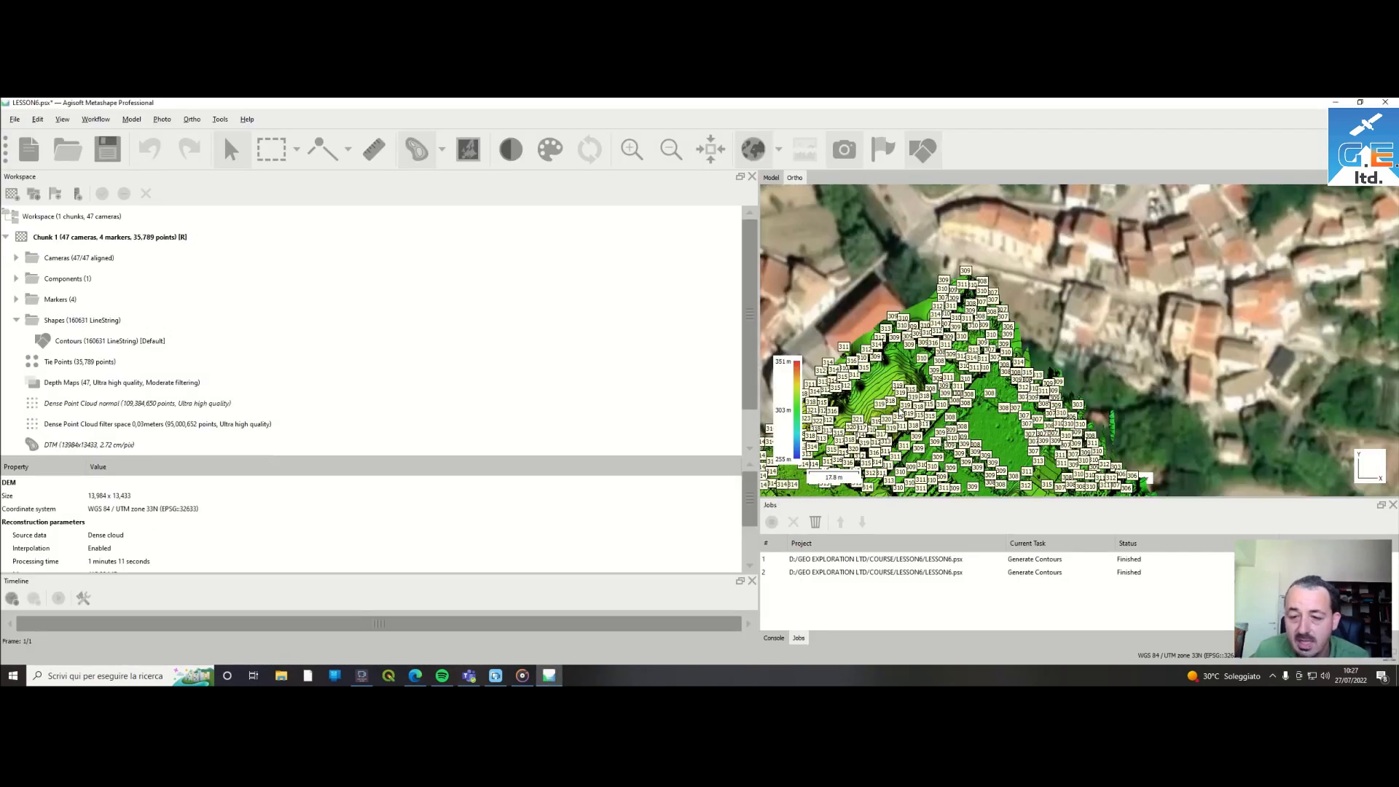
{"action": "scroll", "coordinate": [919, 426], "scroll_direction": "down", "scroll_amount": 5}
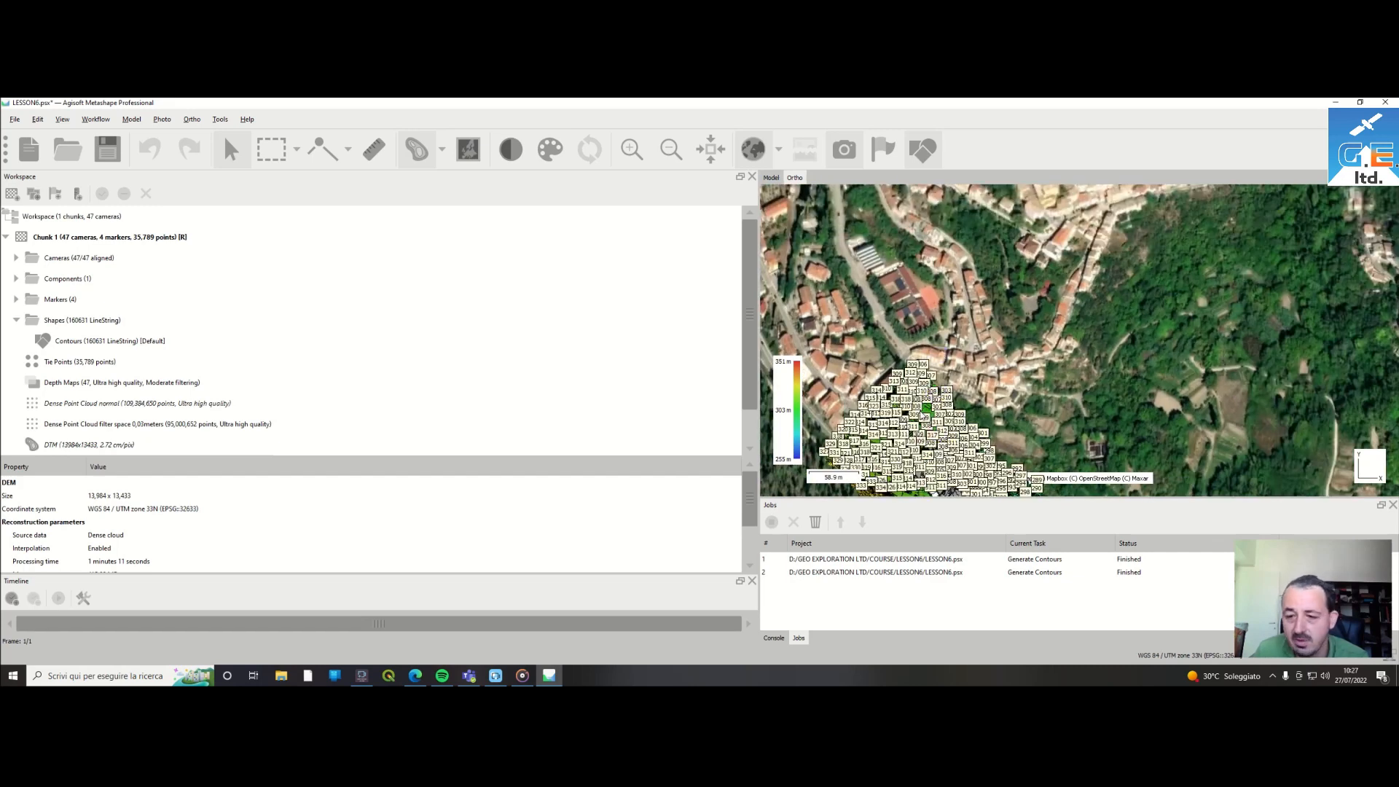
{"action": "left_click_drag", "start_coordinate": [919, 457], "coordinate": [919, 415]}
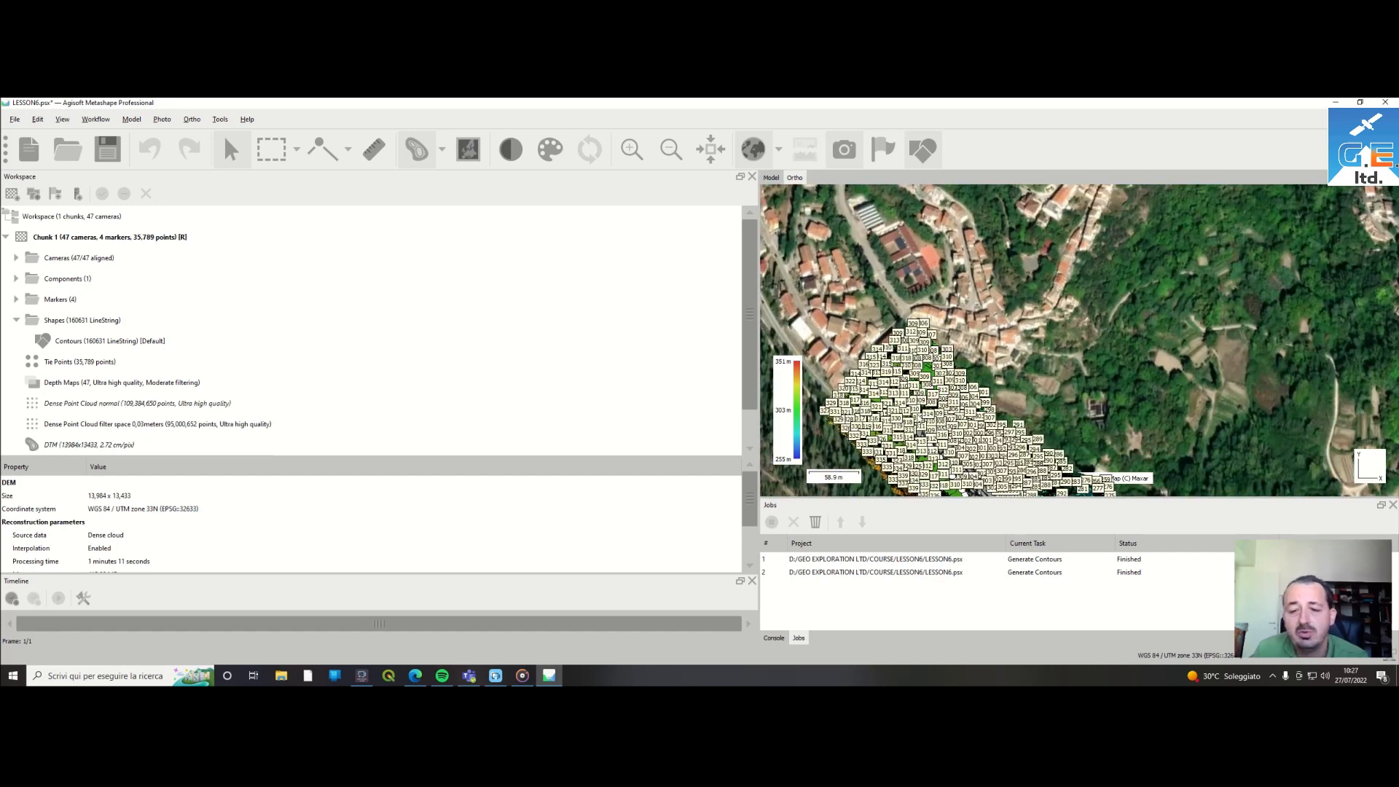
{"action": "scroll", "coordinate": [914, 448], "scroll_direction": "up", "scroll_amount": 4}
{"action": "scroll", "coordinate": [919, 416], "scroll_direction": "up", "scroll_amount": 3}
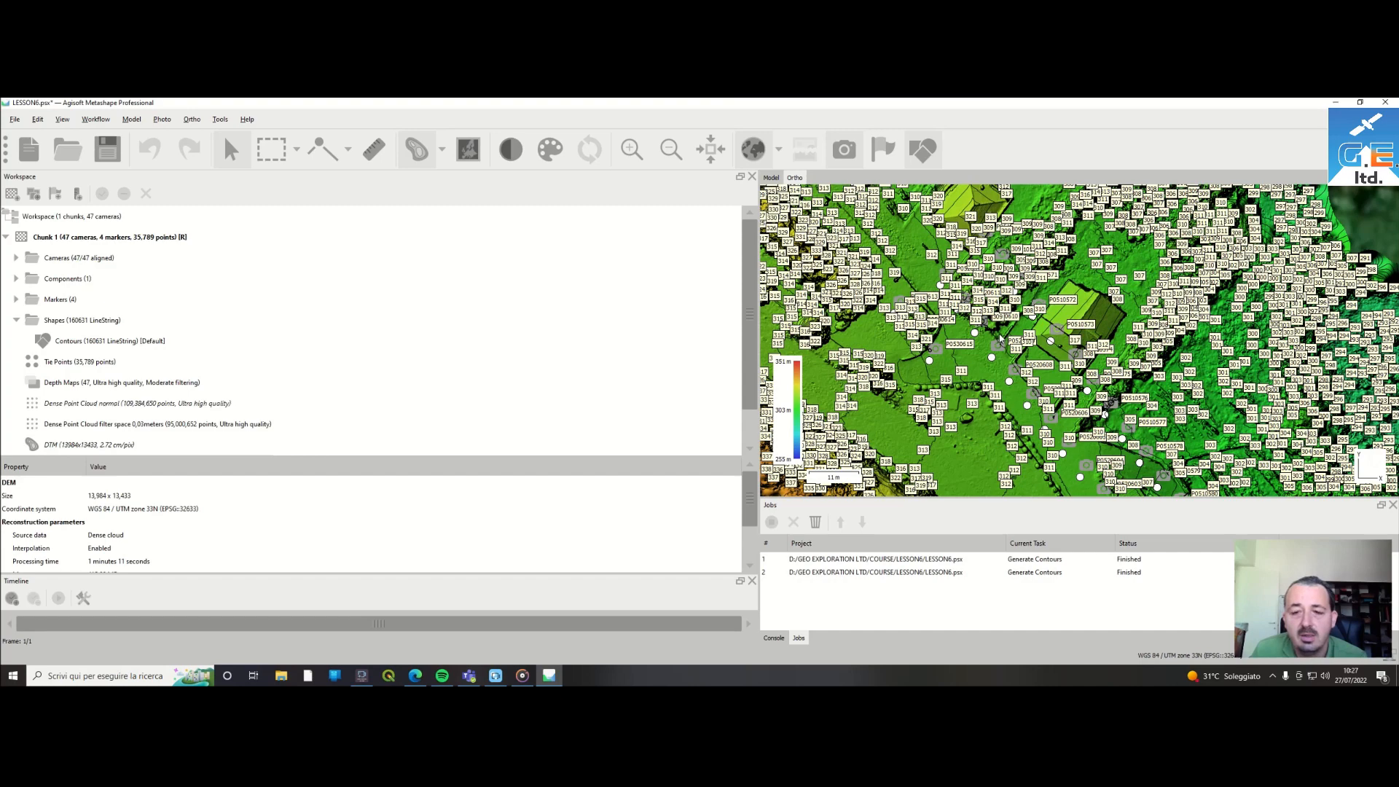
{"action": "scroll", "coordinate": [1001, 337], "scroll_direction": "down", "scroll_amount": 1}
{"action": "scroll", "coordinate": [1038, 321], "scroll_direction": "down", "scroll_amount": 1}
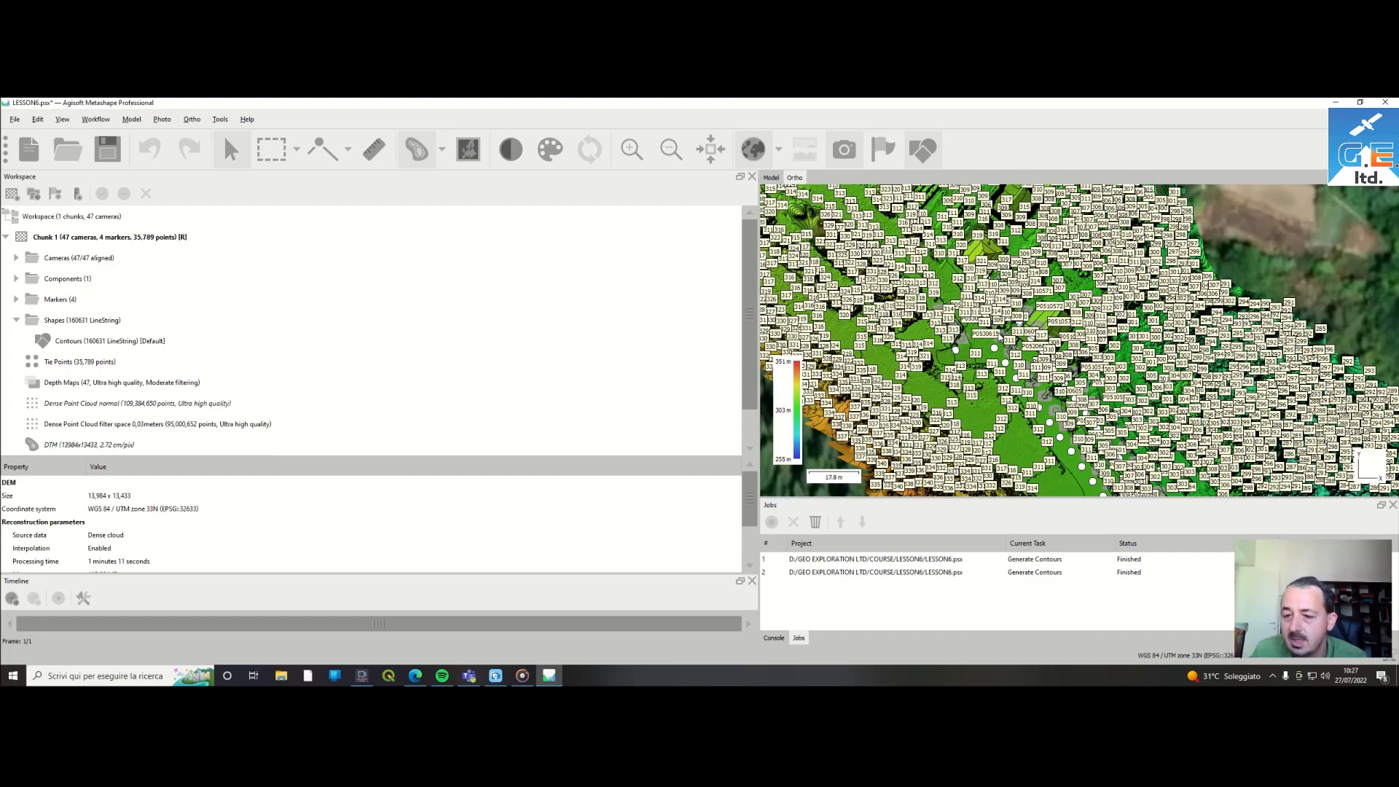
{"action": "scroll", "coordinate": [996, 335], "scroll_direction": "down", "scroll_amount": 1}
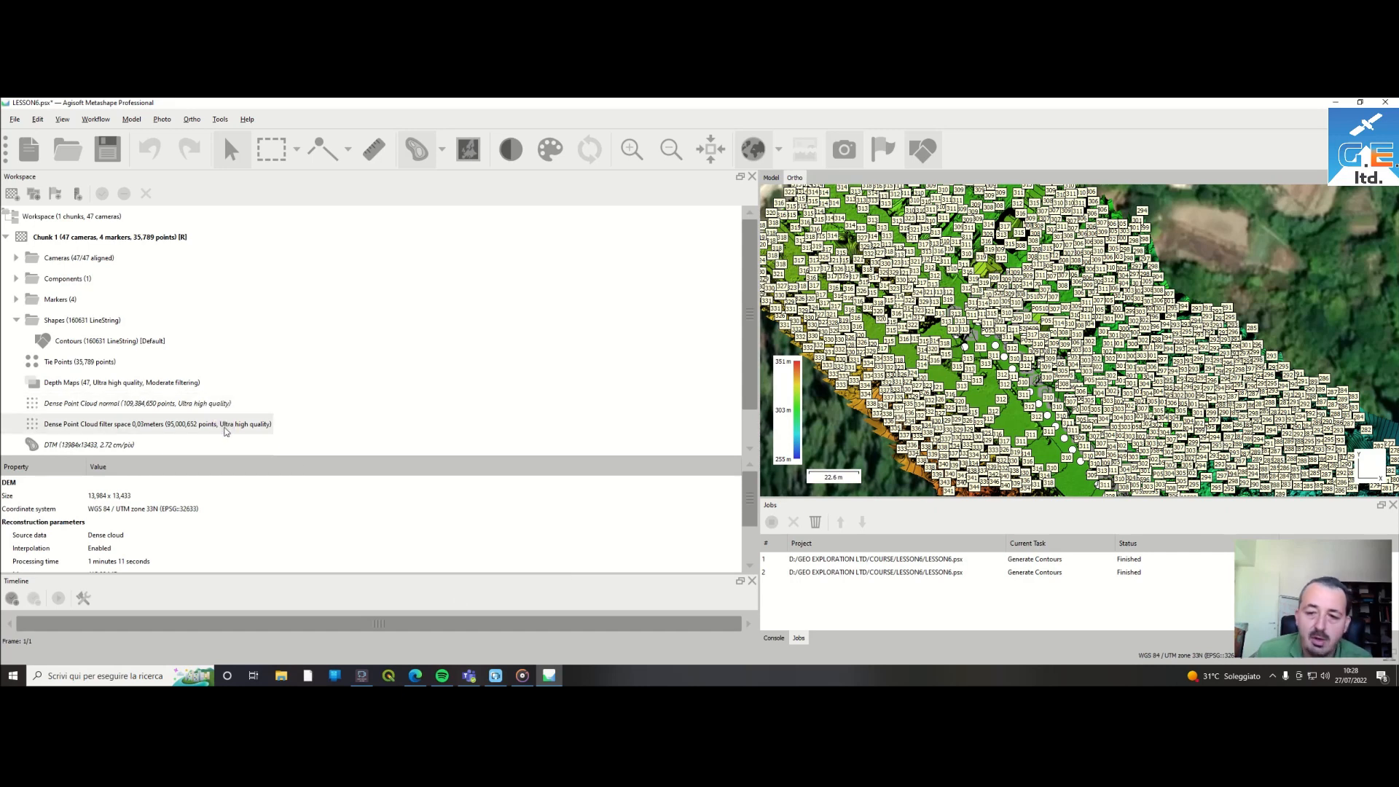
Step: Select the 'Dense Point Cloud filter space 0,03meters' and open the 3D Model view to orbit around it
{"action": "left_click", "coordinate": [225, 429]}
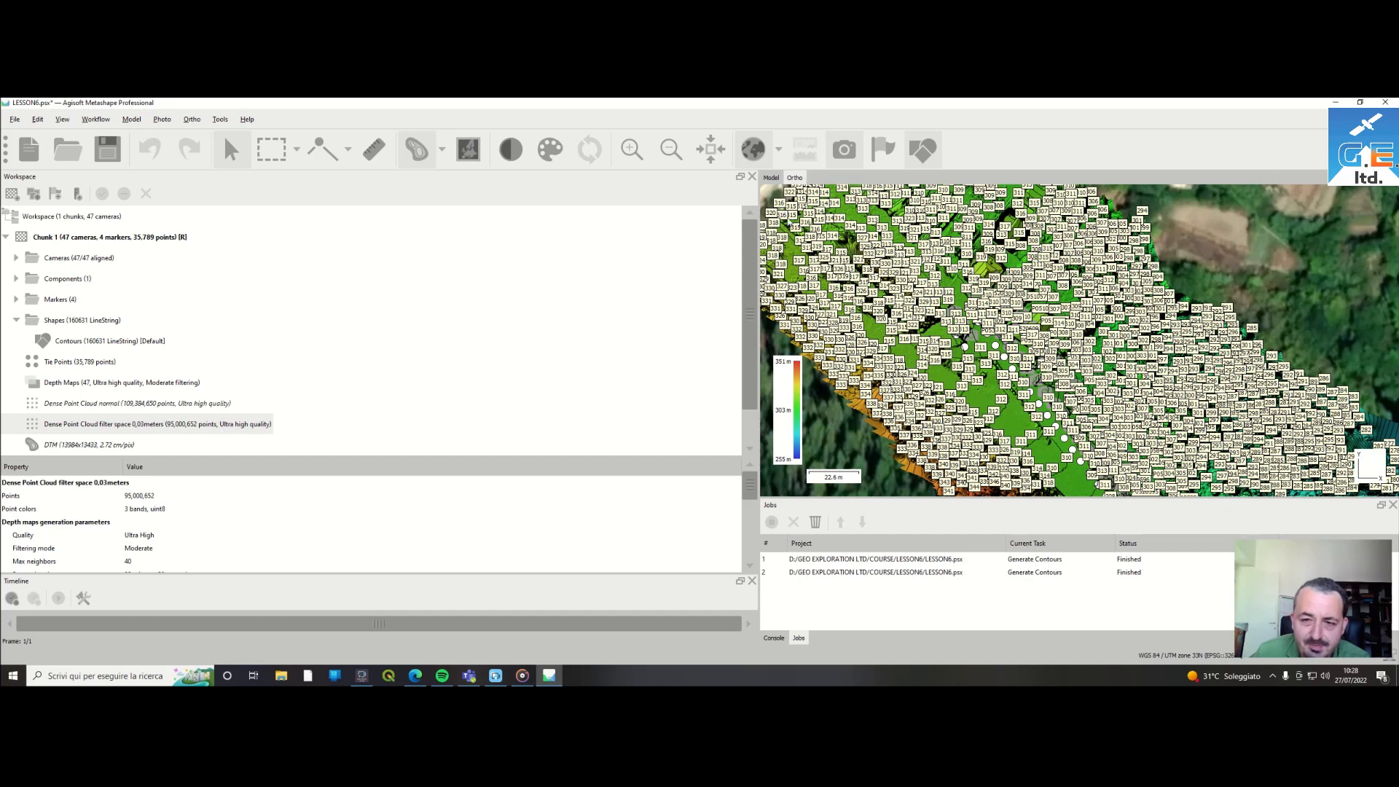
{"action": "left_click", "coordinate": [774, 179]}
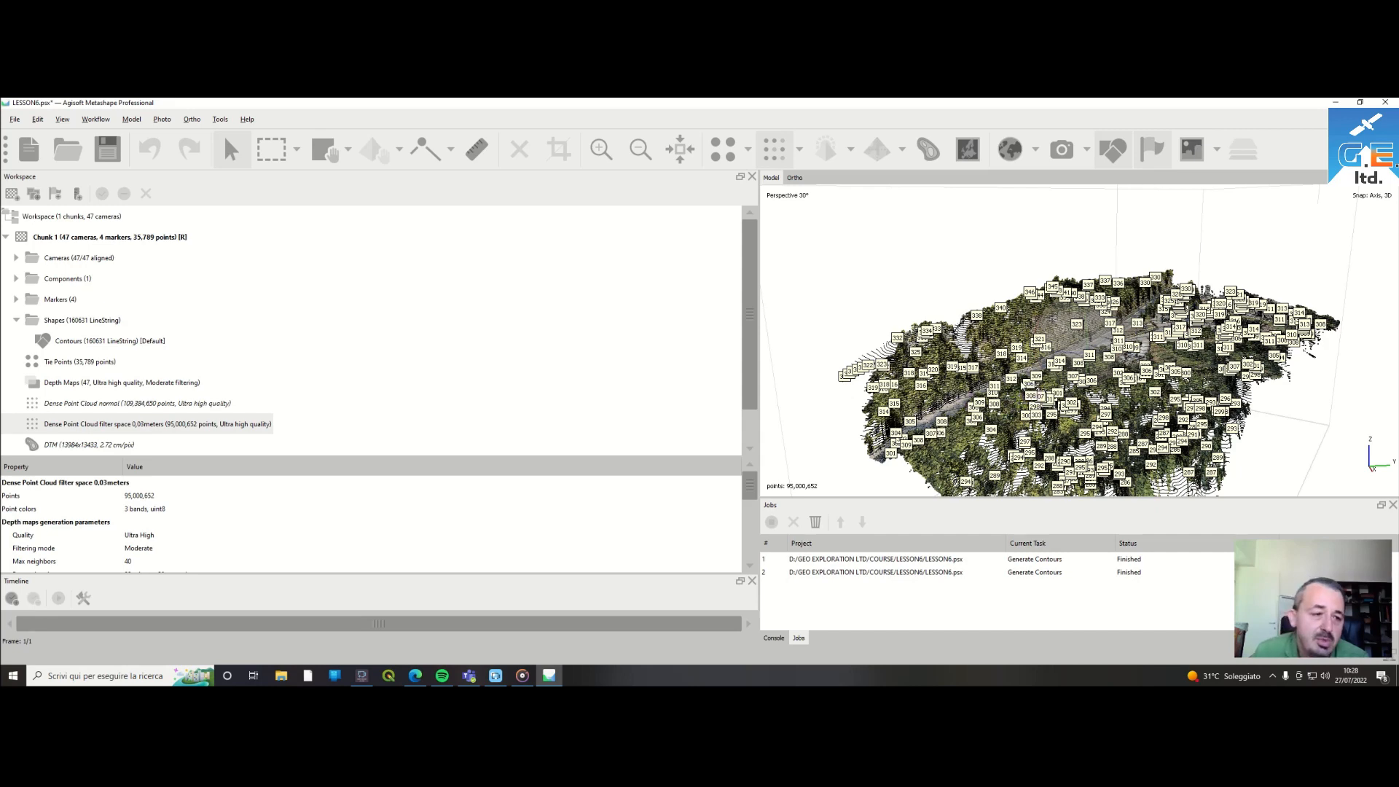
{"action": "left_click_drag", "start_coordinate": [902, 401], "coordinate": [959, 391]}
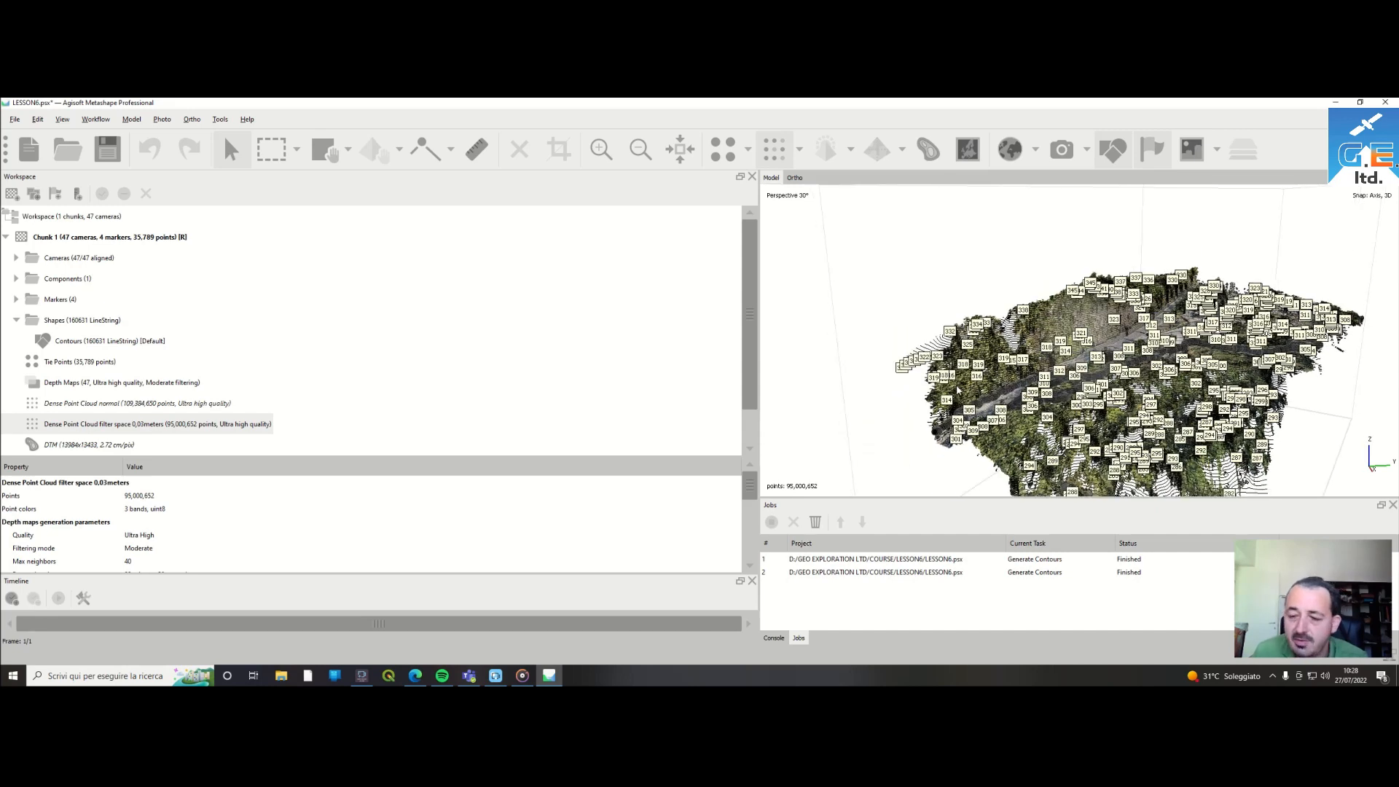
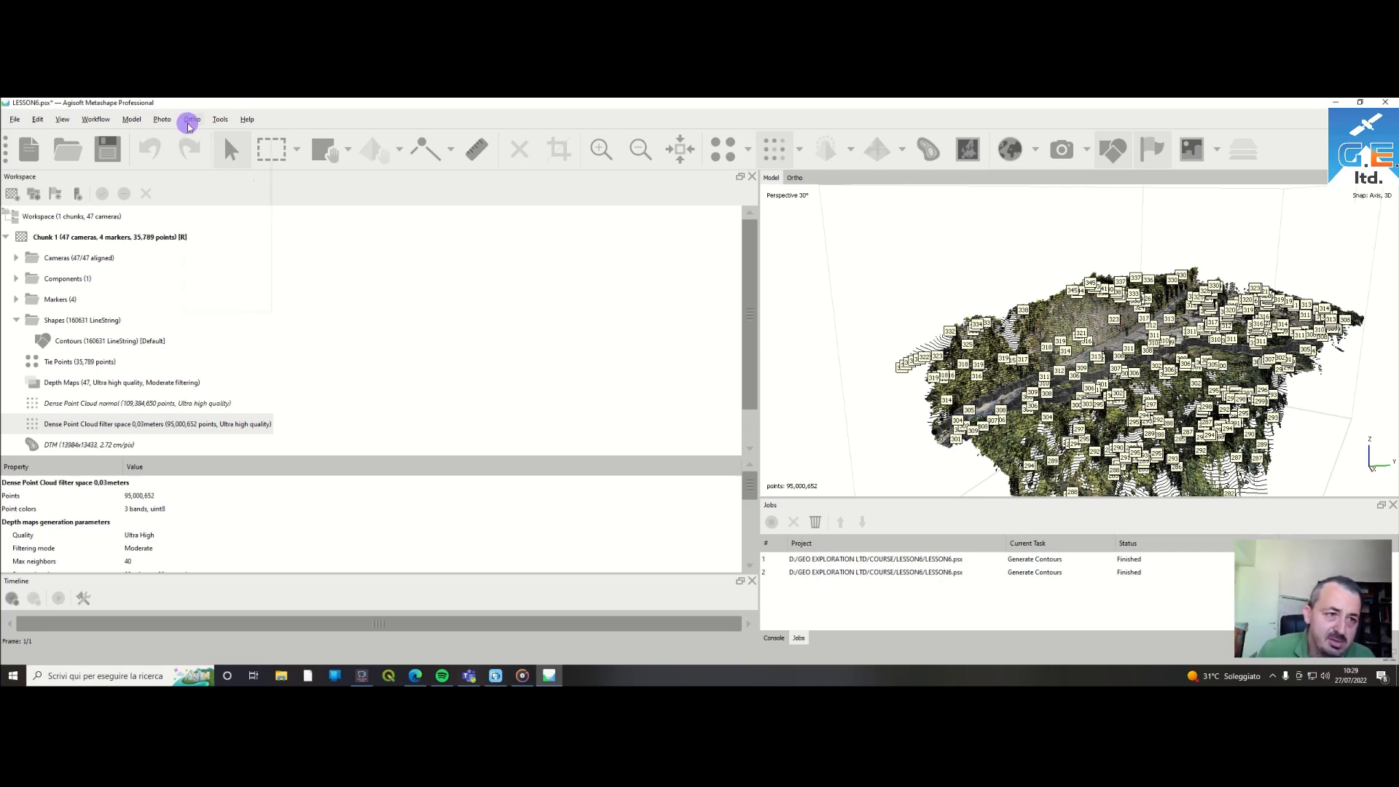
{"action": "left_click", "coordinate": [192, 119]}
{"action": "mouse_move", "coordinate": [157, 119]}
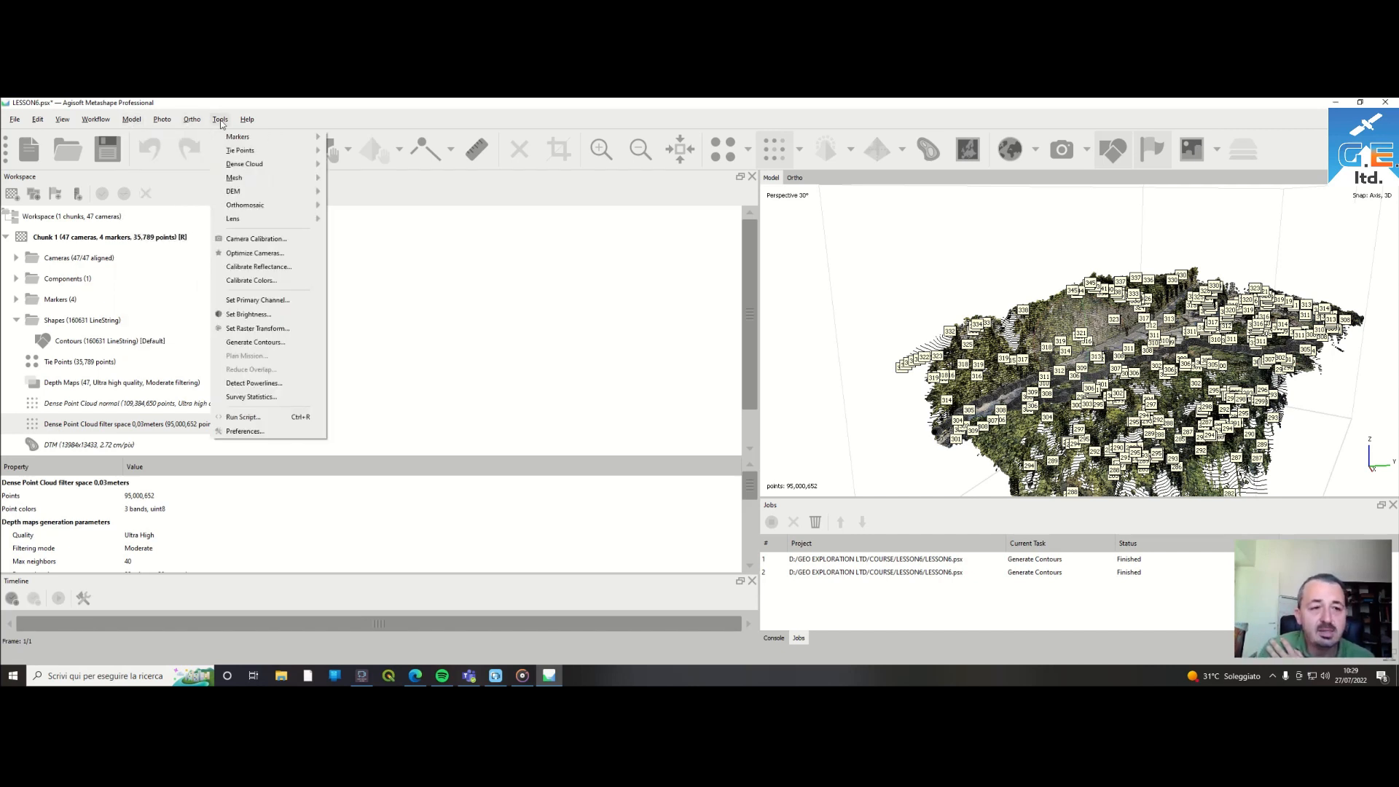
{"action": "mouse_move", "coordinate": [275, 147]}
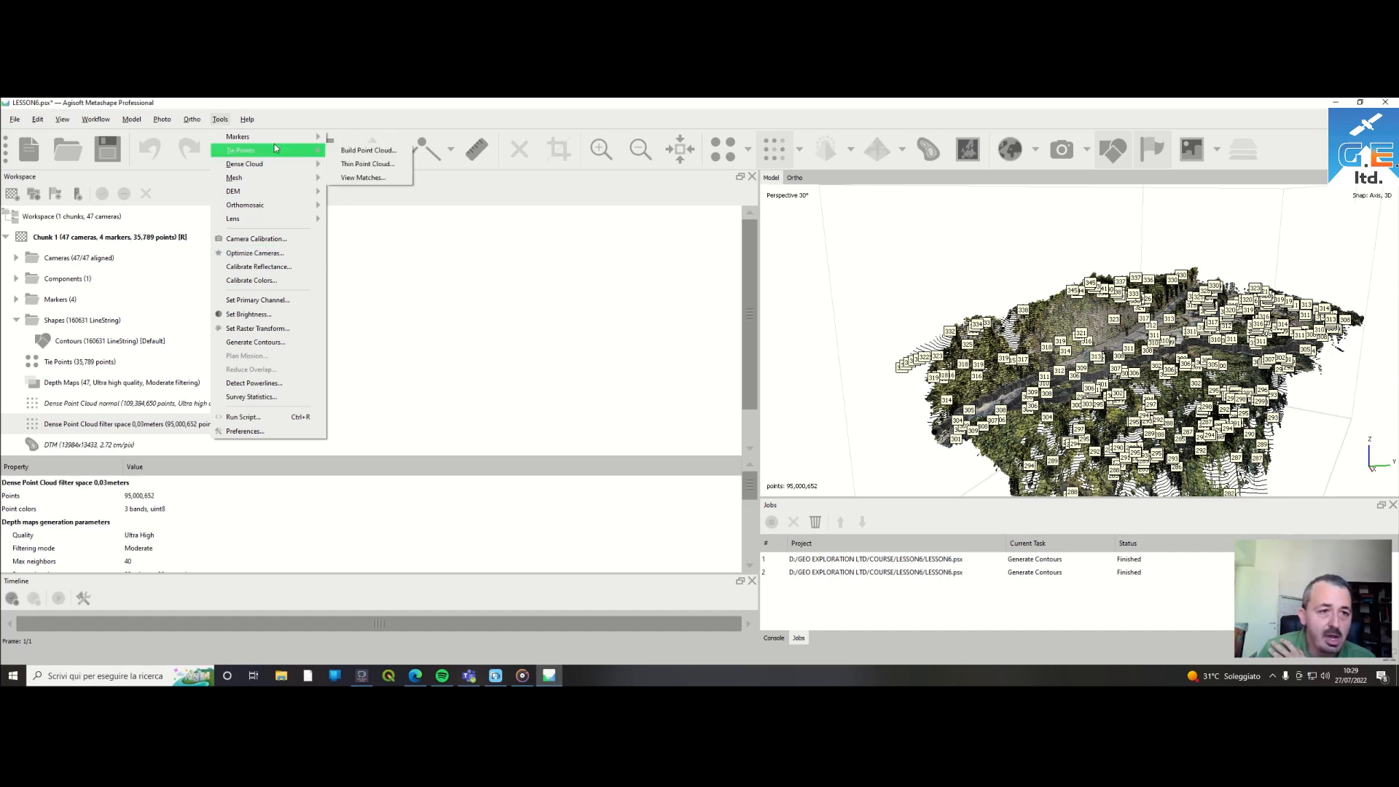
{"action": "mouse_move", "coordinate": [287, 179]}
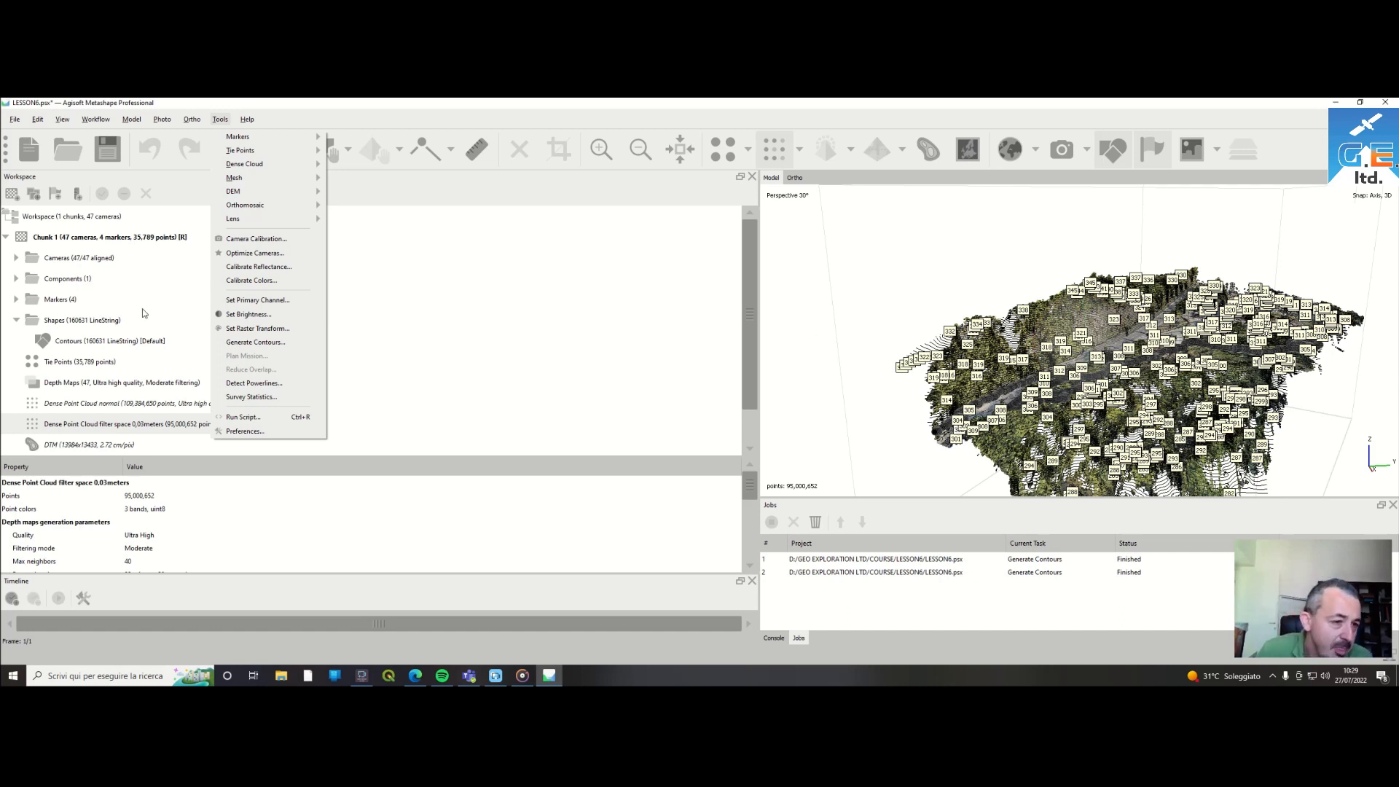
Step: Remove all contour shapes from the Contours layer
{"action": "left_click", "coordinate": [138, 338]}
{"action": "right_click", "coordinate": [138, 339]}
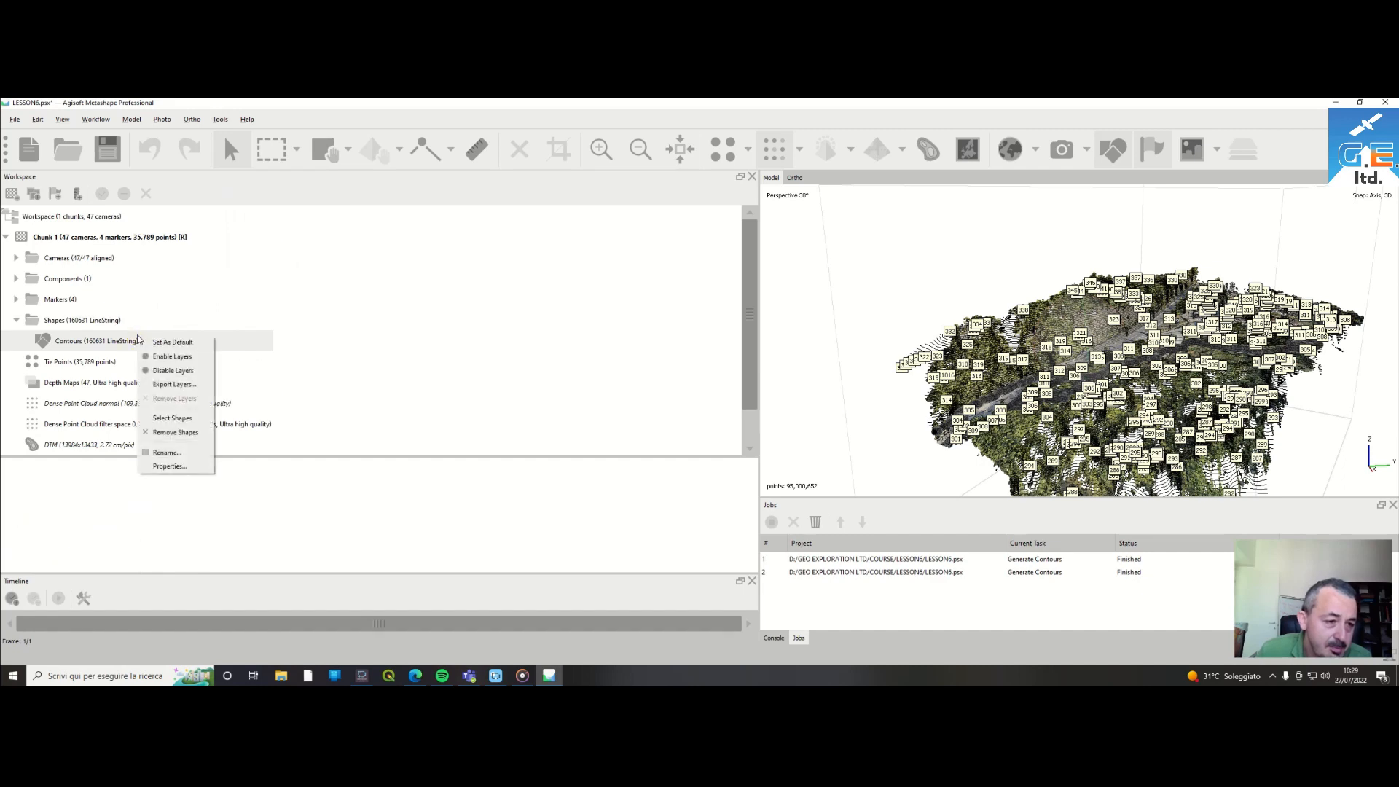
{"action": "left_click", "coordinate": [172, 424]}
{"action": "left_click", "coordinate": [721, 403]}
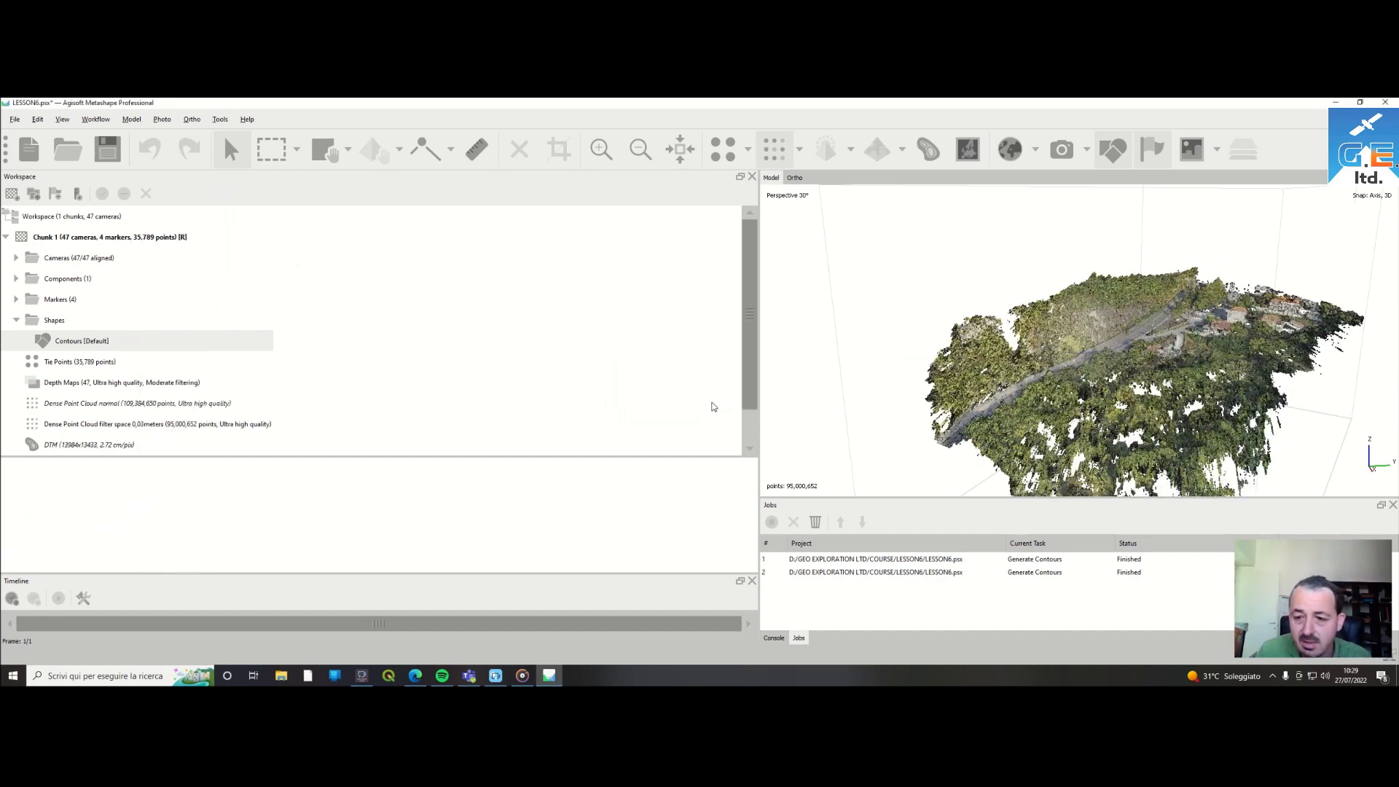
Step: Select and delete stray noise points below the dense point cloud's underside
{"action": "left_click", "coordinate": [1111, 368]}
{"action": "left_click_drag", "start_coordinate": [1113, 370], "coordinate": [1093, 346]}
{"action": "left_click_drag", "start_coordinate": [1190, 344], "coordinate": [1006, 383]}
{"action": "scroll", "coordinate": [1126, 361], "scroll_direction": "up", "scroll_amount": 5}
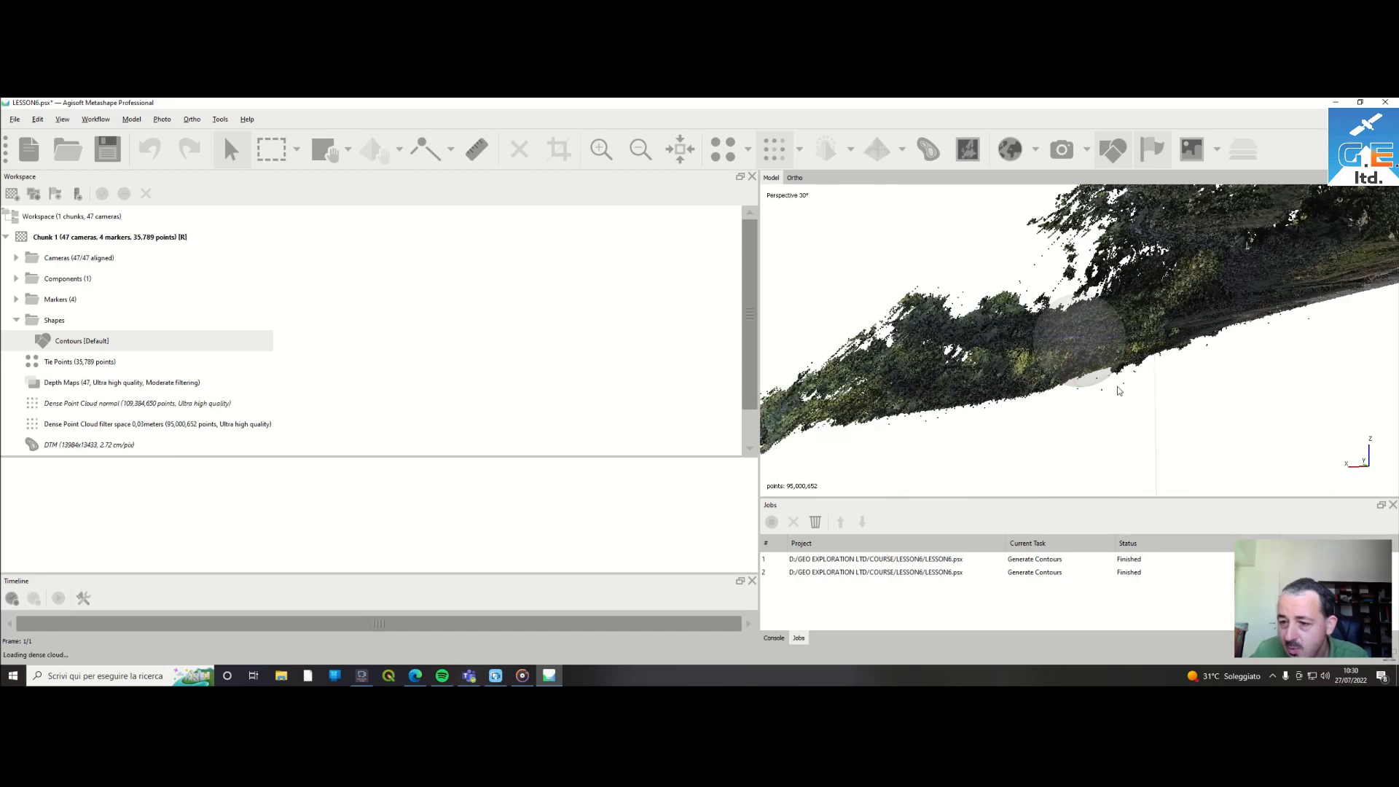
{"action": "scroll", "coordinate": [1136, 393], "scroll_direction": "down", "scroll_amount": 3}
{"action": "left_click_drag", "start_coordinate": [1068, 371], "coordinate": [1093, 384]}
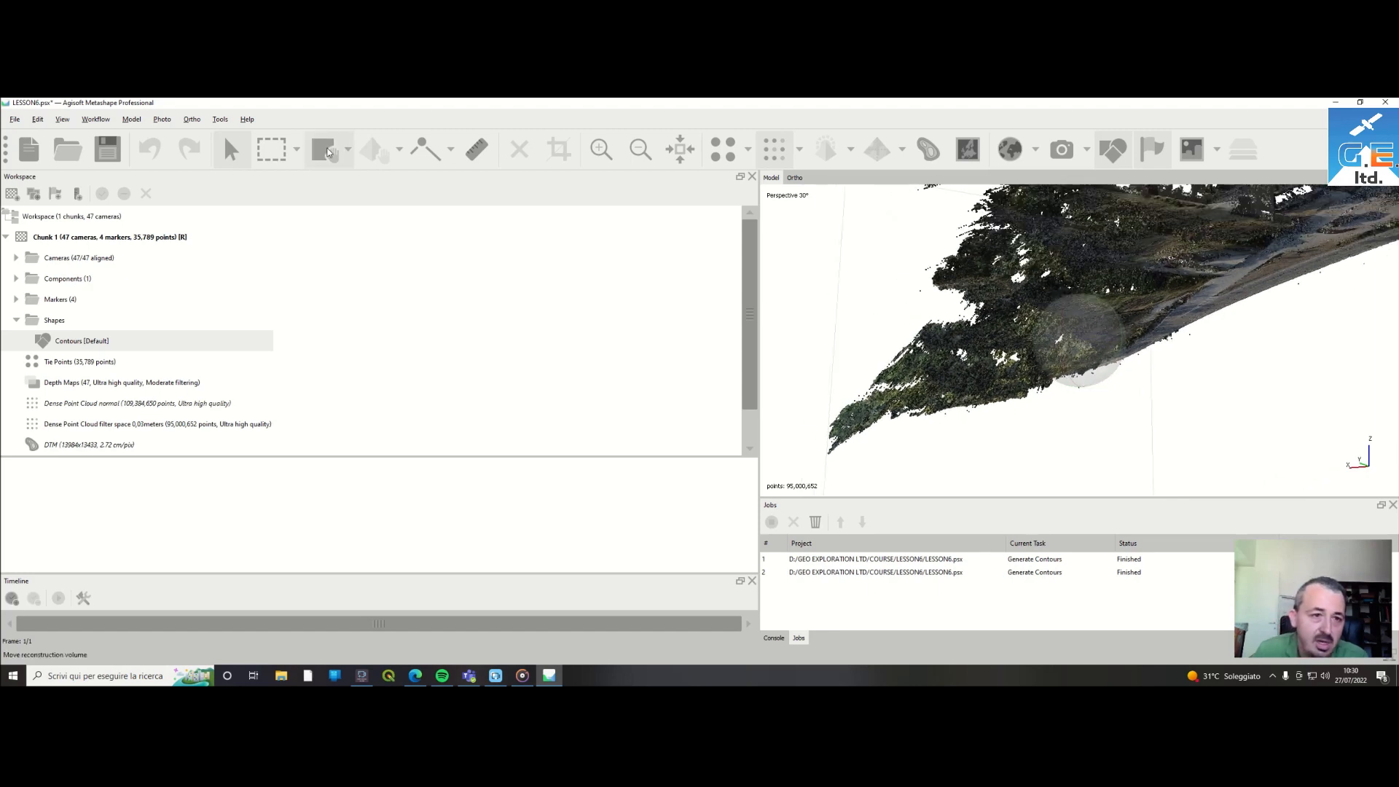
{"action": "left_click", "coordinate": [283, 150]}
{"action": "scroll", "coordinate": [1097, 401], "scroll_direction": "up", "scroll_amount": 3}
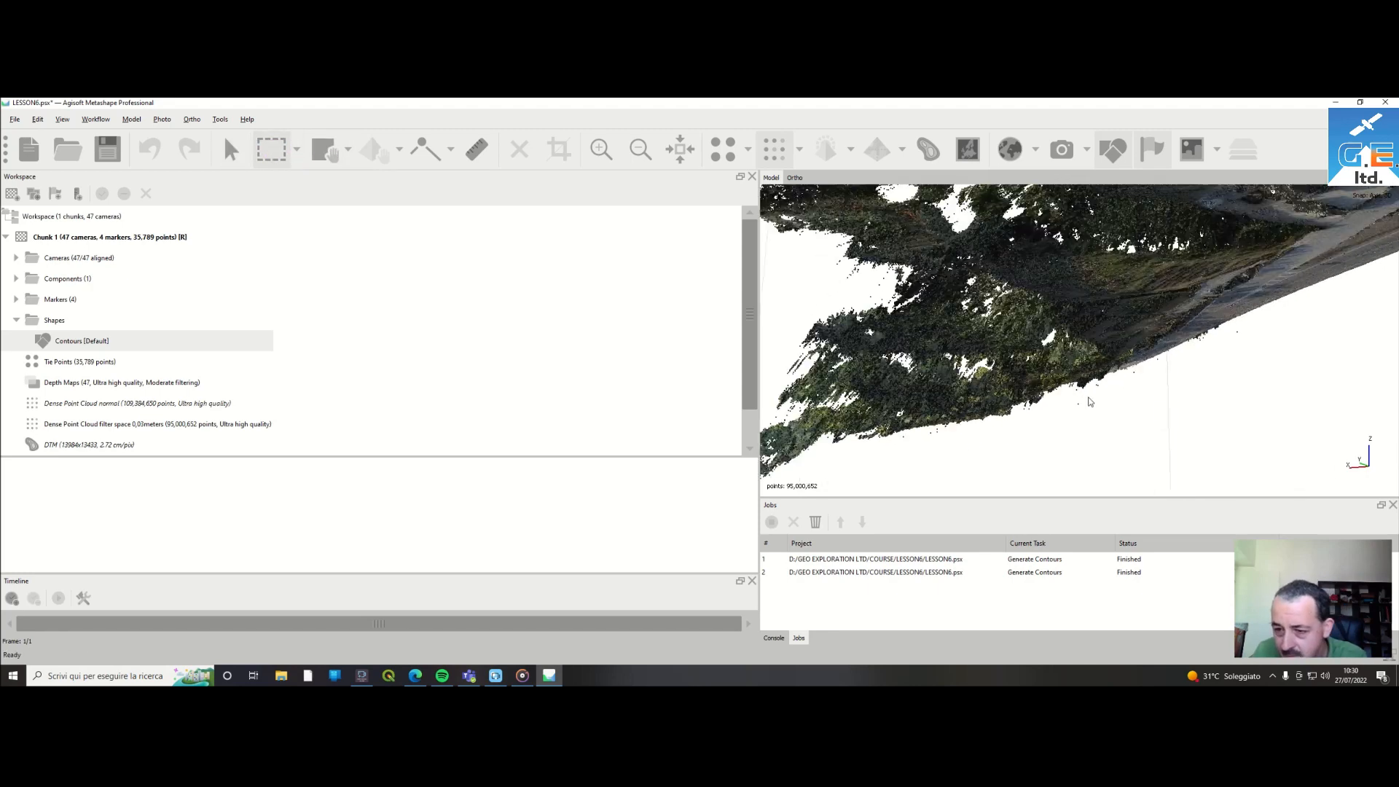
{"action": "left_click_drag", "start_coordinate": [1107, 388], "coordinate": [1097, 400]}
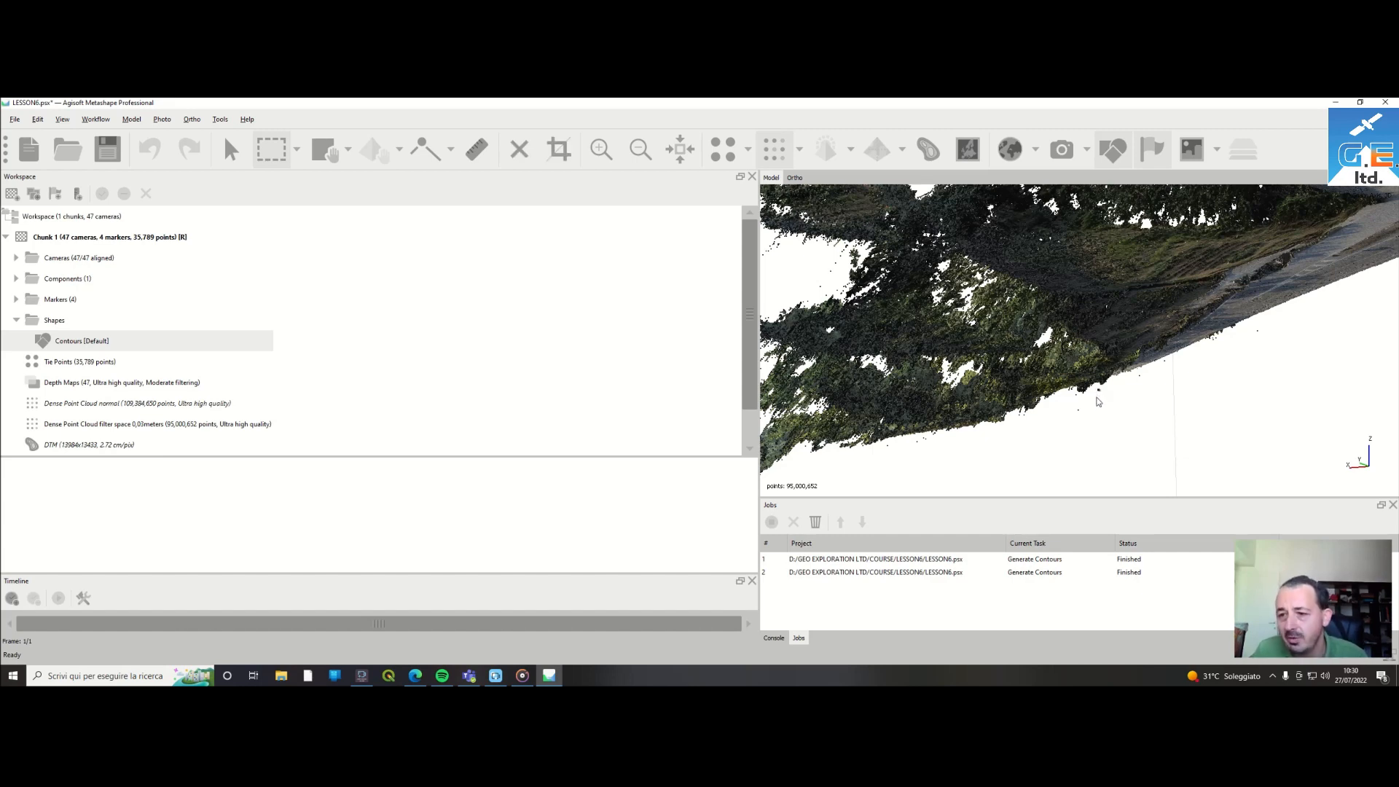
{"action": "key", "text": "Delete"}
{"action": "key", "text": "Delete"}
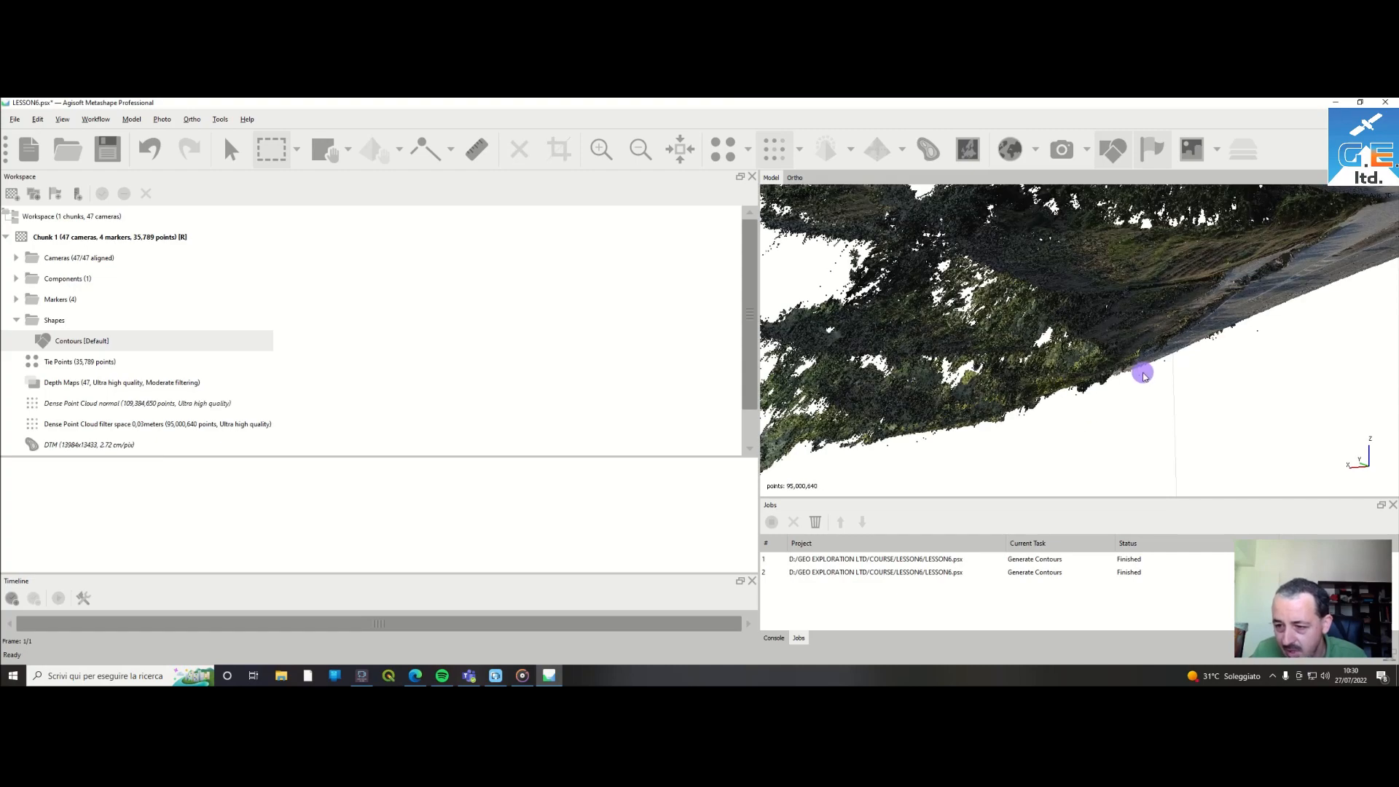
Step: Select and delete more stray points hanging beneath the dense cloud surface
{"action": "left_click_drag", "start_coordinate": [1140, 384], "coordinate": [1161, 366]}
{"action": "key", "text": "Delete"}
{"action": "key", "text": "Delete"}
{"action": "scroll", "coordinate": [1074, 397], "scroll_direction": "down", "scroll_amount": 4}
{"action": "middle_click_drag", "start_coordinate": [1040, 397], "coordinate": [1166, 419]}
{"action": "mouse_move", "coordinate": [1003, 361]}
{"action": "middle_mouse_down"}
{"action": "mouse_move", "coordinate": [1052, 375]}
{"action": "mouse_move", "coordinate": [1006, 396]}
{"action": "mouse_move", "coordinate": [1175, 400]}
{"action": "mouse_move", "coordinate": [1024, 368]}
{"action": "mouse_move", "coordinate": [1108, 365]}
{"action": "mouse_move", "coordinate": [1118, 341]}
{"action": "mouse_move", "coordinate": [928, 365]}
{"action": "mouse_move", "coordinate": [837, 359]}
{"action": "mouse_move", "coordinate": [852, 299]}
{"action": "mouse_move", "coordinate": [1144, 325]}
{"action": "mouse_move", "coordinate": [1040, 344]}
{"action": "middle_mouse_up"}
{"action": "mouse_move", "coordinate": [1040, 344]}
{"action": "left_mouse_down"}
{"action": "mouse_move", "coordinate": [1039, 365]}
{"action": "mouse_move", "coordinate": [1004, 364]}
{"action": "left_mouse_up"}
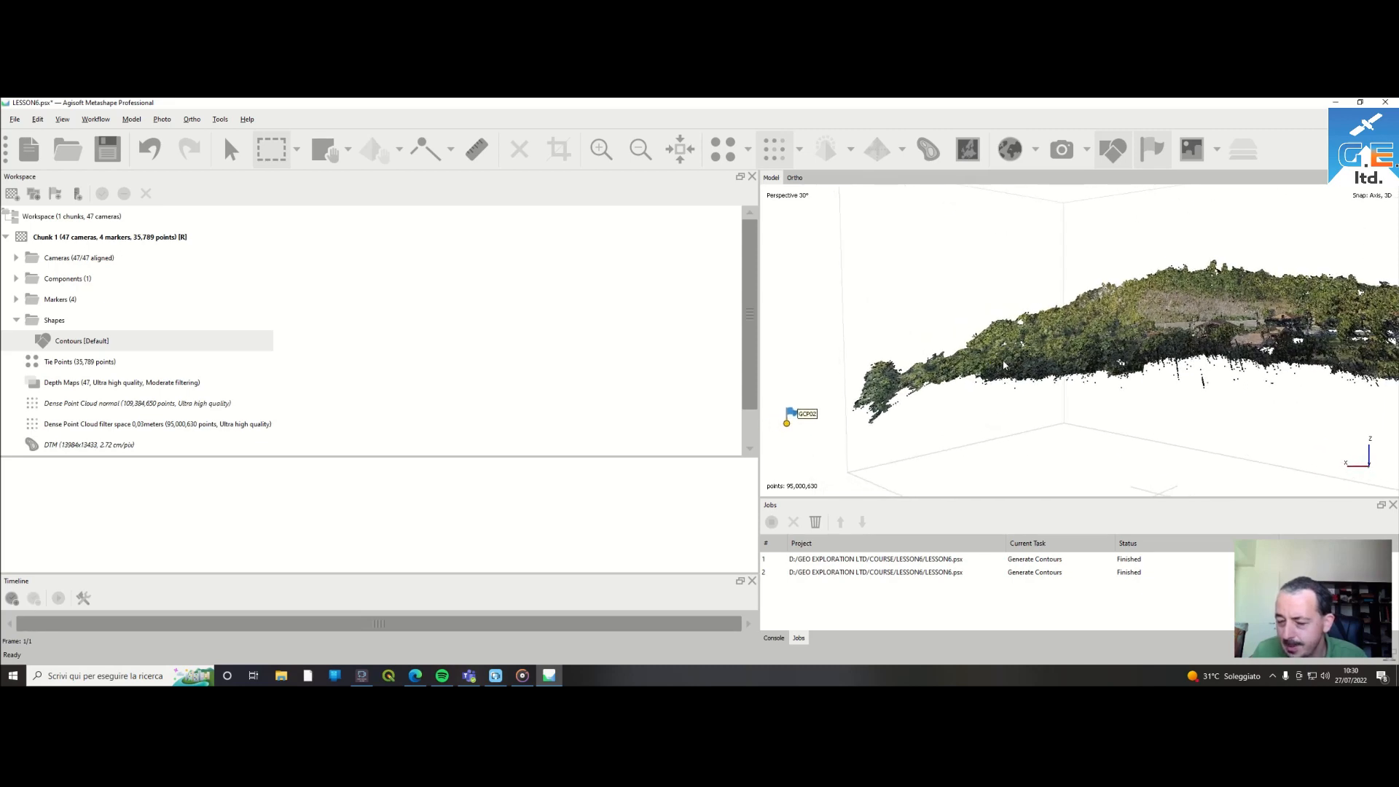
{"action": "scroll", "coordinate": [1287, 377], "scroll_direction": "up", "scroll_amount": 2}
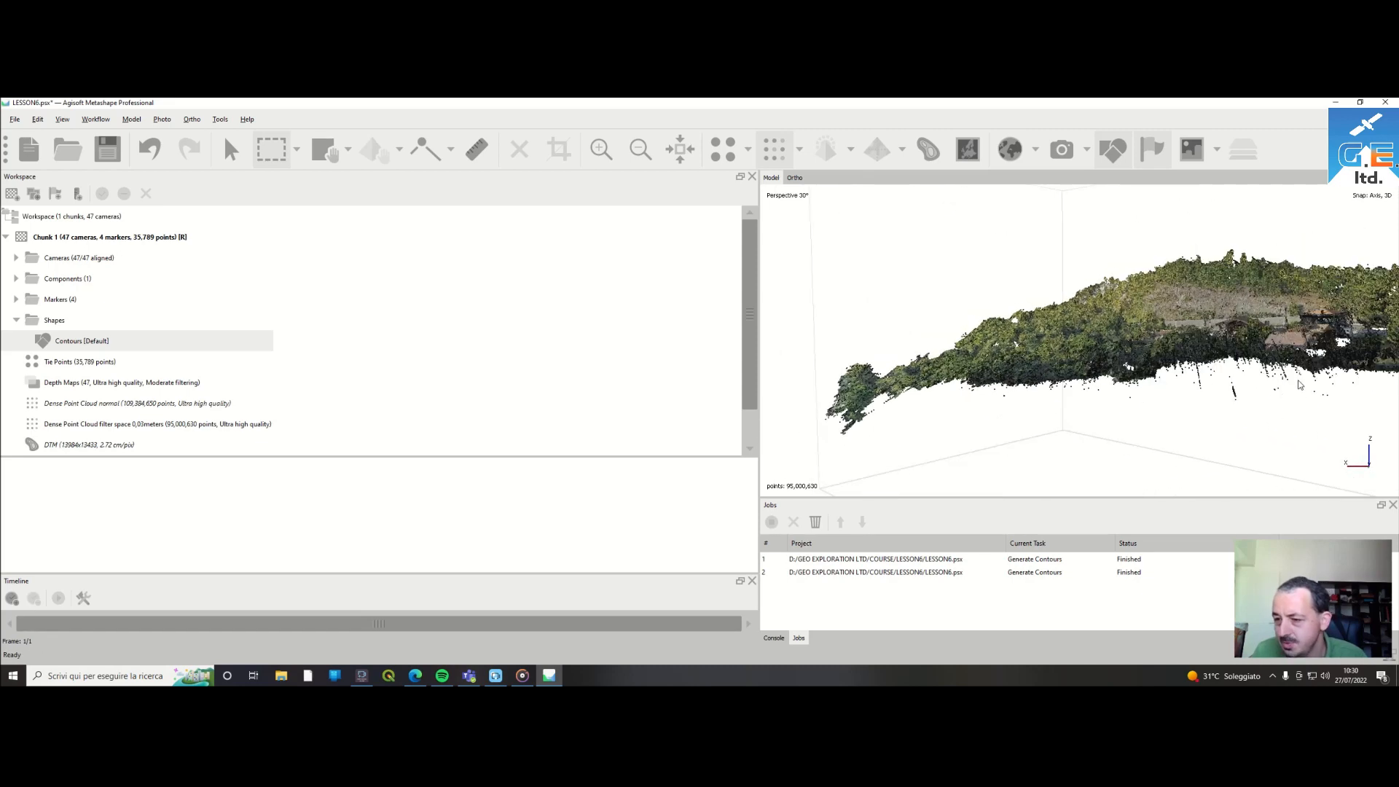
{"action": "left_click_drag", "start_coordinate": [1360, 382], "coordinate": [1213, 417]}
{"action": "key", "text": "Delete"}
Step: Select and delete further noise points along the dense cloud's edges
{"action": "left_click_drag", "start_coordinate": [1024, 420], "coordinate": [1165, 408]}
{"action": "mouse_move", "coordinate": [933, 411]}
{"action": "left_mouse_down"}
{"action": "mouse_move", "coordinate": [1009, 375]}
{"action": "mouse_move", "coordinate": [1109, 380]}
{"action": "mouse_move", "coordinate": [1100, 438]}
{"action": "mouse_move", "coordinate": [983, 302]}
{"action": "mouse_move", "coordinate": [1012, 341]}
{"action": "mouse_move", "coordinate": [1056, 358]}
{"action": "left_mouse_up"}
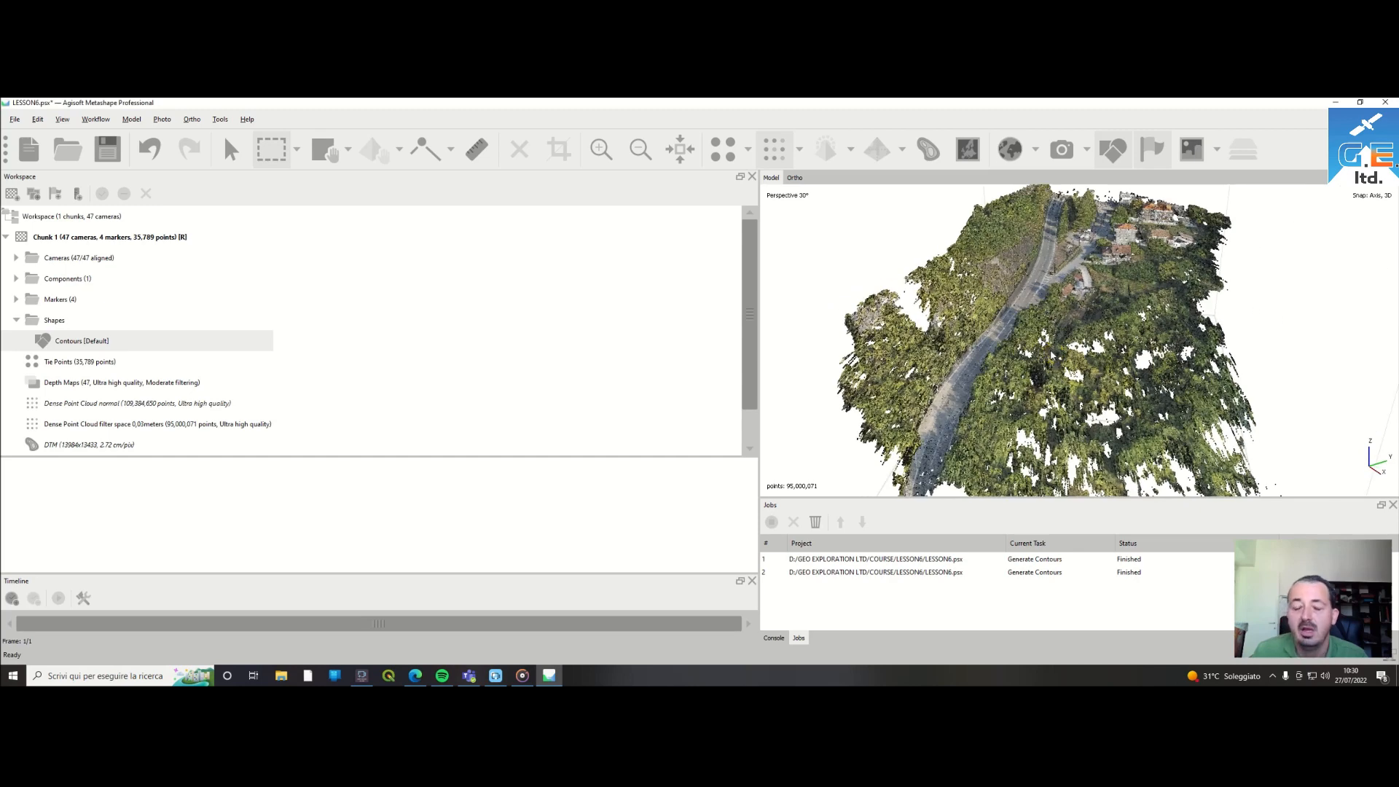
{"action": "left_click_drag", "start_coordinate": [1054, 350], "coordinate": [1269, 332]}
{"action": "right_click_drag", "start_coordinate": [1269, 332], "coordinate": [1256, 334]}
{"action": "left_click_drag", "start_coordinate": [884, 325], "coordinate": [873, 334]}
{"action": "key", "text": "Delete"}
{"action": "left_click_drag", "start_coordinate": [1002, 362], "coordinate": [1002, 363]}
{"action": "key", "text": "Delete"}
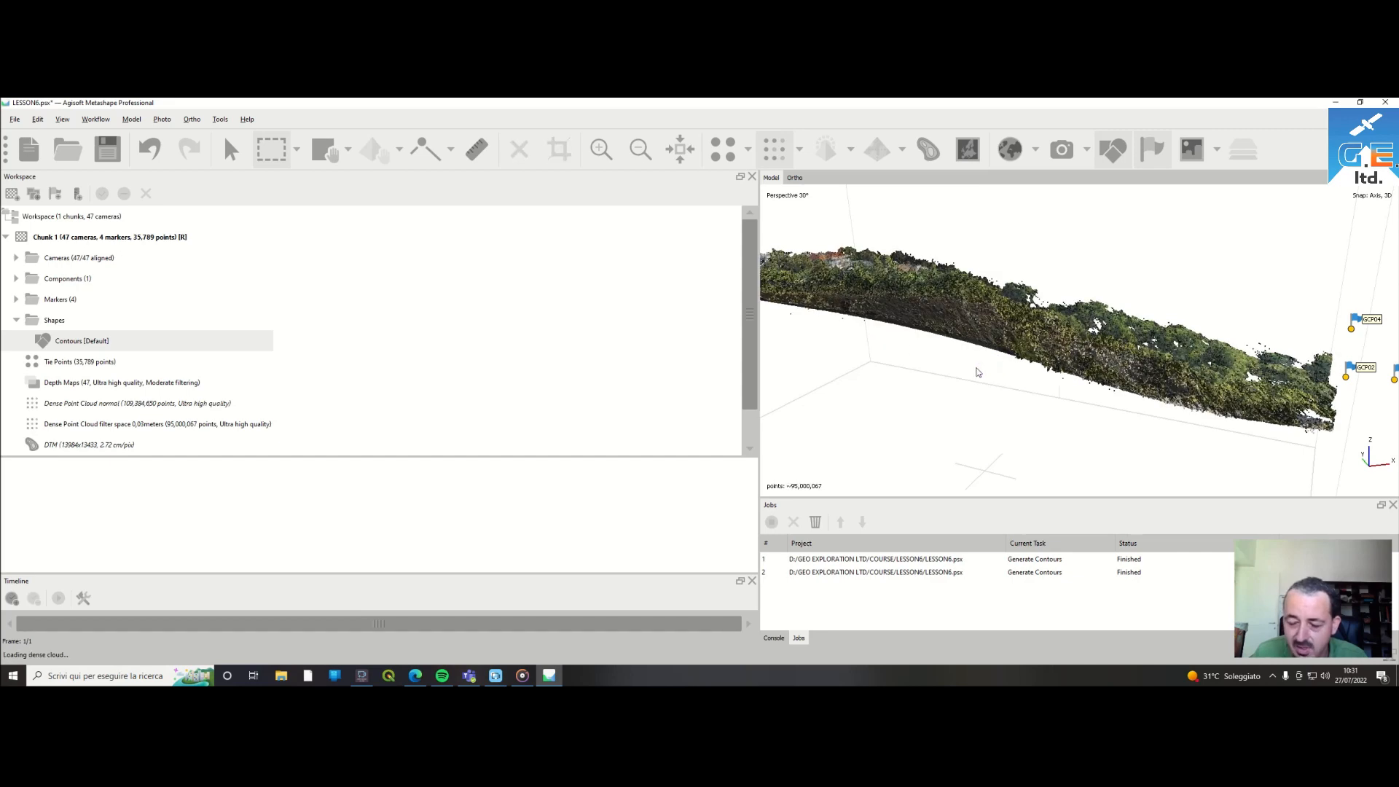
{"action": "left_click_drag", "start_coordinate": [830, 319], "coordinate": [831, 326]}
{"action": "key", "text": "Delete"}
Step: Orbit and zoom around the cleaned dense point cloud to inspect it from all sides
{"action": "middle_click_drag", "start_coordinate": [1093, 364], "coordinate": [785, 371]}
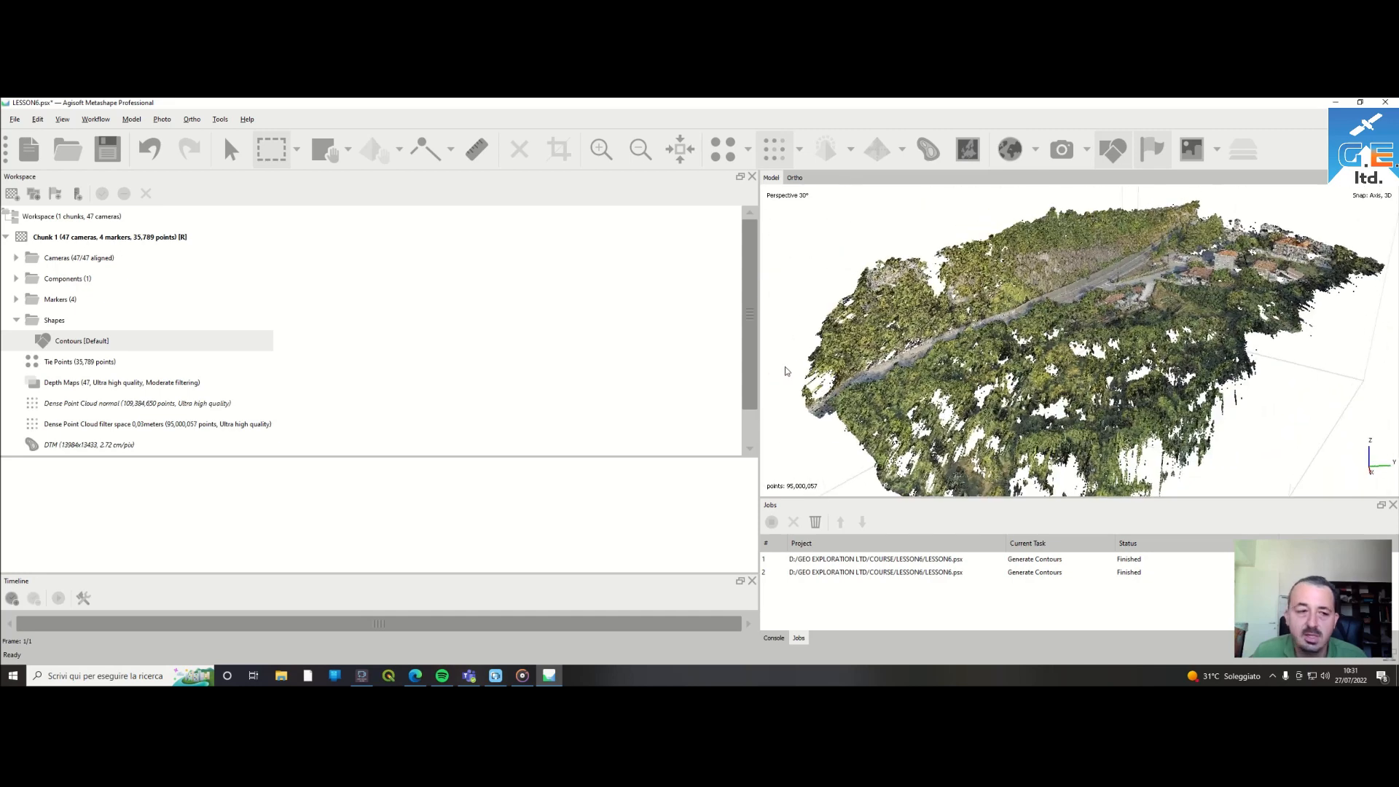
{"action": "middle_click_drag", "start_coordinate": [1074, 372], "coordinate": [1079, 335]}
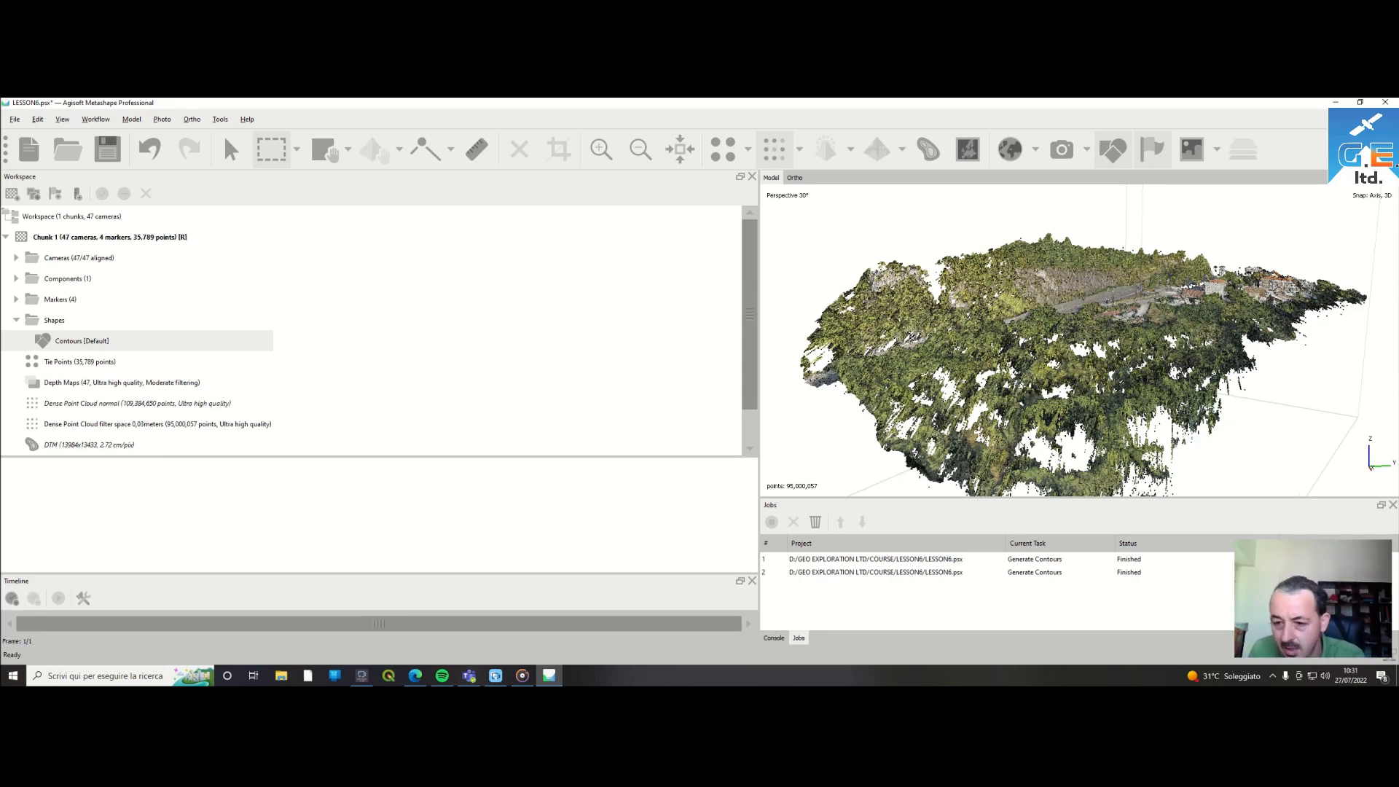
{"action": "scroll", "coordinate": [1079, 340], "scroll_direction": "down", "scroll_amount": 3}
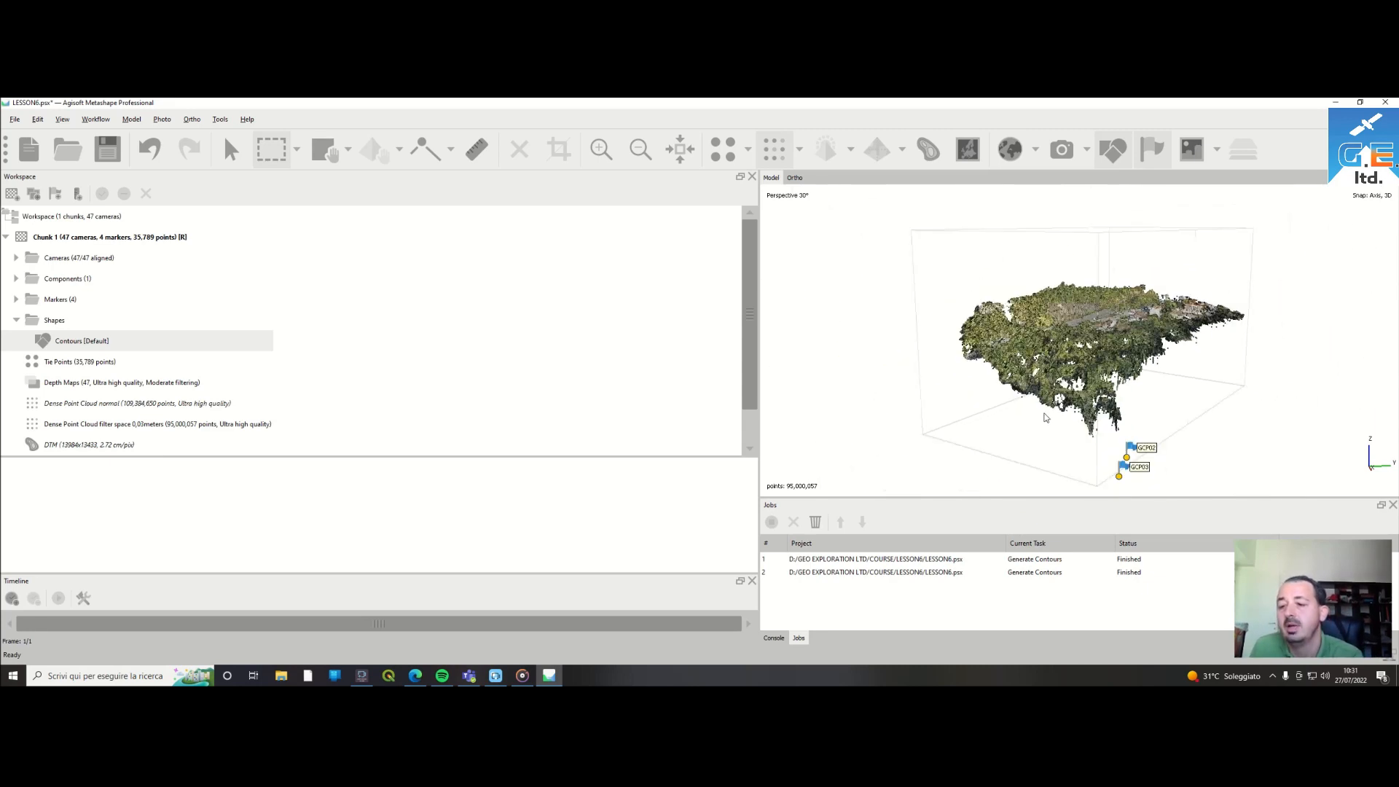
{"action": "mouse_move", "coordinate": [1152, 417]}
{"action": "left_mouse_down"}
{"action": "mouse_move", "coordinate": [1092, 368]}
{"action": "mouse_move", "coordinate": [1020, 375]}
{"action": "mouse_move", "coordinate": [1062, 397]}
{"action": "mouse_move", "coordinate": [1139, 393]}
{"action": "mouse_move", "coordinate": [1130, 406]}
{"action": "left_mouse_up"}
{"action": "scroll", "coordinate": [1130, 406], "scroll_direction": "down", "scroll_amount": 5}
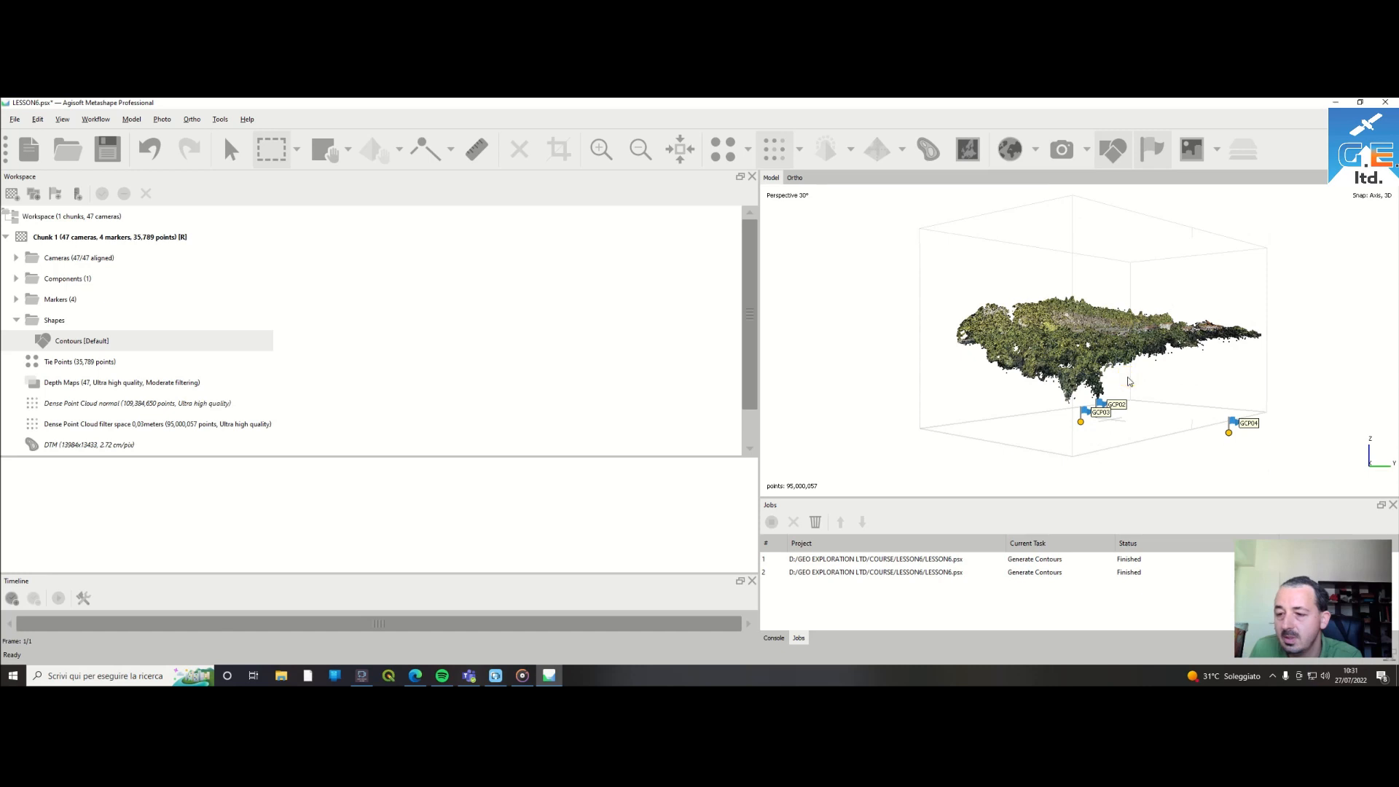
{"action": "left_click_drag", "start_coordinate": [1134, 418], "coordinate": [980, 457]}
{"action": "scroll", "coordinate": [987, 433], "scroll_direction": "up", "scroll_amount": 4}
{"action": "scroll", "coordinate": [989, 397], "scroll_direction": "down", "scroll_amount": 3}
{"action": "scroll", "coordinate": [990, 397], "scroll_direction": "up", "scroll_amount": 3}
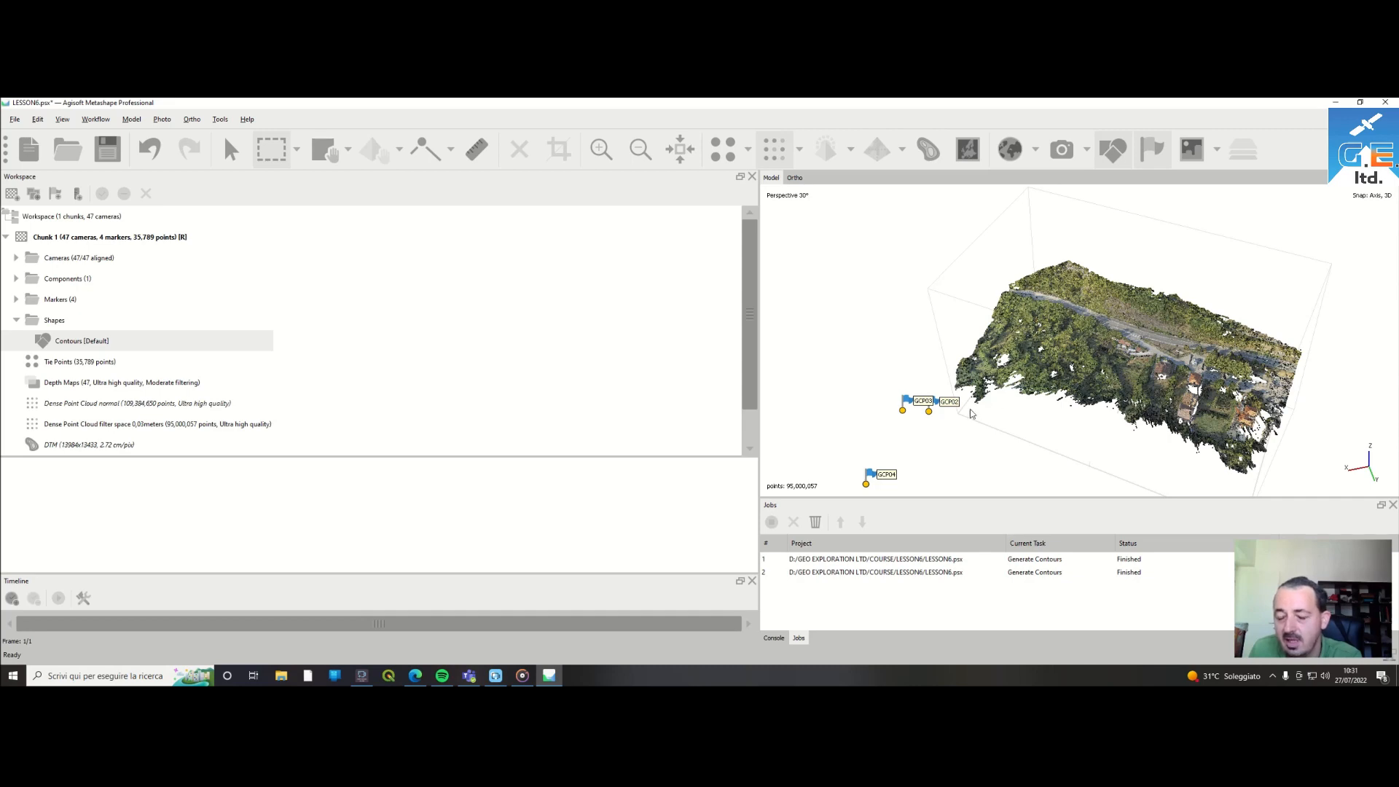
{"action": "scroll", "coordinate": [920, 413], "scroll_direction": "down", "scroll_amount": 2}
{"action": "scroll", "coordinate": [921, 413], "scroll_direction": "up", "scroll_amount": 2}
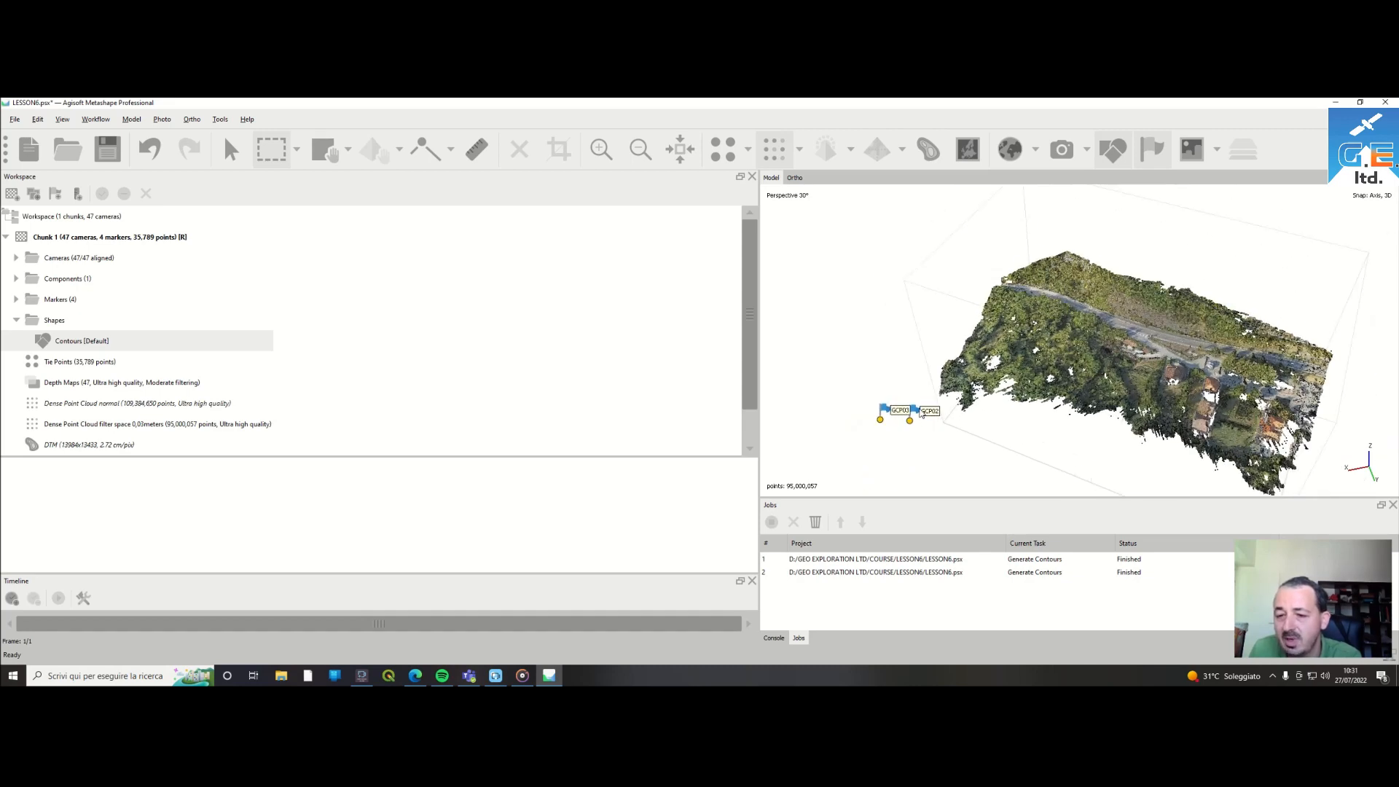
{"action": "scroll", "coordinate": [924, 413], "scroll_direction": "down", "scroll_amount": 2}
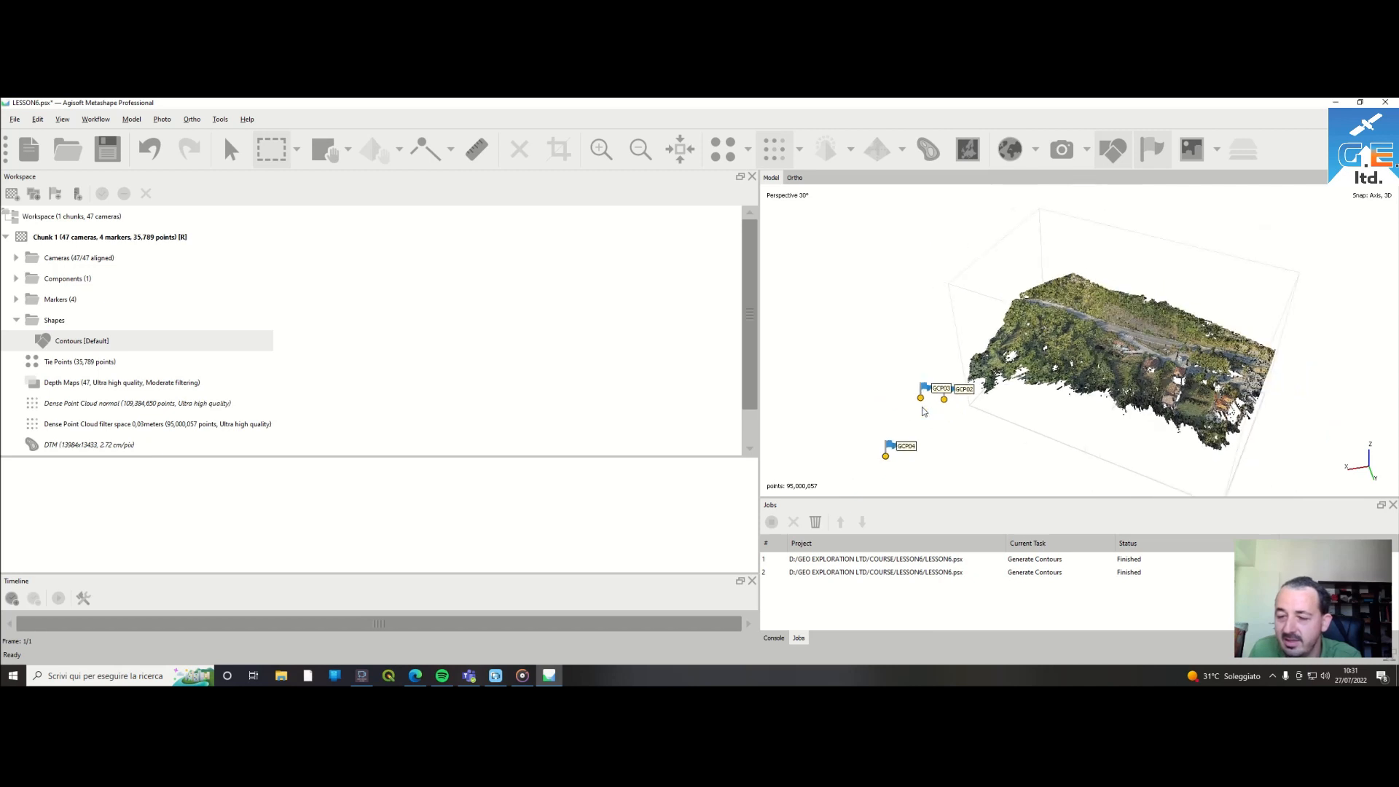
{"action": "scroll", "coordinate": [961, 396], "scroll_direction": "up", "scroll_amount": 2}
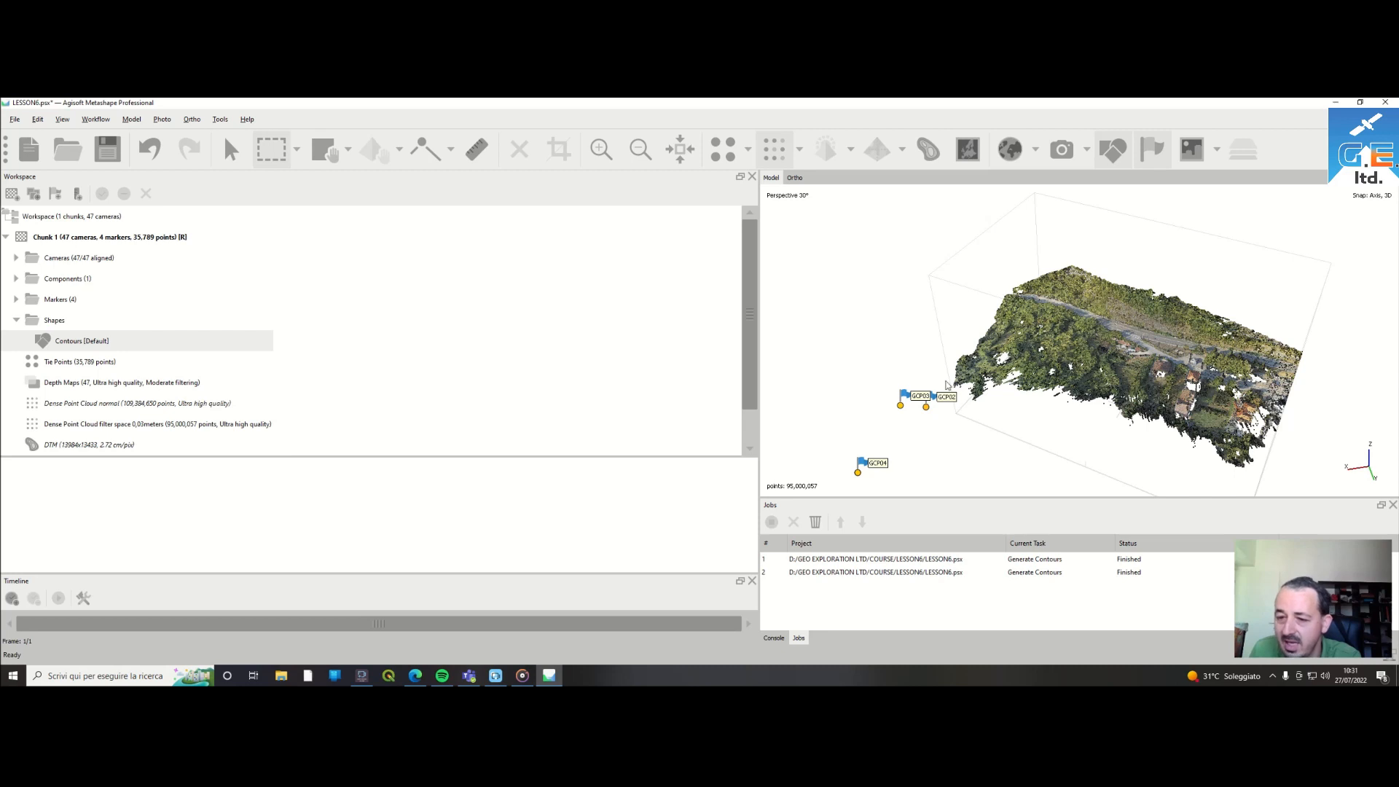
{"action": "left_click", "coordinate": [926, 406]}
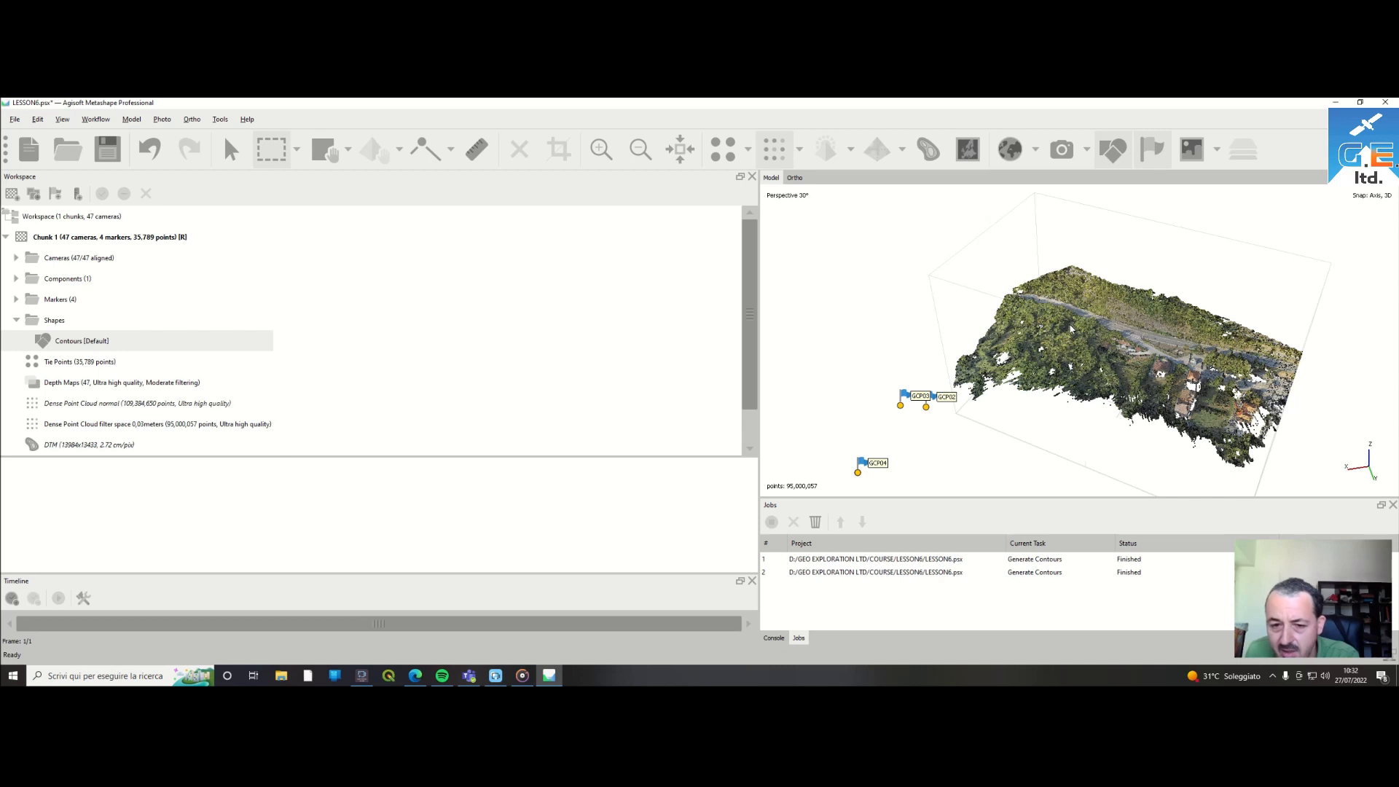
{"action": "mouse_move", "coordinate": [1048, 334]}
{"action": "left_mouse_down"}
{"action": "mouse_move", "coordinate": [1088, 336]}
{"action": "mouse_move", "coordinate": [1066, 328]}
{"action": "left_mouse_up"}
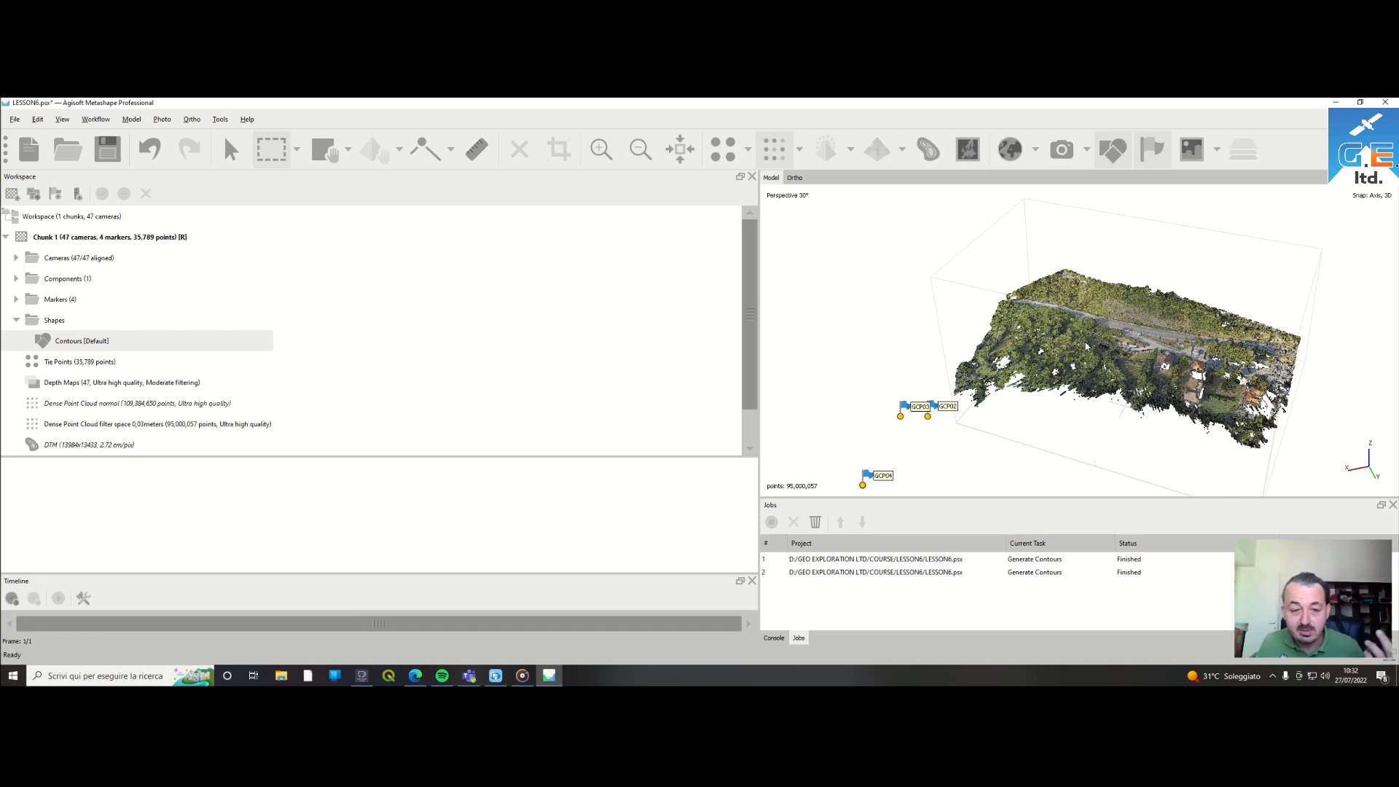
{"action": "left_click_drag", "start_coordinate": [1108, 378], "coordinate": [1081, 300]}
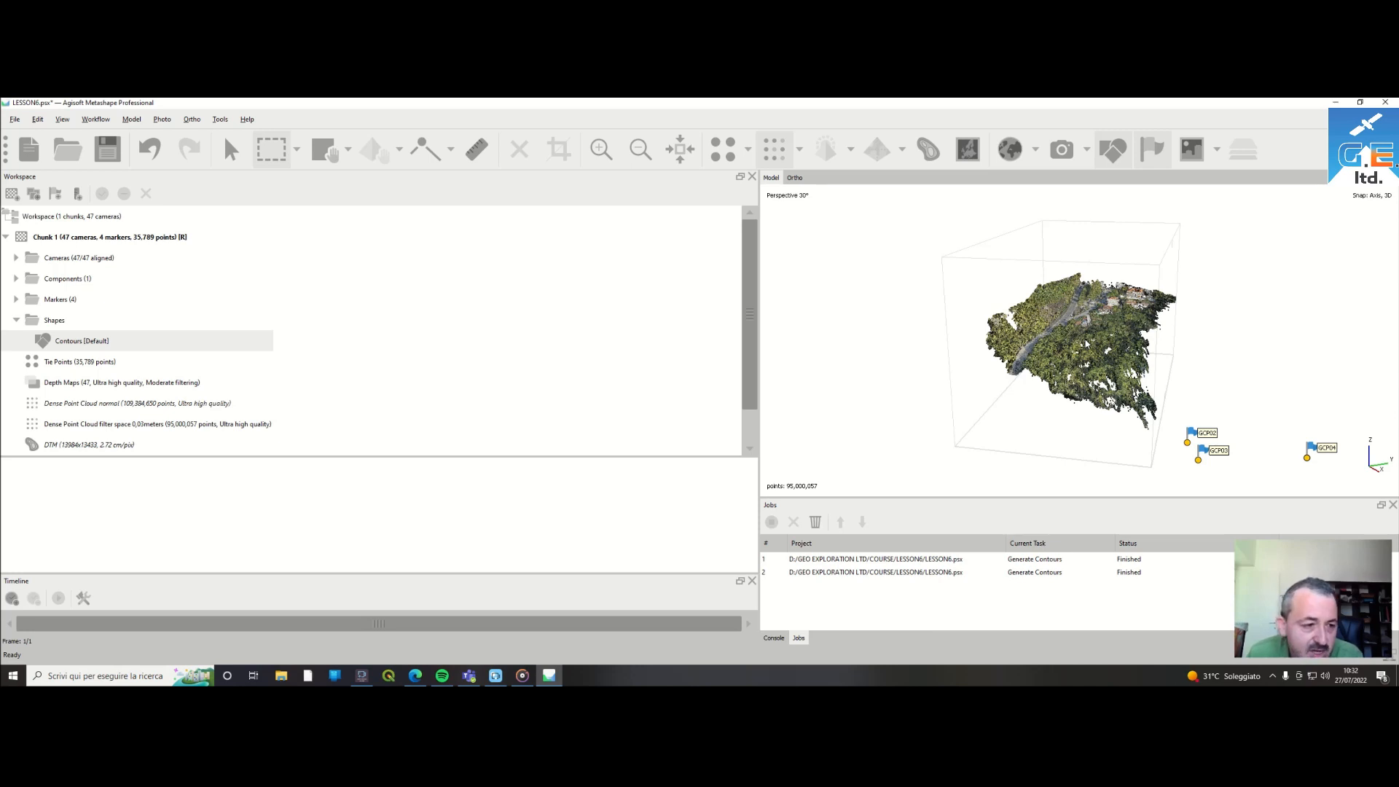
{"action": "left_click_drag", "start_coordinate": [1086, 343], "coordinate": [1019, 350]}
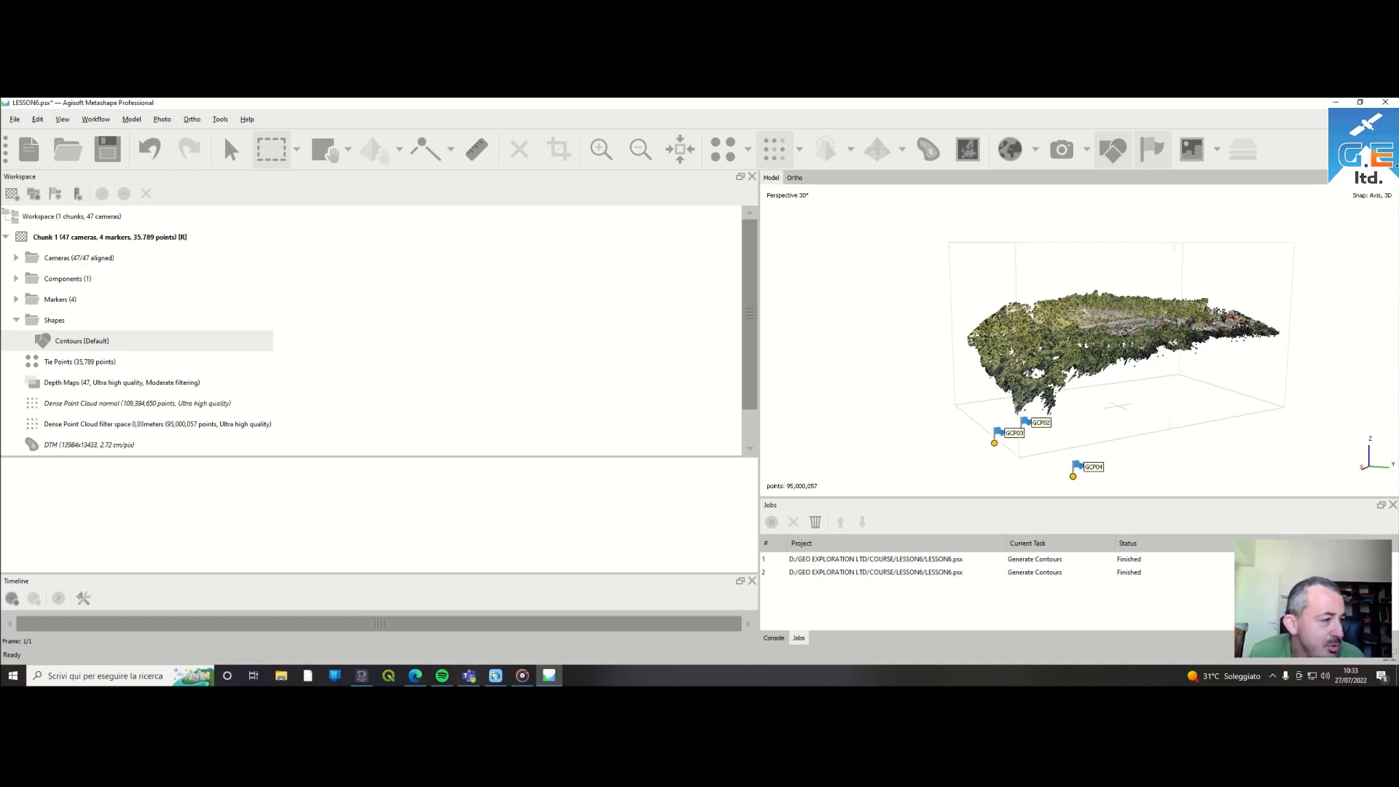